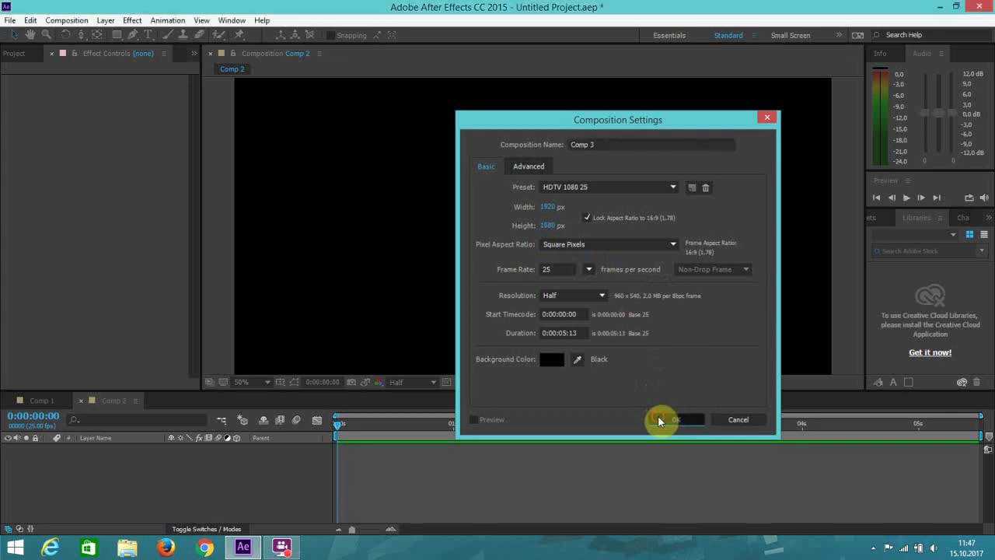
Add a black 1920 × 1080 px solid layer to Comp 3
click(106, 20)
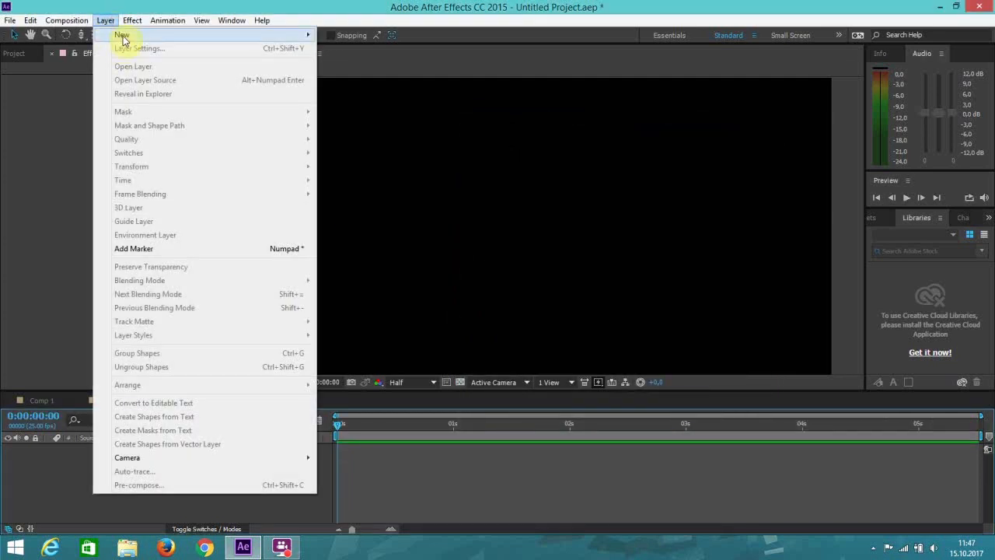
mouse_move(122, 35)
click(349, 49)
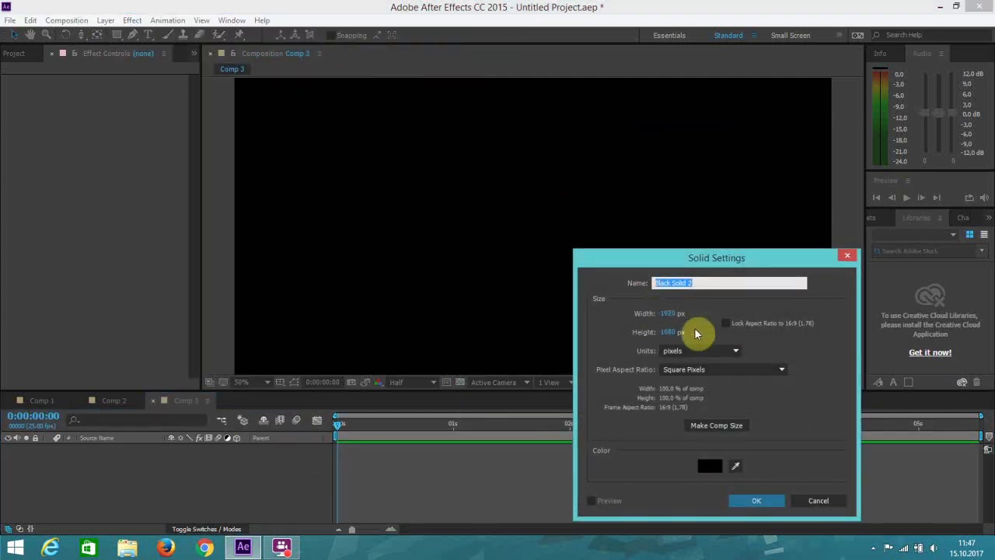
click(759, 500)
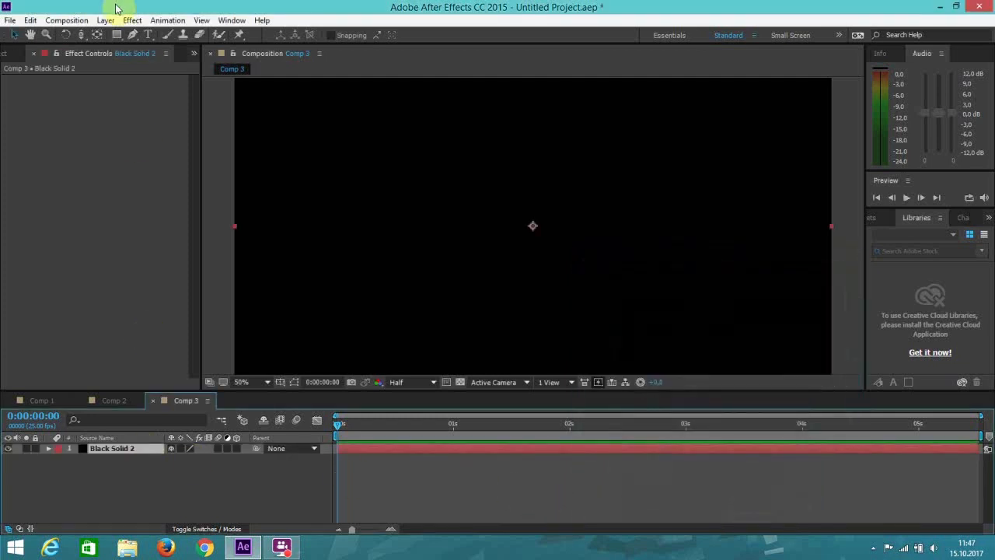
Apply the Video Copilot Element effect to the black solid
click(132, 20)
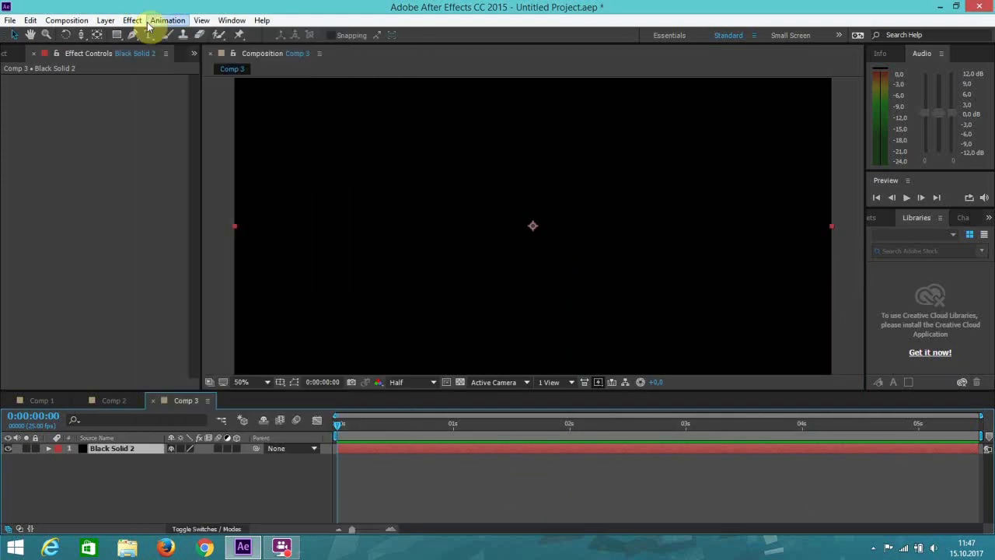
mouse_move(339, 295)
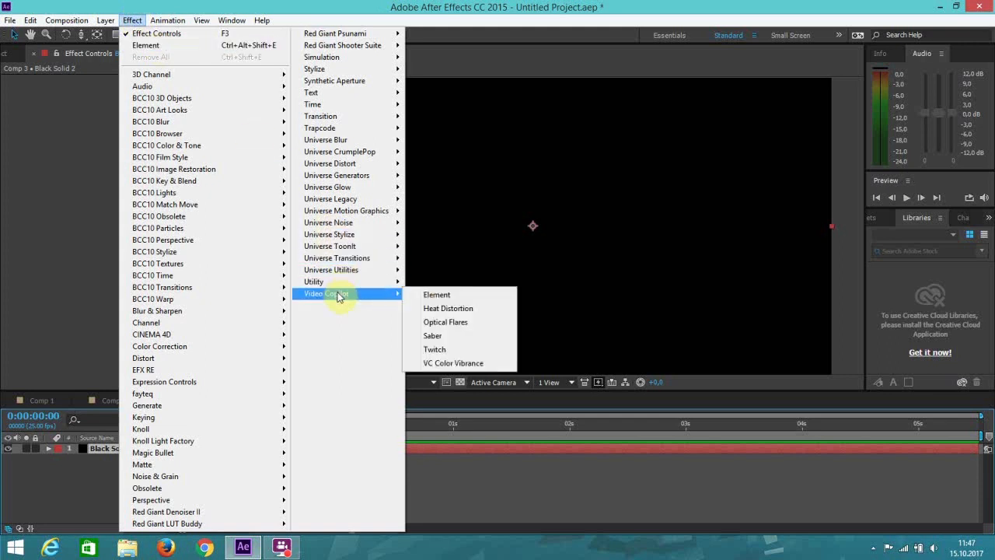
click(431, 292)
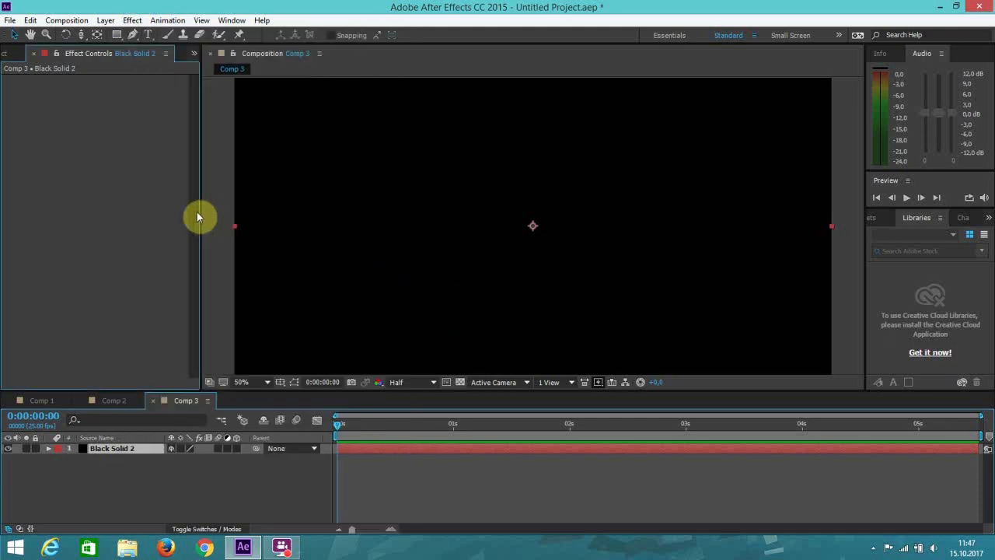
Set the Replicator Shape in Group 1's Particle Replicator to Plane
click(15, 123)
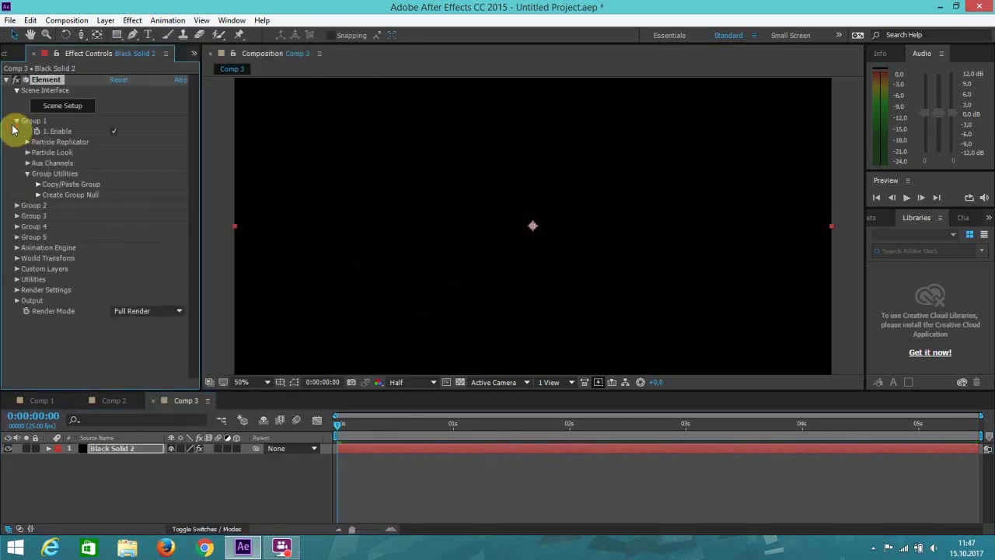
click(27, 142)
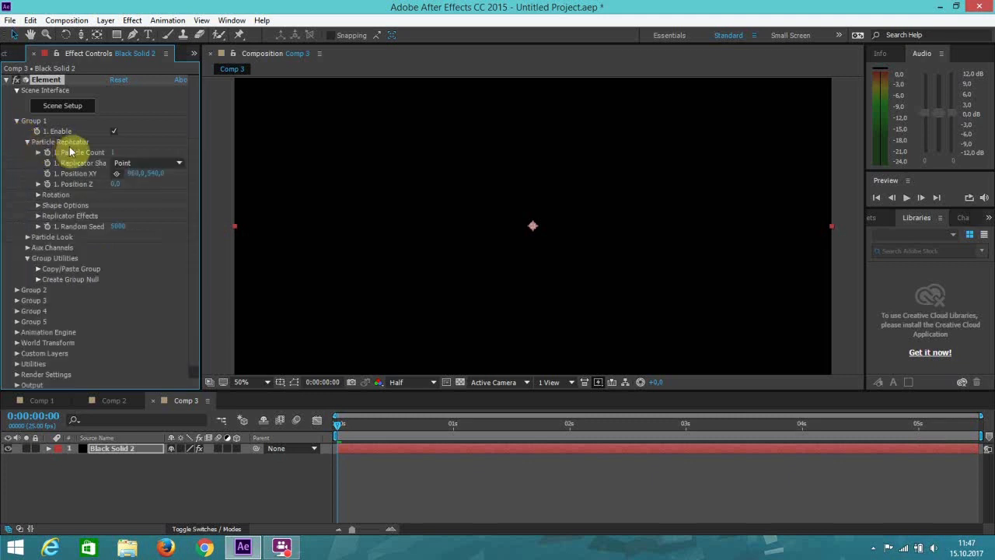
click(137, 165)
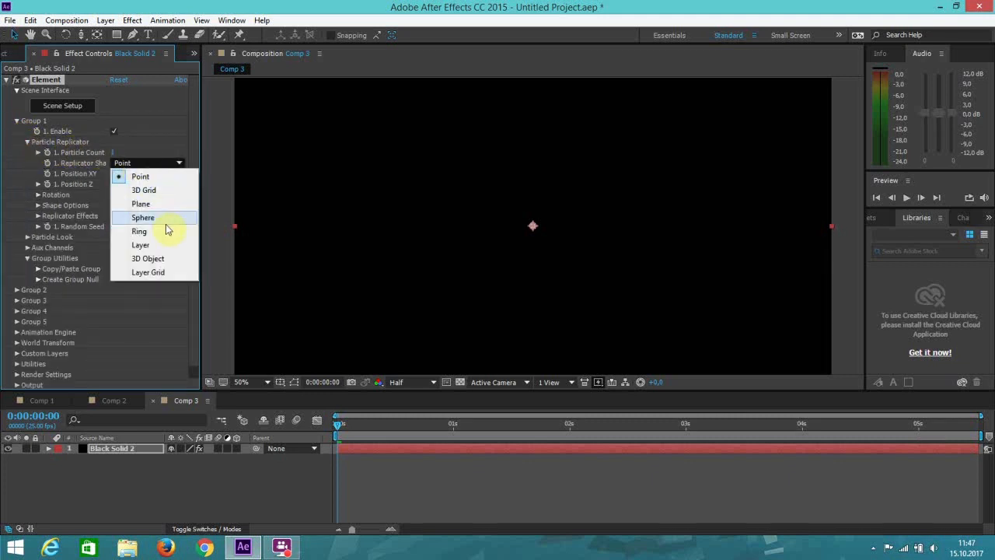
click(140, 203)
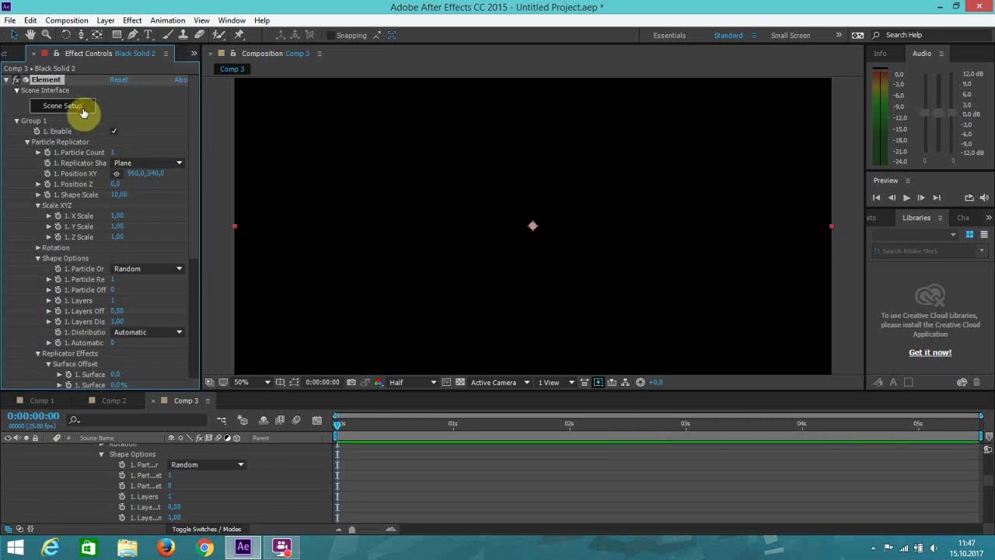
Open Element's Scene Setup and browse the Metropolitan_No_Antennas model folder down to the street layouts
click(83, 109)
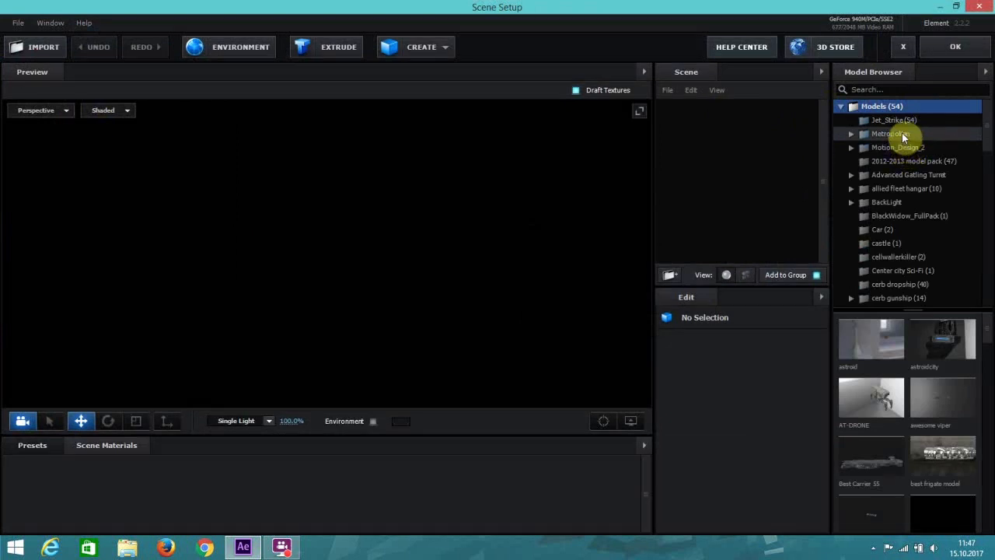
double_click(890, 135)
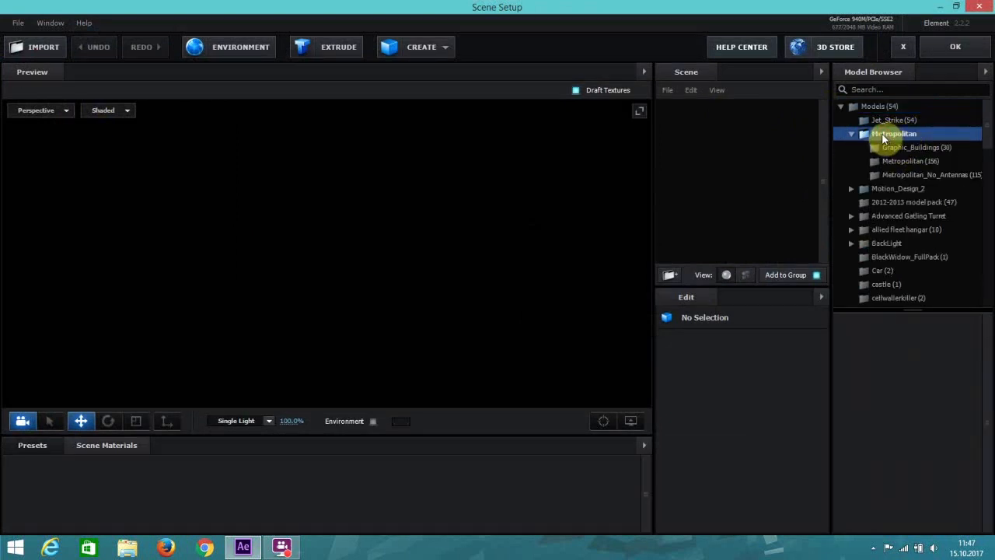
click(906, 174)
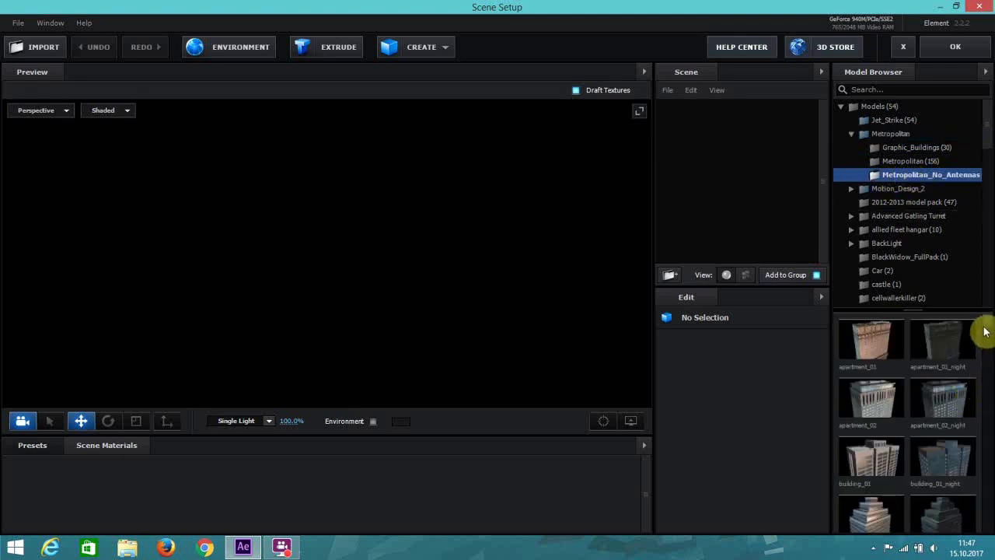
drag(984, 330, 985, 502)
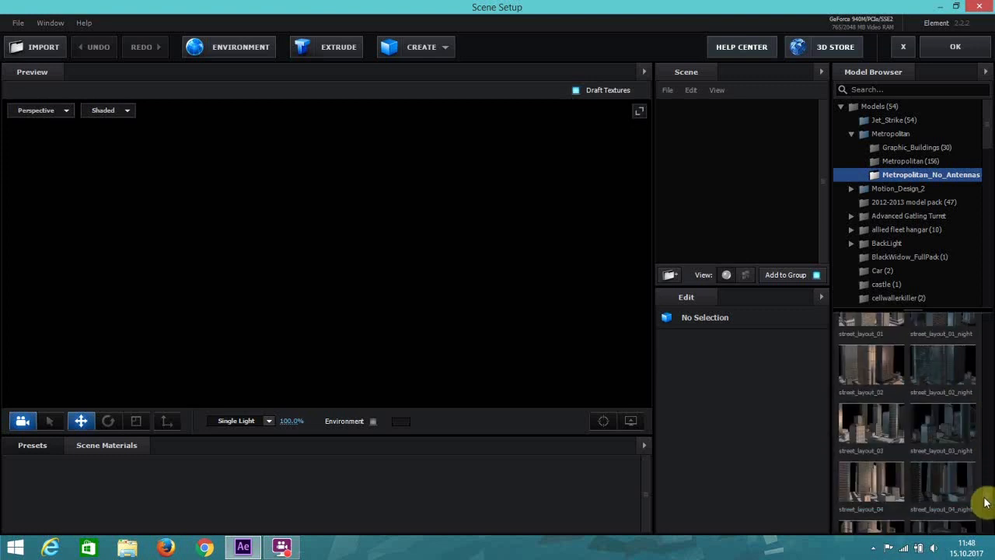
scroll(959, 458, up, 1)
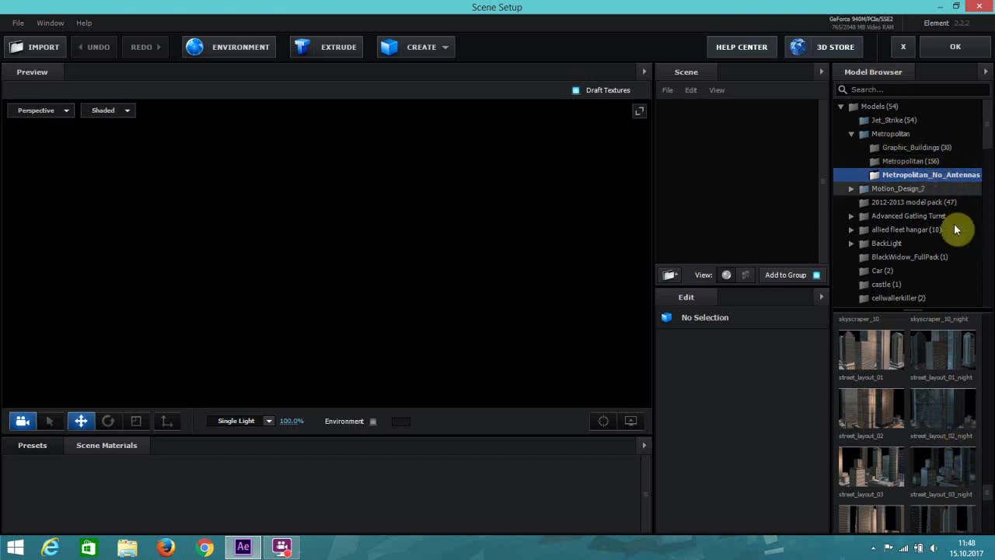
Add the models street_layout_02_night, street_layout_03_night, street_layout_04_night and street_layout_06_night to the scene
click(948, 415)
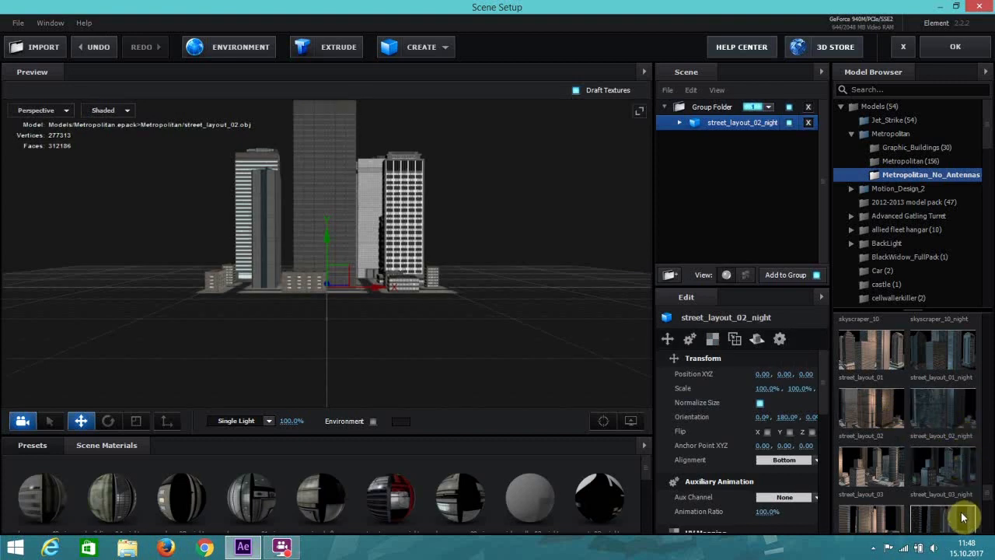
click(943, 476)
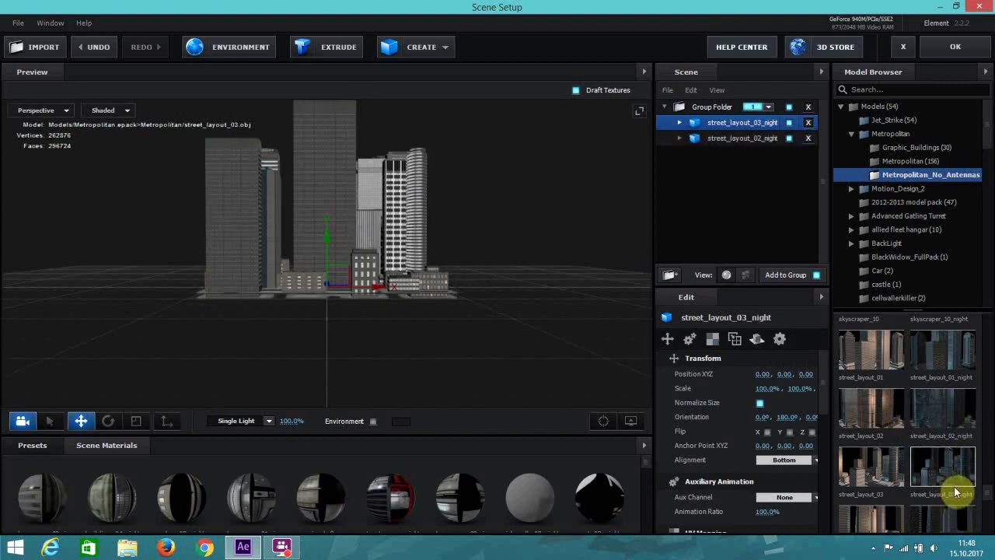
scroll(950, 484, down, 2)
click(962, 496)
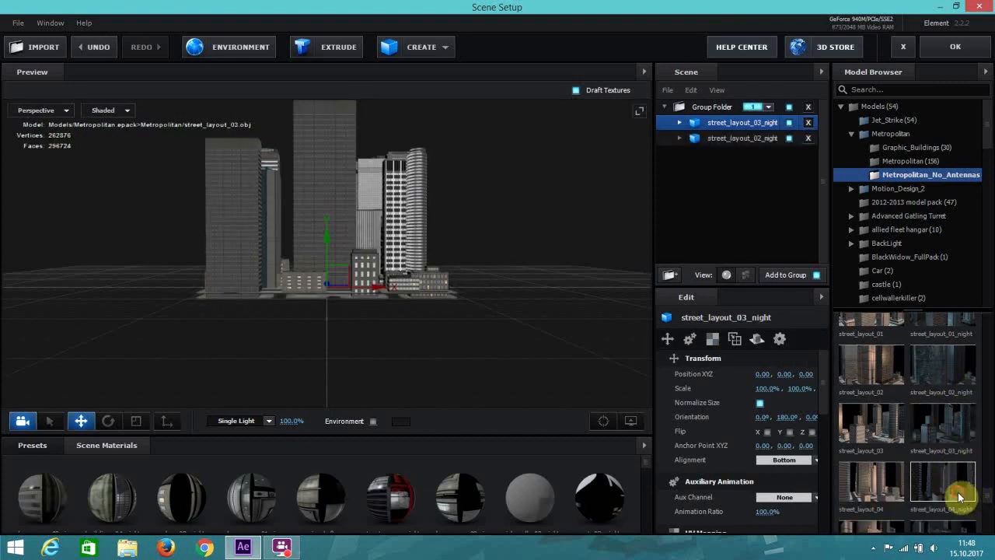
scroll(952, 488, down, 3)
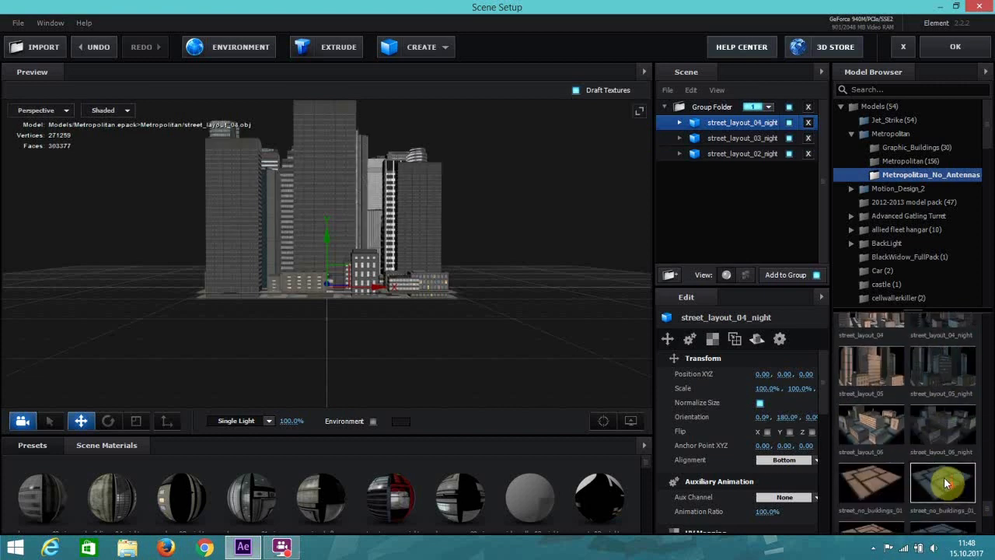
click(958, 435)
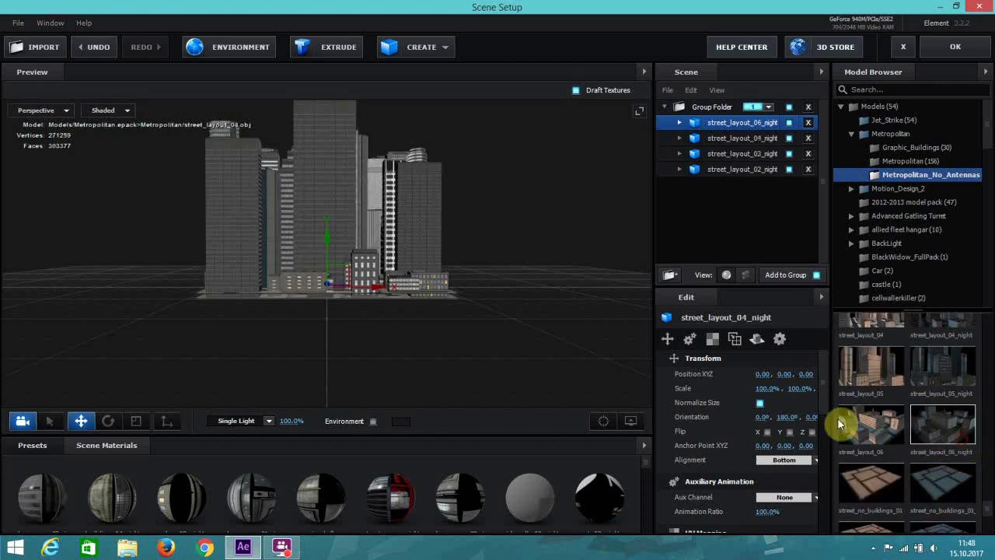
Move street_layout_04_night along the X axis to about -2.06, beside the other city blocks
click(745, 152)
click(737, 138)
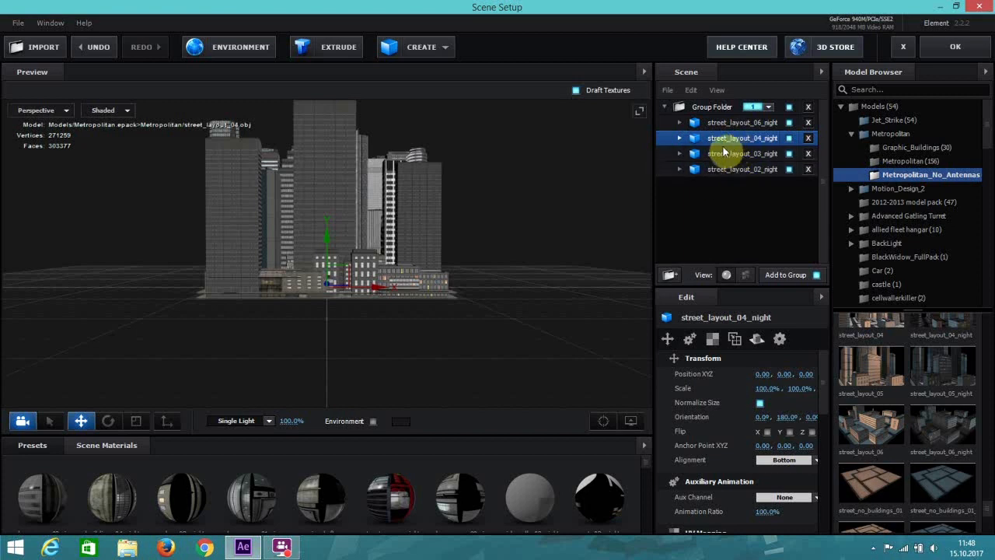
drag(455, 251, 432, 321)
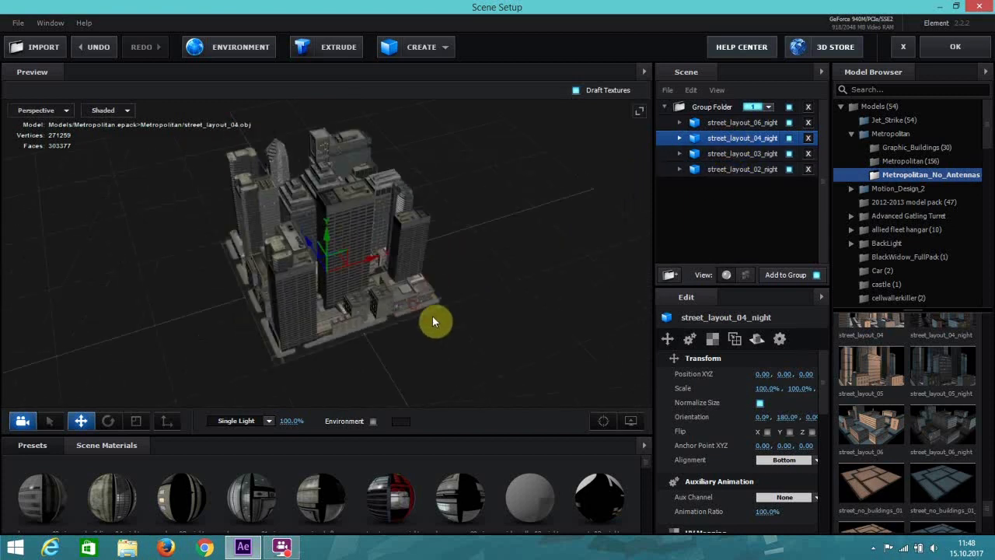
drag(500, 317, 608, 352)
drag(479, 336, 444, 304)
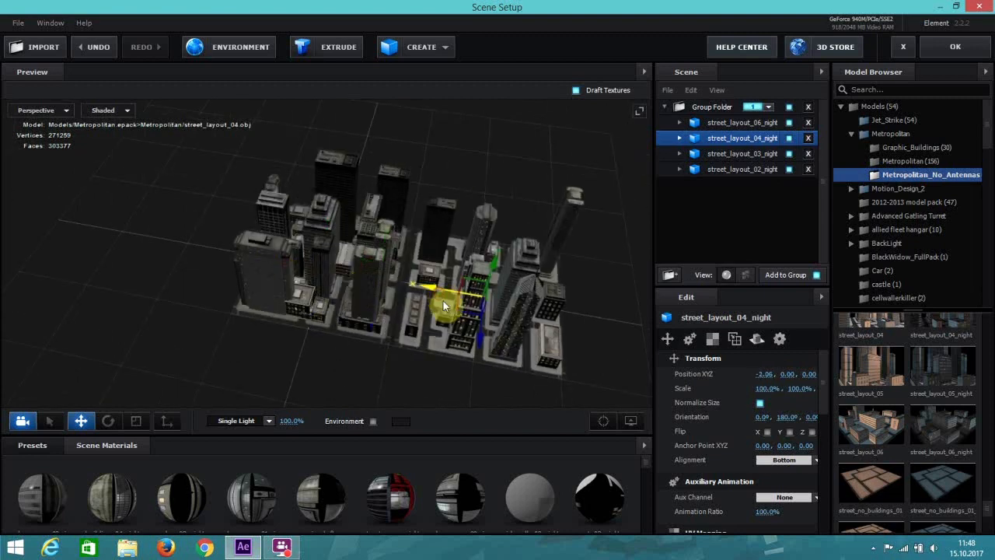
Fine-tune street_layout_04_night's X position to about -1.99 so its streets meet the neighbouring block
click(603, 421)
scroll(368, 334, up, 5)
drag(304, 321, 146, 377)
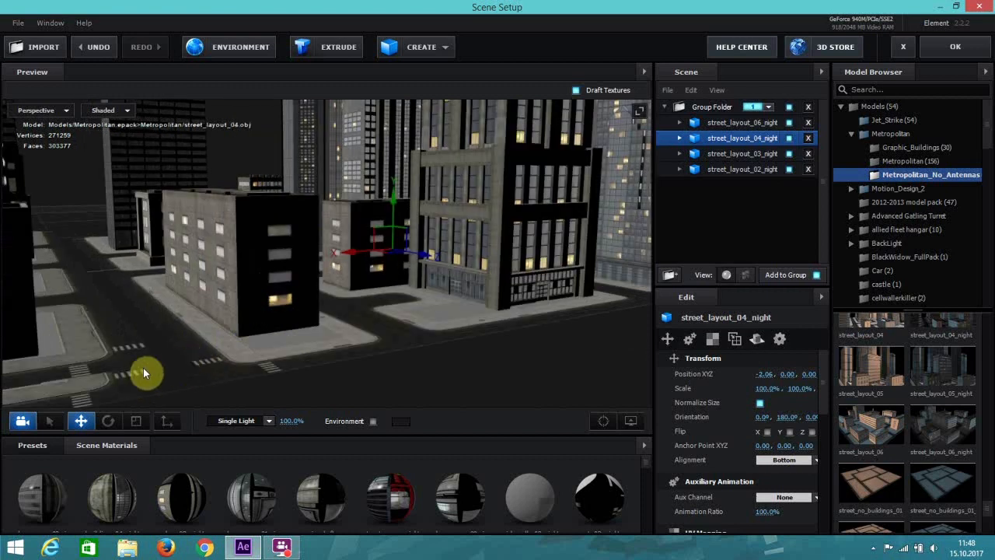
mouse_move(353, 267)
mouse_down()
mouse_move(349, 324)
mouse_move(322, 318)
mouse_move(347, 316)
mouse_move(348, 269)
mouse_move(378, 251)
mouse_move(353, 264)
mouse_up()
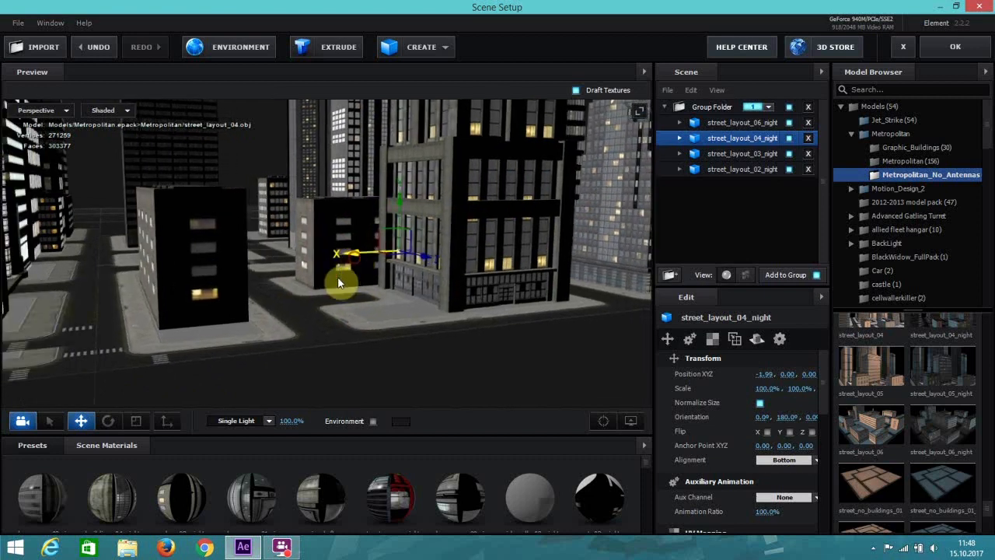
Move street_layout_03_night along the Z axis to about -1.87, clear of the overlapping blocks
scroll(322, 300, down, 3)
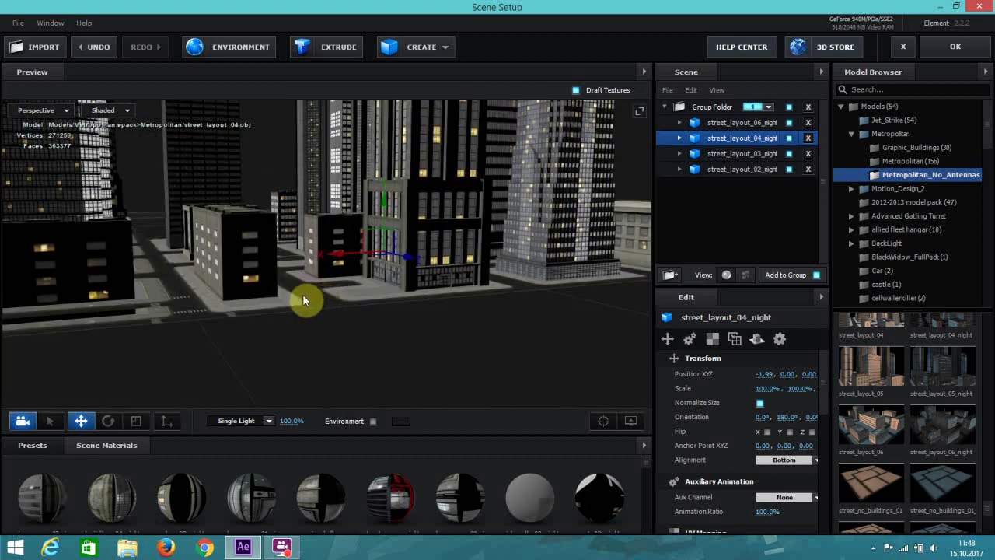
drag(304, 299, 304, 349)
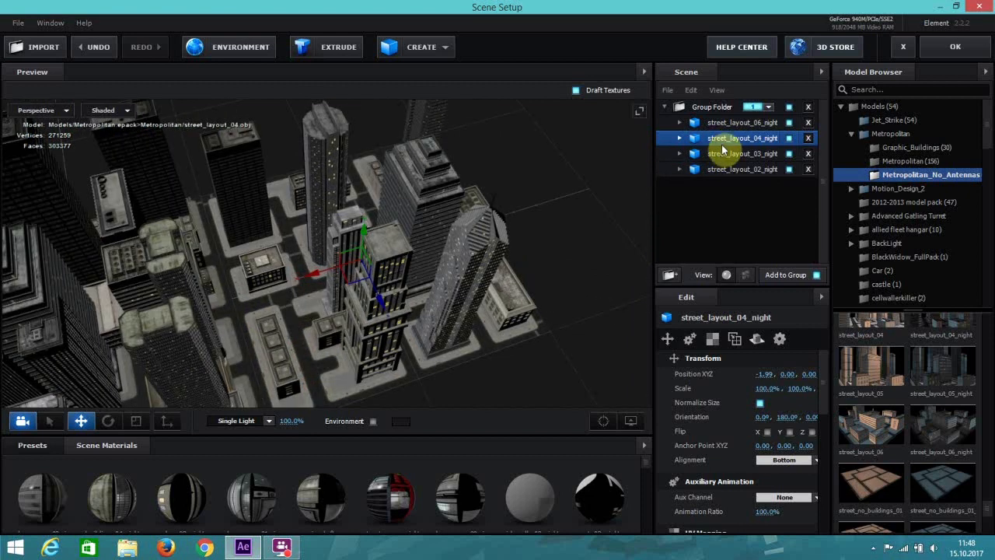
click(722, 153)
scroll(427, 274, down, 1)
scroll(321, 323, down, 3)
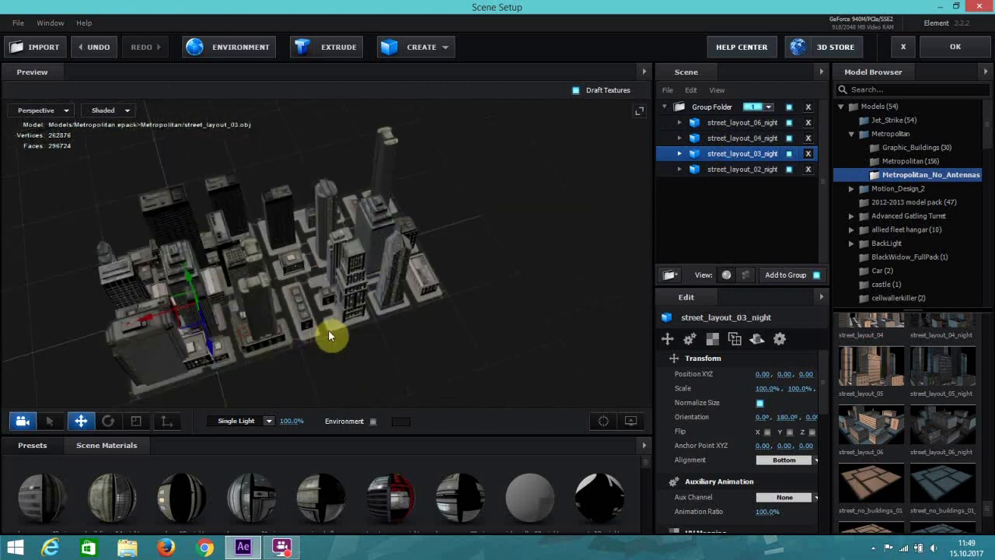
drag(324, 333, 381, 310)
drag(449, 294, 338, 364)
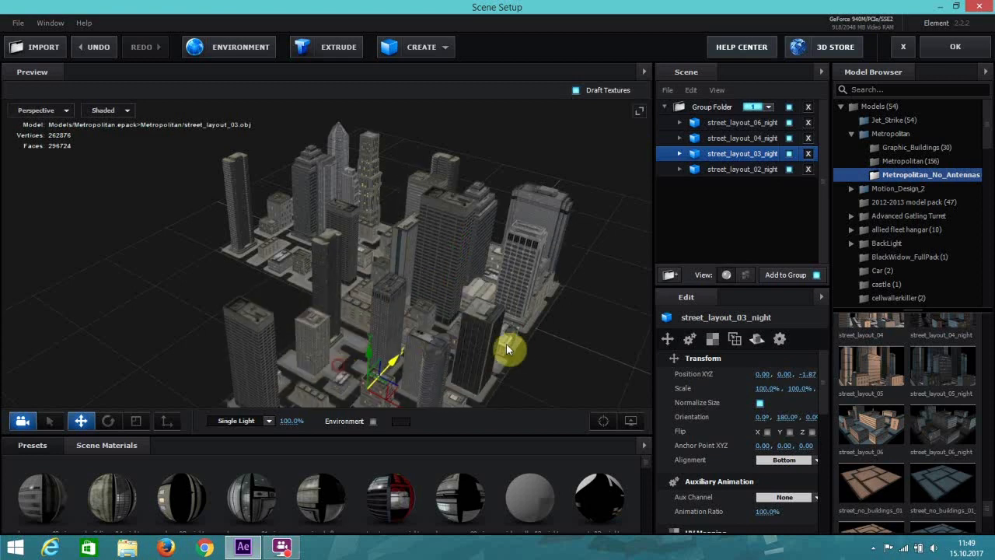
Fine-tune street_layout_03_night's position to about X -0.05 and Z -1.97 to line up its streets with the adjacent block
scroll(360, 335, up, 1)
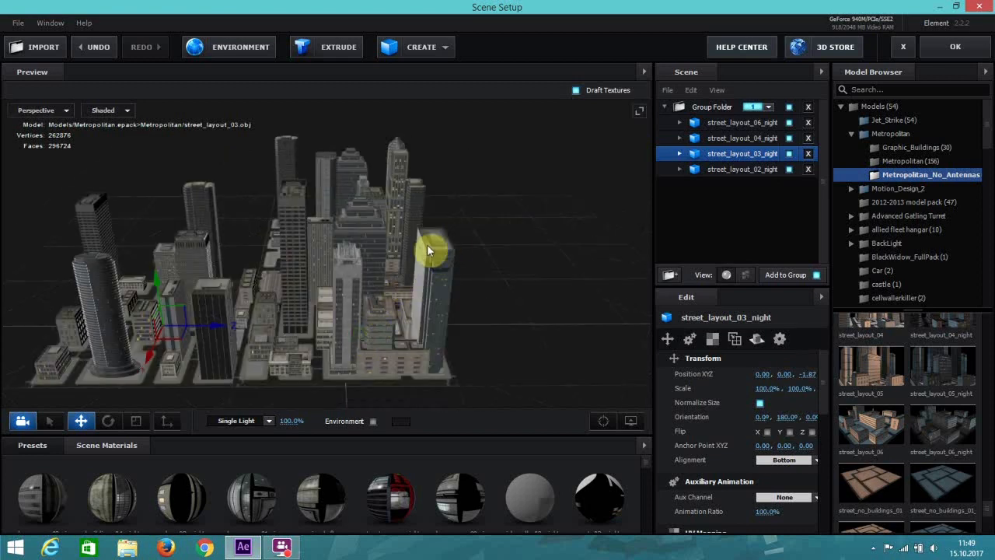
scroll(426, 244, up, 1)
scroll(327, 278, up, 1)
scroll(311, 273, up, 1)
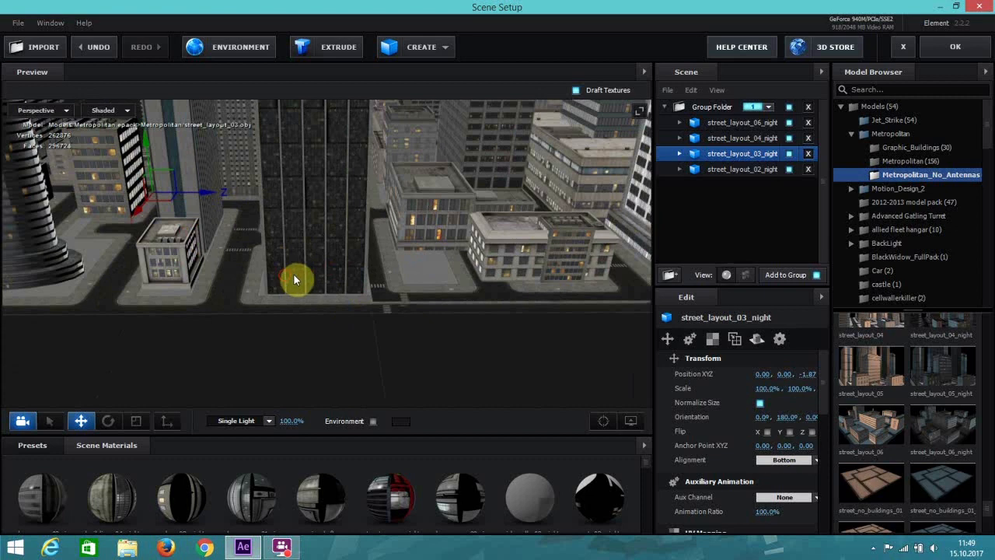
scroll(307, 274, up, 1)
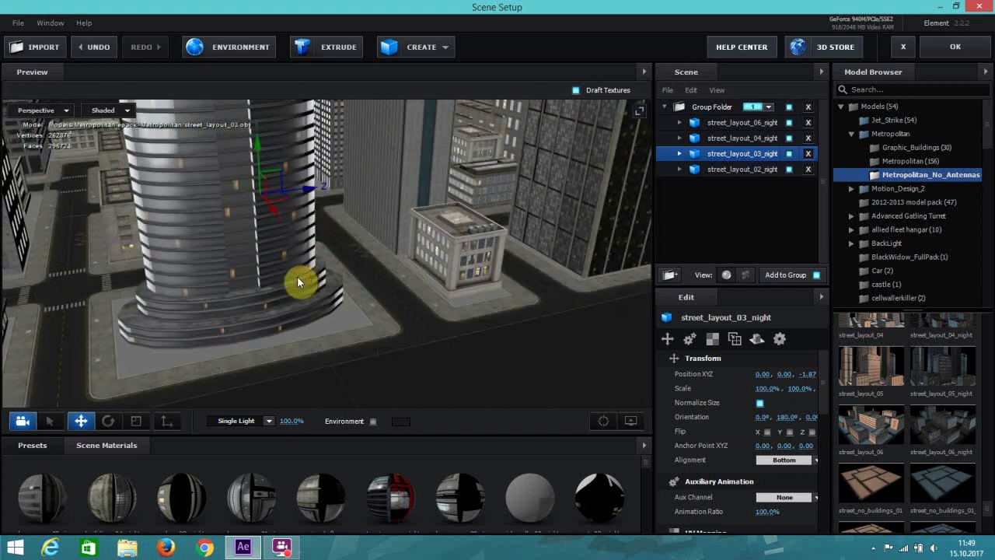
scroll(286, 278, down, 2)
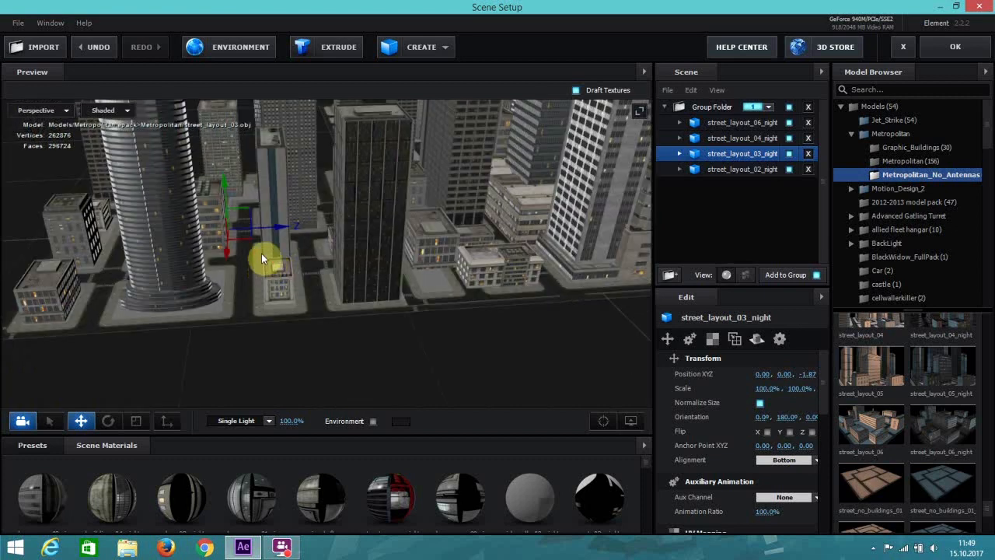
scroll(262, 260, up, 1)
drag(255, 221, 227, 231)
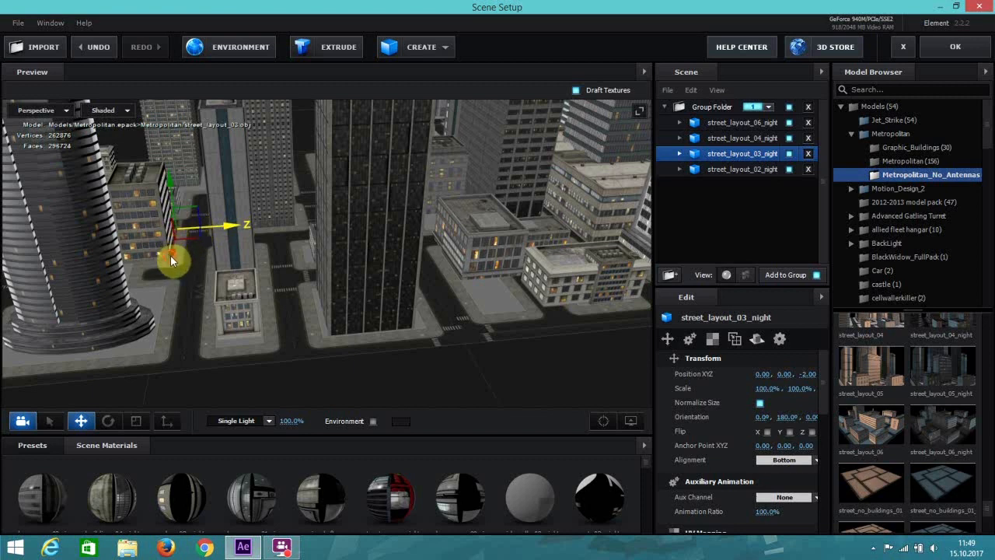
mouse_move(172, 249)
mouse_down()
mouse_move(233, 223)
mouse_move(180, 253)
mouse_up()
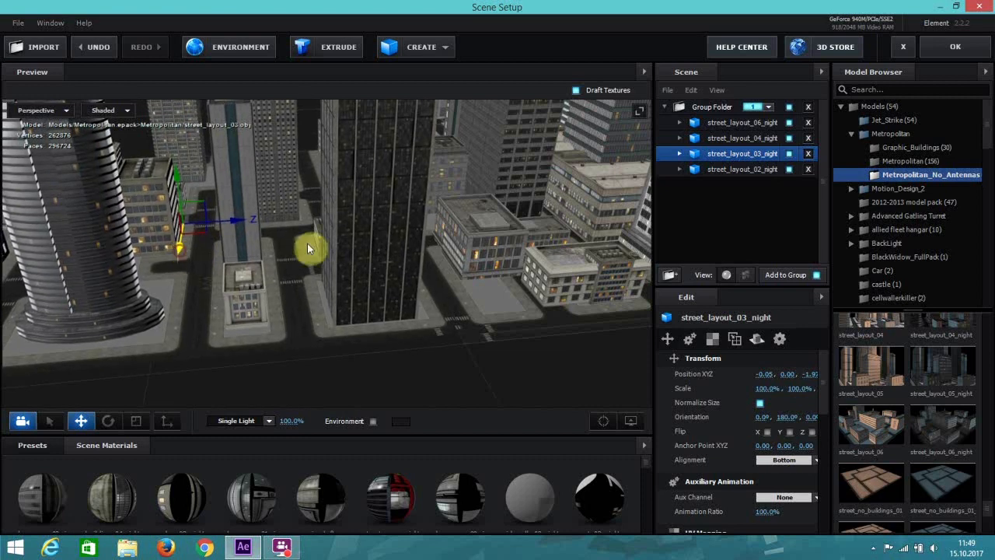
Move street_layout_02_night to about X -2.00 and Z -1.90, into the open corner of the city blocks
click(744, 171)
scroll(533, 282, down, 2)
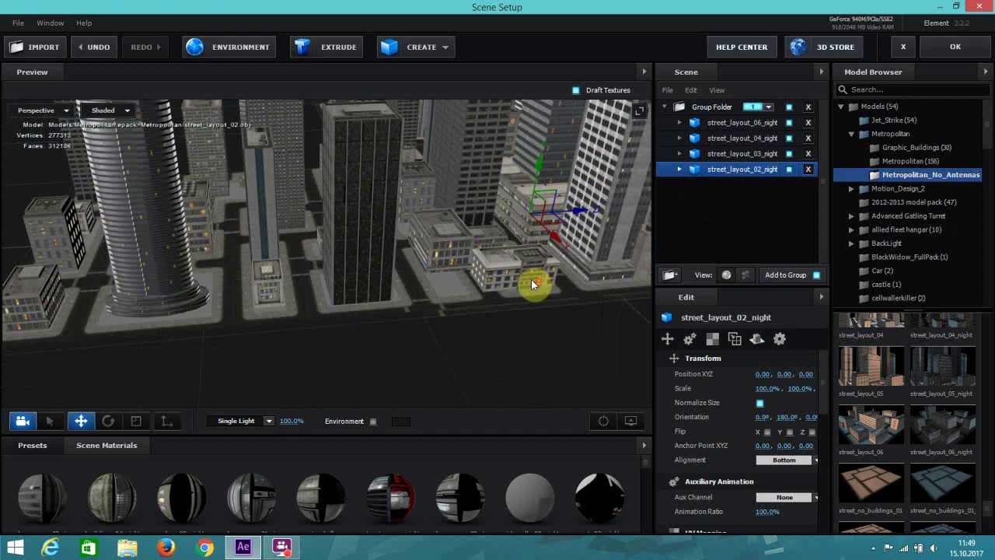
scroll(372, 286, down, 3)
drag(410, 298, 417, 305)
scroll(417, 306, down, 1)
drag(441, 177, 408, 311)
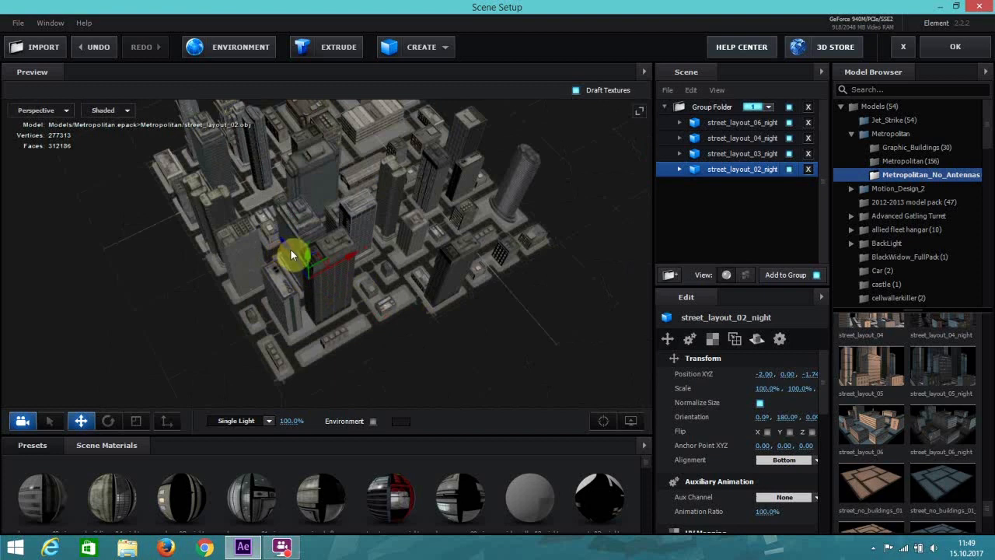
drag(291, 251, 297, 261)
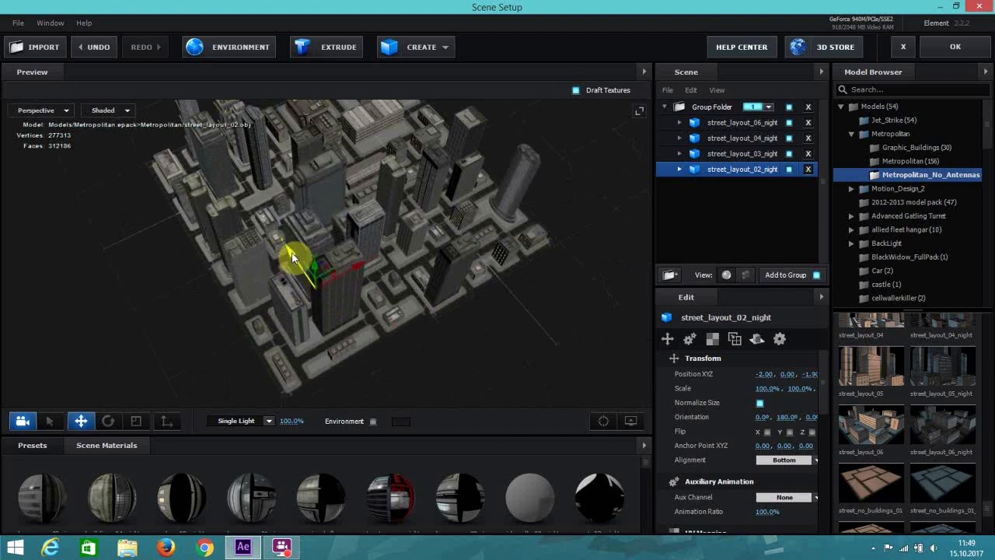
Fine-tune street_layout_02_night's position to about X -2.08 and Z -2.01 so its streets line up with the neighbouring blocks
click(601, 421)
drag(399, 345, 383, 321)
scroll(382, 321, up, 3)
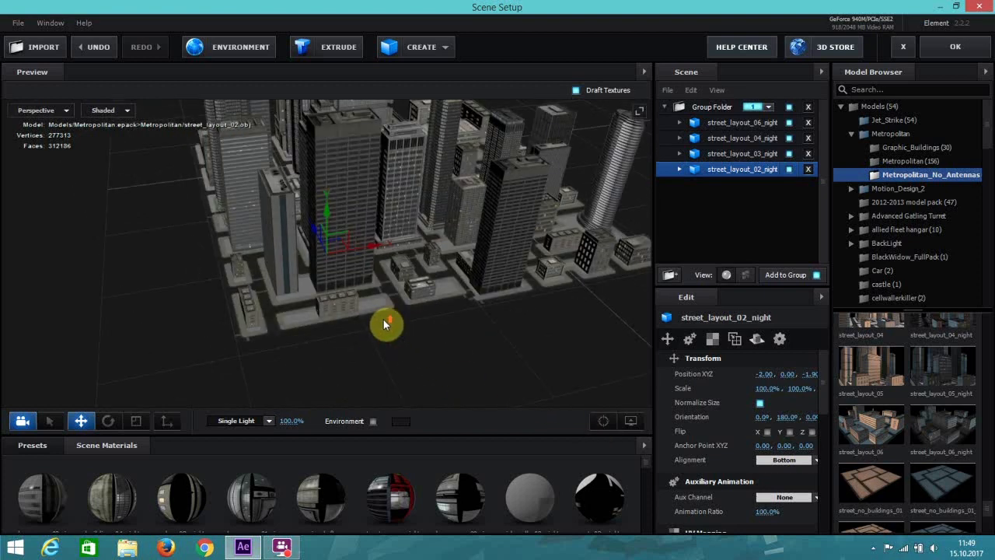
scroll(383, 319, up, 2)
scroll(432, 307, up, 2)
scroll(427, 299, up, 2)
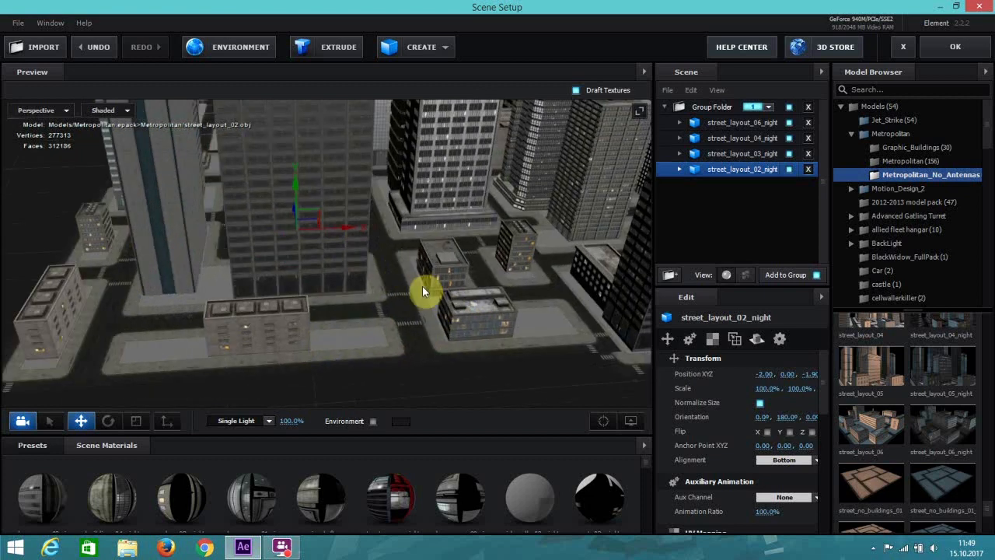
drag(340, 228, 319, 247)
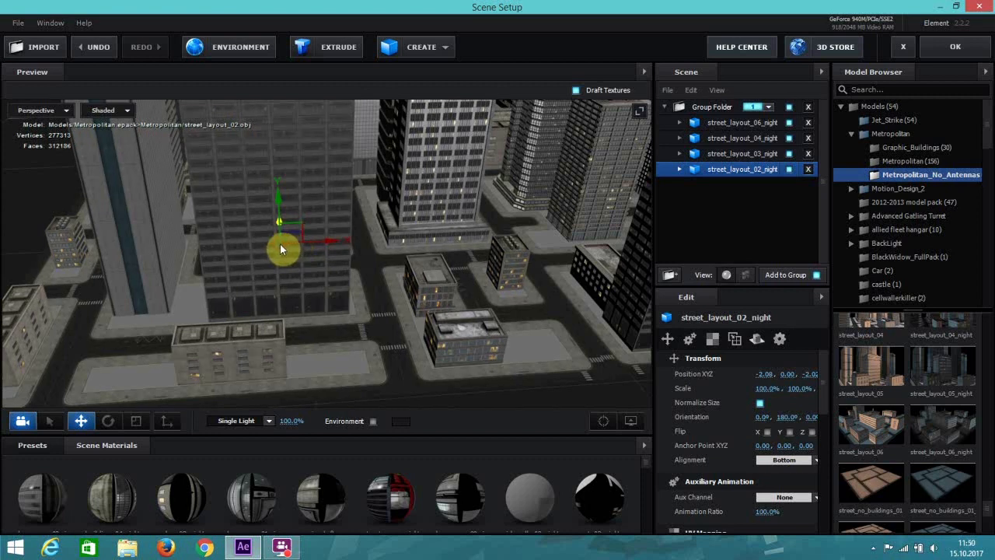
drag(281, 244, 282, 241)
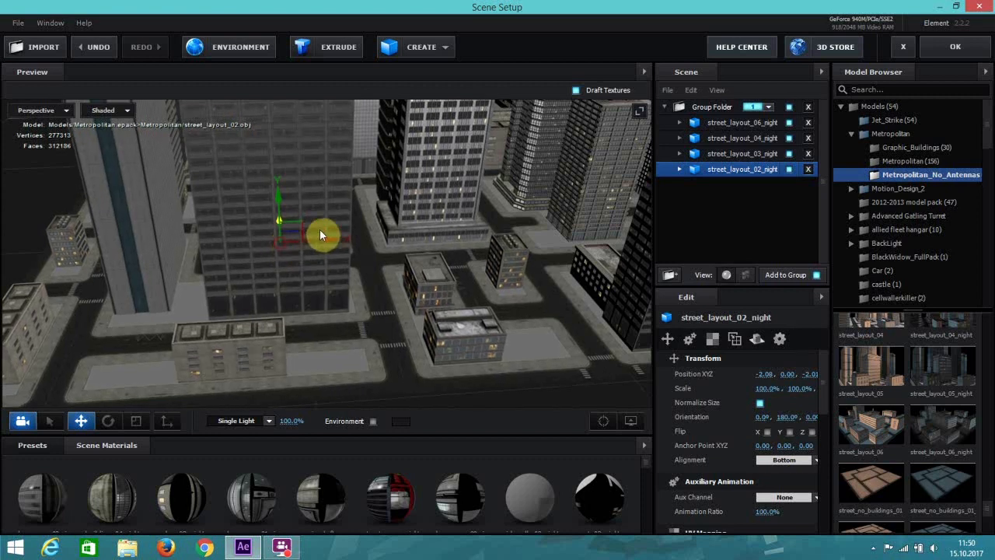
Accept the finished city layout in Scene Setup and collapse the Black Solid 2 layer's properties in the timeline
scroll(464, 230, down, 3)
scroll(455, 232, down, 3)
drag(422, 265, 435, 285)
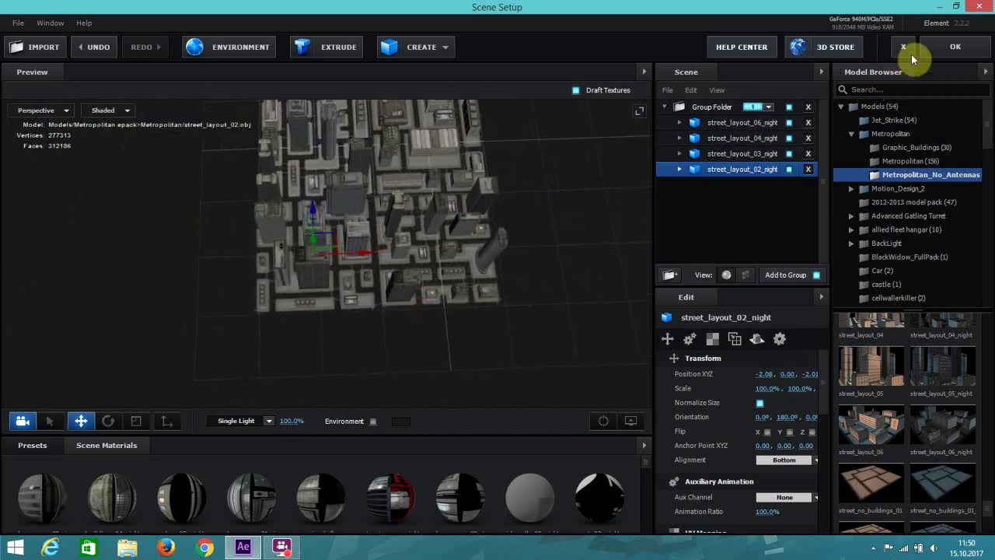
click(939, 42)
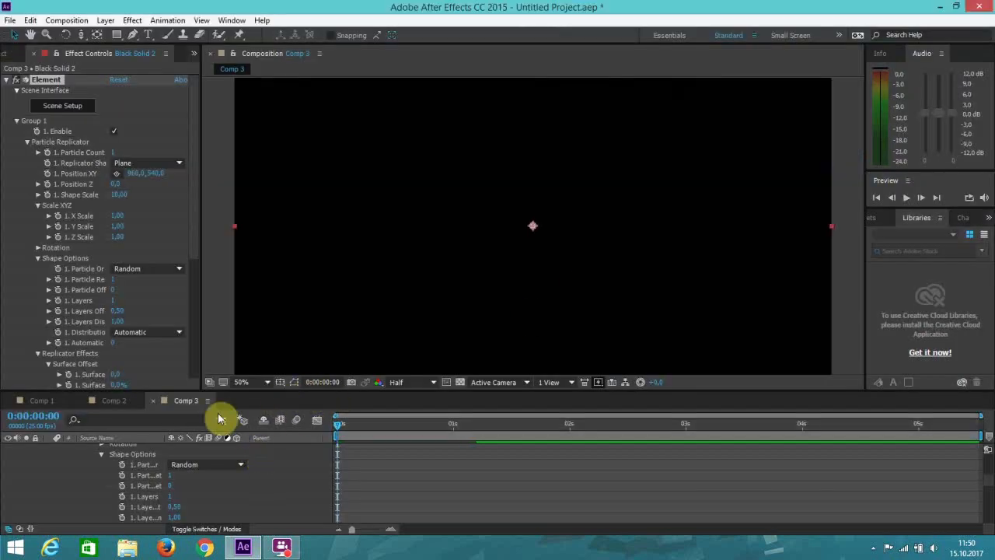
scroll(226, 474, up, 5)
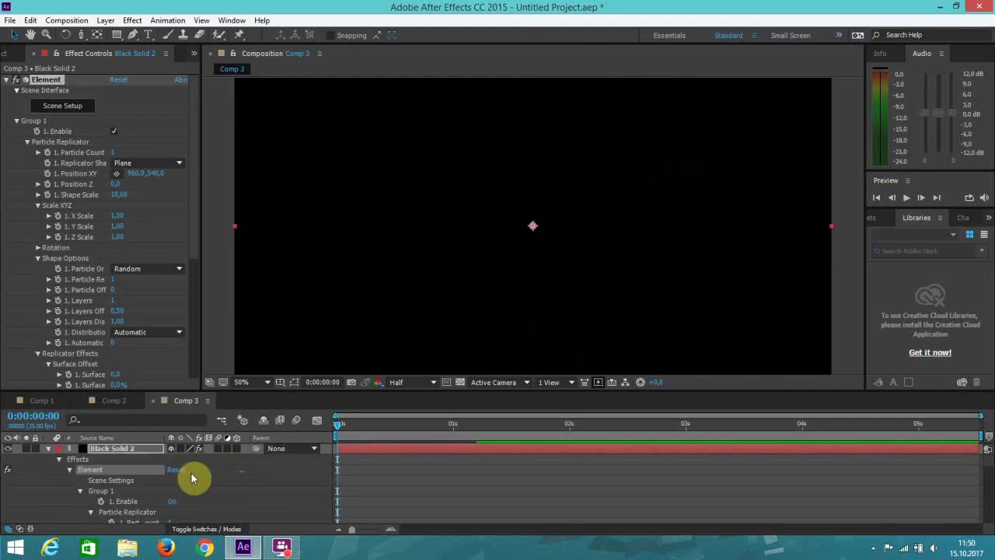
click(48, 449)
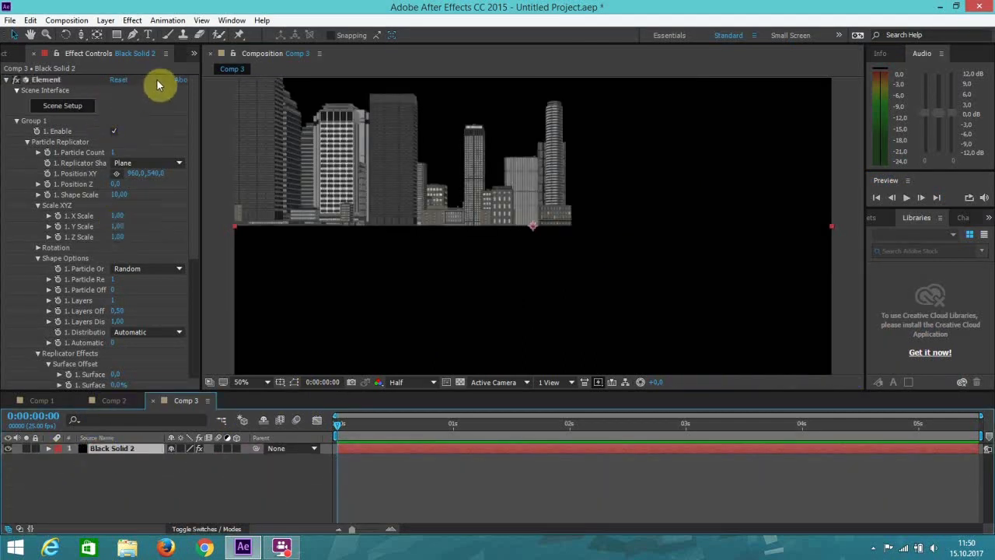
Create a group null for Element's Group 1 from its Group Utilities
drag(194, 210, 187, 305)
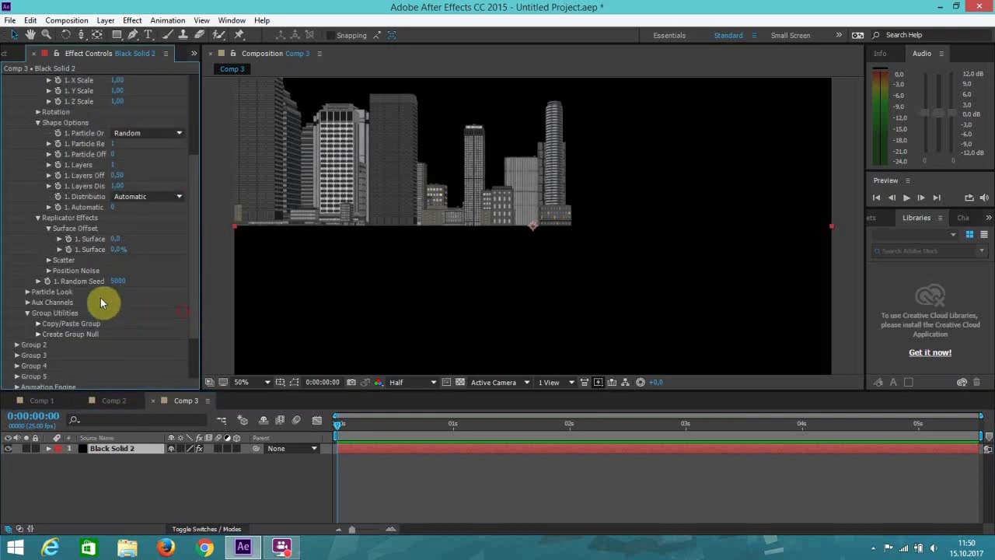
scroll(100, 296, down, 2)
scroll(129, 189, up, 5)
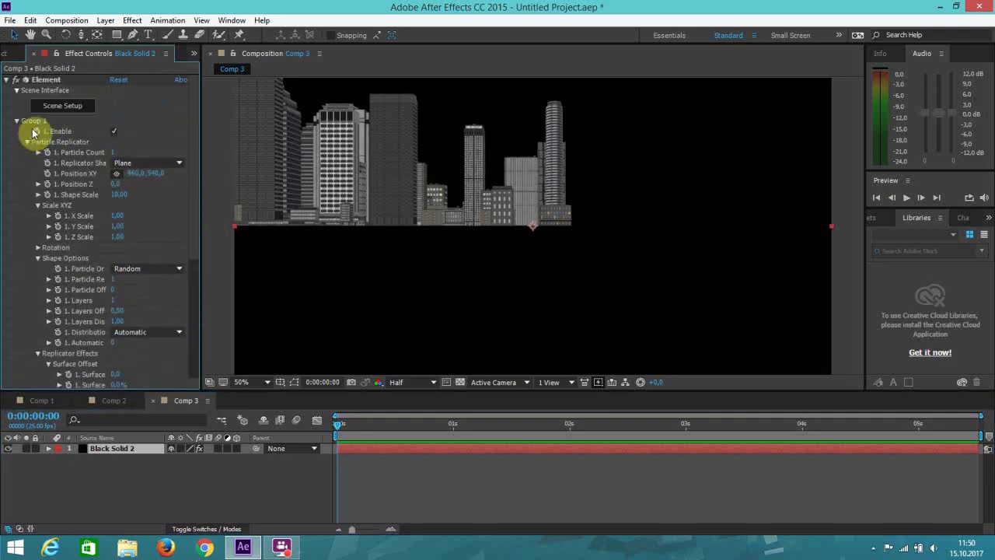
drag(193, 208, 197, 274)
scroll(175, 291, down, 3)
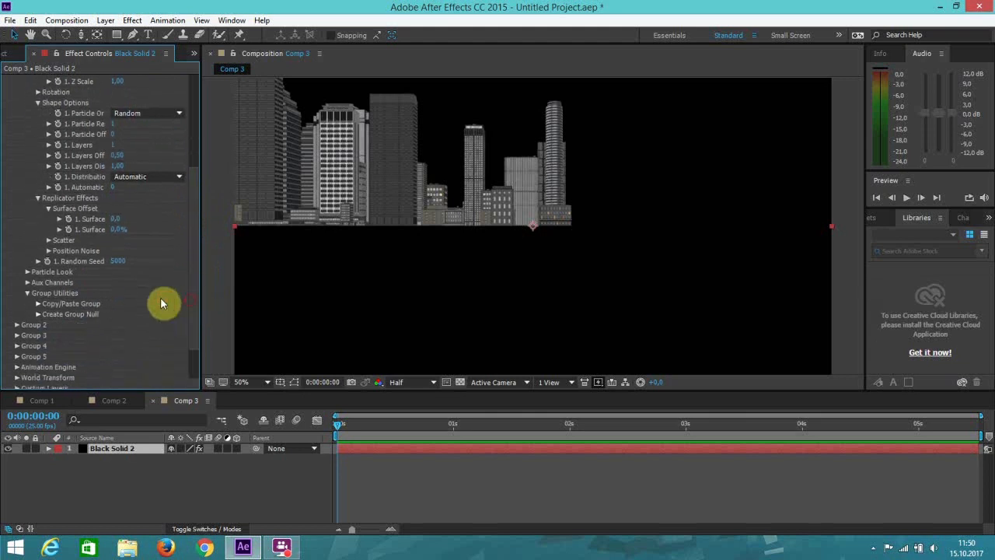
click(37, 316)
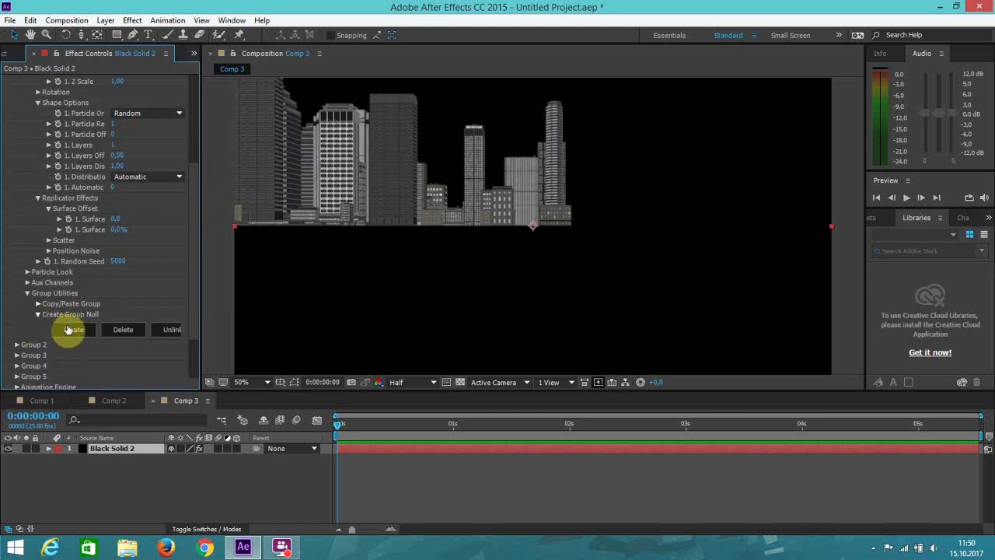
click(73, 328)
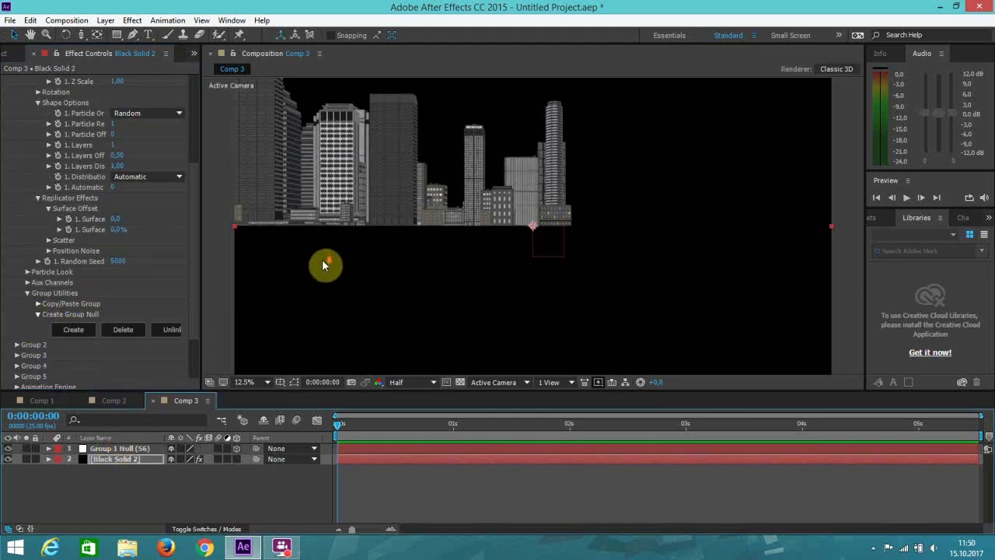
Move the Group 1 null to about X 1292, Y 652 so the whole skyline sits inside the frame
scroll(321, 259, down, 2)
scroll(410, 225, up, 1)
click(132, 450)
scroll(326, 242, up, 1)
scroll(358, 224, down, 1)
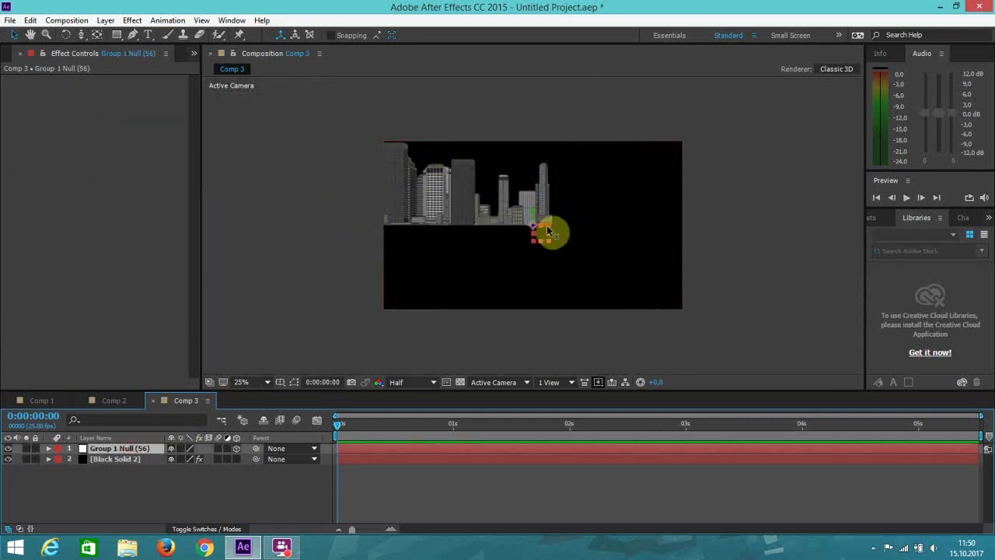
drag(548, 229, 566, 250)
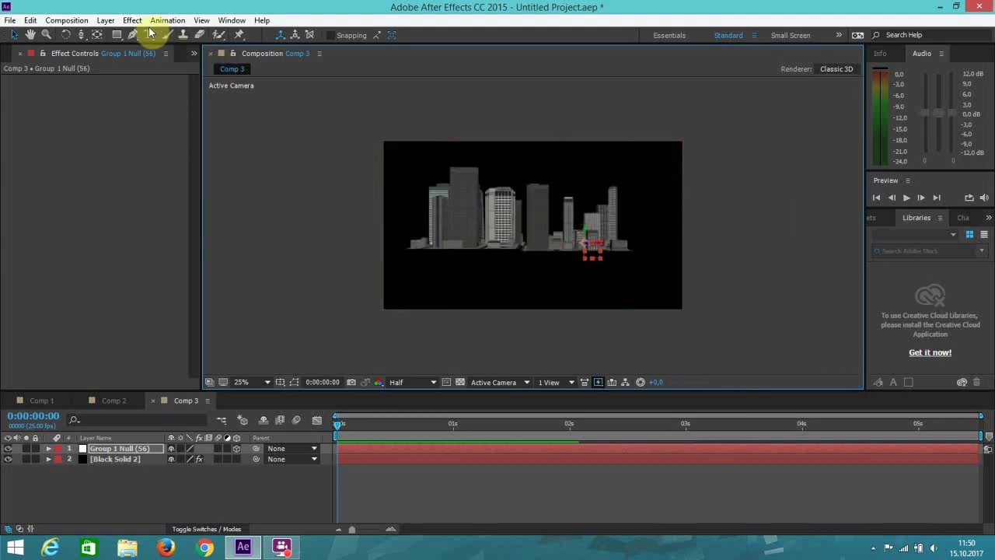
Add a two-node camera named Camera 1 with the 28mm preset and depth of field enabled
click(105, 20)
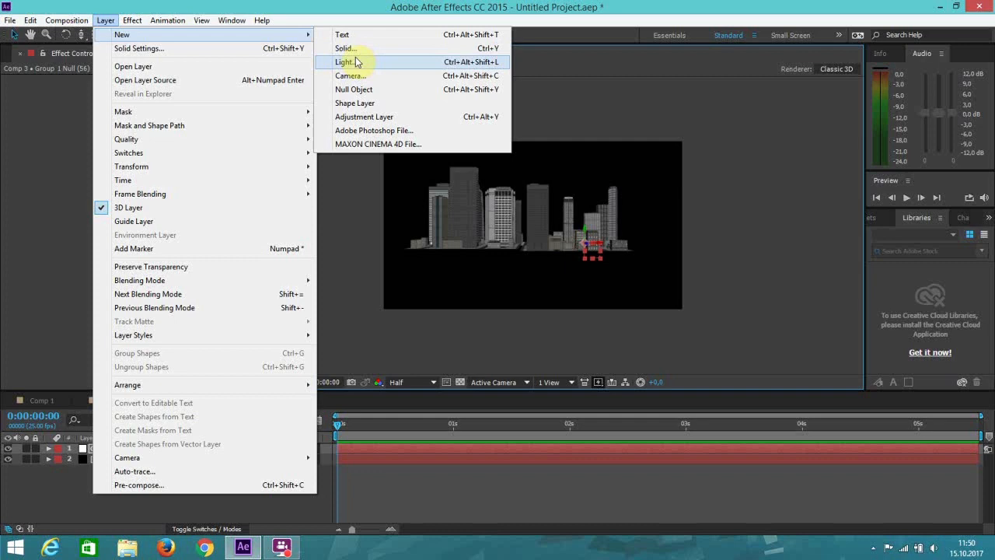
click(350, 75)
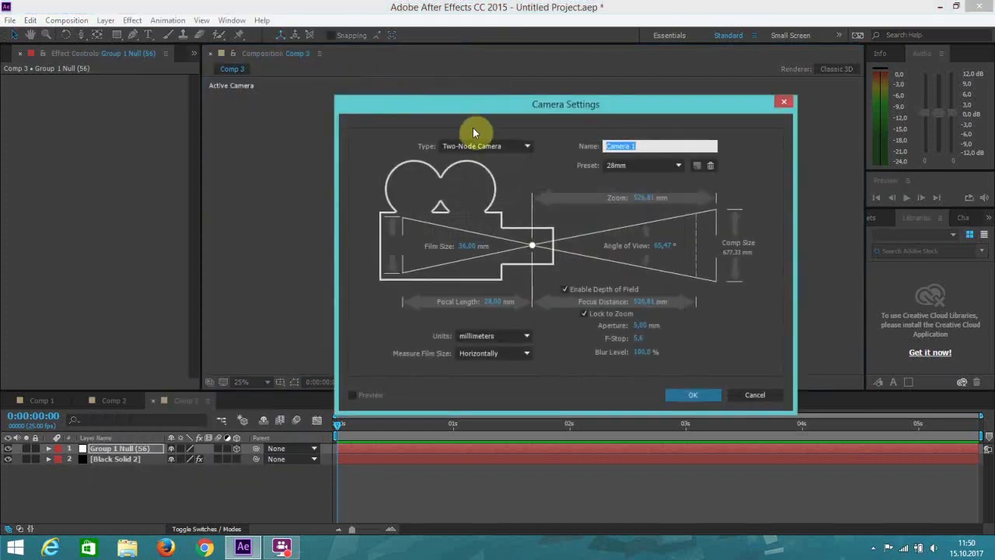
click(690, 393)
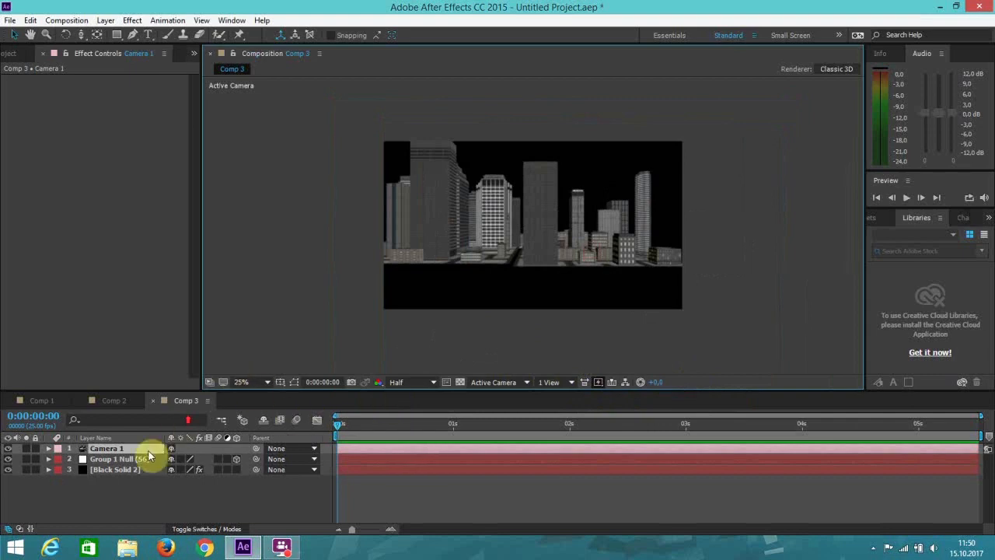
Set Group 1's Particle Count to 90 in the Element effect on Black Solid 2
click(117, 471)
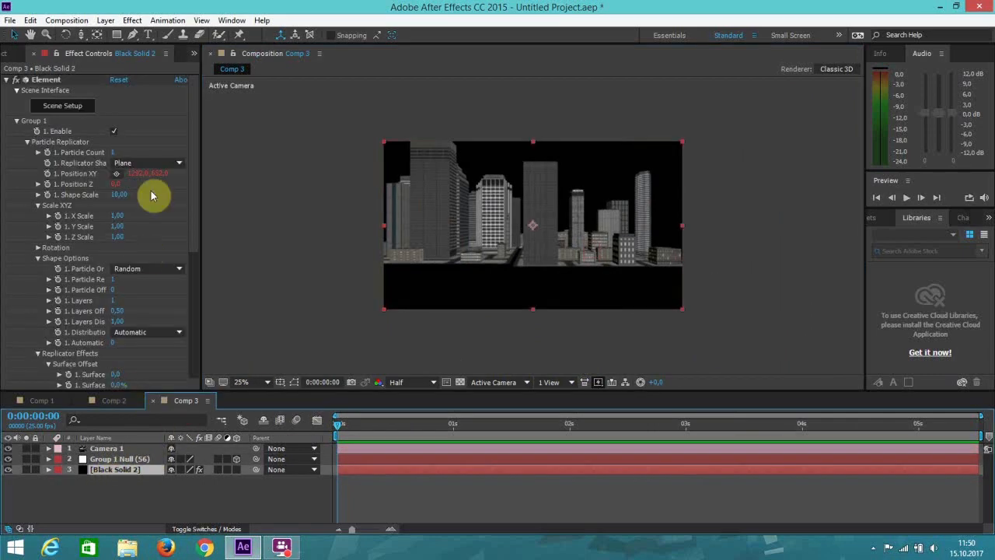
click(115, 153)
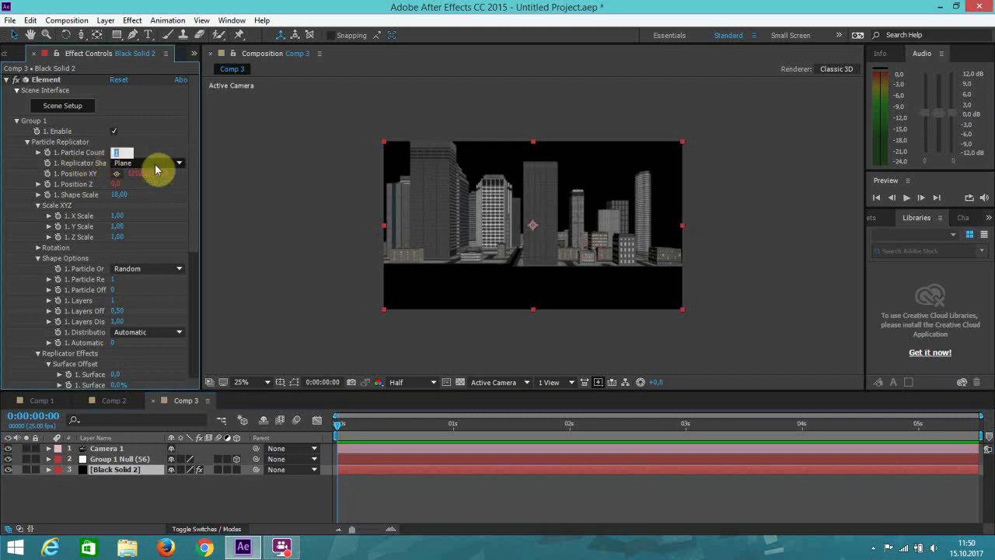
text(8)
text(90)
click(160, 171)
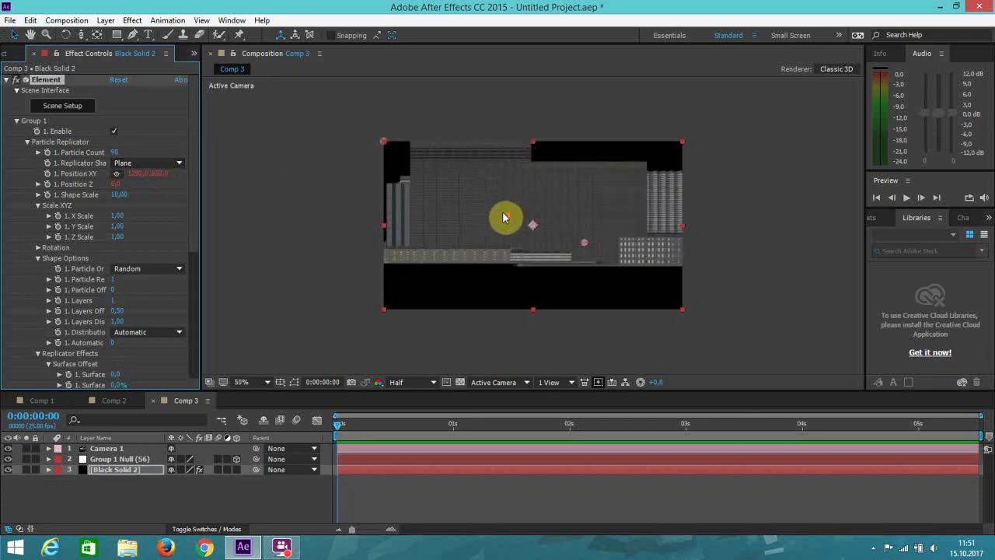
Raise Group 1's Shape Scale to about 154.70 to spread out the city copies, and pull the camera back along Z
scroll(502, 215, up, 2)
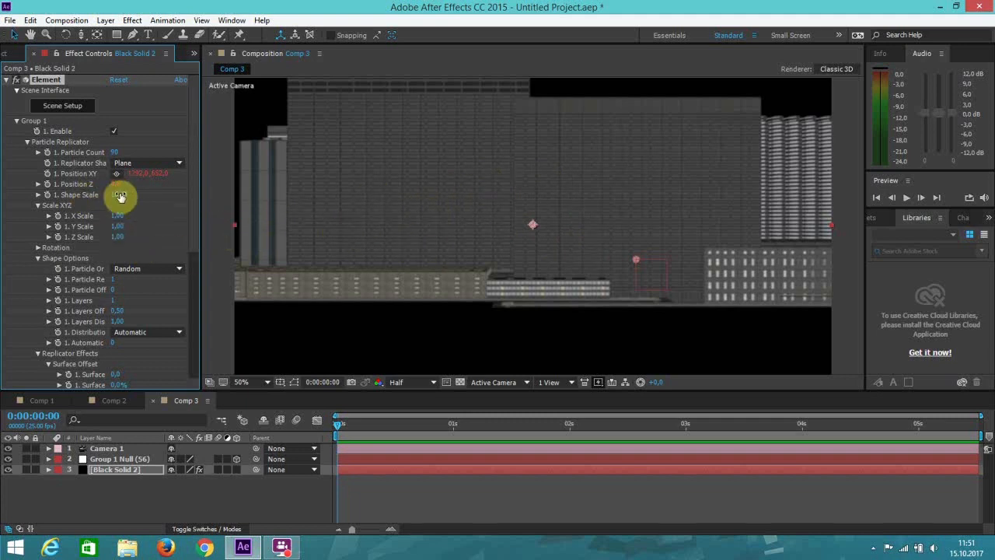
drag(119, 194, 633, 189)
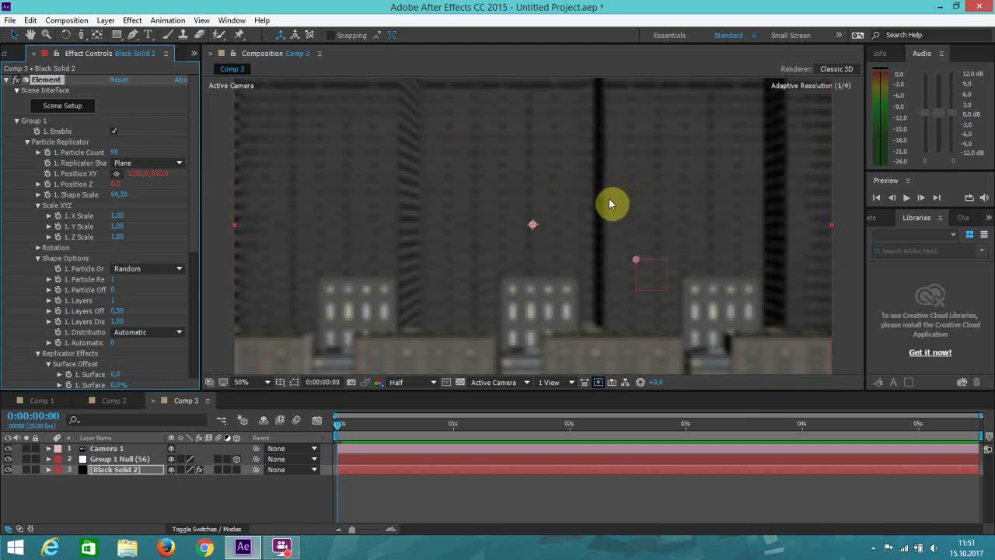
scroll(609, 200, down, 2)
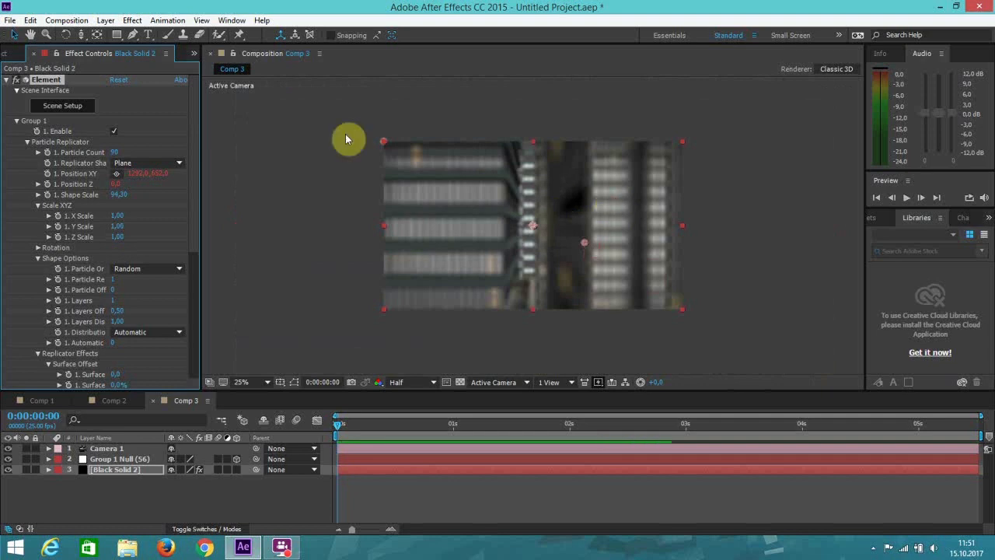
click(81, 34)
drag(464, 152, 482, 251)
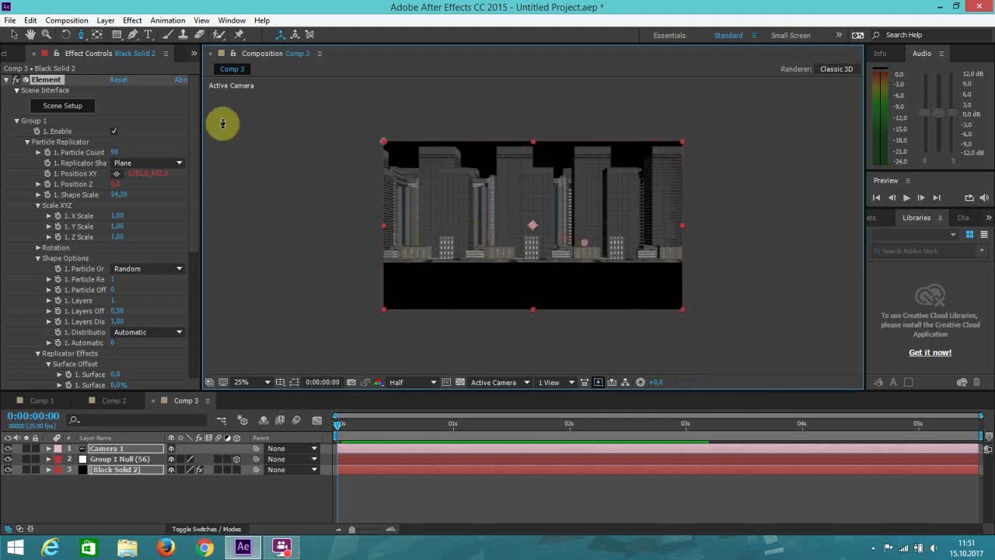
drag(116, 195, 490, 192)
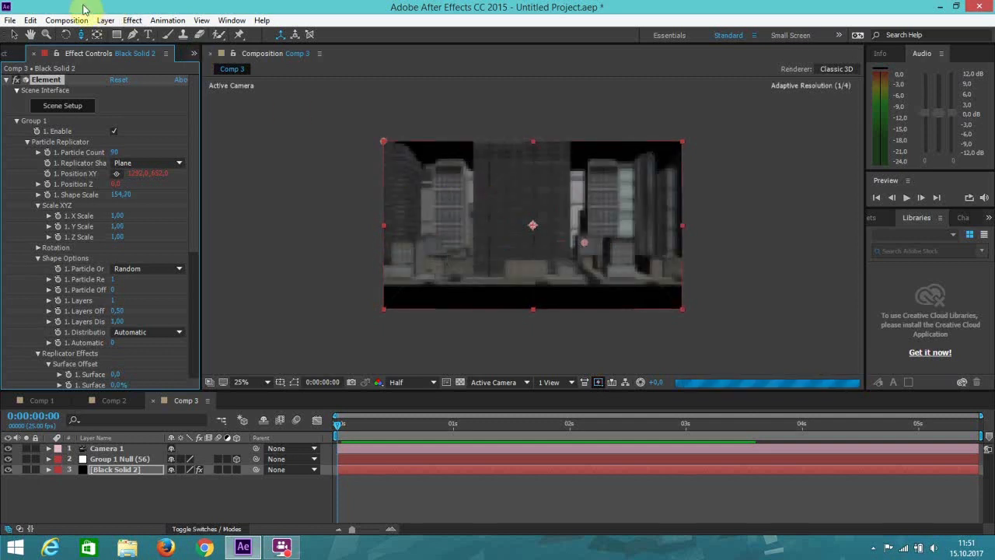
Use the Unified Camera tool to tilt the camera down over the city from above and frame the nearer rooftops
click(81, 37)
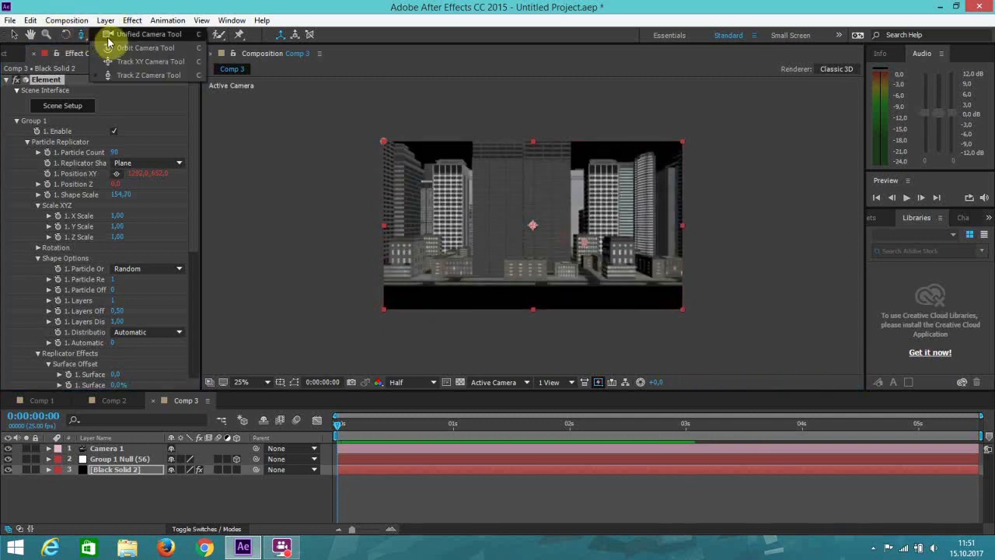
click(110, 36)
drag(482, 237, 479, 262)
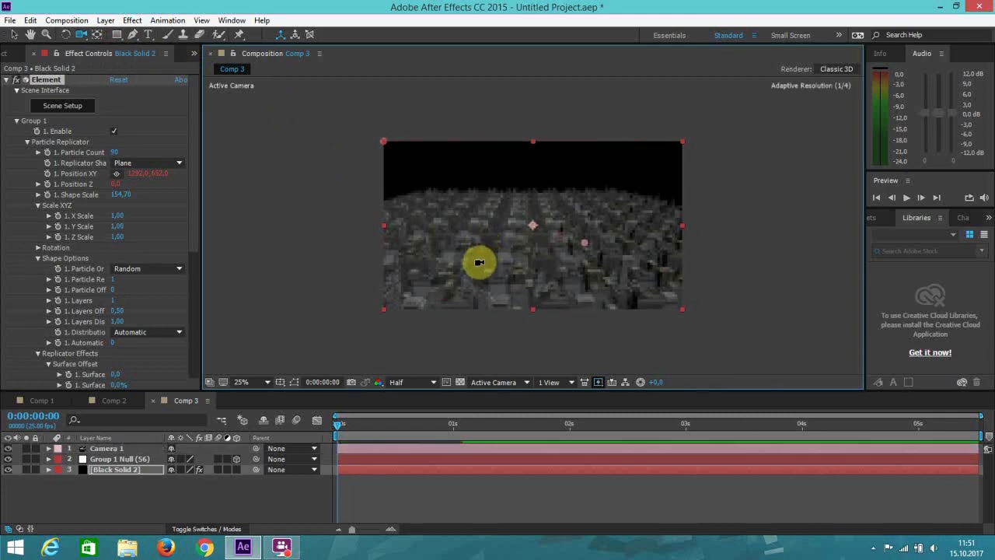
scroll(477, 261, up, 2)
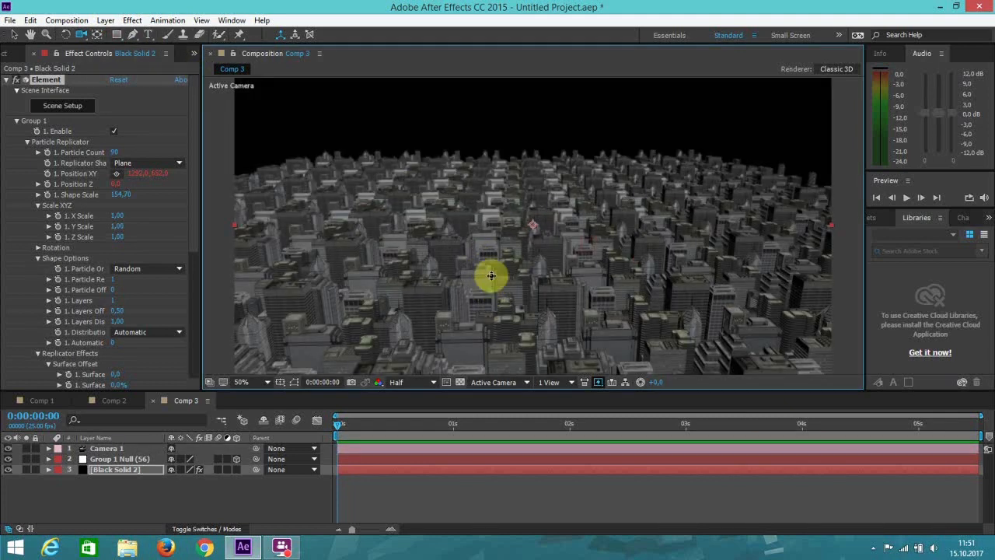
drag(490, 269, 494, 232)
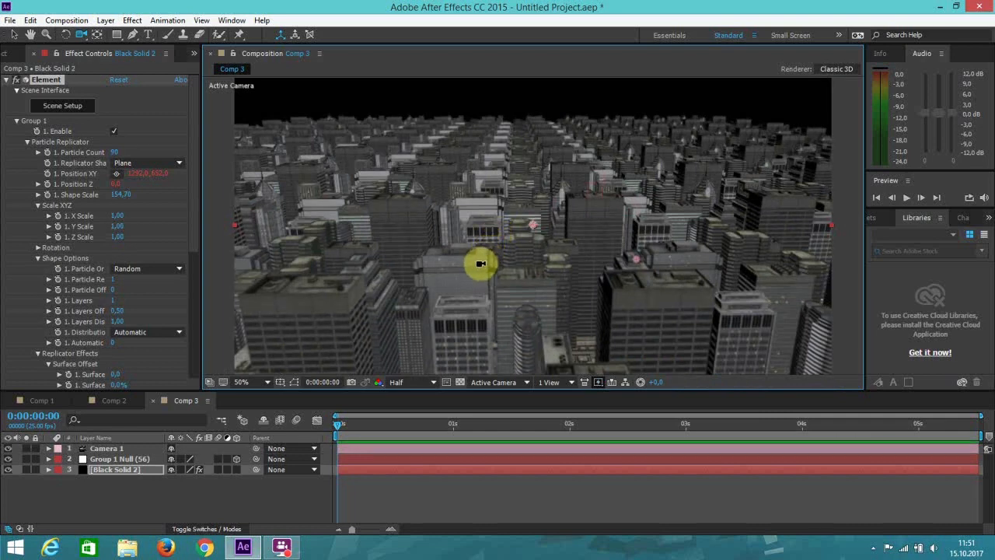
Try a Group 1 Shape Scale of about 157.90, and undo the change
drag(118, 201, 135, 196)
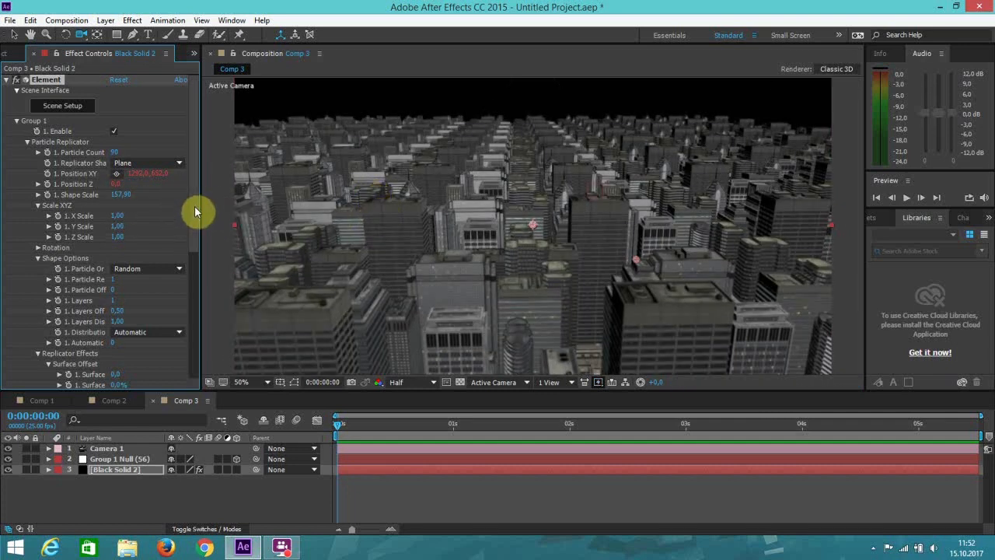
key(ctrl+z)
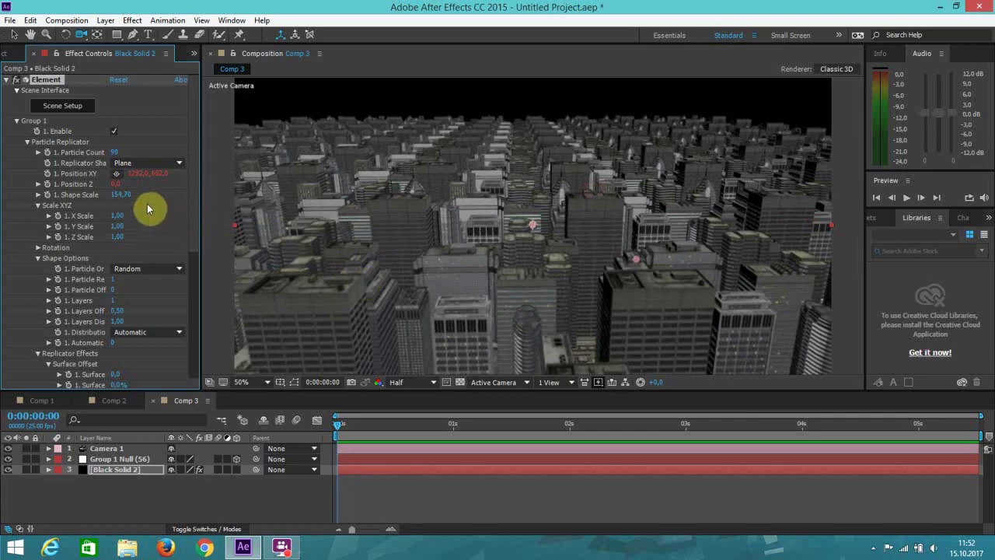
Enable Ambient Occlusion in the Element render settings on Black Solid 2 and raise SSAO Intensity to about 7.3
scroll(399, 256, down, 2)
scroll(400, 256, up, 2)
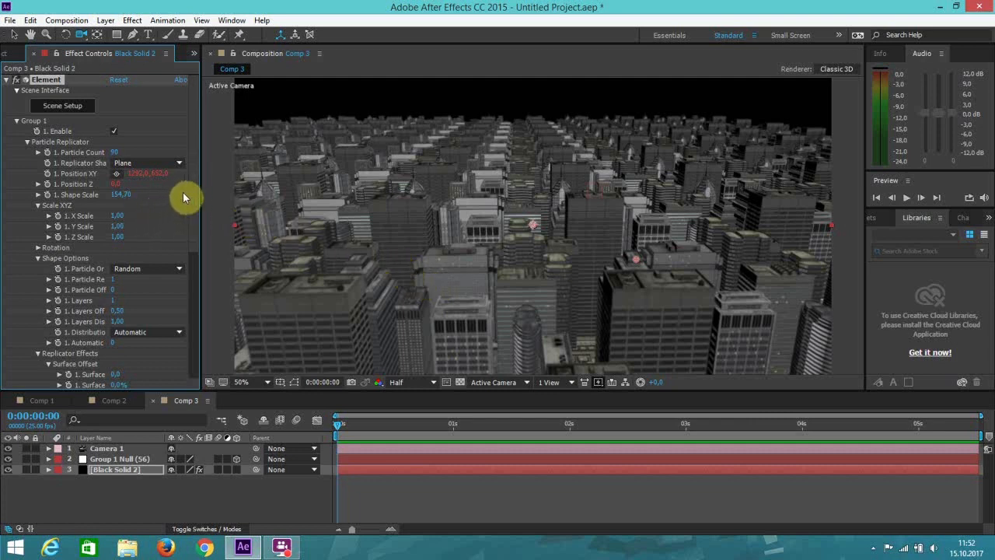
scroll(189, 187, down, 5)
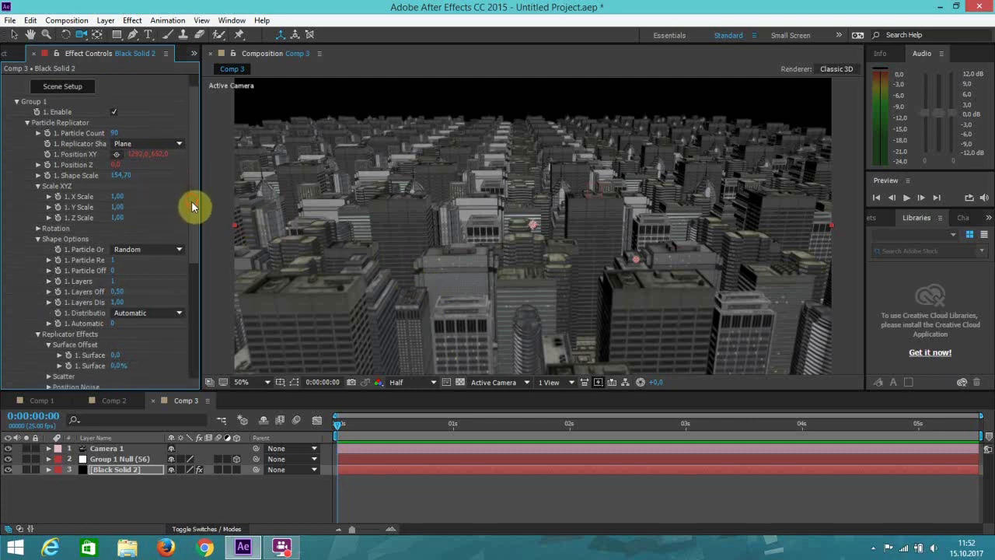
scroll(63, 358, down, 1)
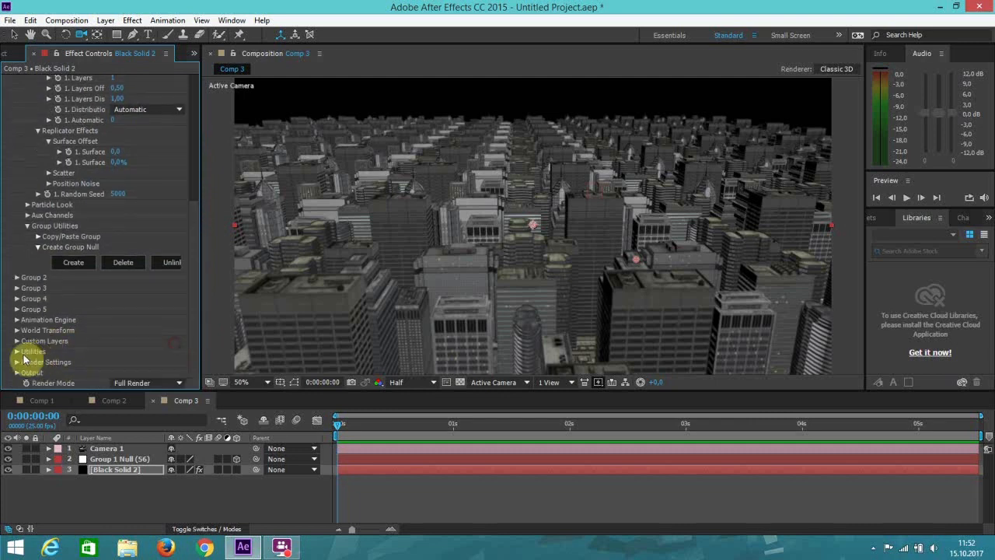
click(17, 362)
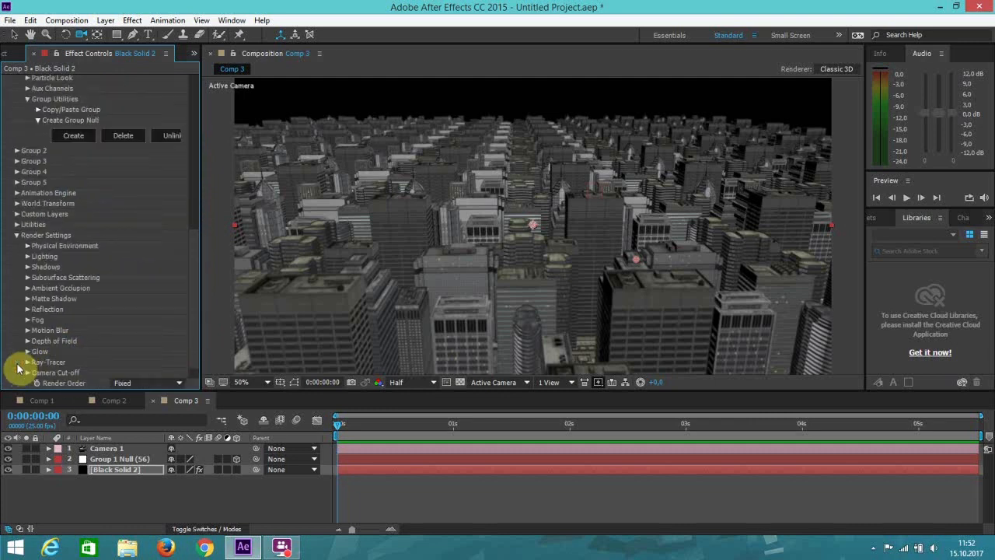
click(27, 289)
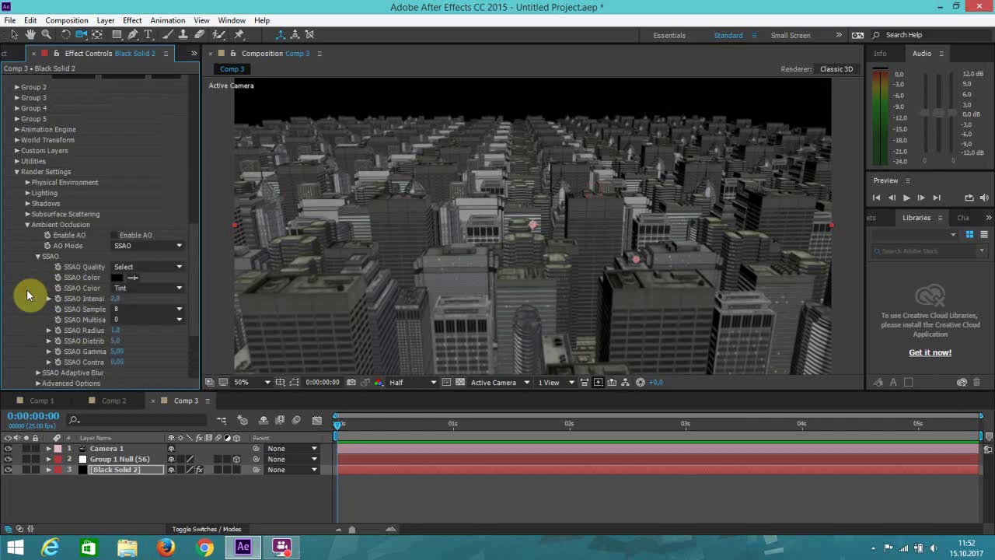
click(115, 235)
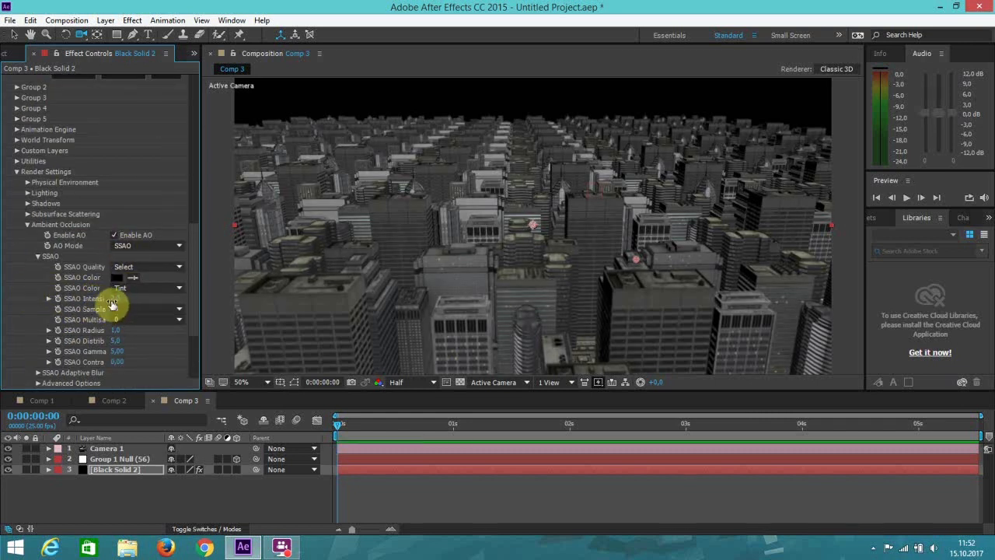
drag(114, 299, 151, 298)
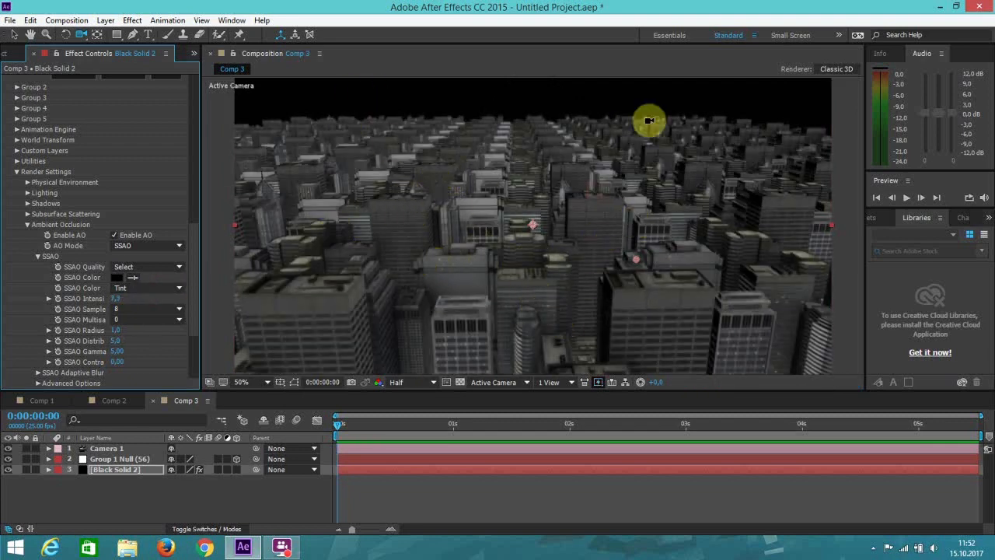
Set the SSAO multisampling to 4 and the SSAO Contrast to 0.25
click(126, 320)
click(137, 374)
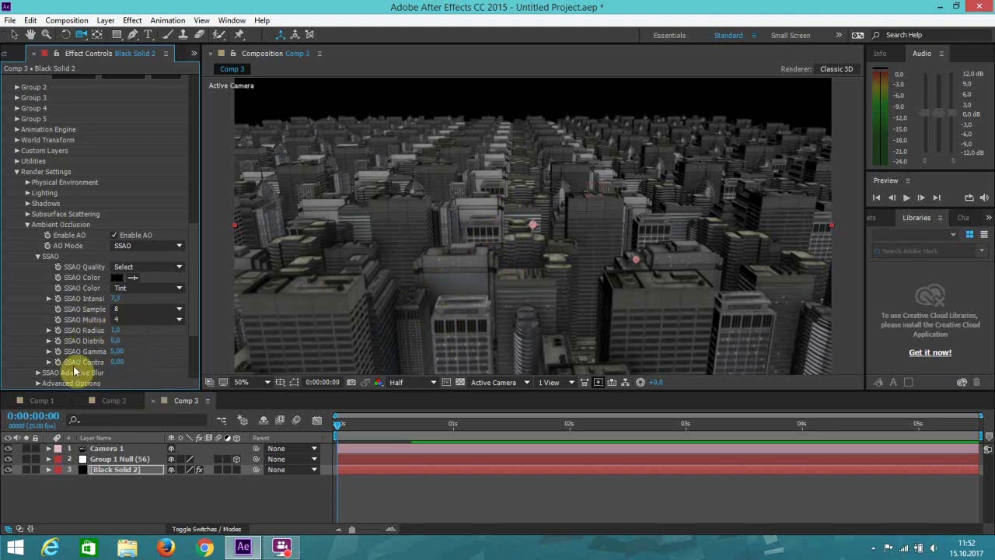
drag(120, 363, 131, 365)
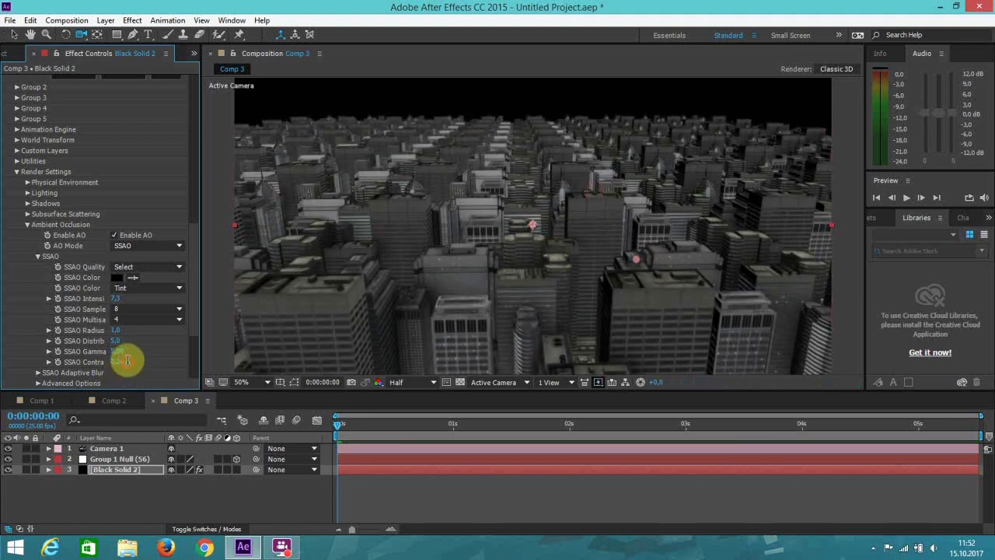
click(162, 359)
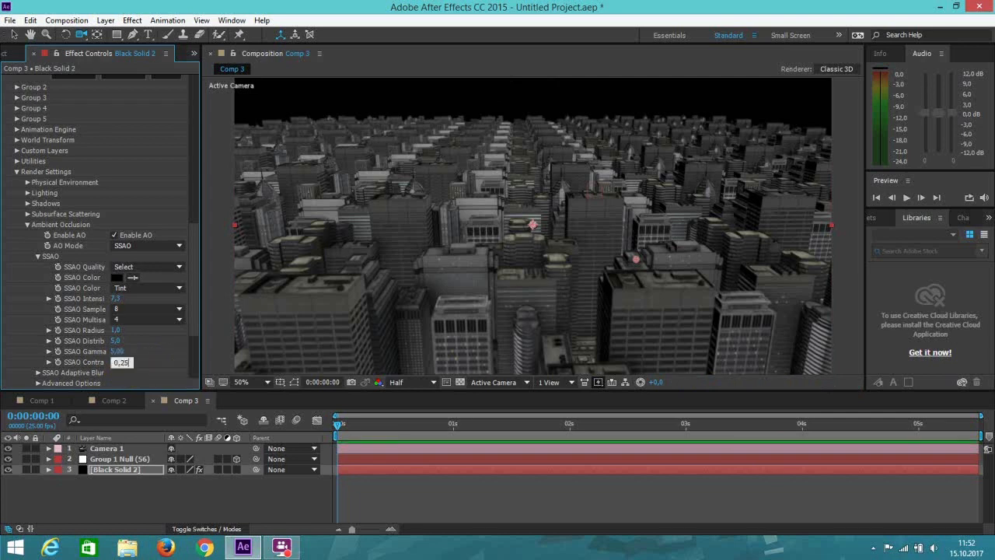
key(Return)
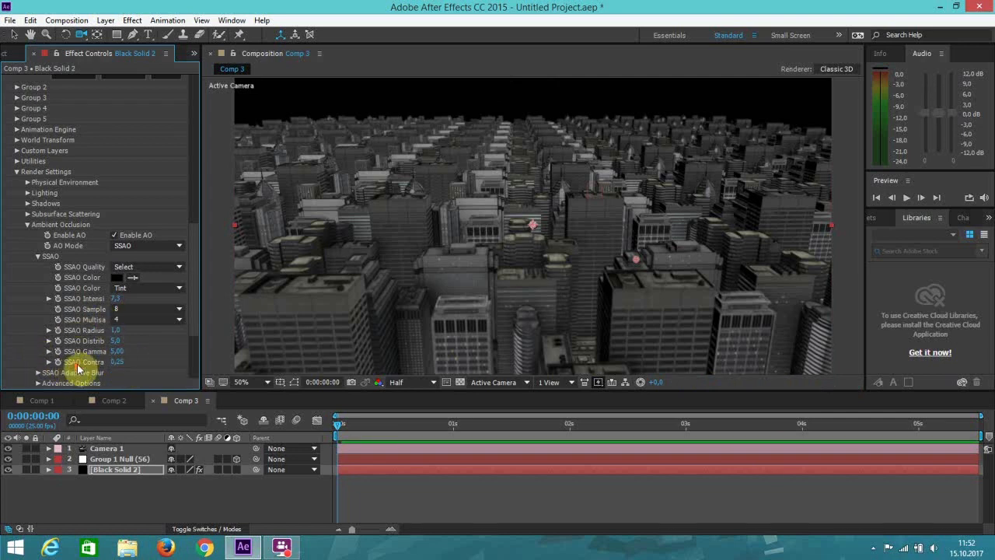
In the SSAO Adaptive Blur settings, set the mask multisampling to 2 and the Darken value to 0.10
scroll(95, 320, down, 3)
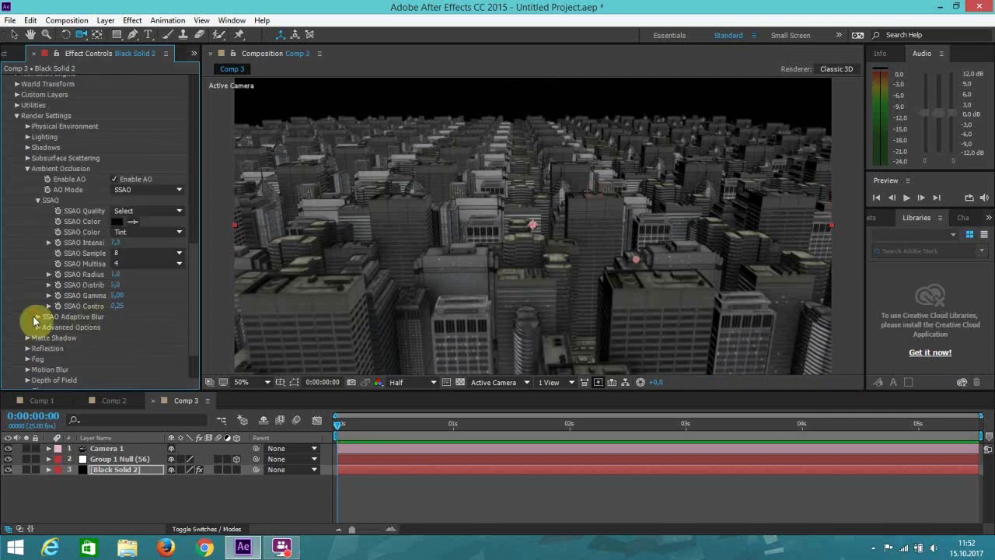
click(36, 318)
click(127, 347)
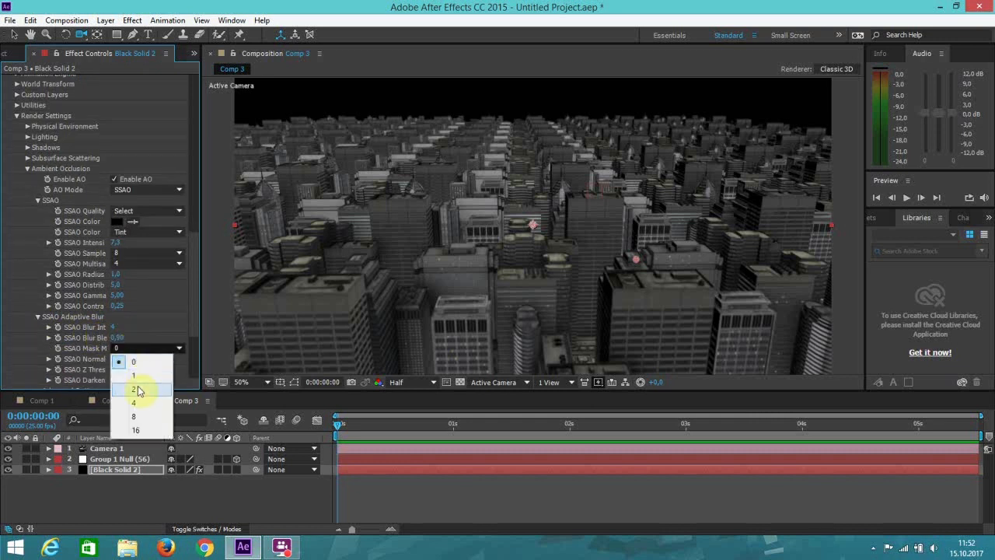
click(136, 390)
scroll(138, 373, down, 2)
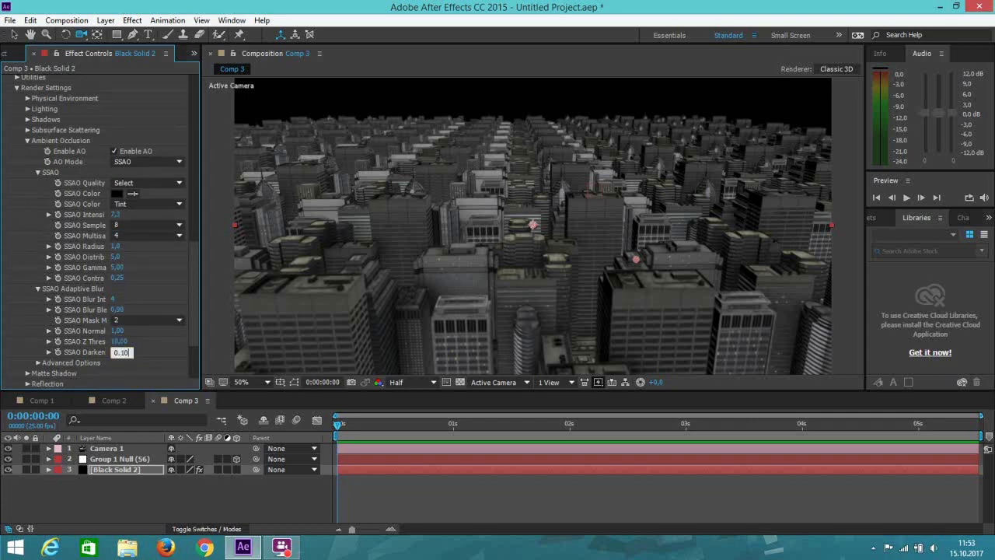
key(Return)
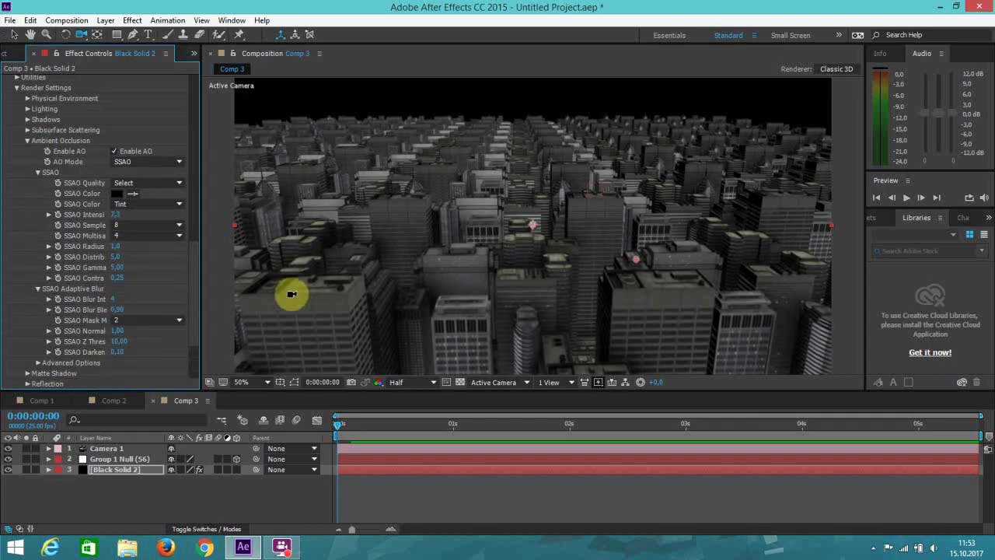
key(comma)
key(comma)
key(period)
key(period)
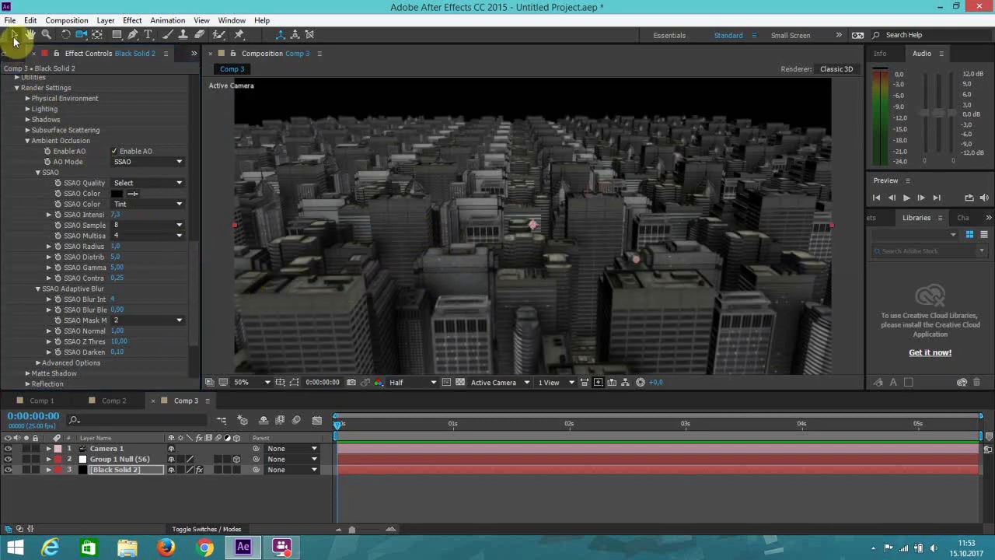
click(6, 52)
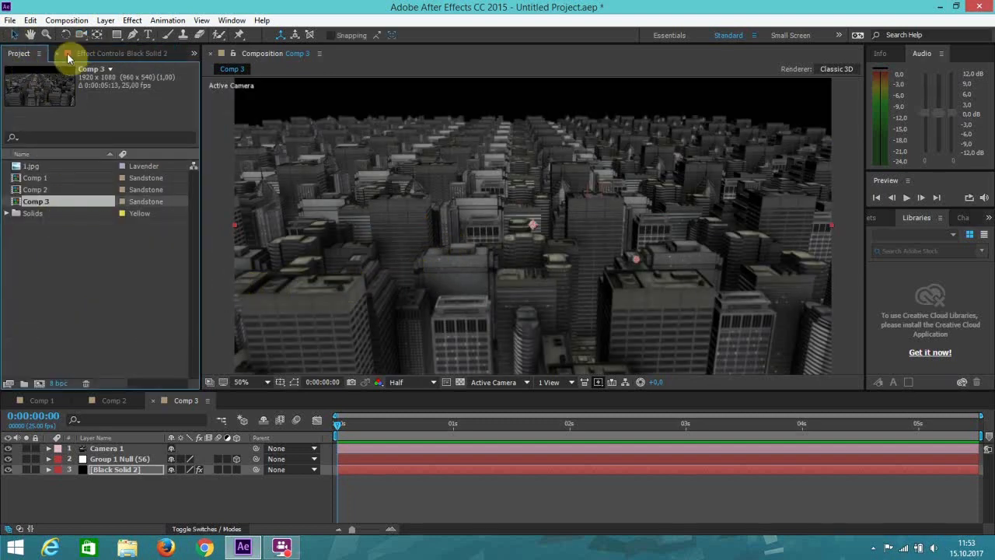
click(109, 21)
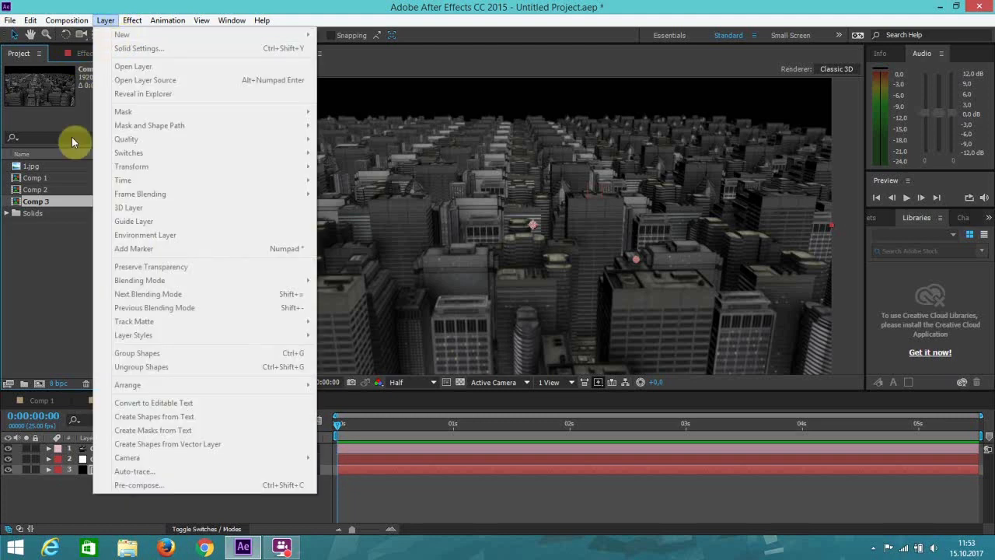
click(47, 233)
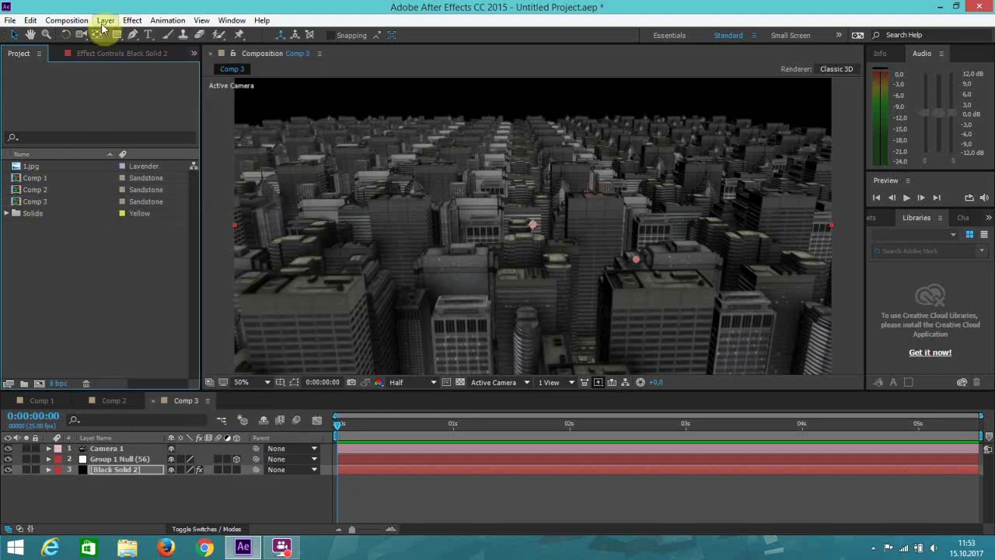
click(103, 21)
click(75, 487)
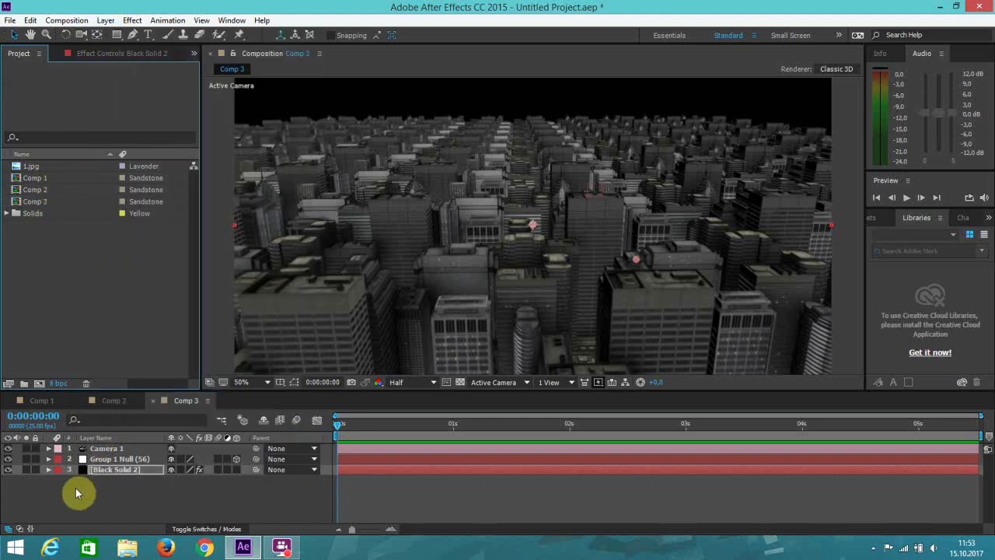
click(104, 20)
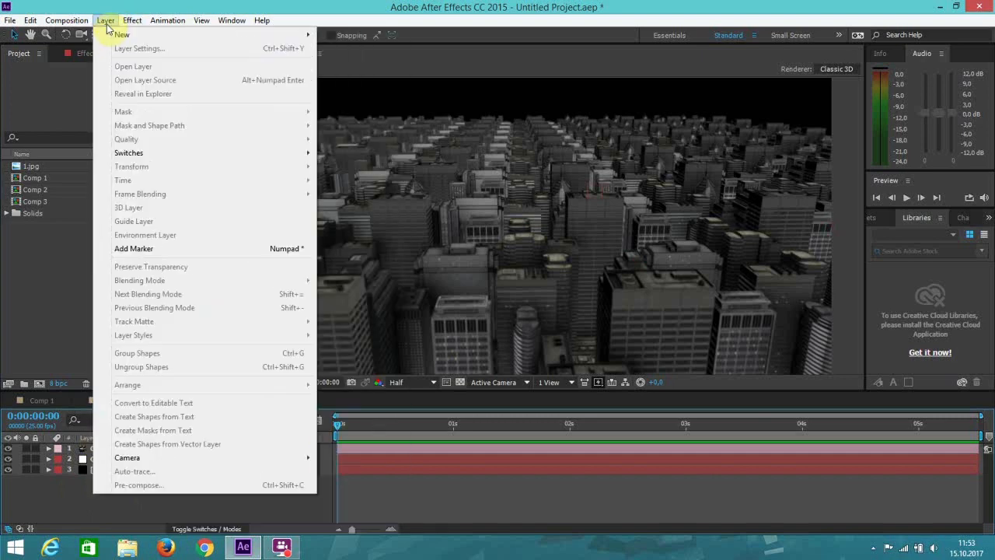
mouse_move(124, 34)
click(377, 57)
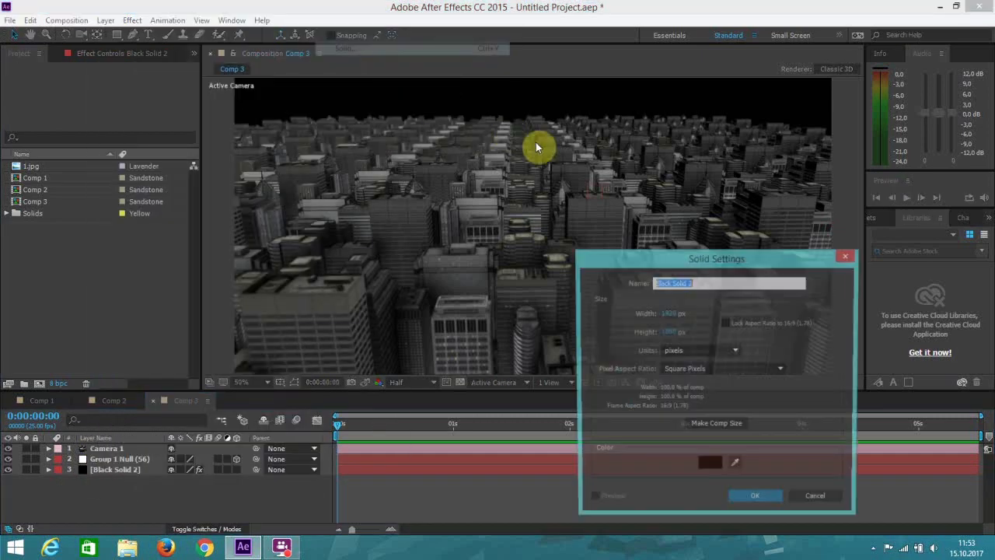
click(818, 500)
Add a Parallel light with Smooth falloff and shadow casting to Comp 3, and set its intensity to 120%
click(105, 20)
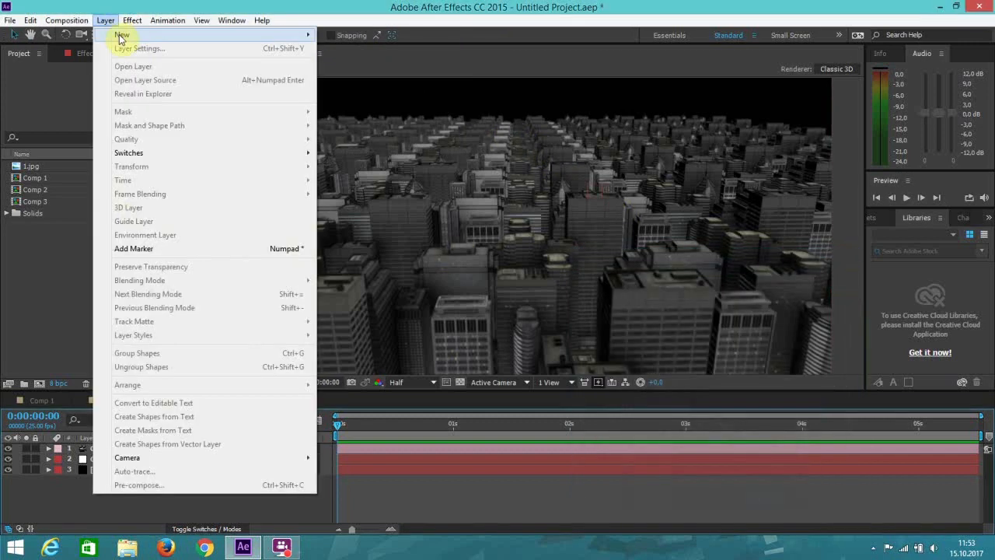
mouse_move(122, 34)
click(366, 69)
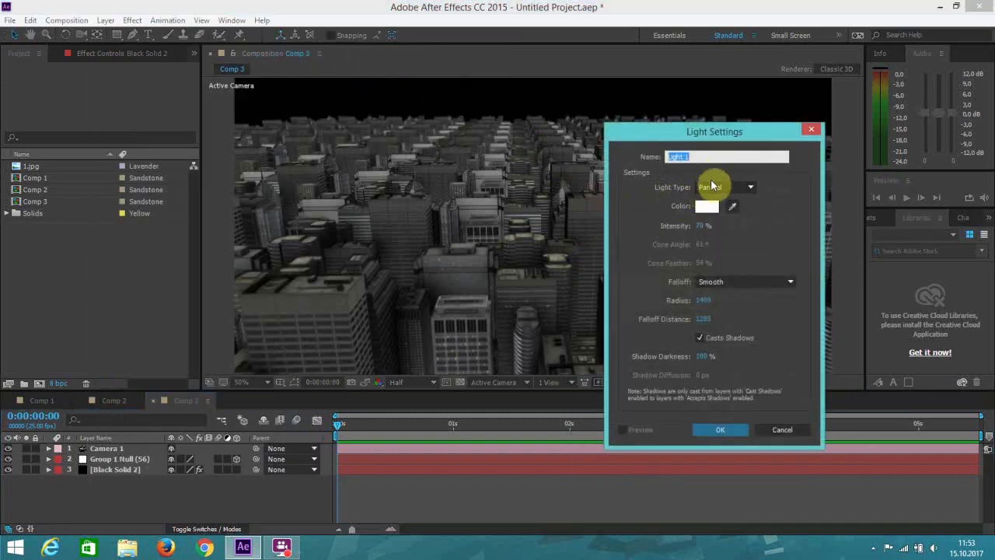
click(723, 430)
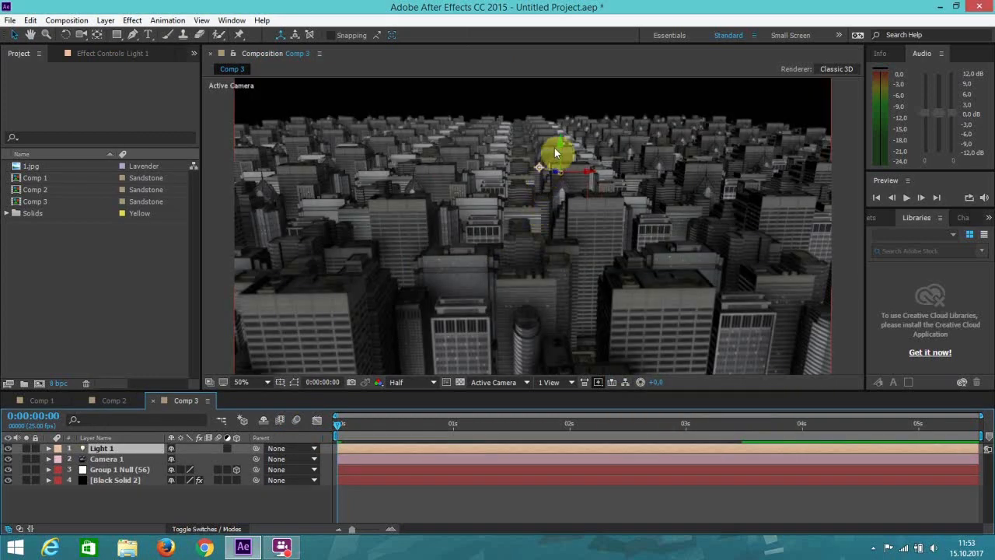
key(t)
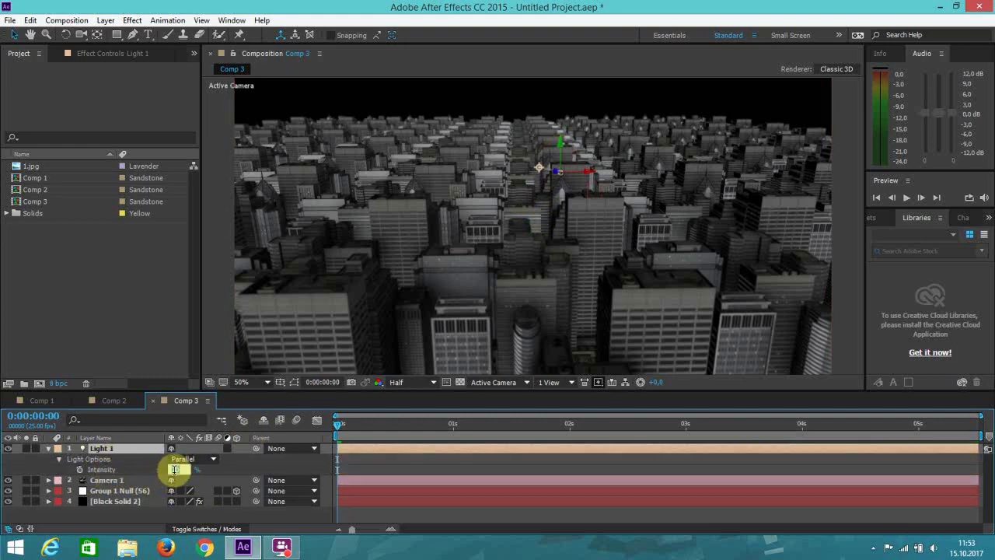
click(174, 475)
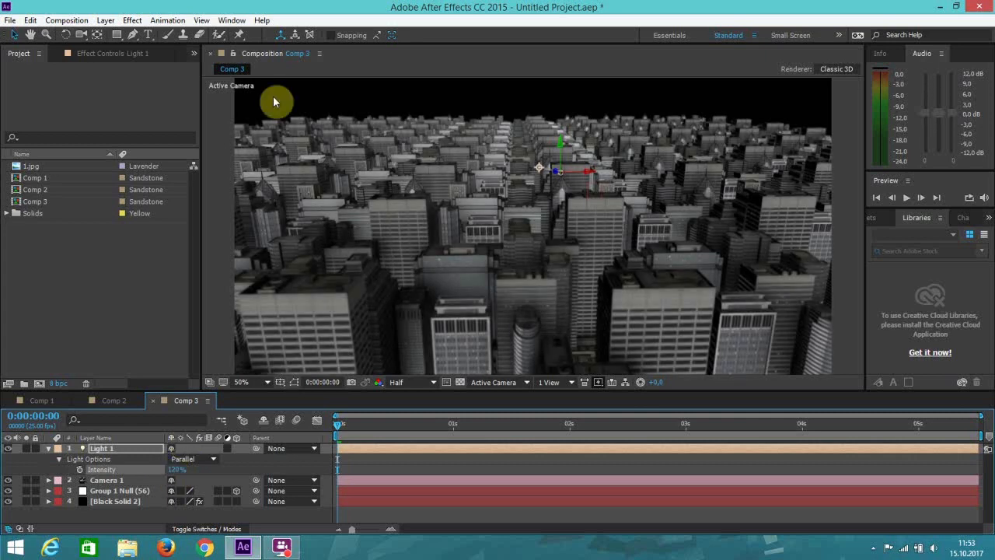
Open 1.jpg from the project in the footage viewer to examine the skyline photo
click(83, 55)
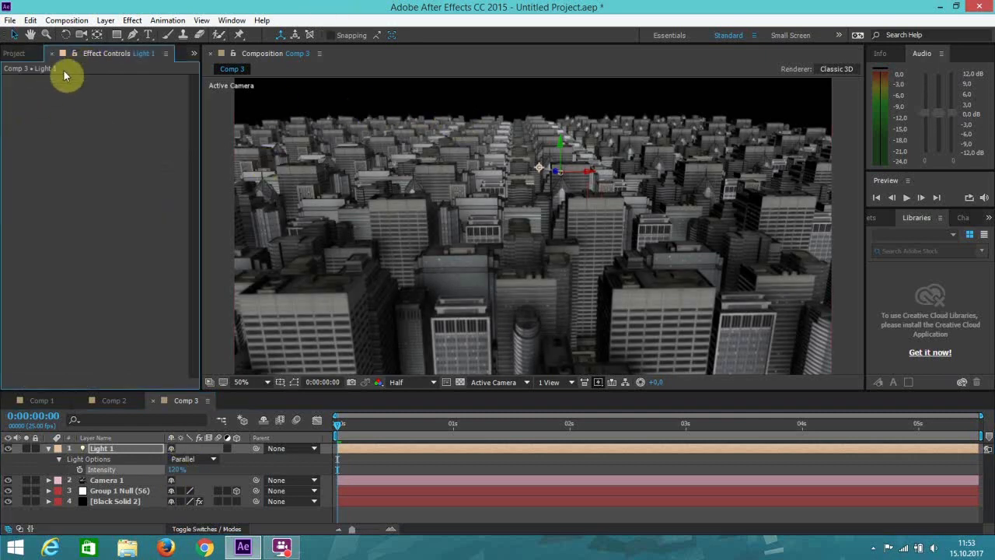
click(18, 54)
click(39, 169)
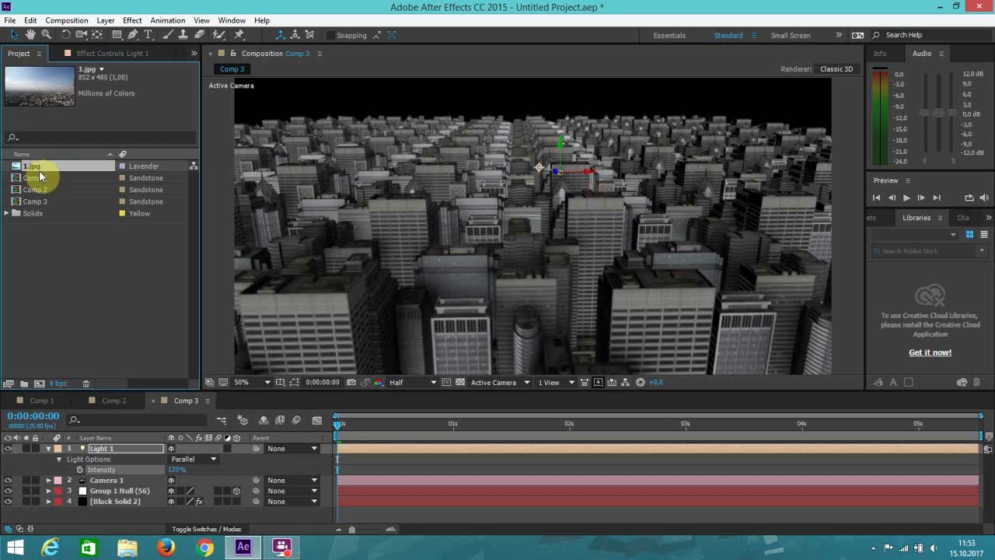
double_click(47, 166)
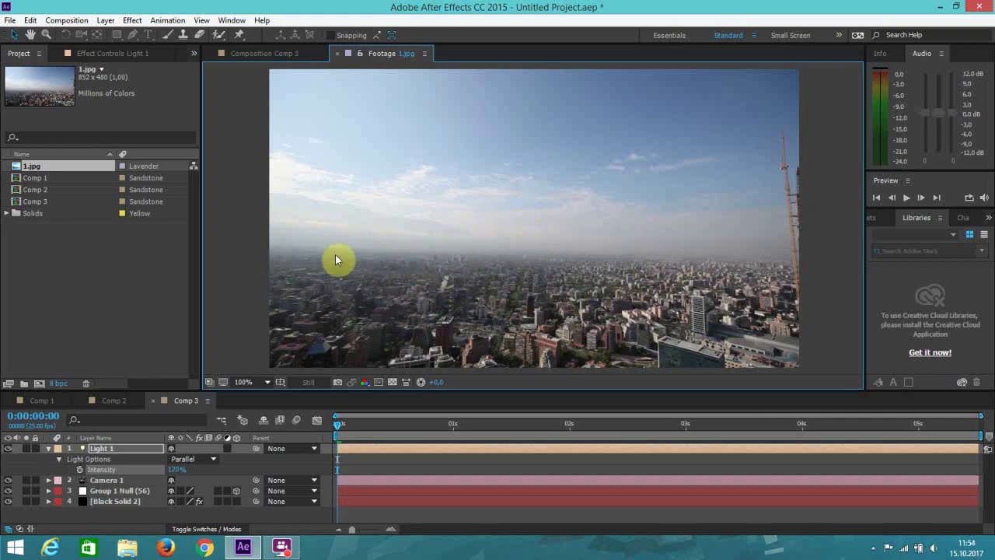
Add 1.jpg to Comp 3 as the lowest layer, beneath Black Solid 2, and make it a 3D layer
click(45, 168)
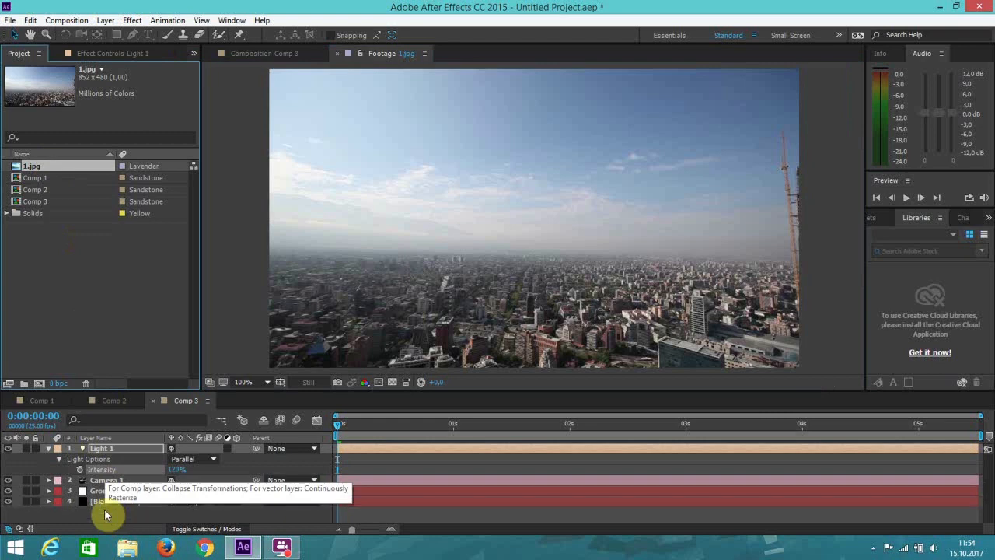
key(ctrl+slash)
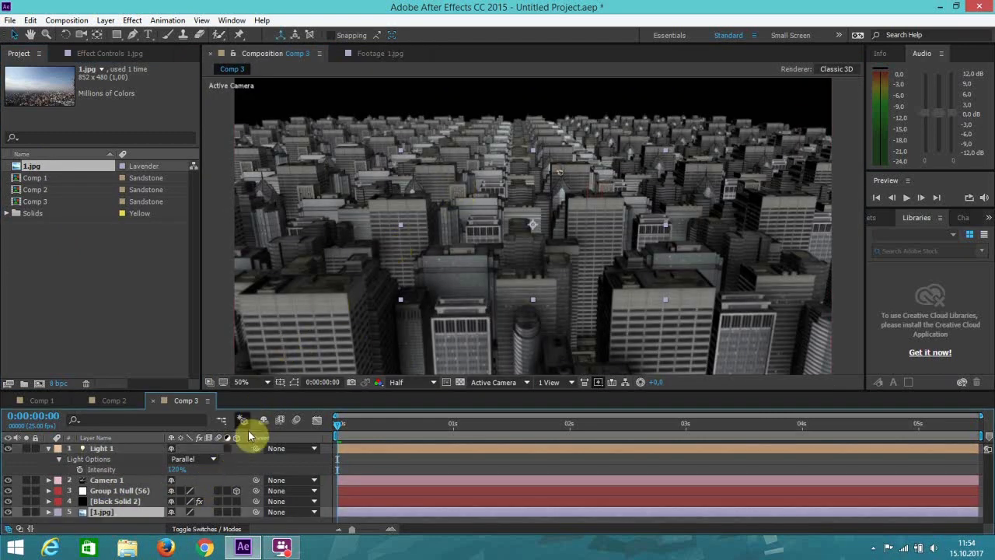
click(236, 511)
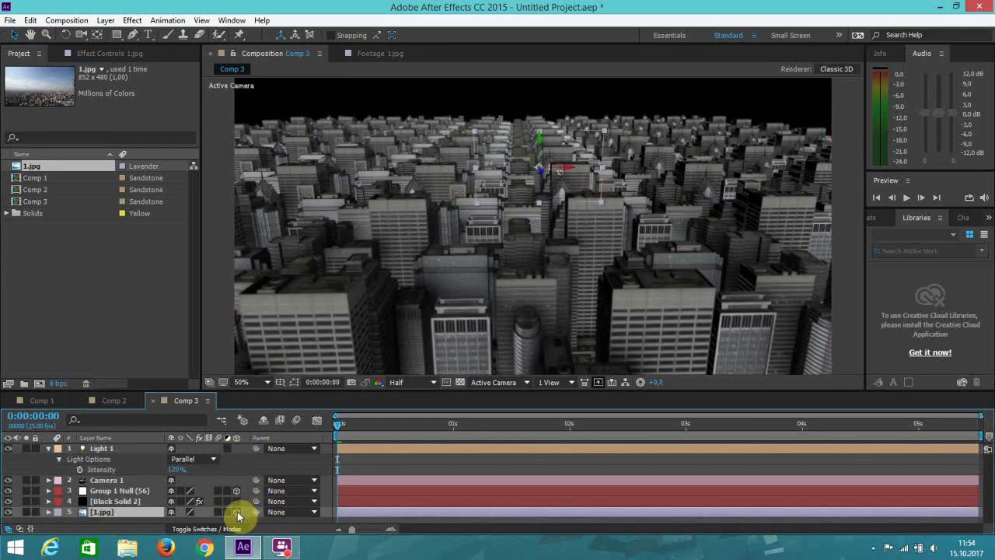
Move the 1.jpg layer far back in depth and up so it sits at the city's horizon, keeping it selected
click(540, 175)
drag(540, 174, 129, 41)
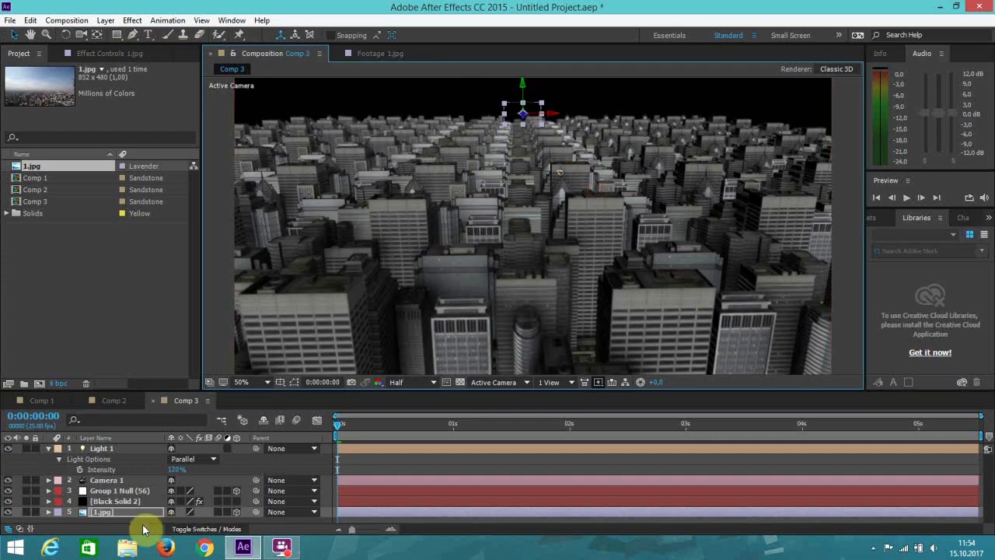
click(130, 513)
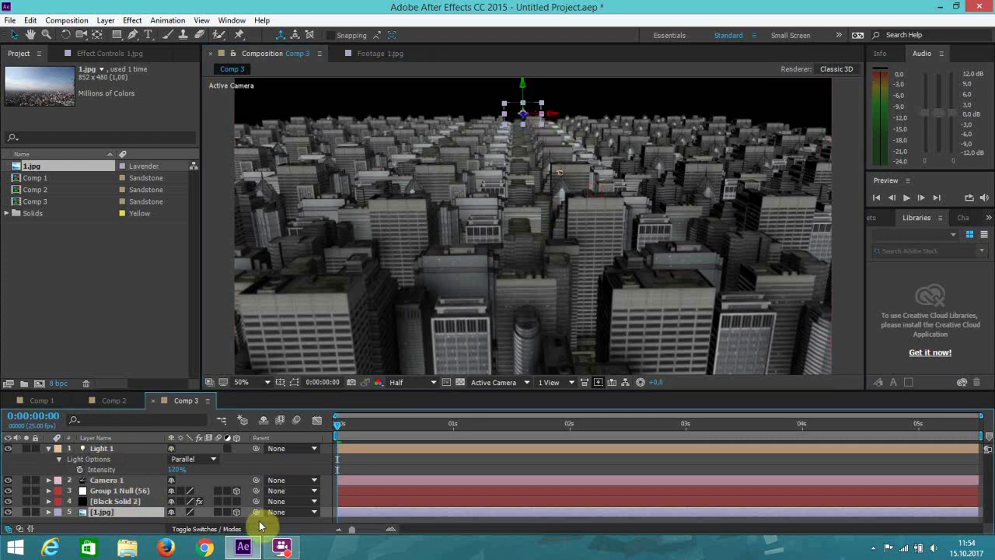
Turn off Accepts Shadows and Accepts Lights in the 1.jpg layer's material options
scroll(519, 115, up, 2)
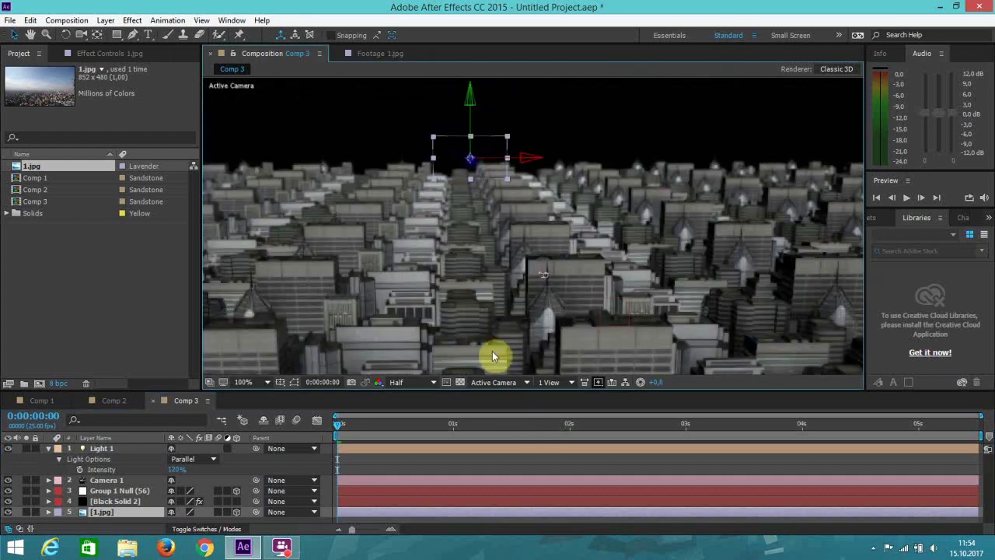
drag(514, 391, 528, 284)
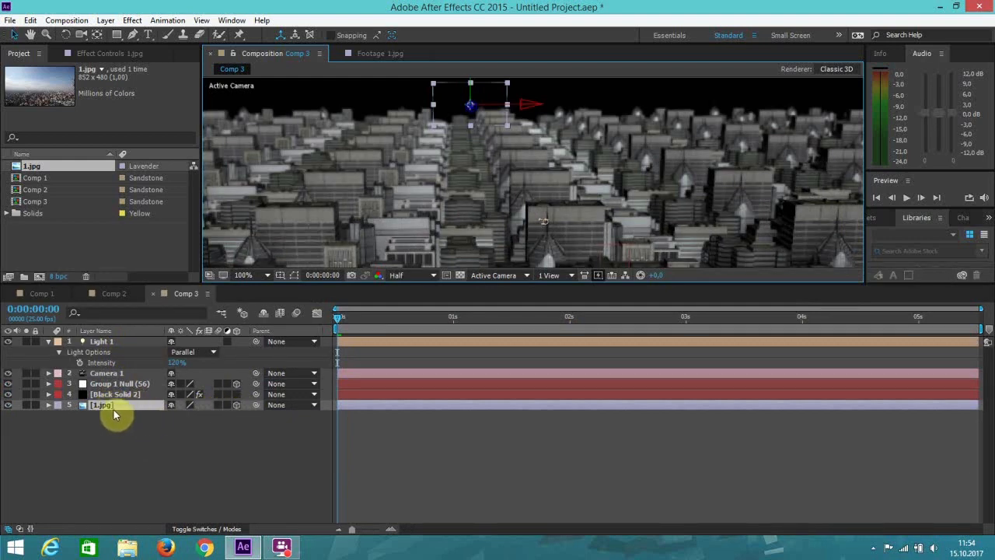
key(a)
key(a)
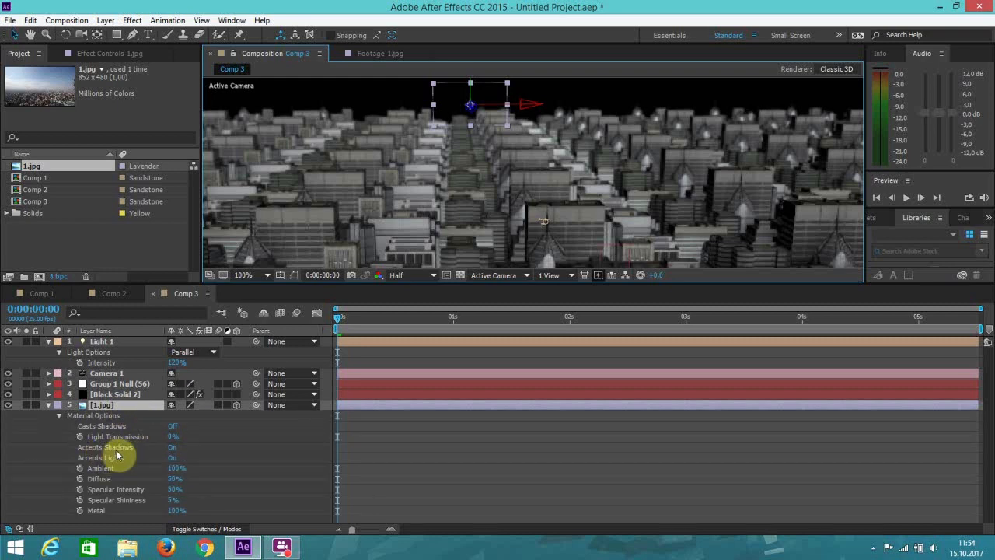
click(173, 449)
click(173, 457)
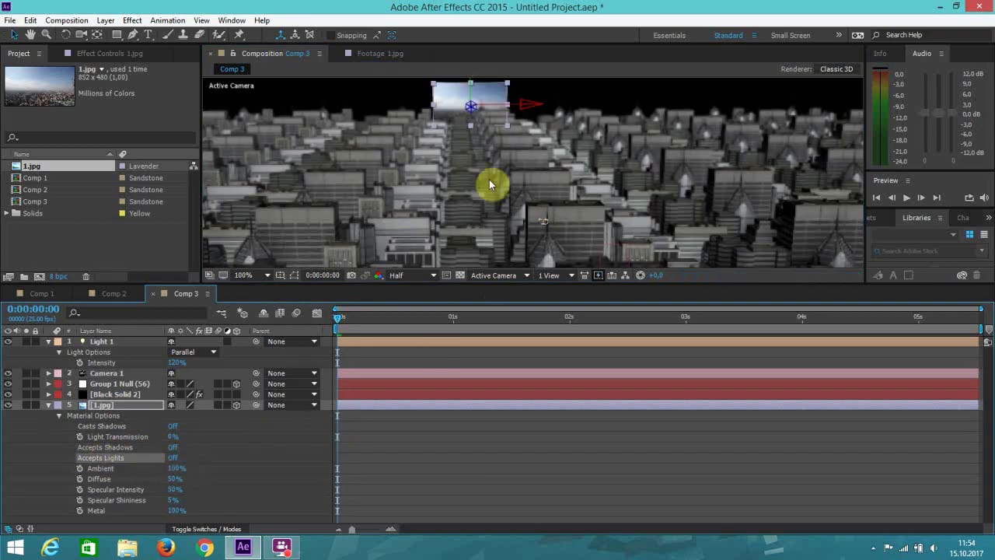
Scale the 1.jpg layer up uniformly to 1870% so the sky spans the full width behind the city
drag(574, 286, 603, 465)
scroll(462, 192, up, 2)
drag(462, 196, 485, 400)
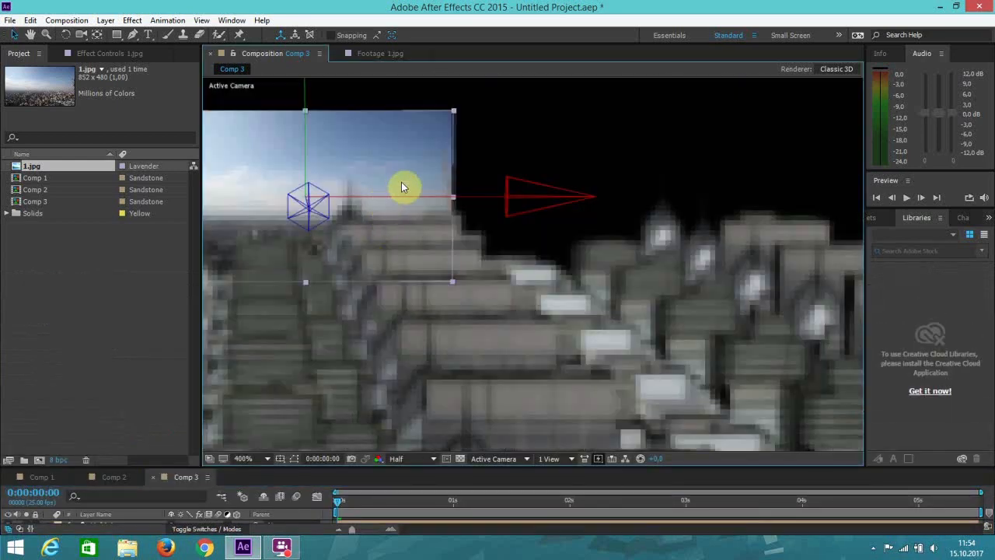
scroll(398, 191, down, 2)
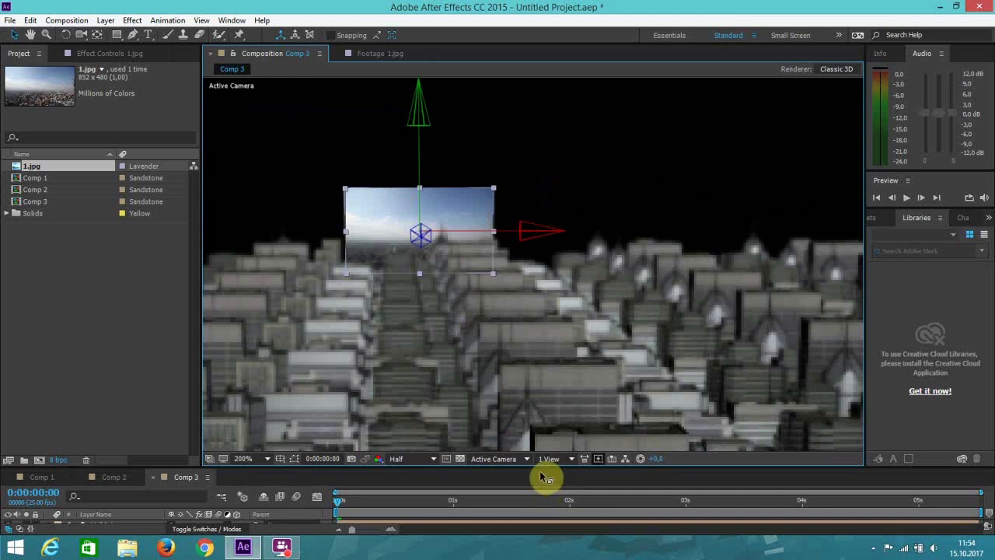
scroll(519, 359, down, 2)
drag(535, 467, 544, 319)
key(s)
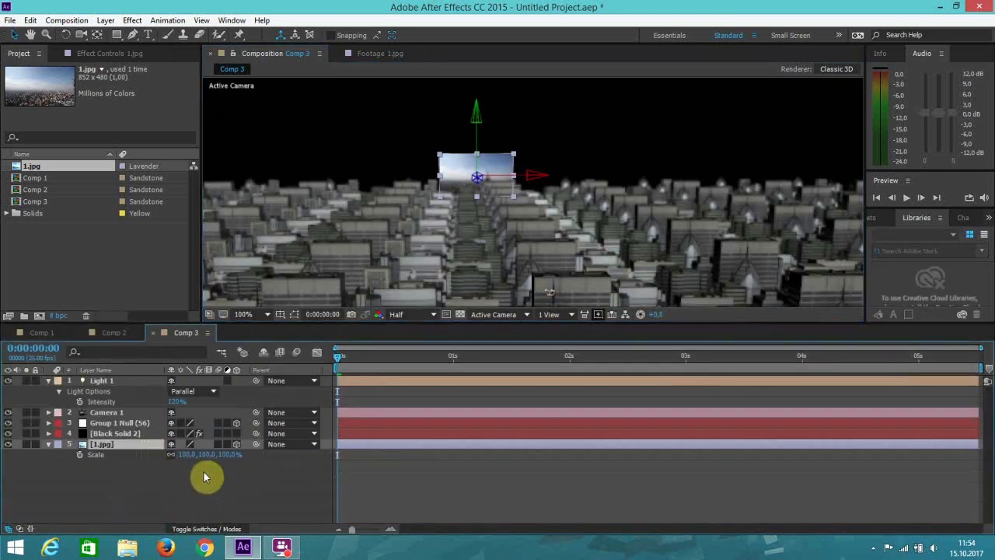
drag(188, 459, 229, 455)
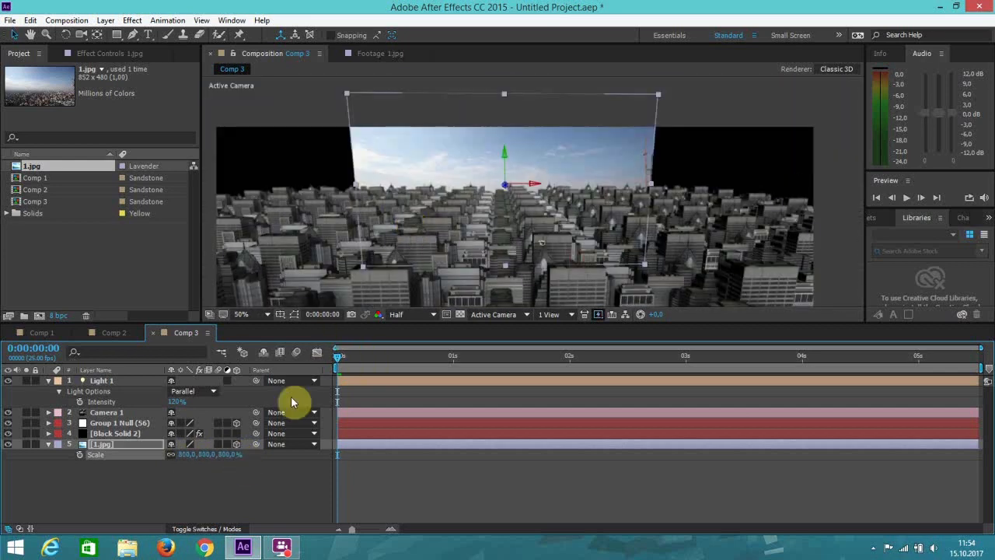
key(comma)
drag(217, 455, 255, 459)
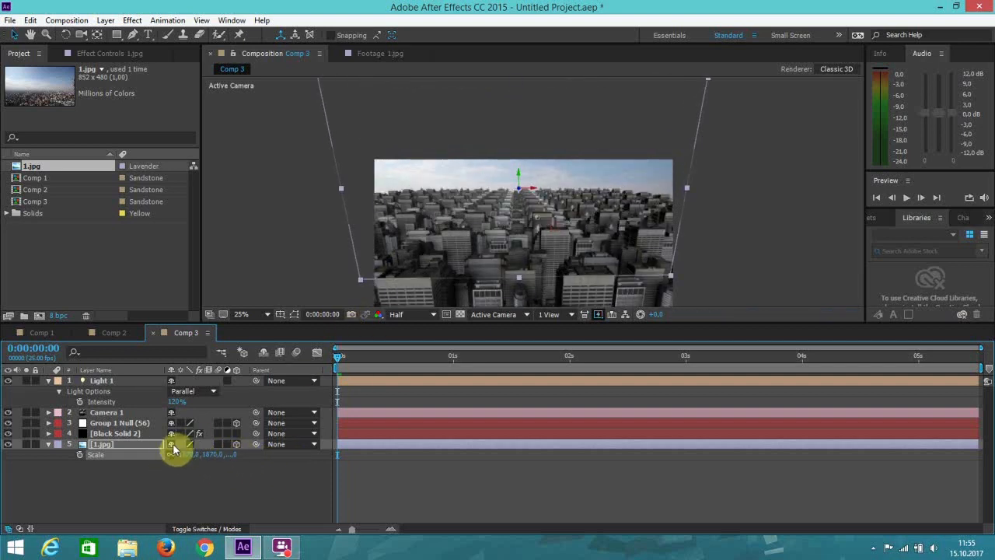
Set the 1.jpg layer's X Rotation to -14° so the backdrop faces the camera
key(r)
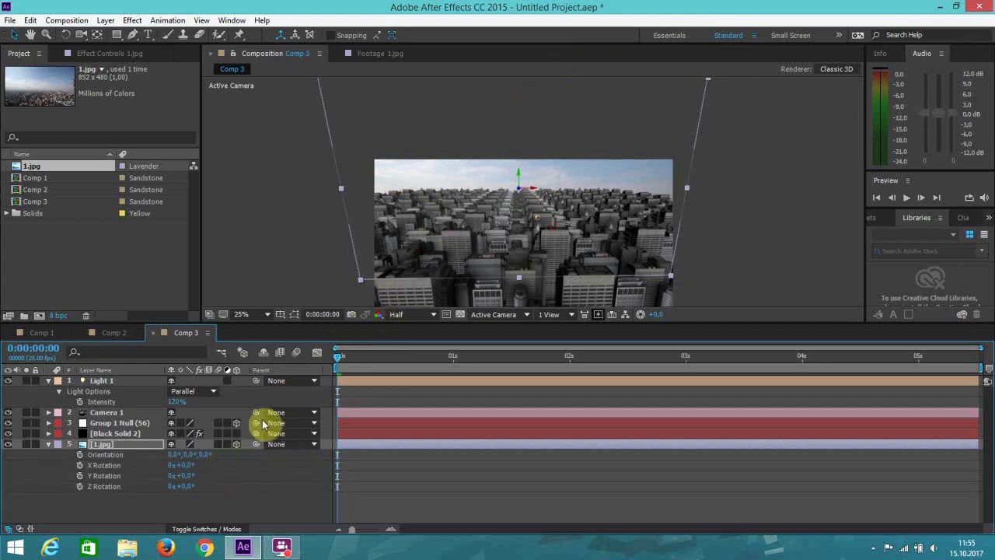
drag(514, 323, 525, 487)
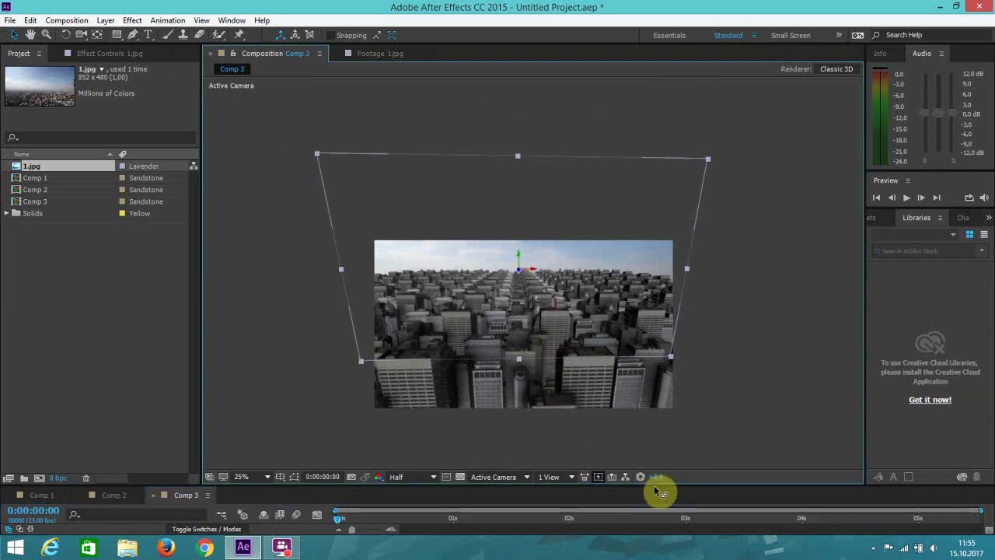
drag(654, 485, 698, 269)
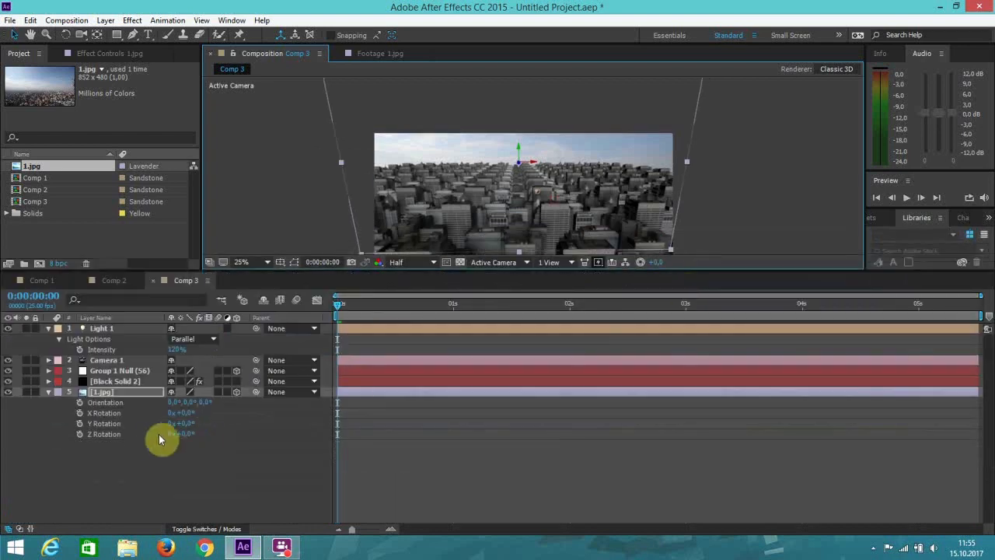
mouse_move(186, 414)
mouse_down()
mouse_move(189, 406)
mouse_move(182, 421)
mouse_up()
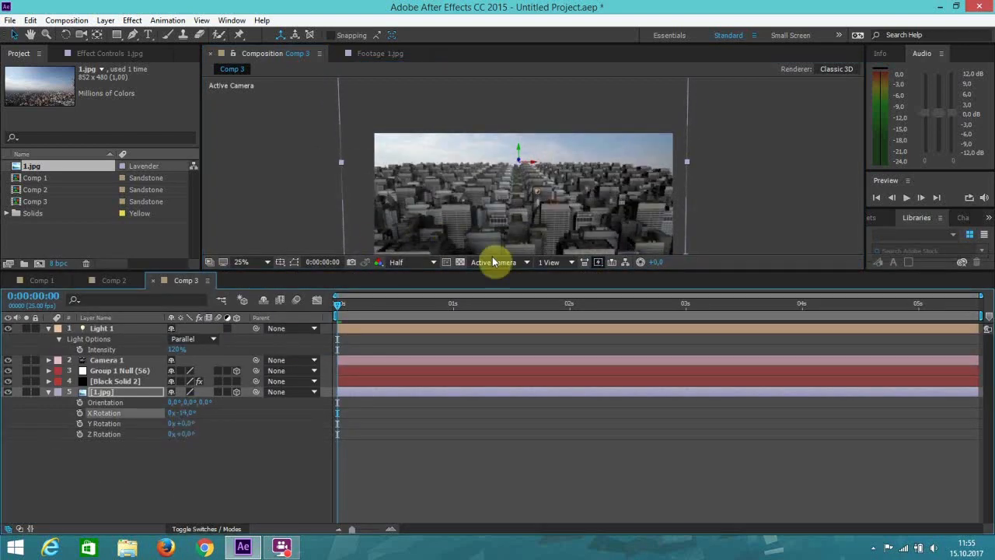
drag(541, 268, 544, 440)
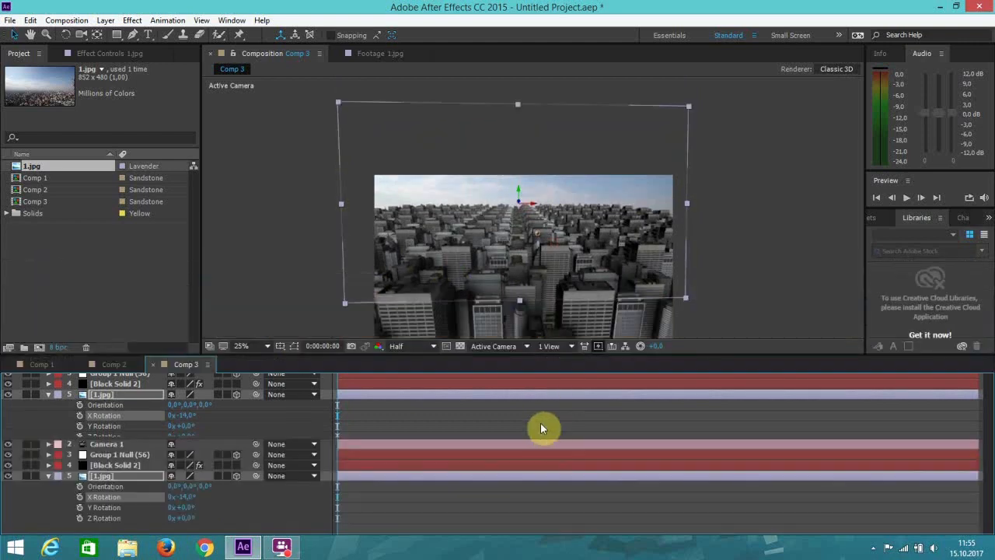
Lower the 1.jpg layer slightly behind the city while keeping the sky across the top of the frame
drag(488, 266, 525, 150)
drag(528, 184, 547, 377)
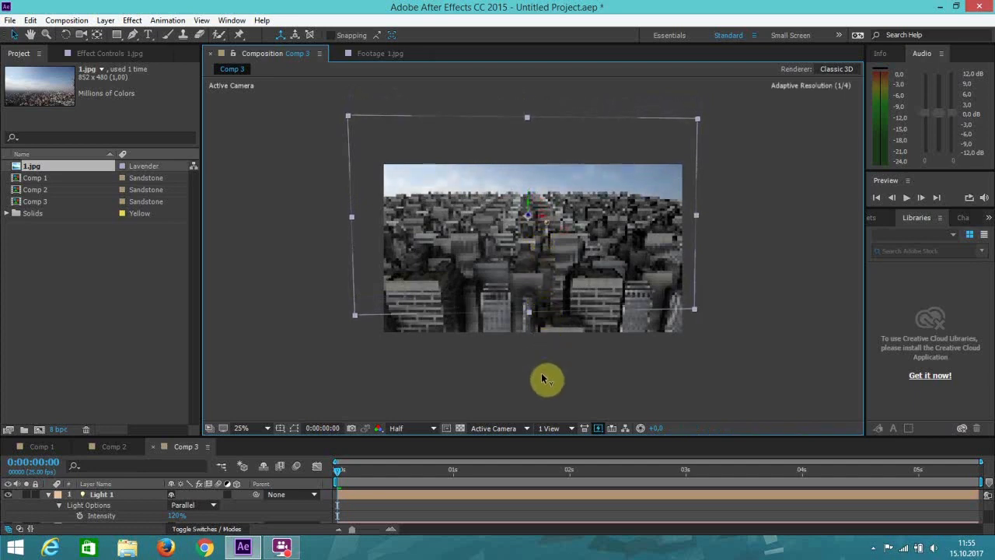
key(period)
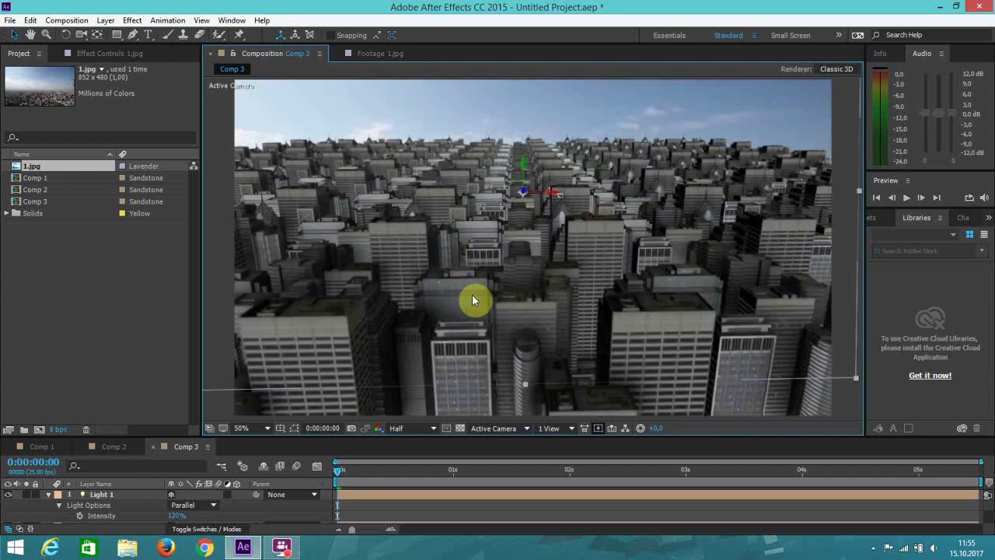
key(comma)
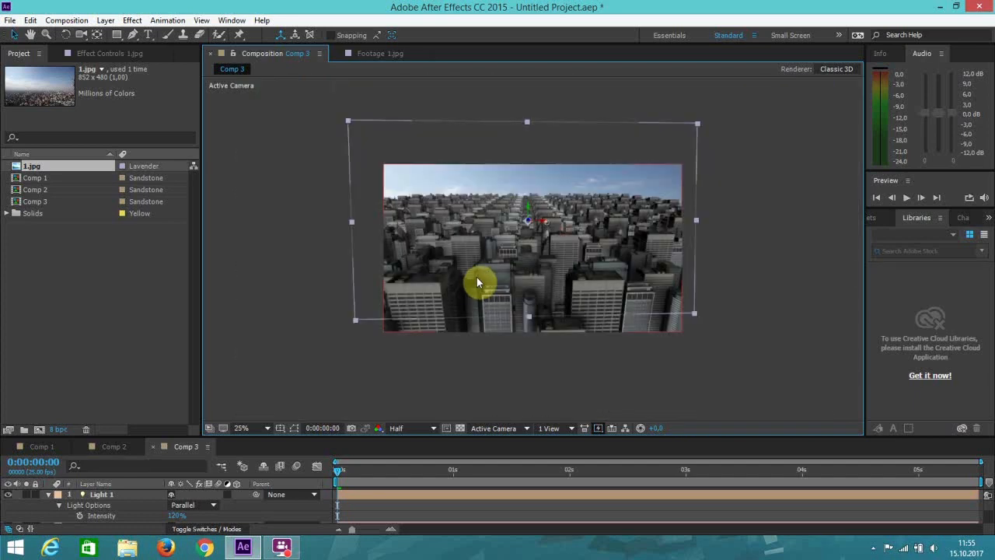
Orbit the camera to a lower angle over the city and pull it back until the front buildings' bases show
click(84, 33)
mouse_move(474, 250)
mouse_down()
mouse_move(508, 266)
mouse_move(464, 257)
mouse_up()
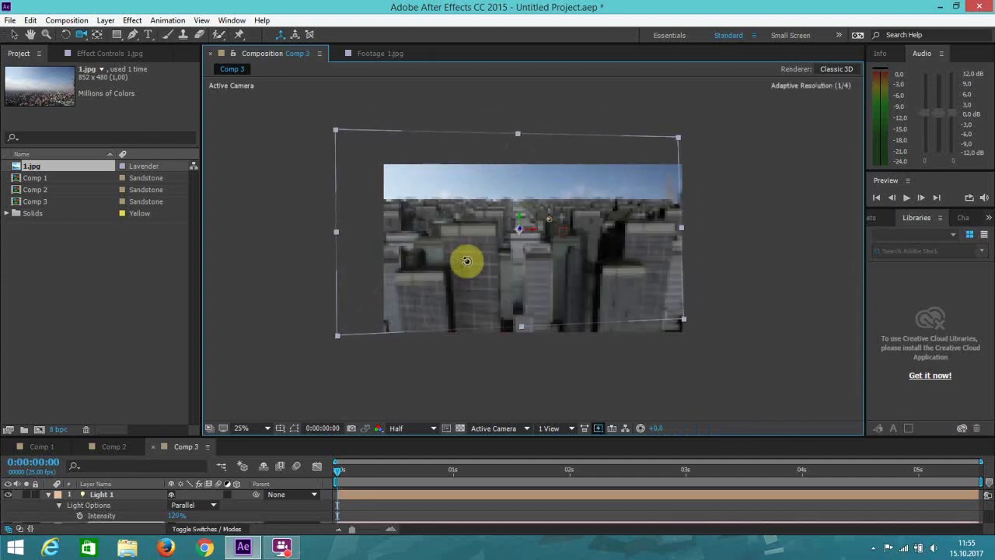
drag(81, 34, 127, 73)
drag(472, 236, 493, 276)
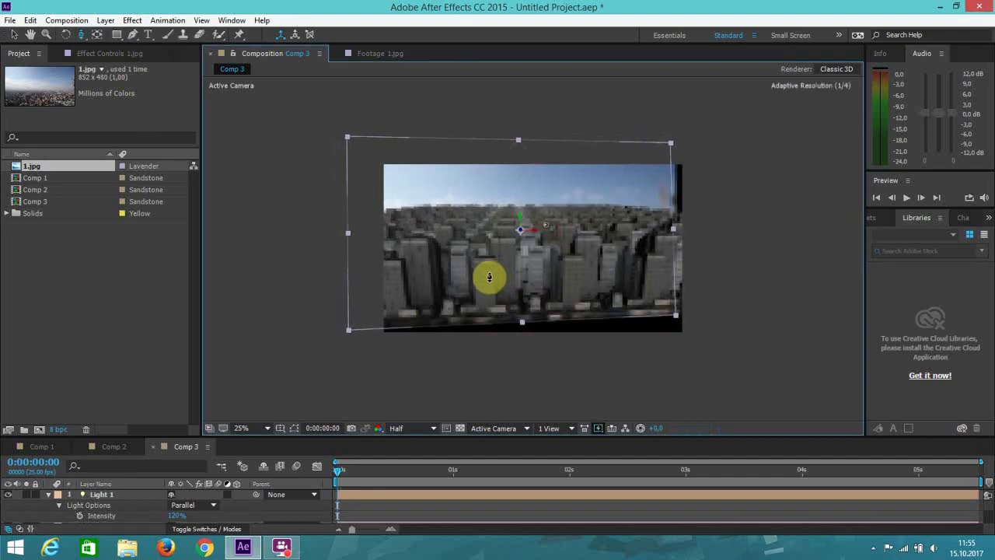
key(period)
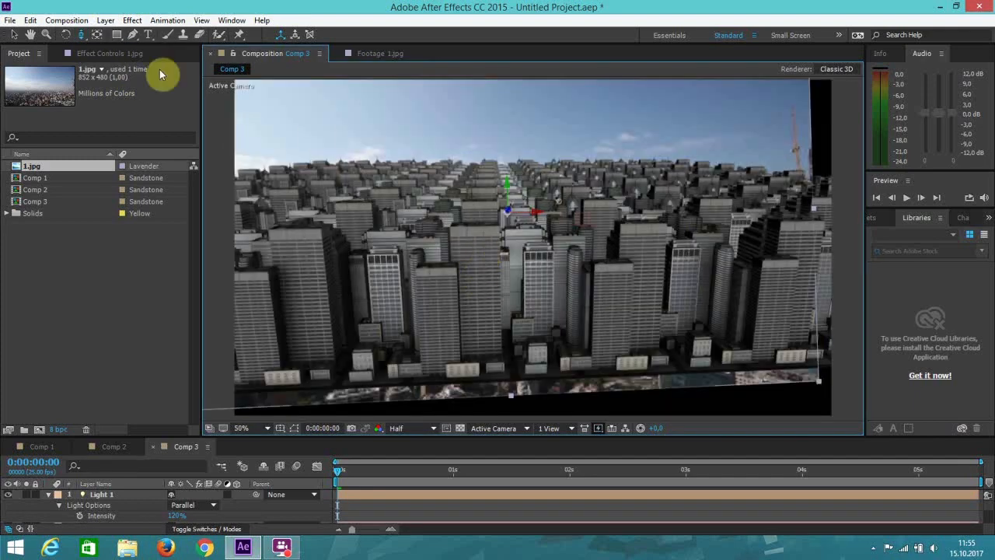
Orbit the camera sideways and slightly higher so the sky backdrop fills the frame's full width
drag(81, 37, 109, 35)
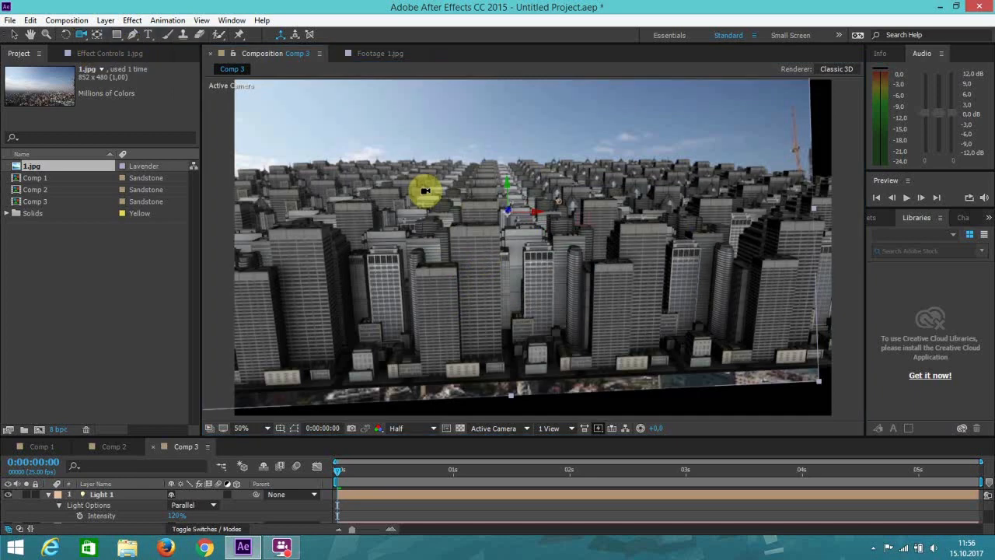
key(comma)
scroll(426, 192, up, 1)
drag(505, 249, 503, 254)
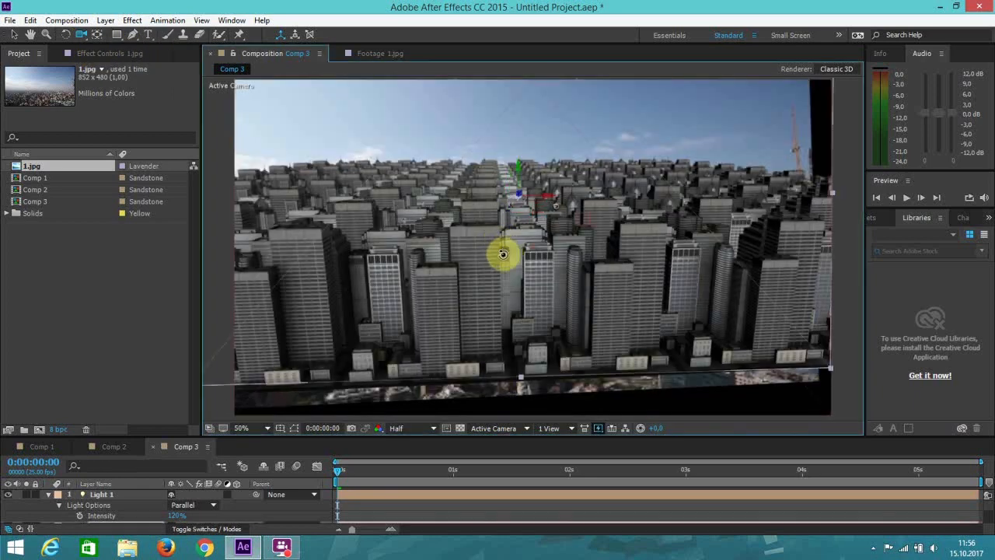
scroll(498, 252, up, 2)
scroll(497, 253, up, 2)
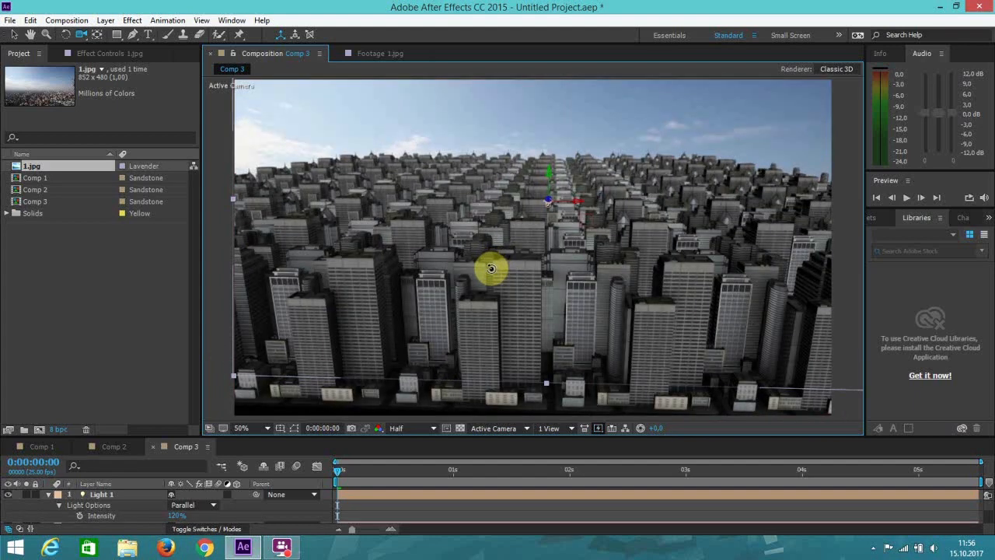
Raise the 1.jpg layer until the photo's hazy skyline extends beyond the farthest row of 3D buildings
click(14, 34)
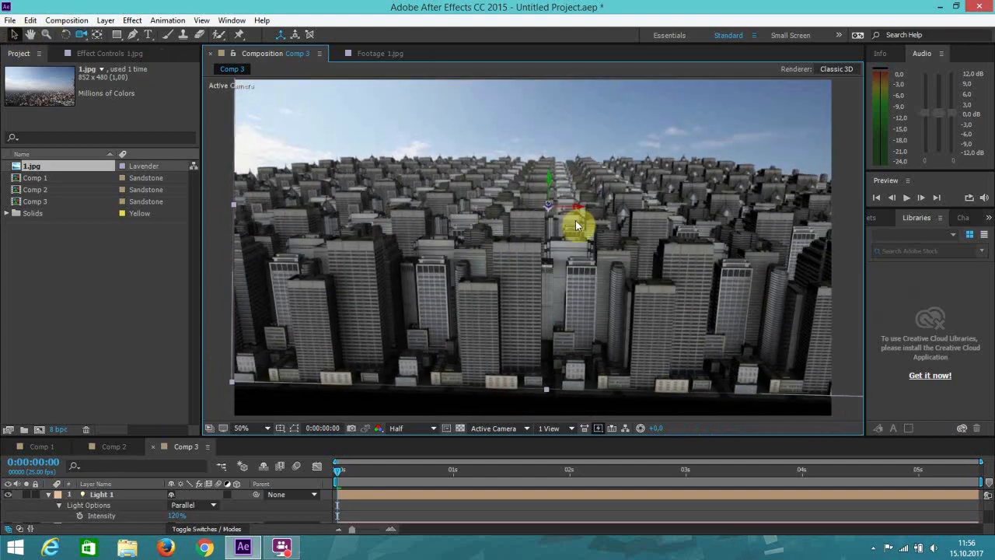
drag(550, 180, 633, 78)
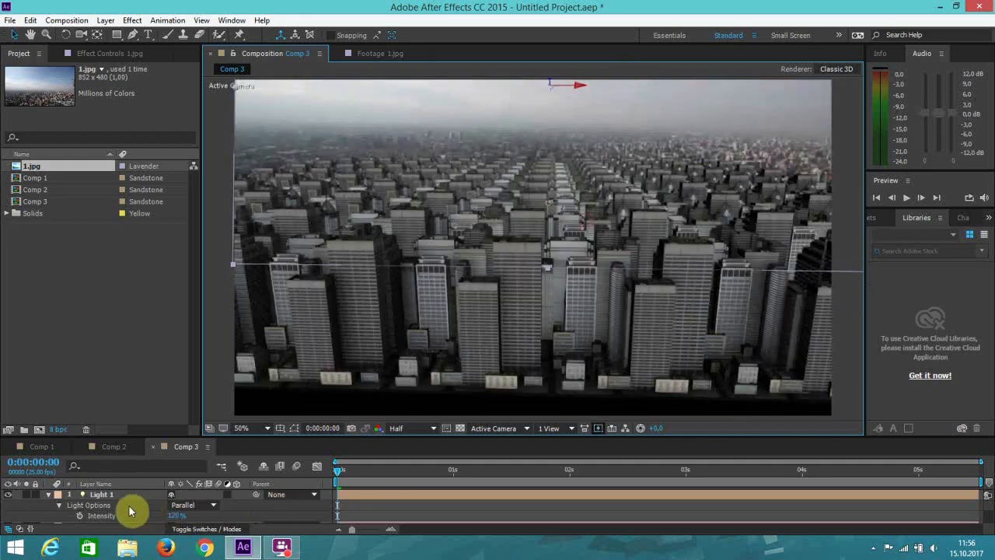
Set the Group 1 Shape Scale in Black Solid 2's Element effect to 312 to spread the buildings out
scroll(120, 518, down, 1)
click(119, 518)
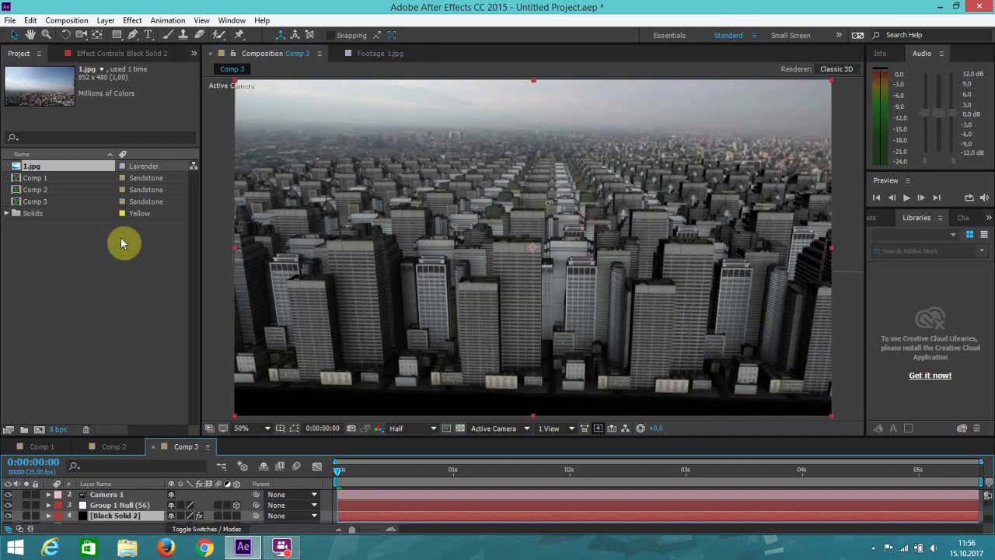
click(105, 54)
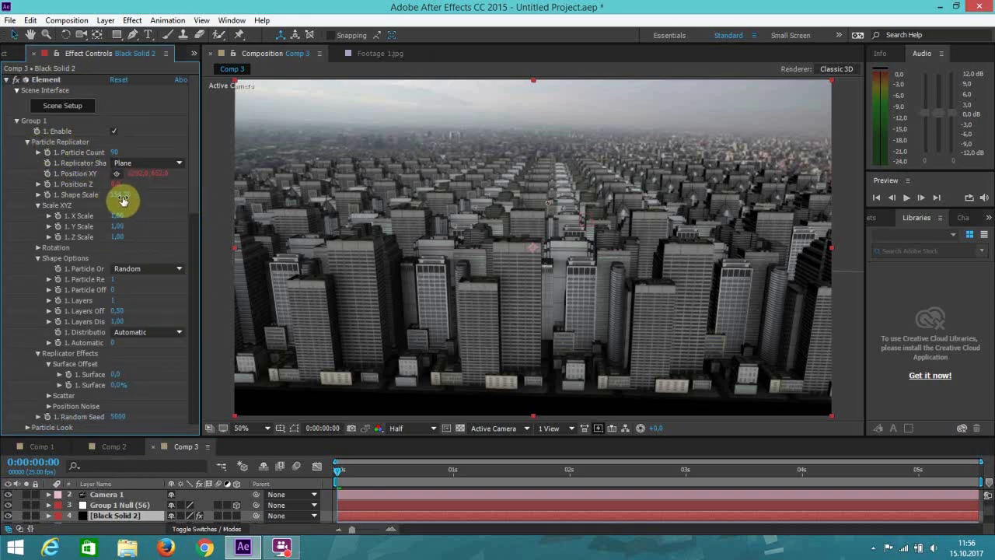
drag(121, 200, 201, 194)
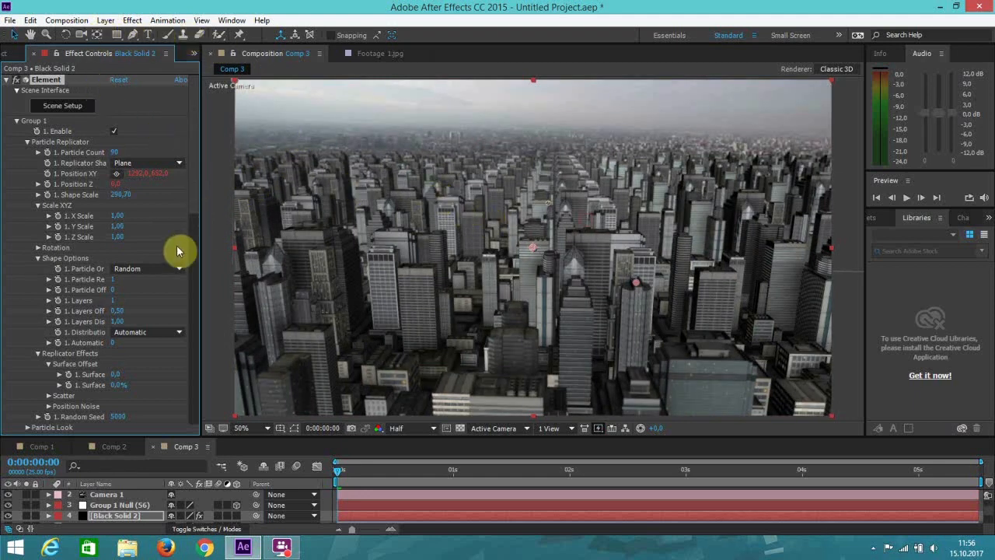
drag(128, 195, 165, 195)
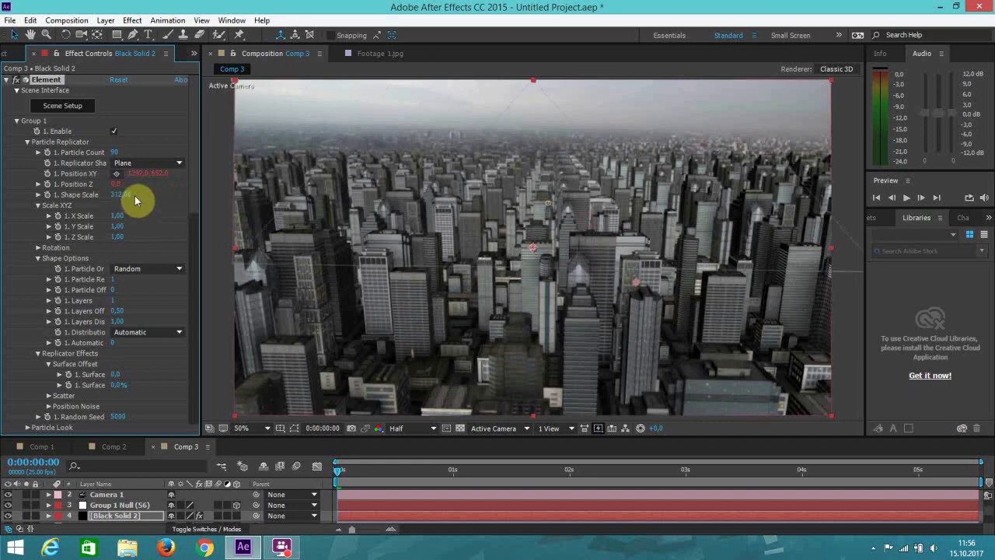
Track the camera forward in depth to bring the view closer to the front buildings
click(80, 34)
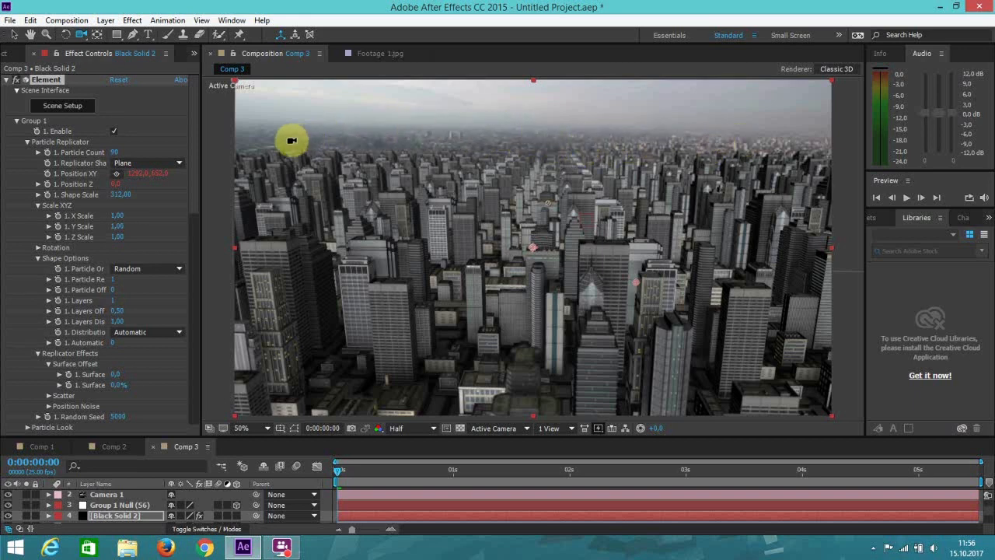
click(486, 274)
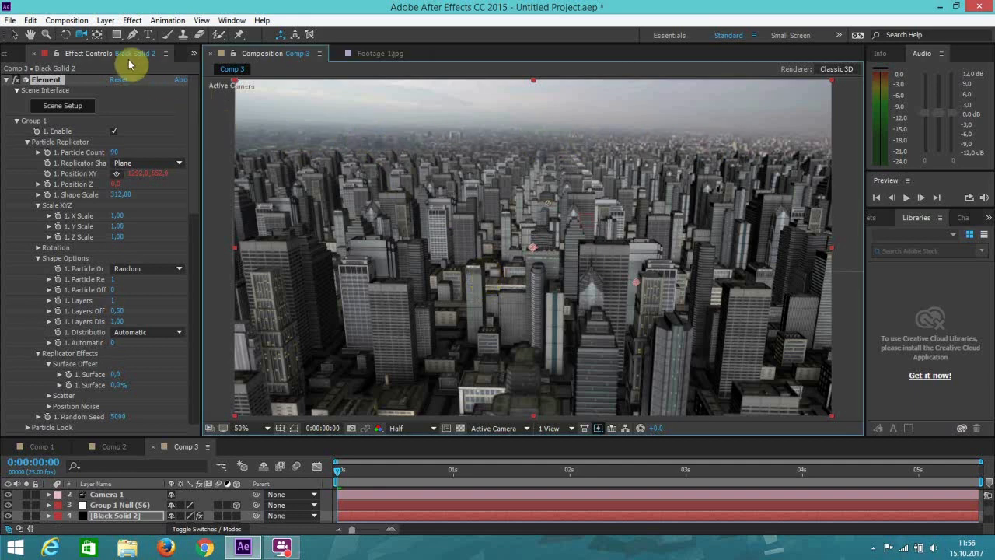
drag(81, 34, 121, 75)
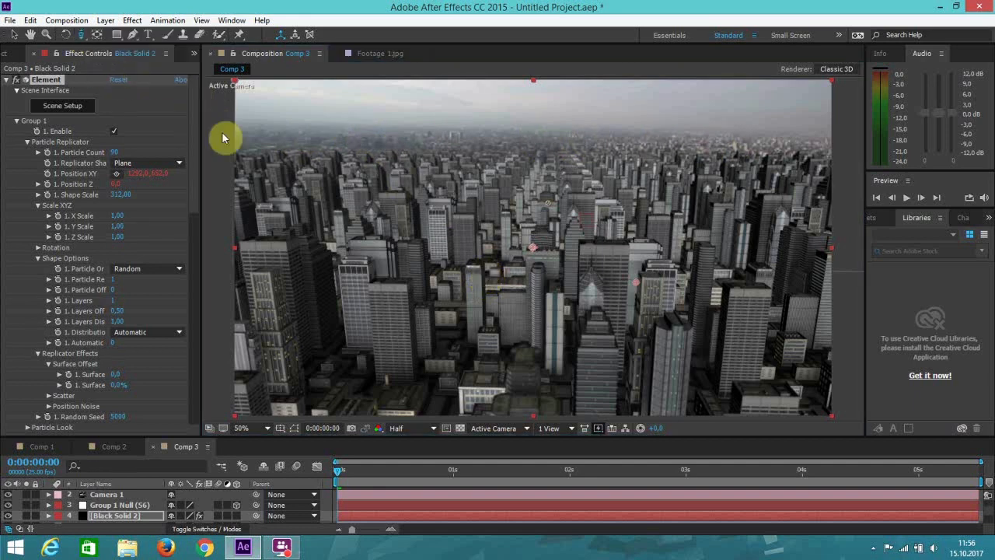
drag(497, 305, 505, 290)
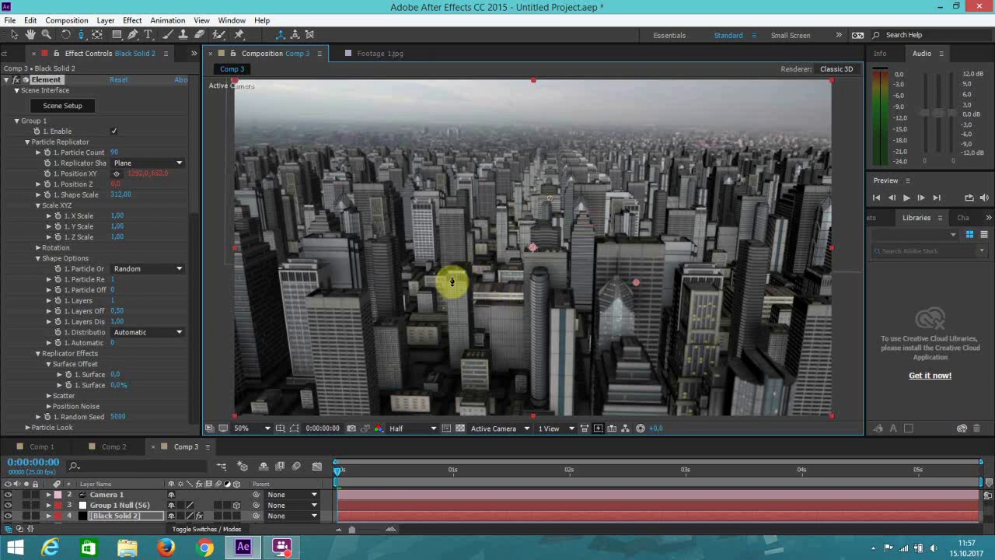
click(14, 35)
In Element's Render Settings, try the Dramatic and Cinema presets for Add Lighting and set it to Stylized
scroll(199, 185, down, 5)
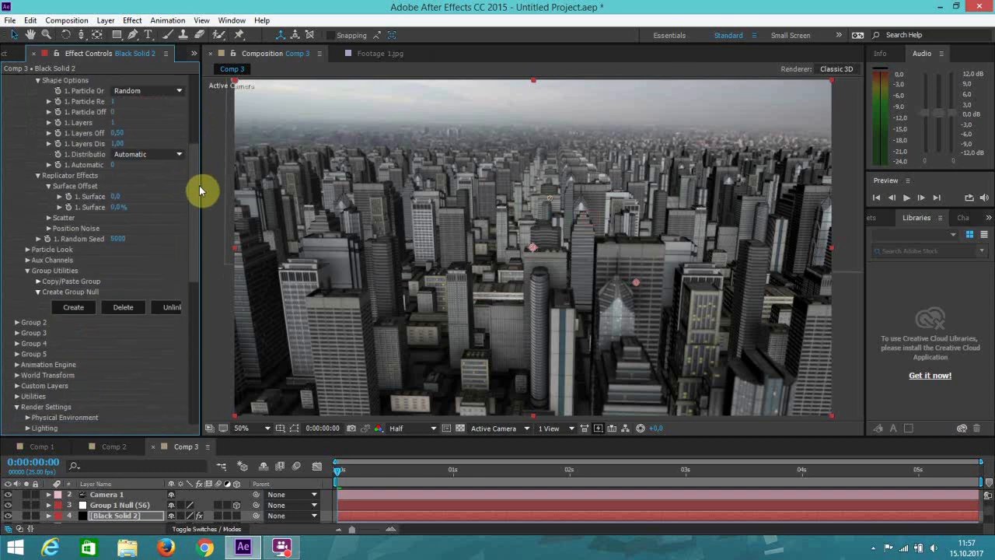
scroll(199, 185, up, 2)
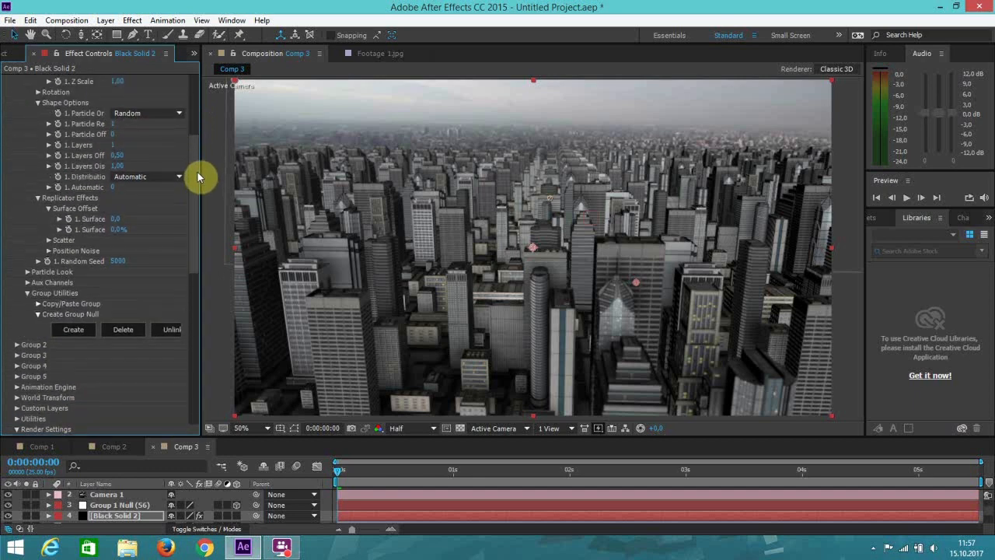
scroll(204, 305, down, 10)
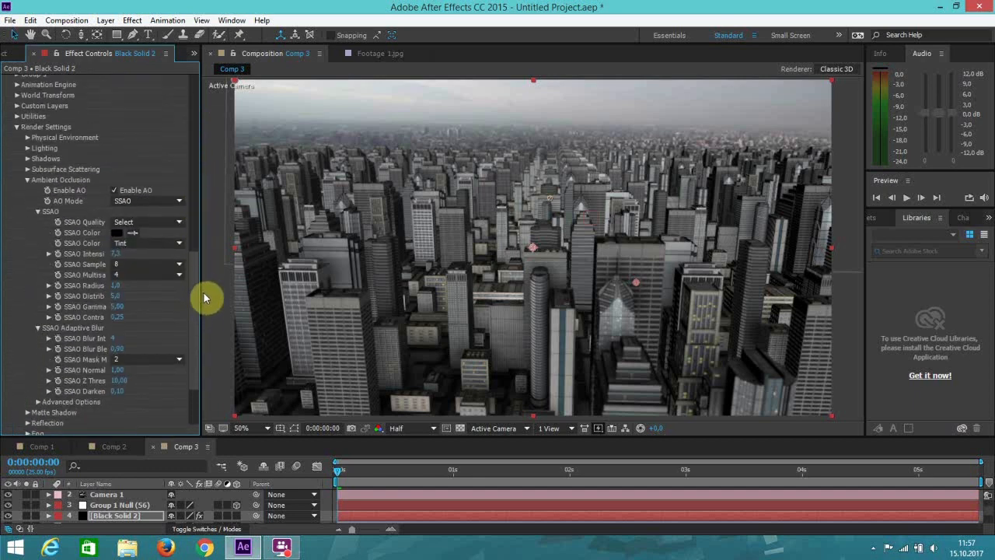
click(28, 149)
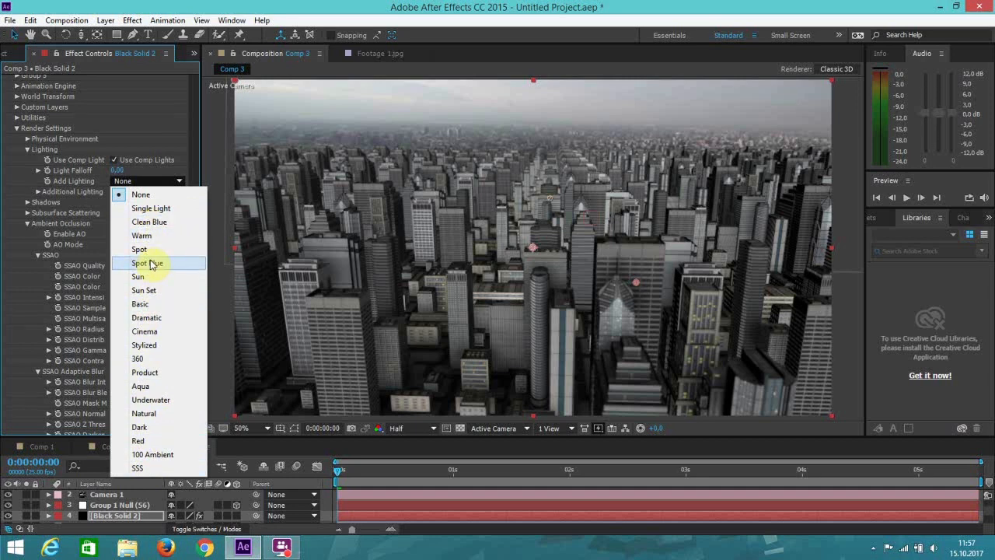
click(146, 317)
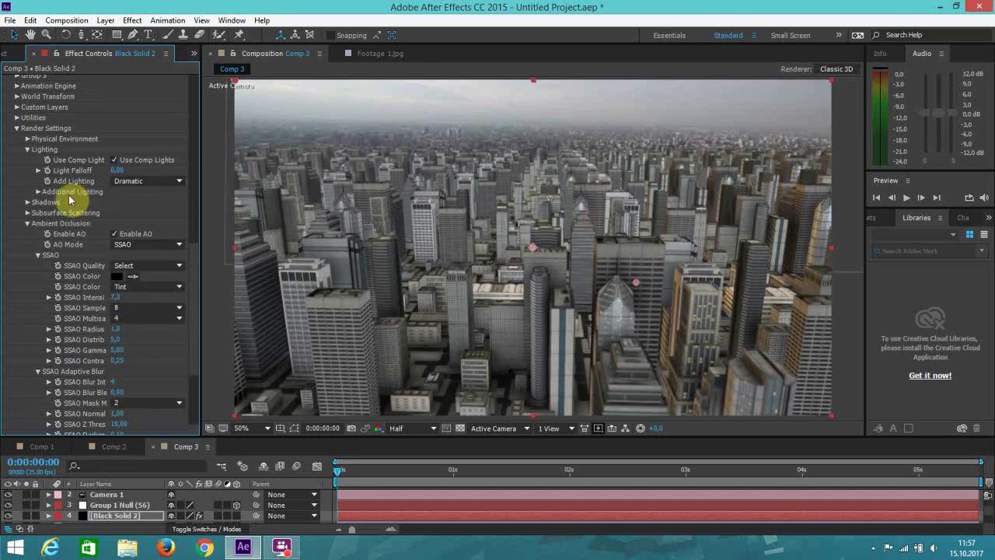
click(150, 184)
click(148, 331)
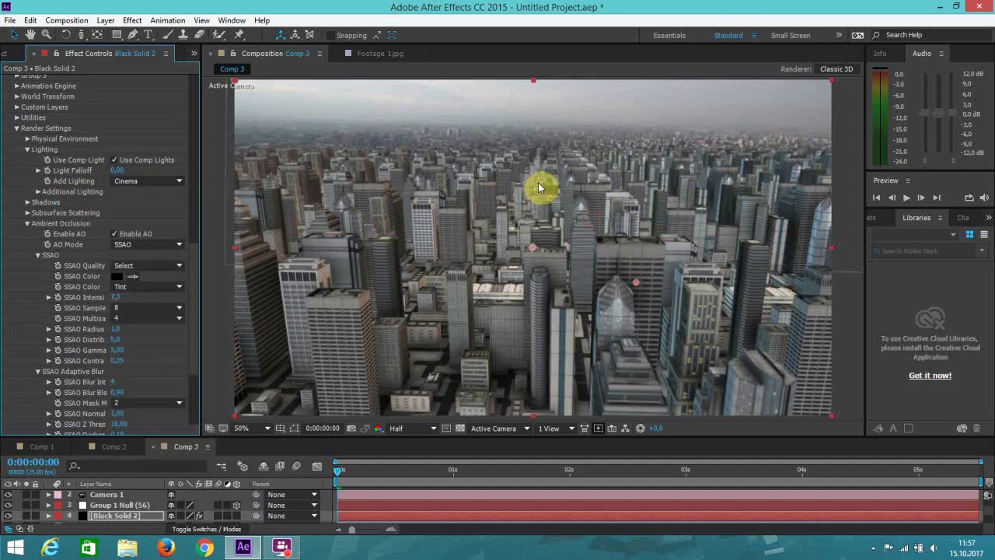
click(143, 181)
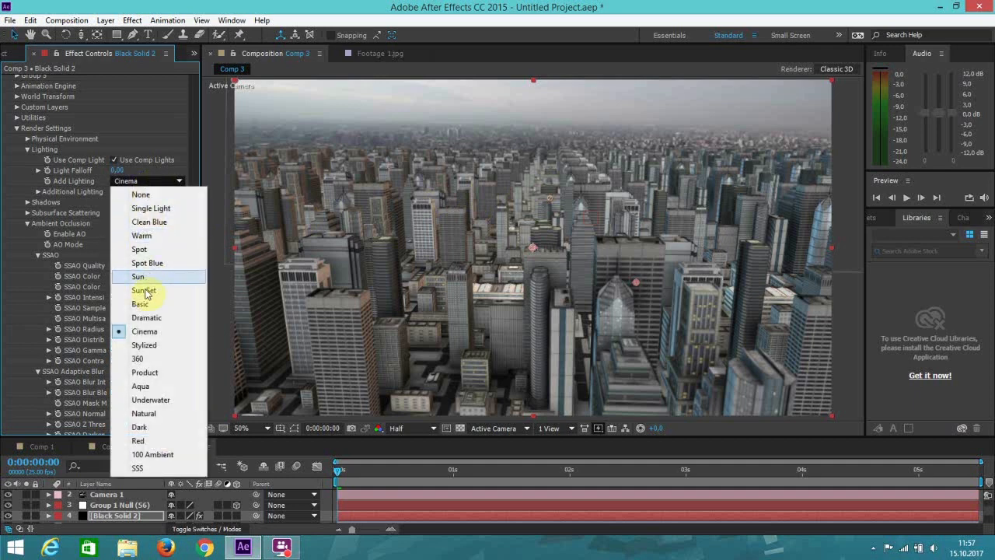
click(145, 345)
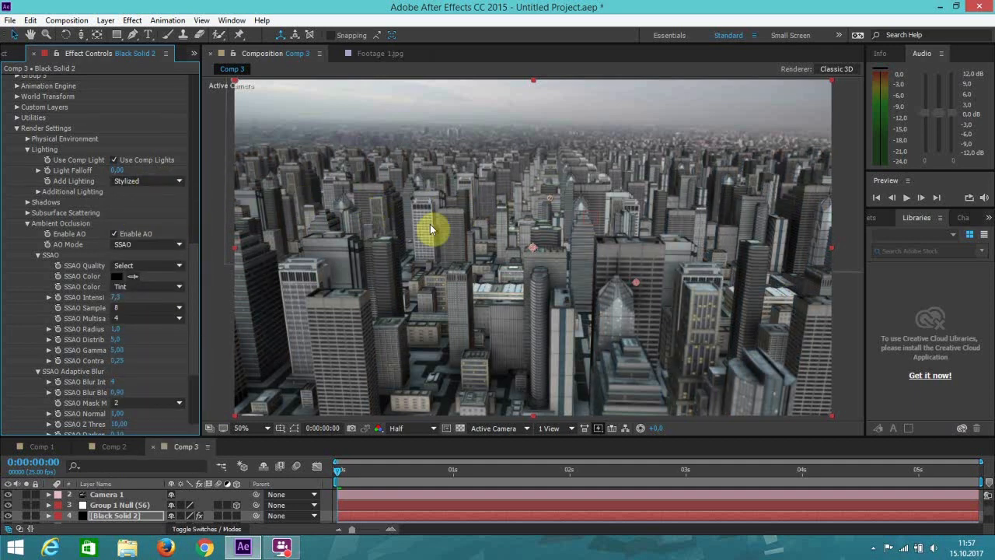
Try the 360, Product and Dark presets for Add Lighting on the city
click(140, 181)
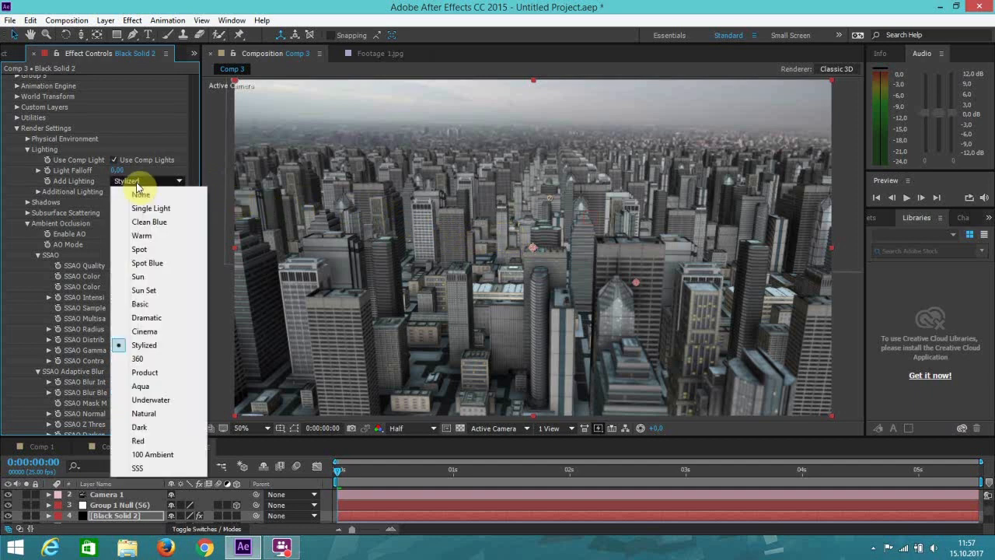
click(139, 361)
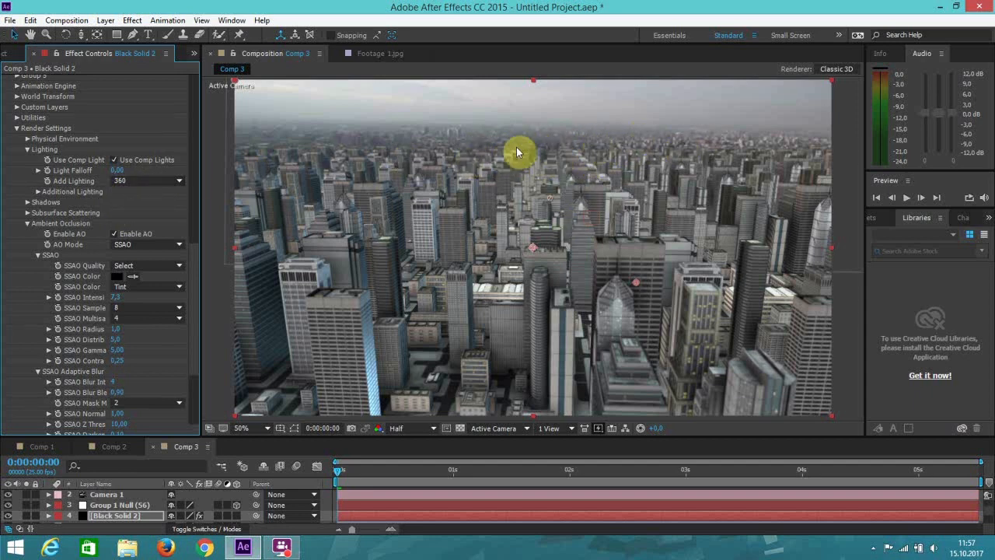
click(143, 182)
click(153, 373)
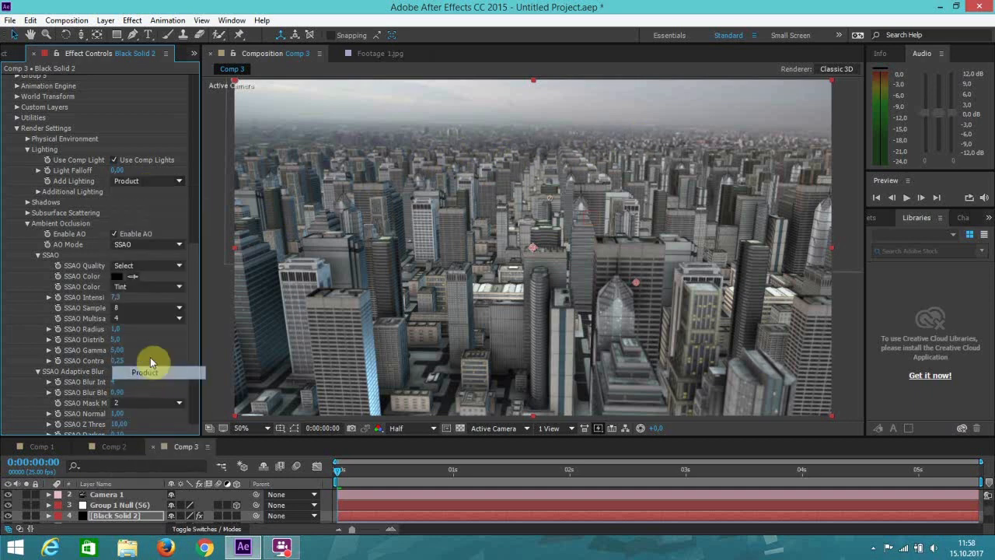
click(150, 188)
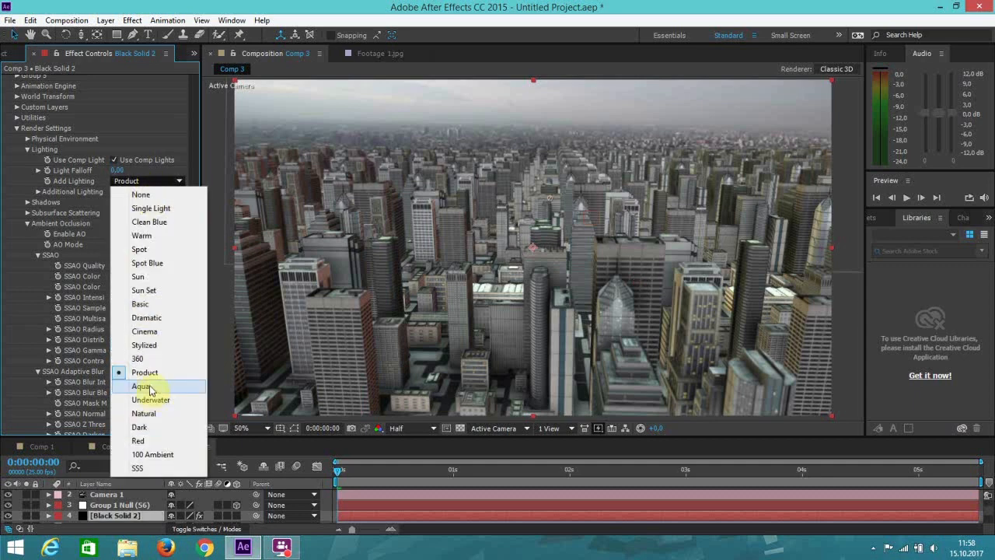
click(142, 426)
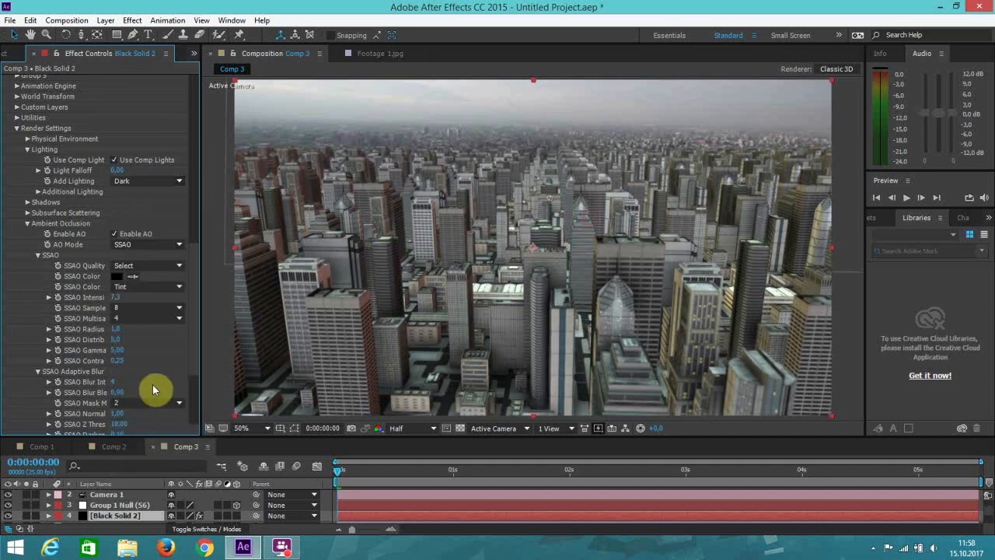
Compare the Stylized, Dramatic and Basic presets for Add Lighting on the city
click(153, 183)
click(159, 345)
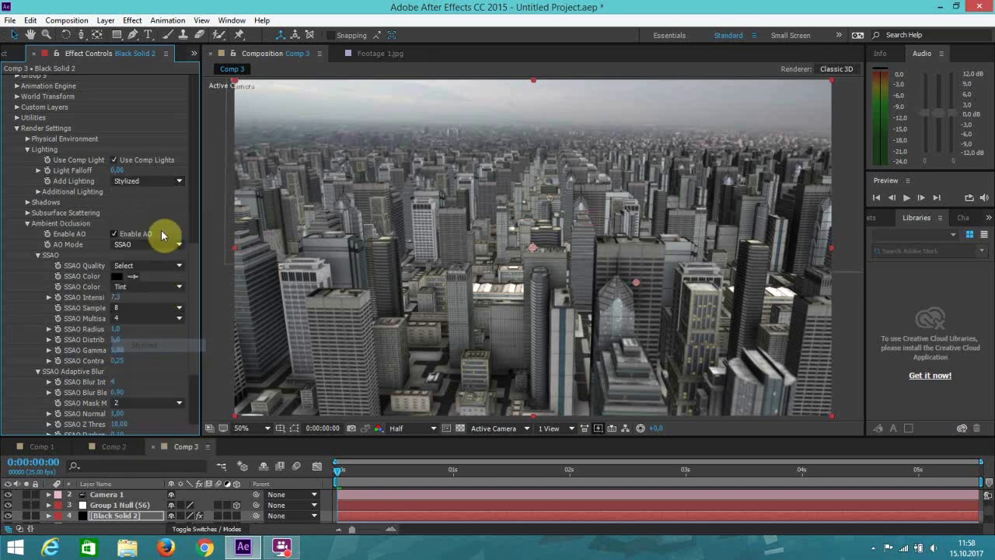
click(164, 184)
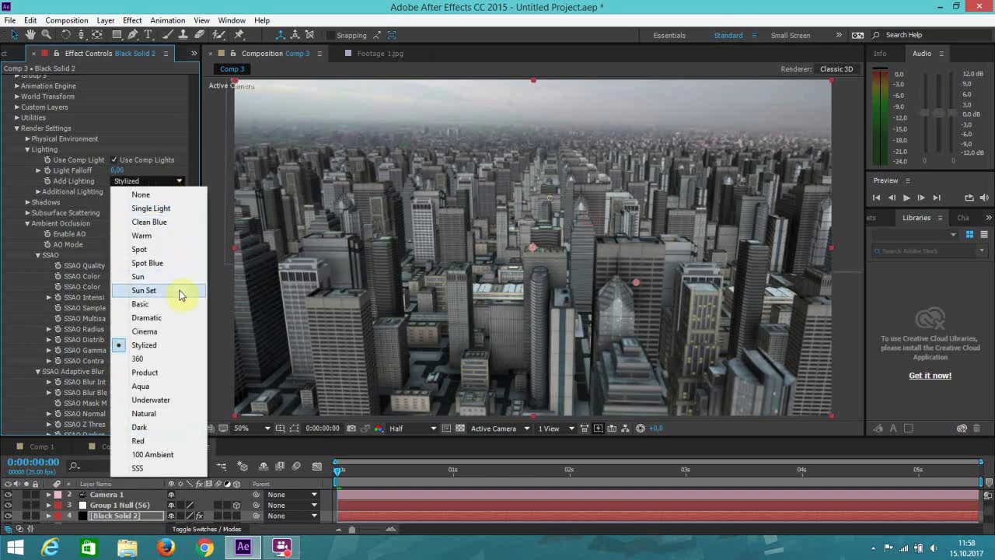
click(158, 318)
click(162, 183)
click(155, 301)
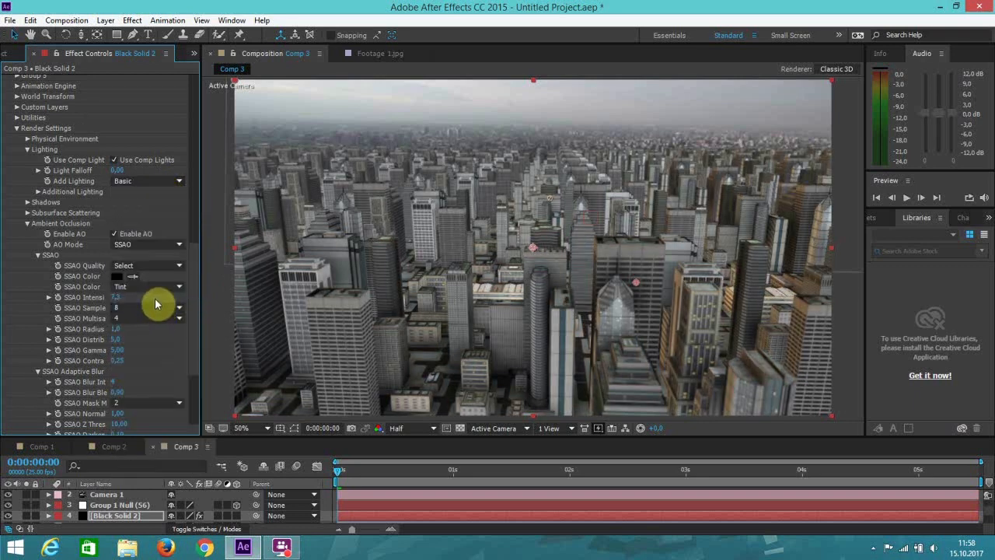
Compare the Stylized and 360 lighting presets once more and set Add Lighting to Stylized
click(162, 182)
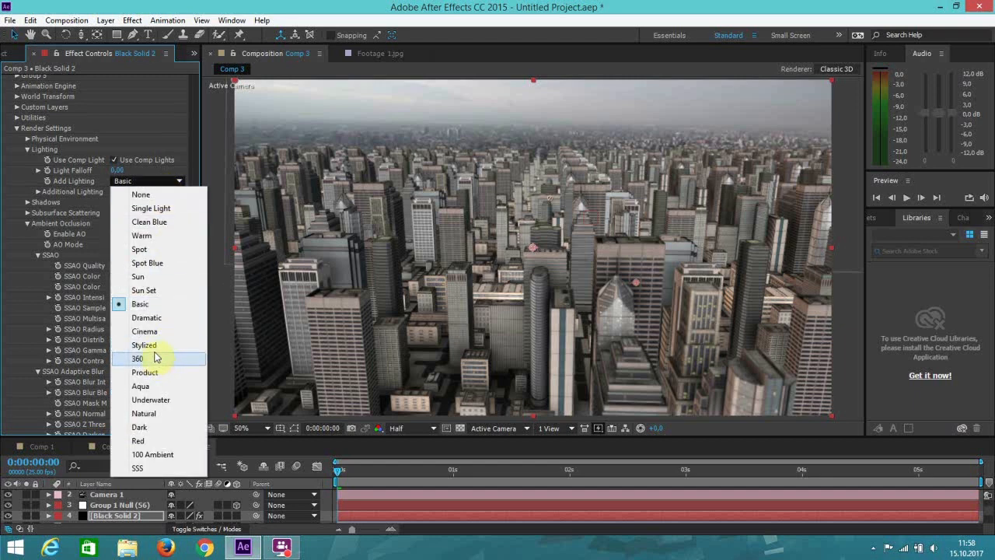
click(156, 347)
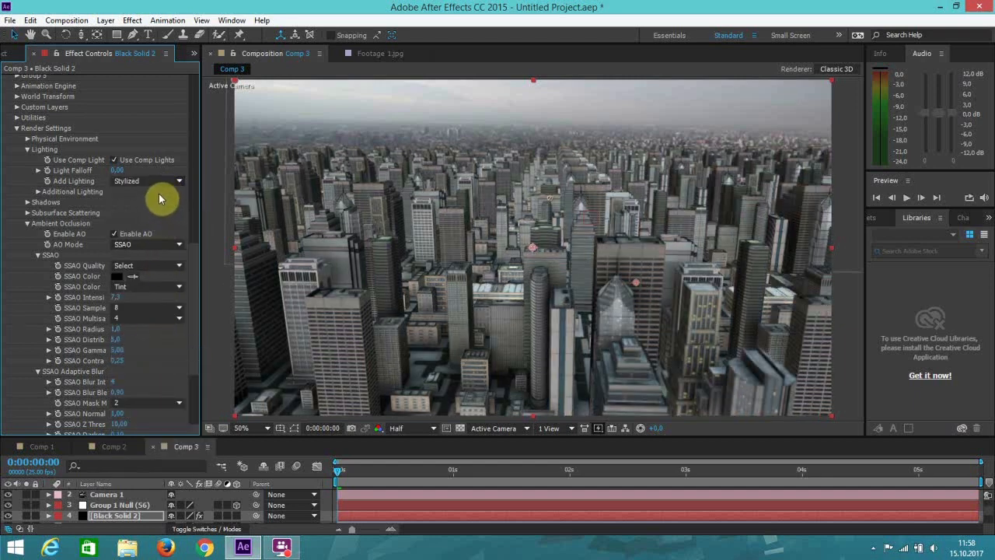
click(159, 187)
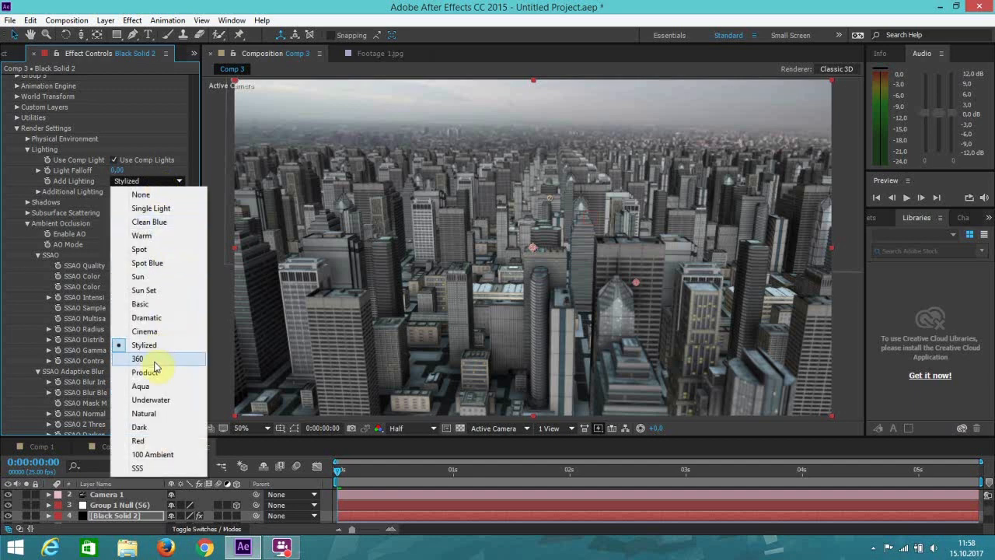
click(158, 357)
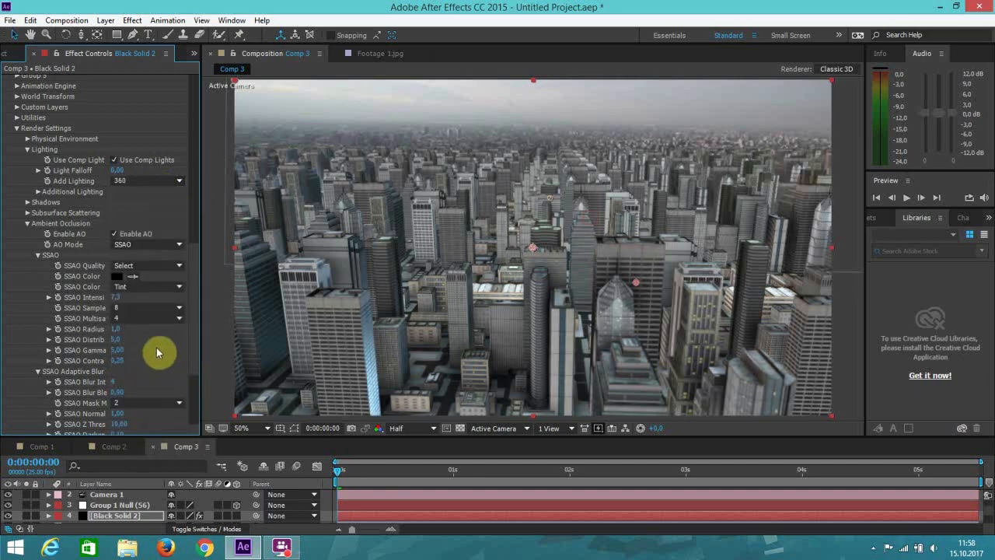
click(160, 183)
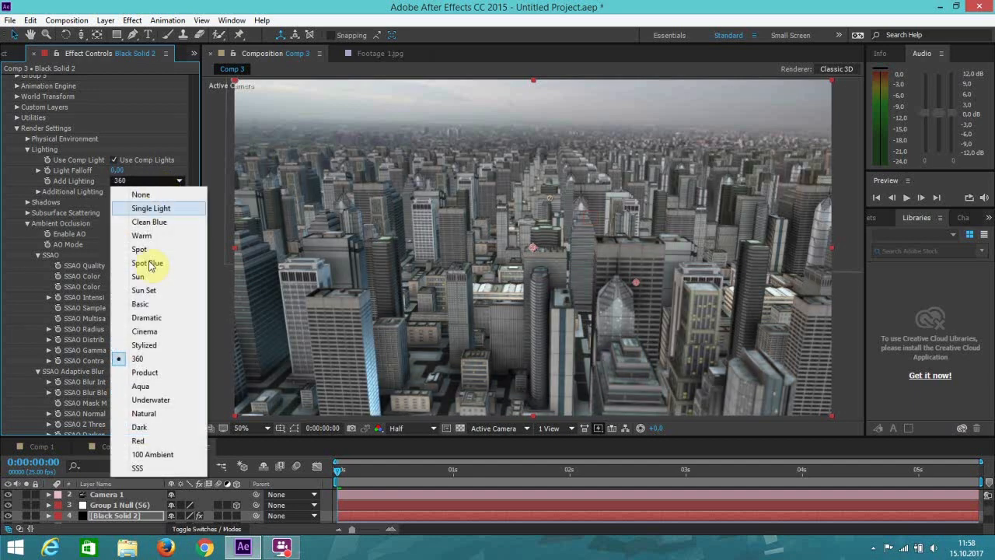
click(159, 346)
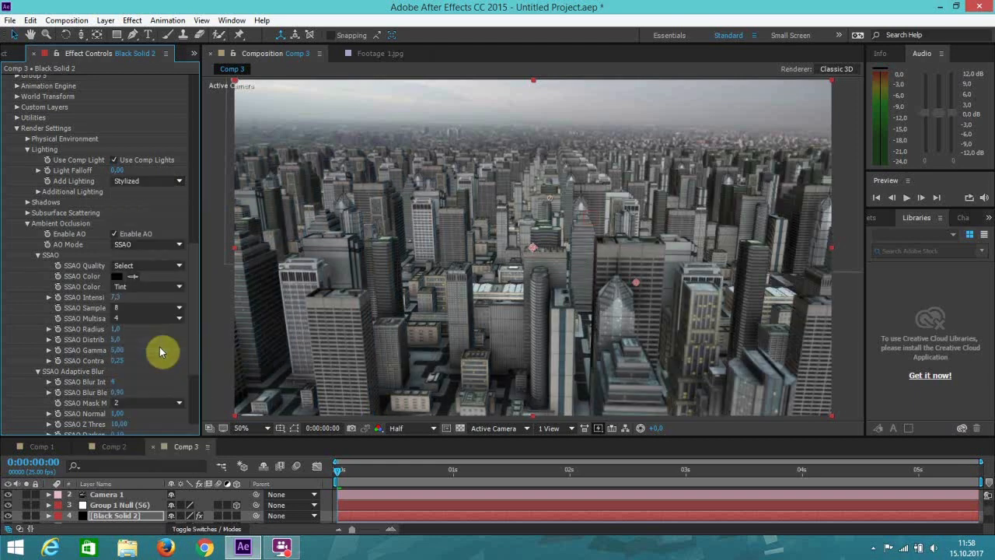
Open Element's Scene Setup, show the environment in the preview and enlarge the presets browser
drag(195, 267, 215, 108)
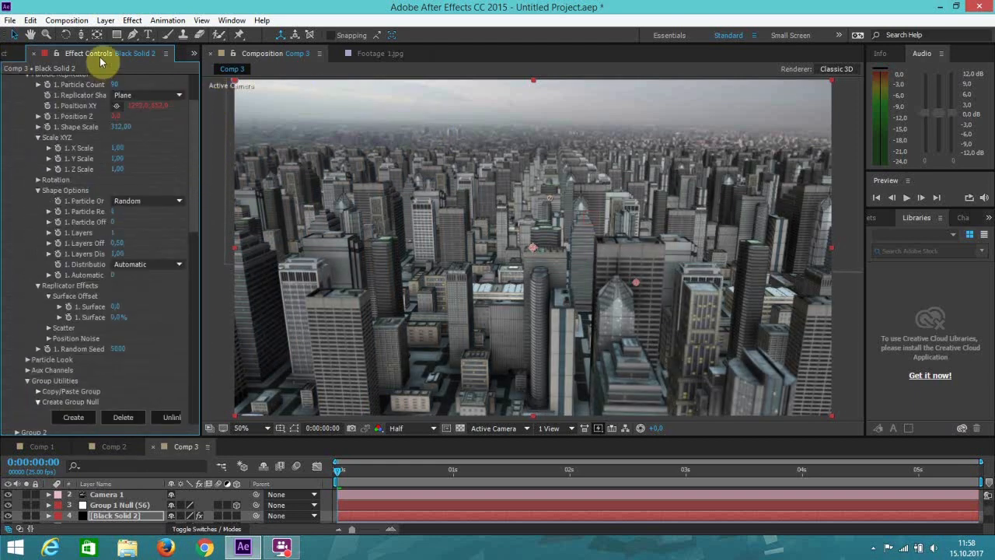
scroll(103, 70, up, 3)
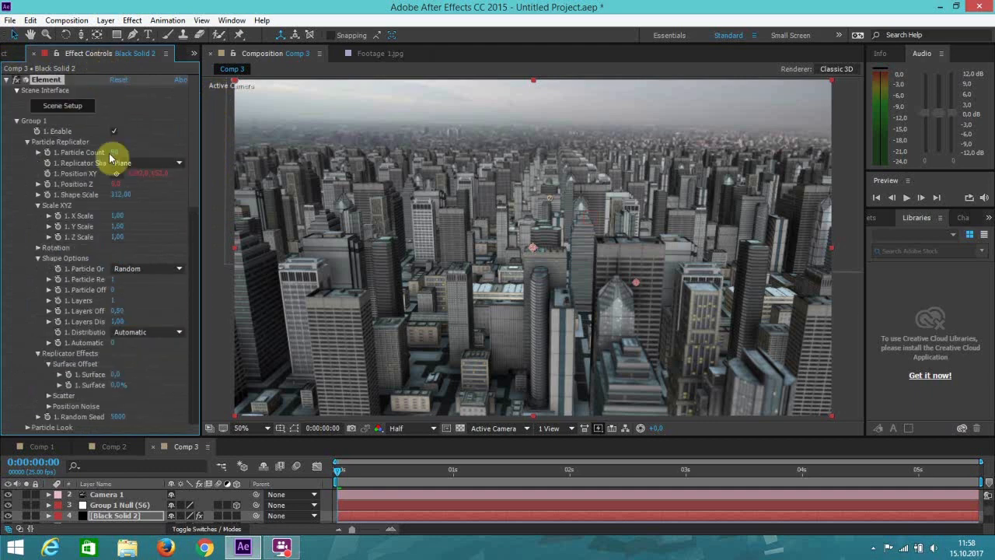
click(56, 108)
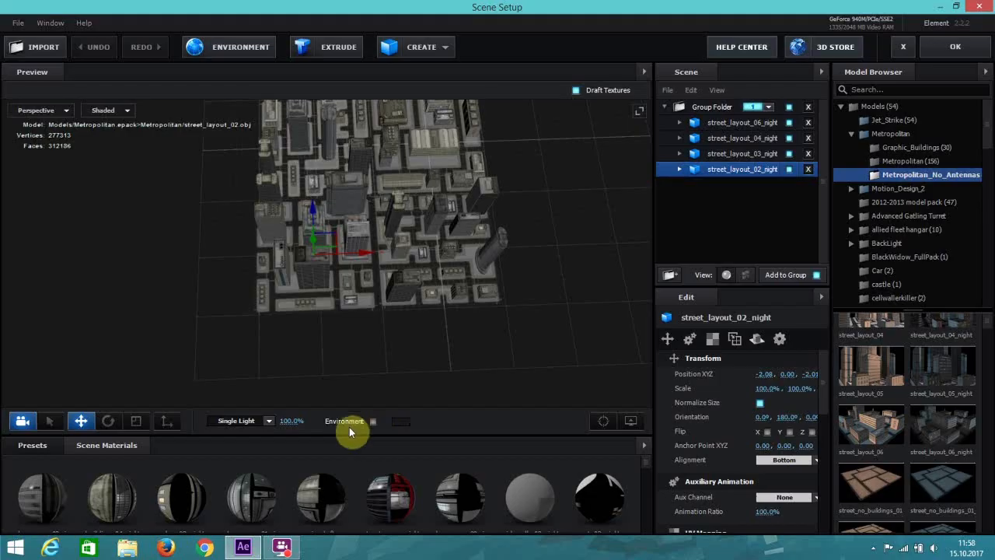
click(62, 444)
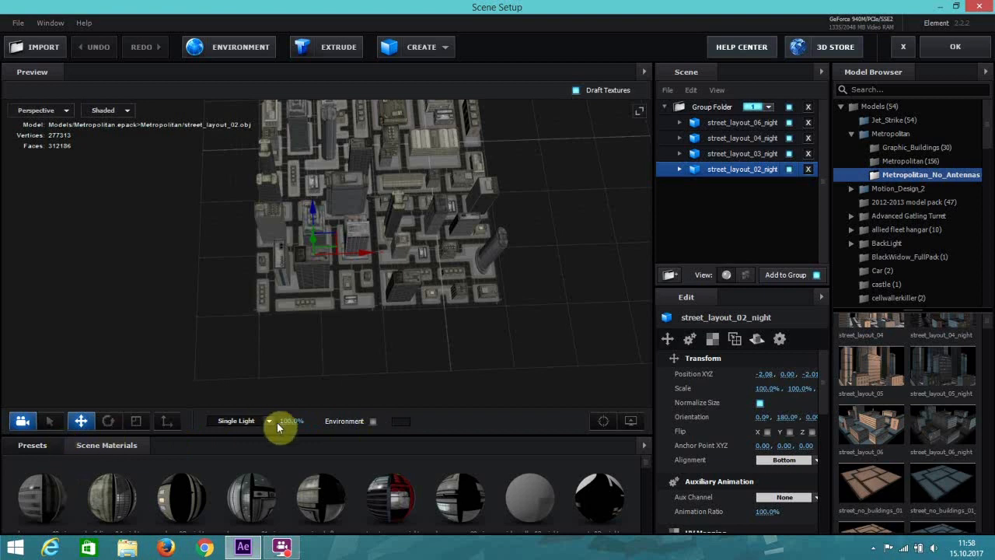
click(373, 420)
drag(453, 435, 476, 346)
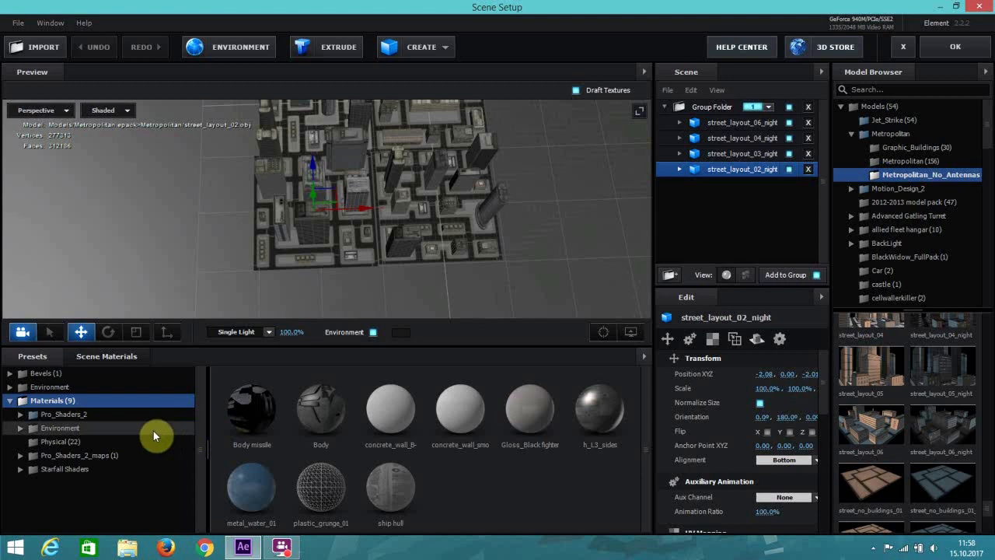
Browse the preset folders and expand BackLight_Environments within the Environment presets
click(75, 415)
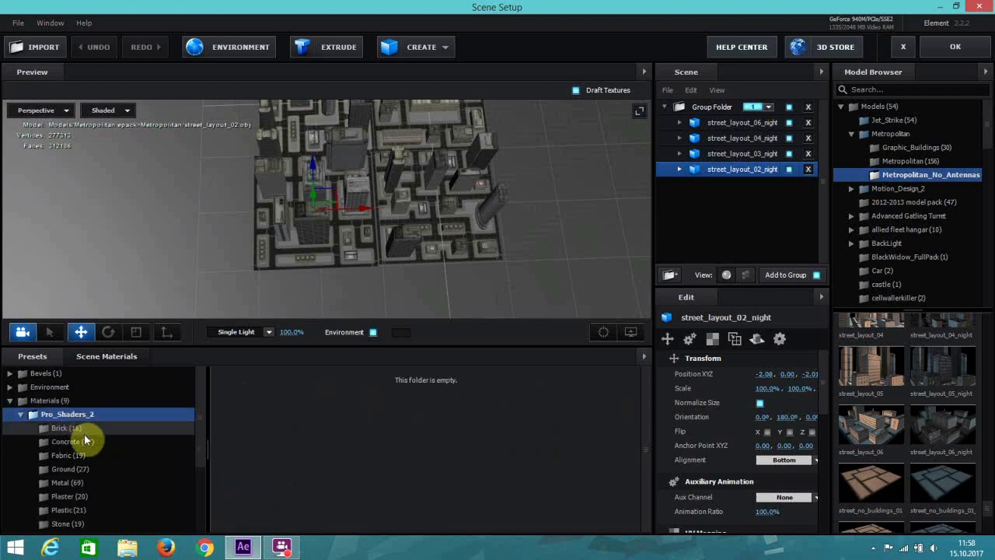
click(18, 418)
click(52, 386)
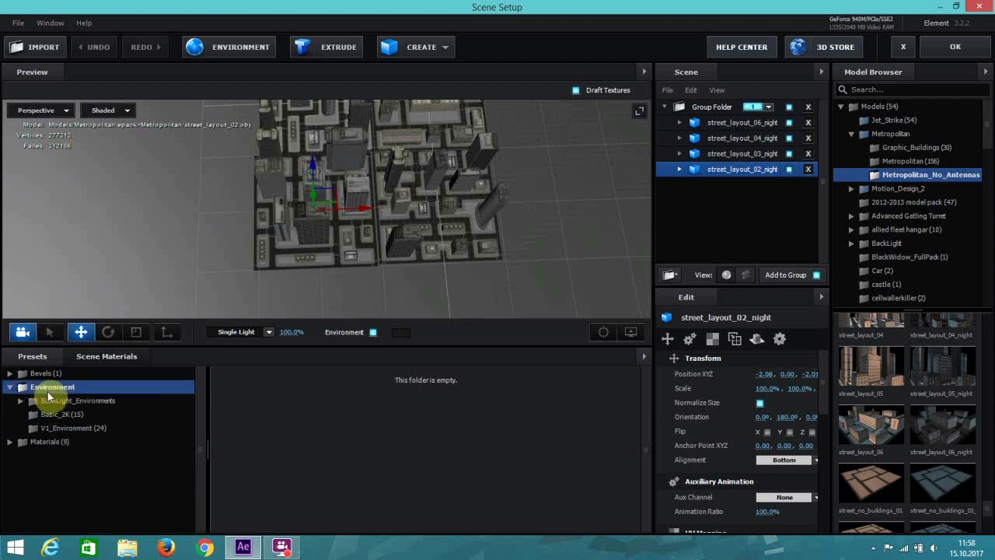
double_click(91, 404)
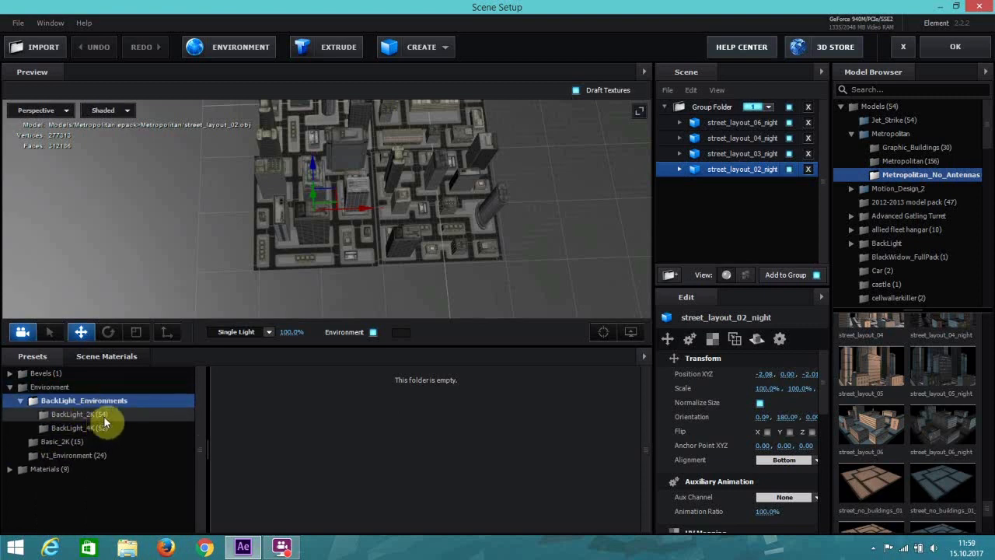
Apply the BackLight_2K_11 environment to the scene and raise the Single Light brightness in the preview
scroll(324, 283, down, 2)
drag(327, 281, 332, 242)
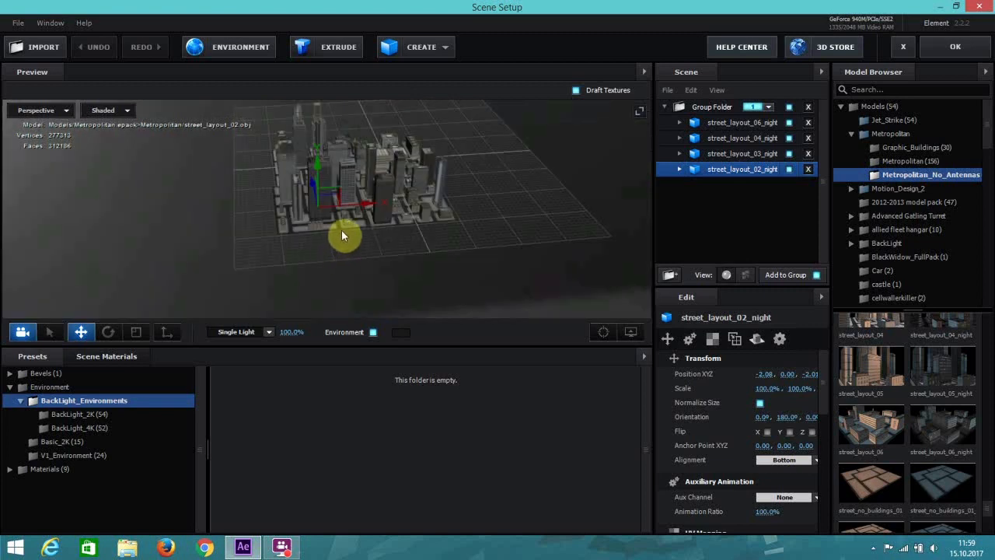
drag(448, 247, 448, 214)
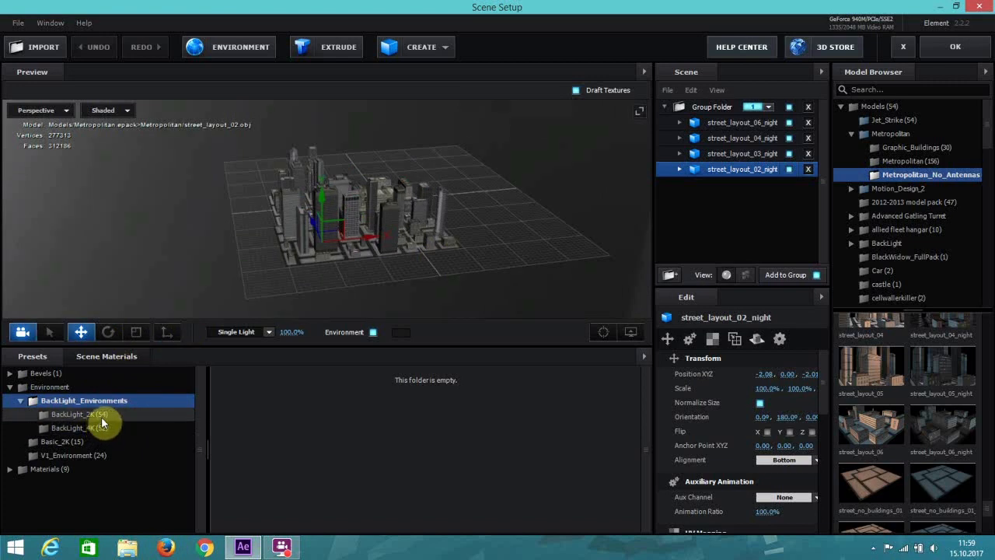
click(77, 415)
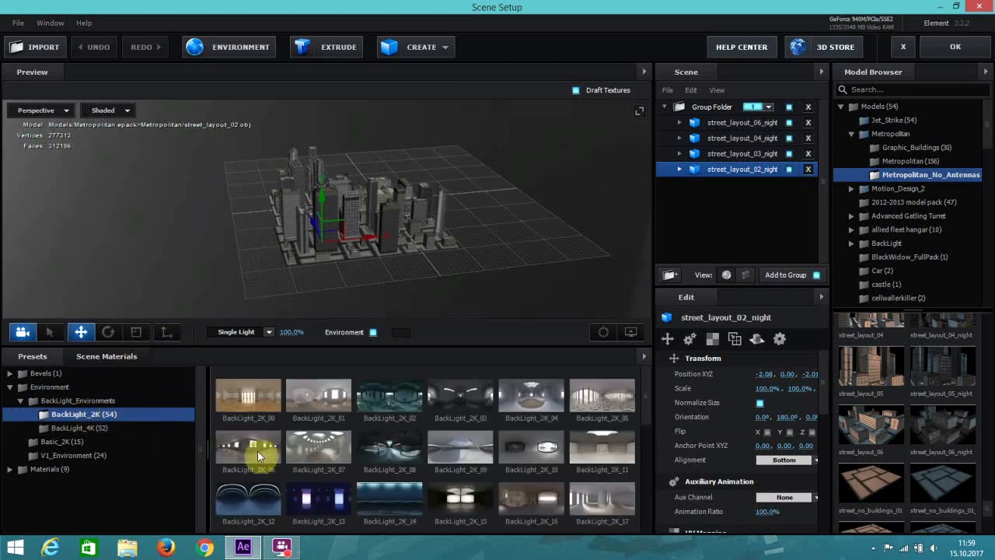
click(610, 456)
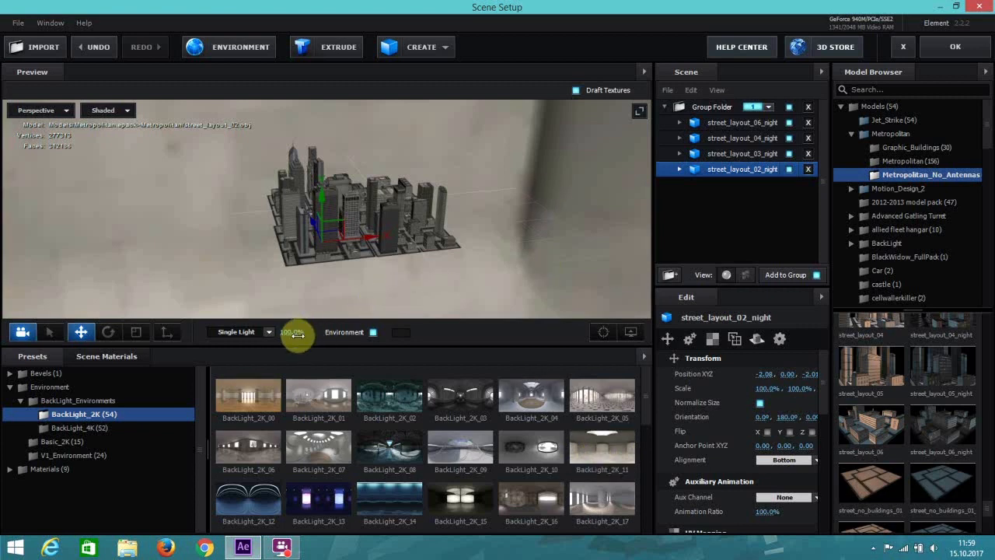
drag(297, 333, 330, 333)
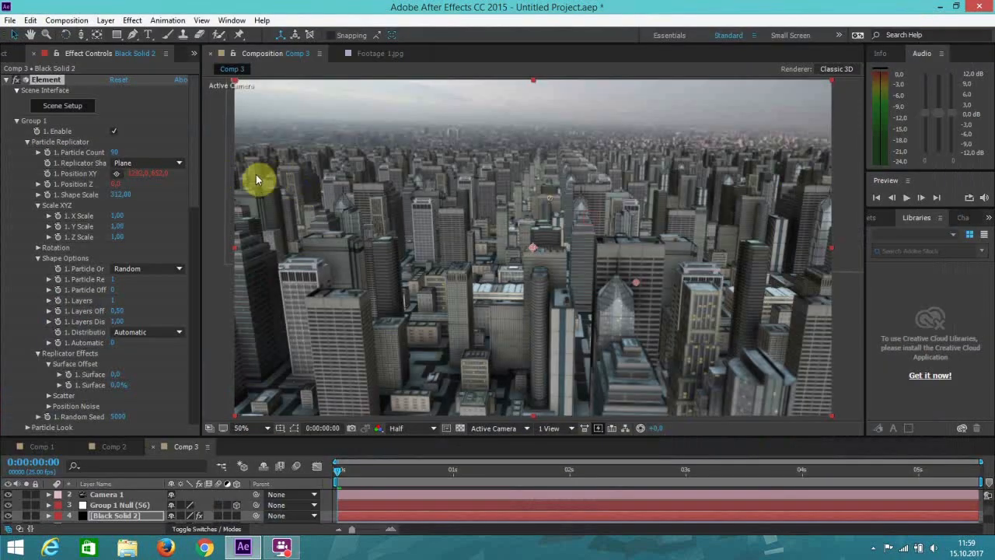
Reposition Light 1 freehand over the central buildings, undoing the move that shifts it up toward the horizon
drag(199, 166, 203, 250)
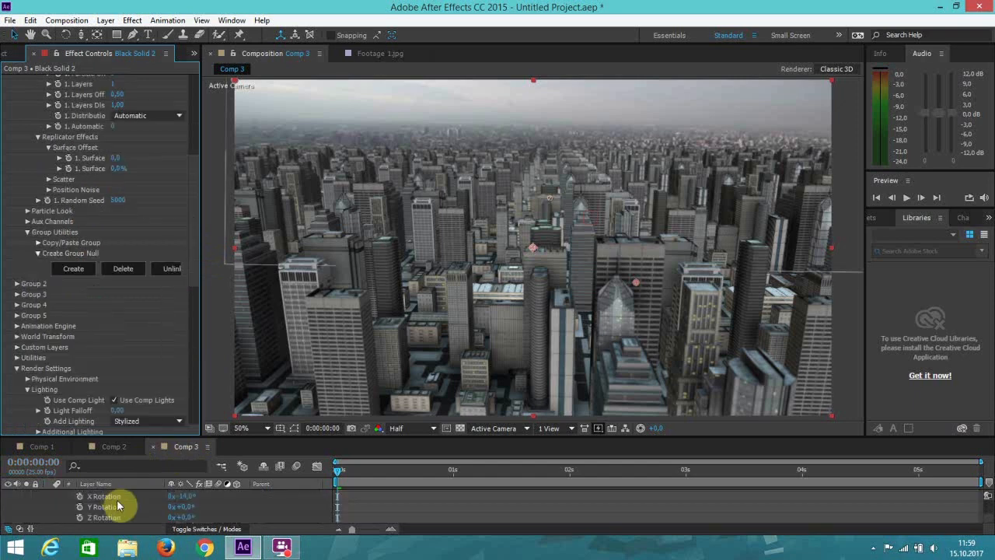
scroll(118, 504, up, 4)
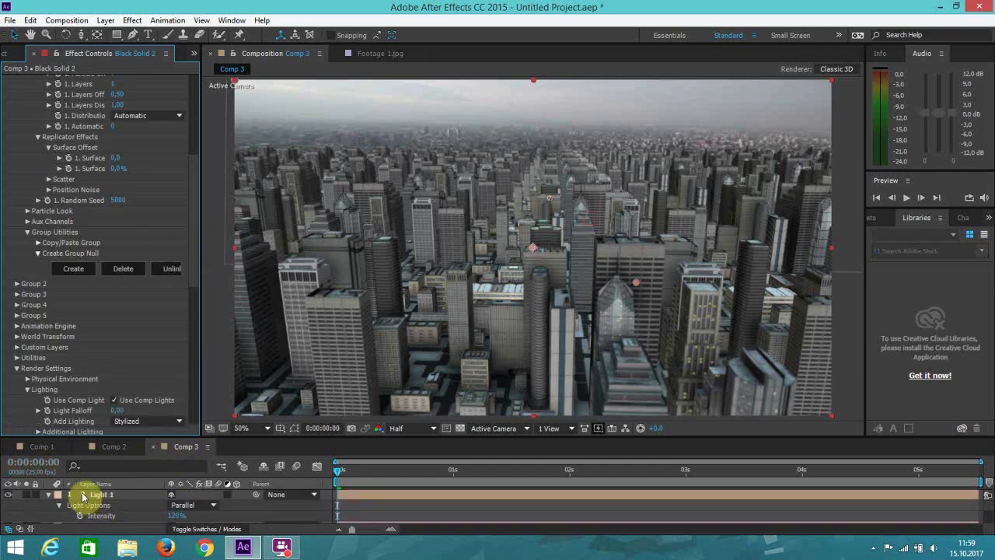
click(85, 496)
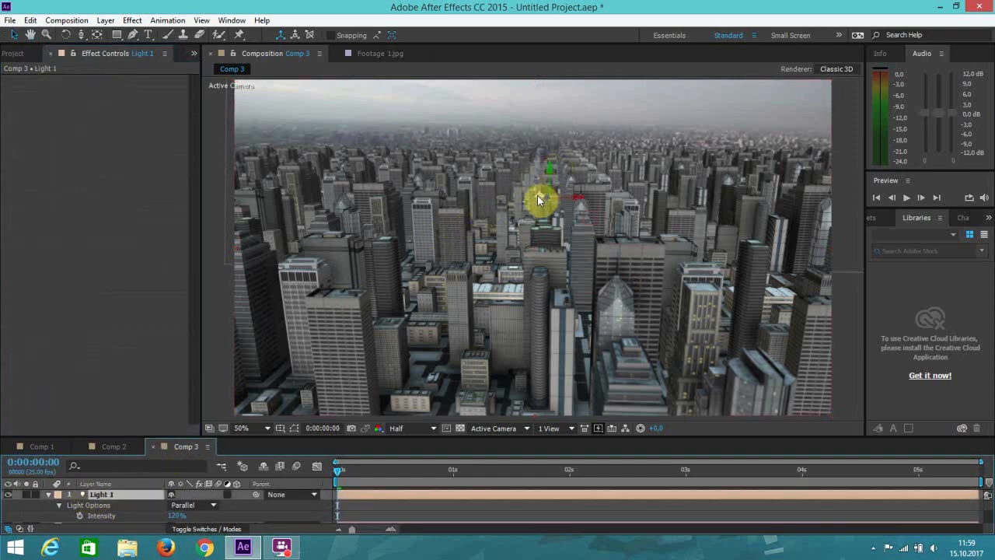
drag(541, 201, 543, 247)
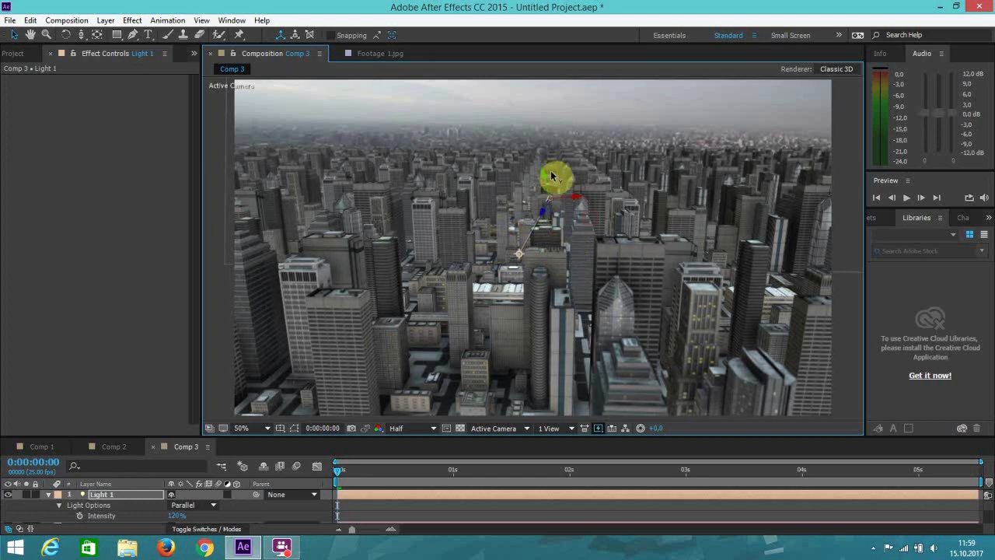
drag(553, 175, 570, 137)
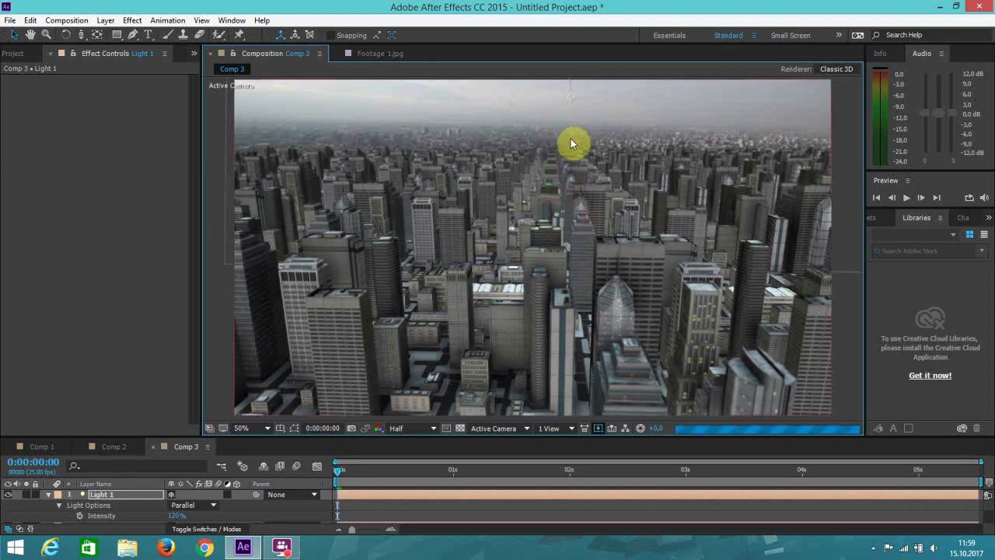
key(ctrl+z)
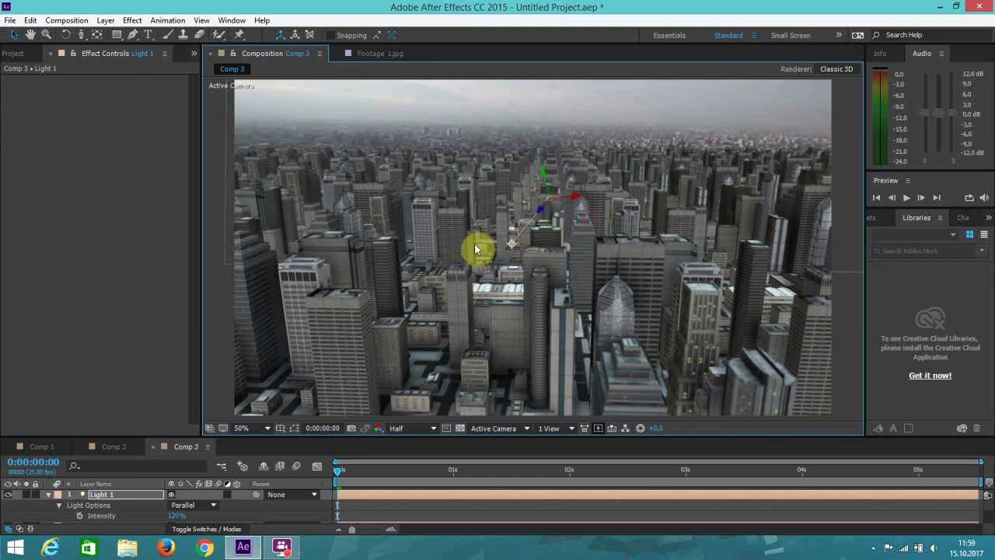
drag(542, 267, 616, 283)
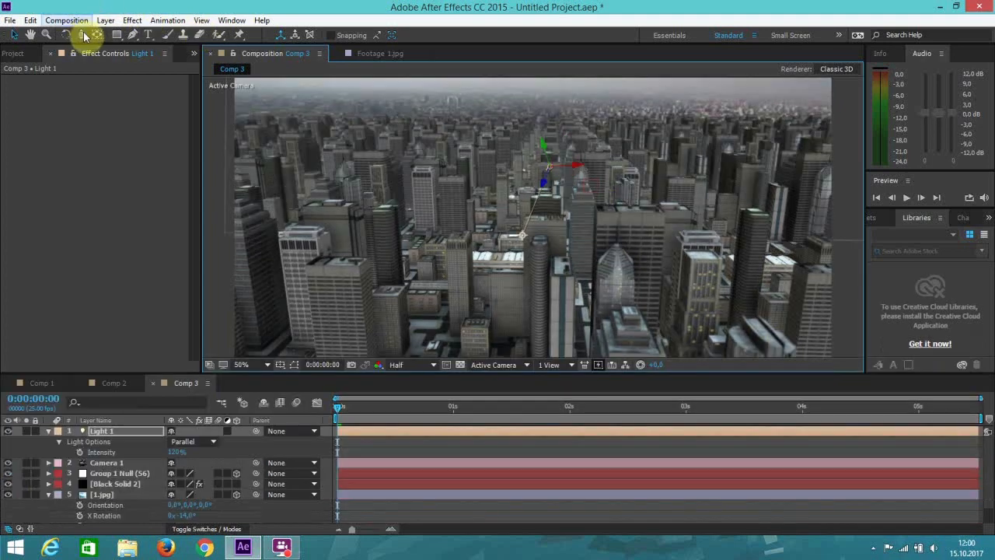
Move the camera with the Unified Camera tool to reframe the city from a slightly lower viewpoint, and return to the Selection tool
click(81, 34)
drag(579, 245, 412, 191)
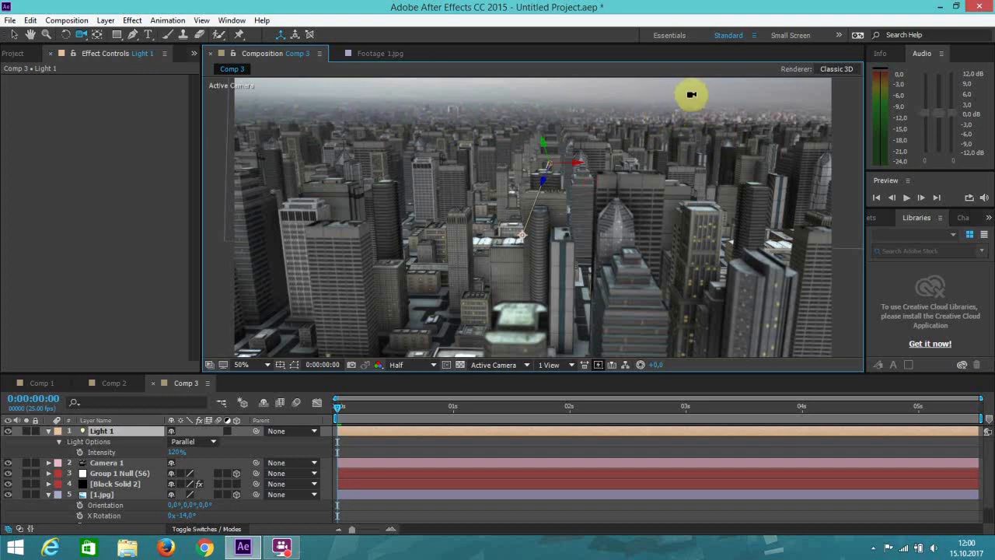
click(15, 35)
Enable fog in Element's render settings on the Black Solid 2 layer and enlarge the composition preview
click(124, 484)
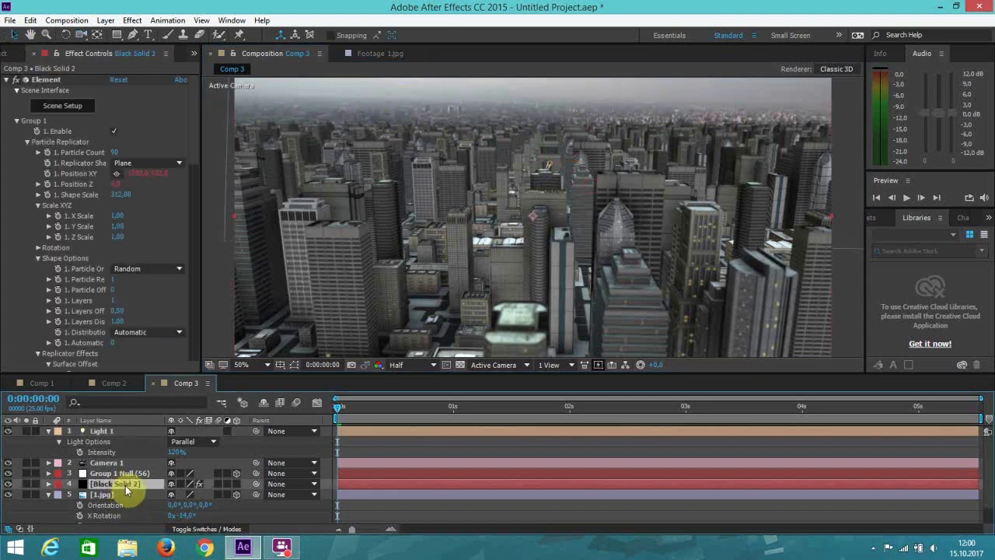
drag(195, 147, 195, 267)
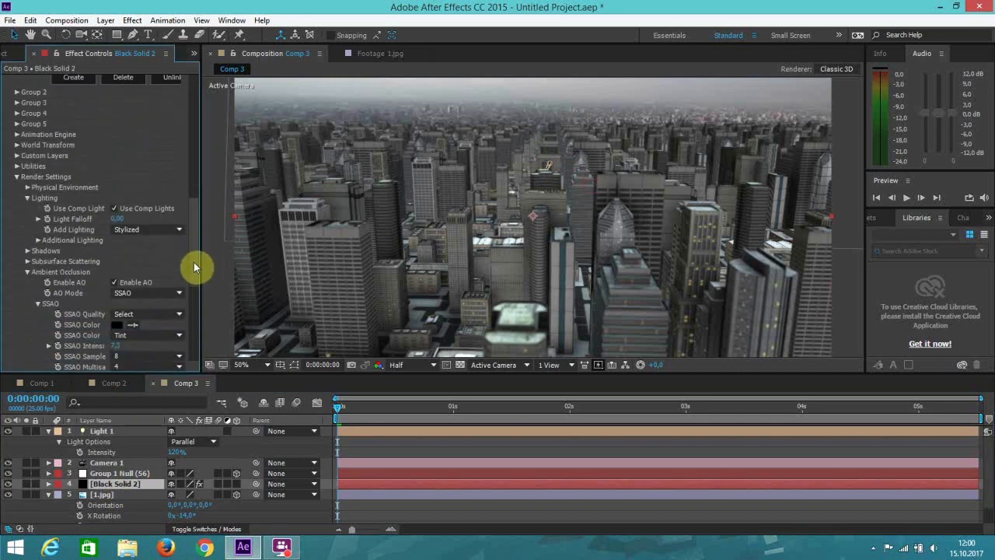
click(17, 178)
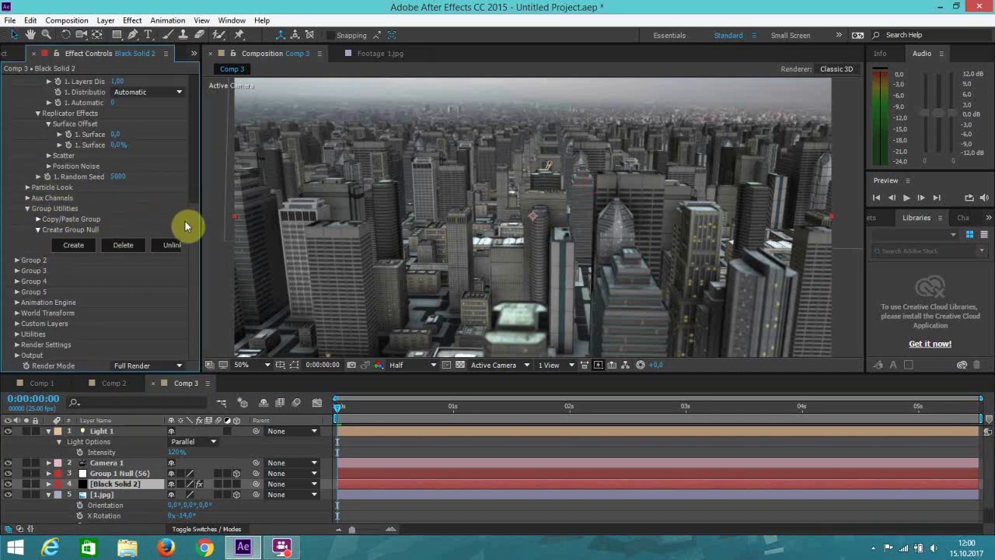
drag(193, 232, 199, 152)
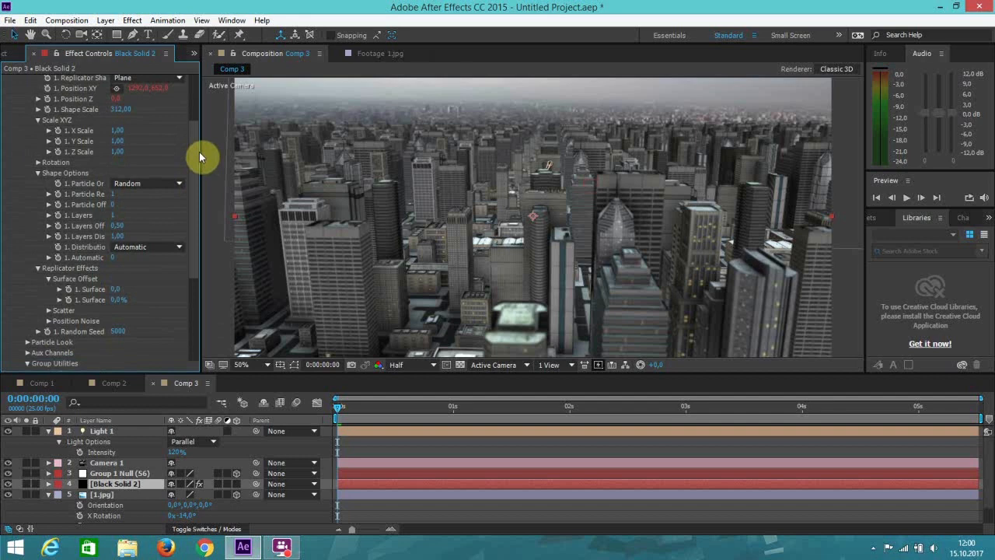
scroll(109, 248, down, 5)
click(17, 344)
scroll(40, 322, down, 10)
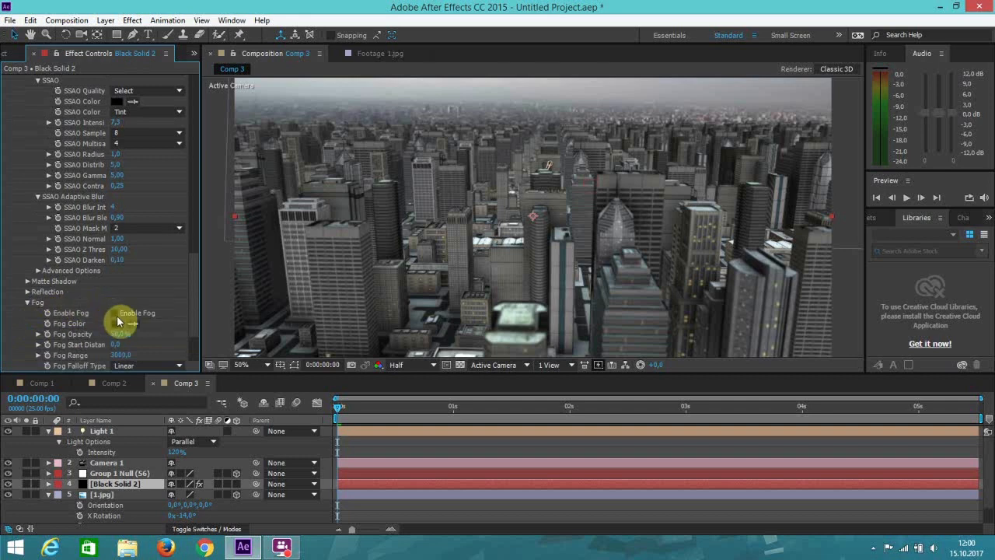
click(115, 313)
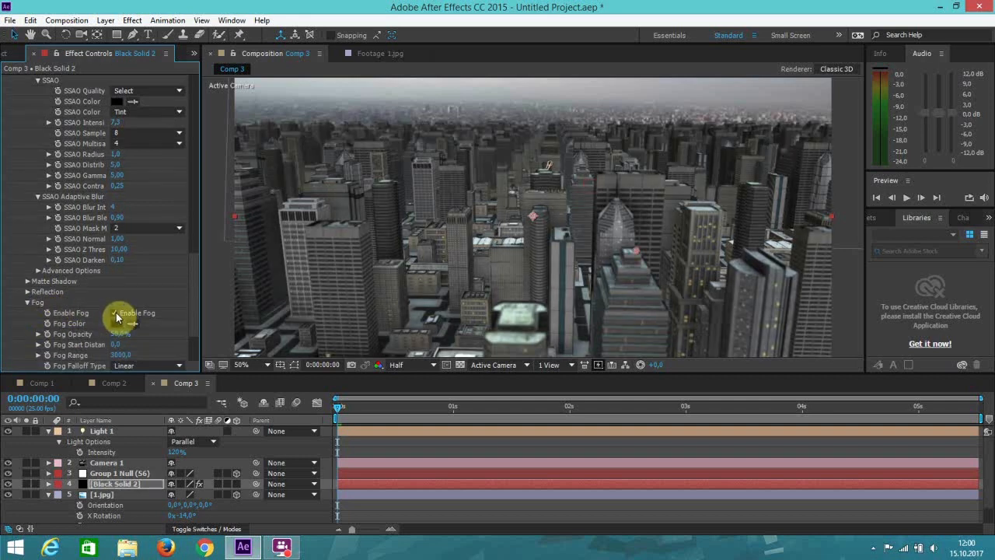
scroll(562, 226, up, 1)
scroll(580, 297, down, 2)
drag(660, 377, 693, 516)
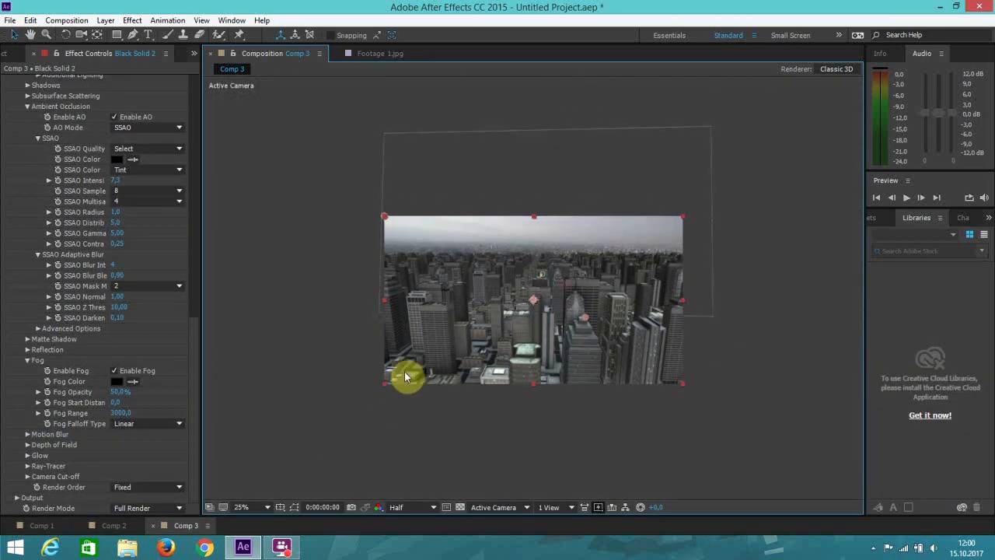
scroll(424, 317, up, 1)
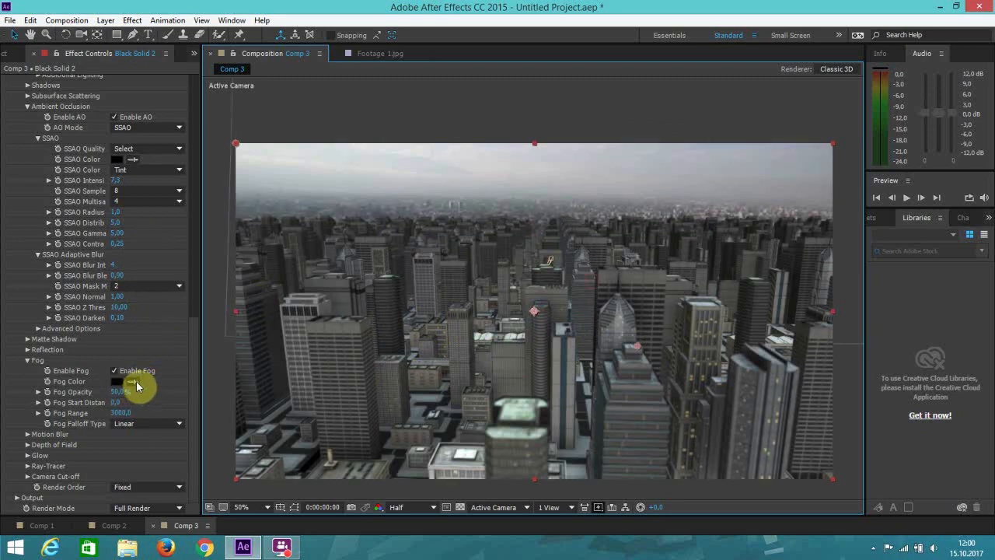
Sample the fog colour from several spots in the hazy horizon of the sky backdrop to find a matching grey
click(136, 382)
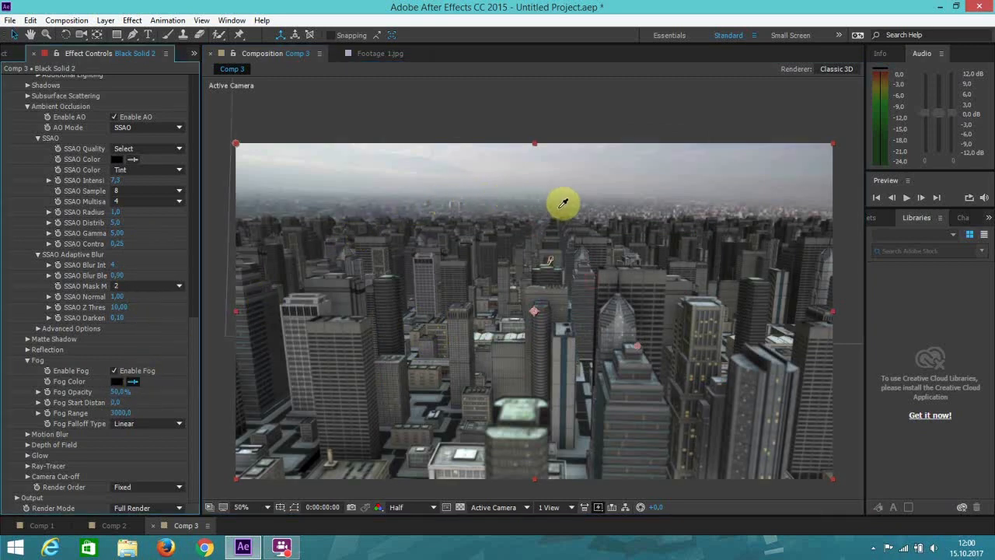
click(518, 197)
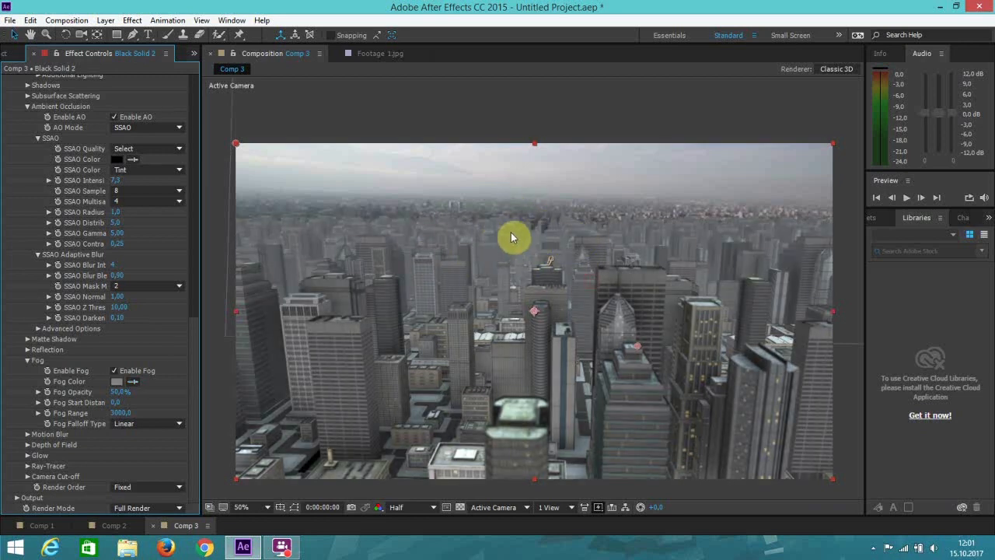
click(133, 381)
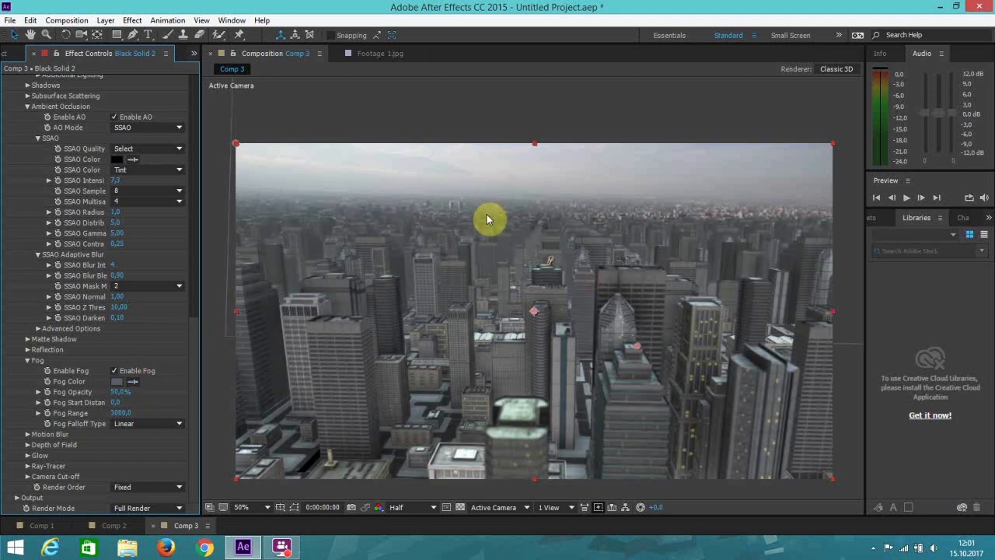
click(132, 382)
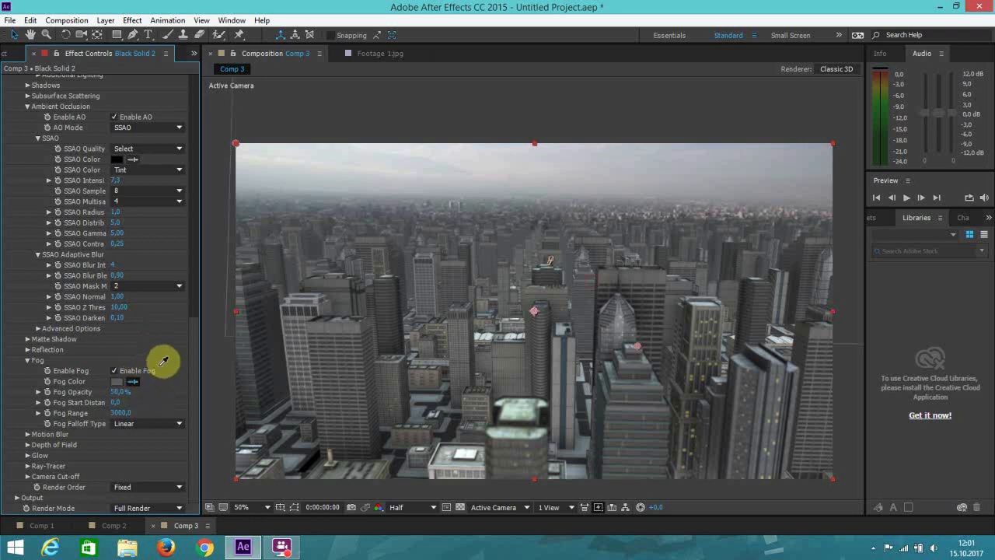
click(494, 214)
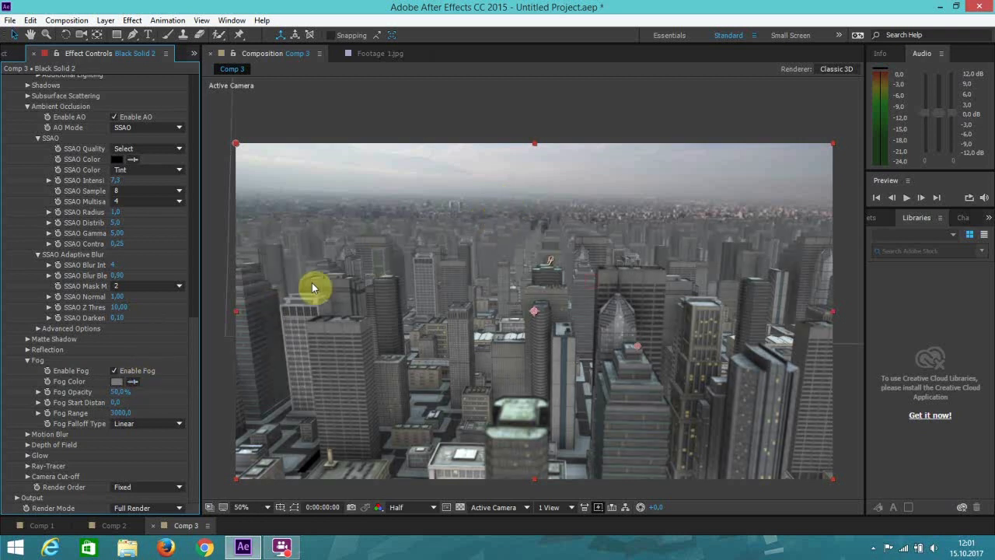
click(132, 381)
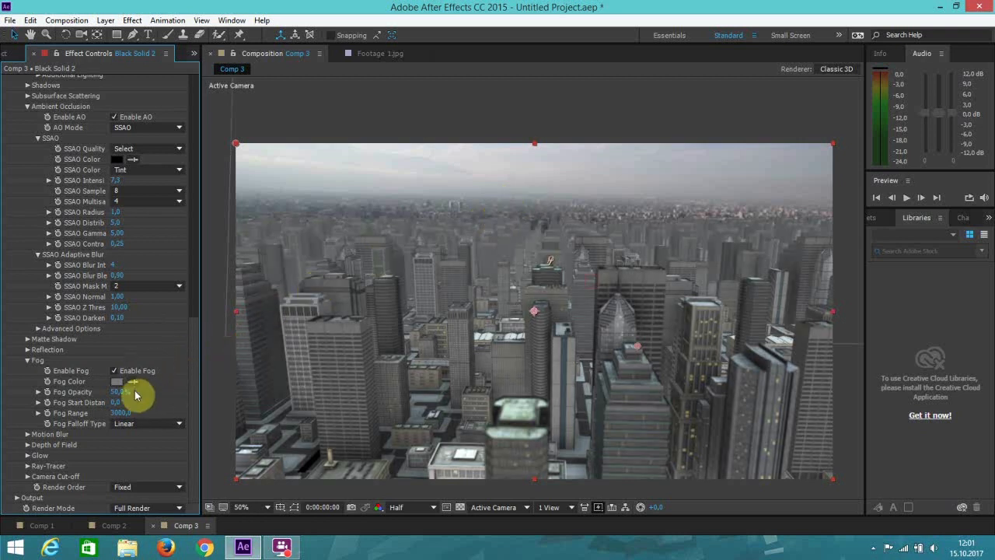
click(493, 212)
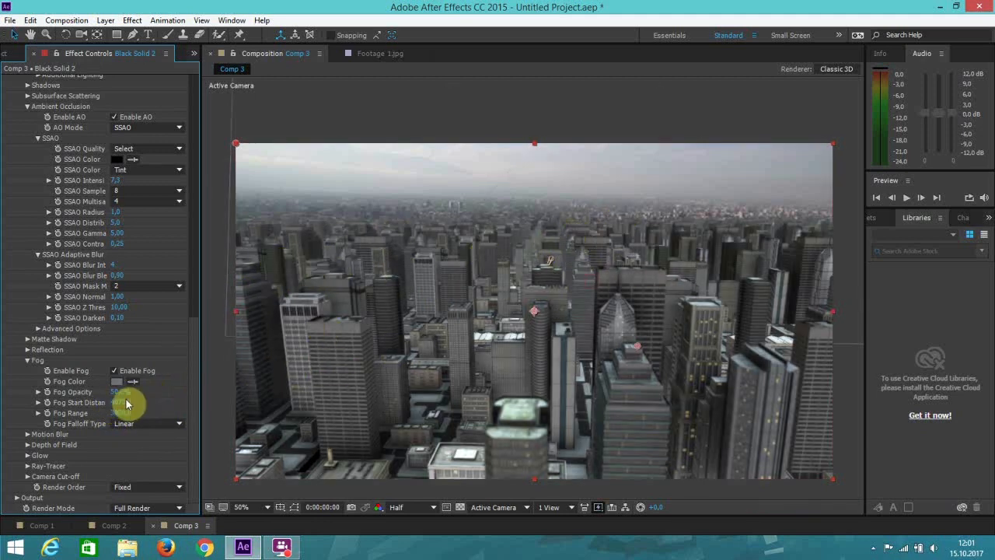
Try a Fog Start Distance of about 2450 and a dark grey fog colour, 67696B, chosen in the colour picker
drag(118, 410, 49, 419)
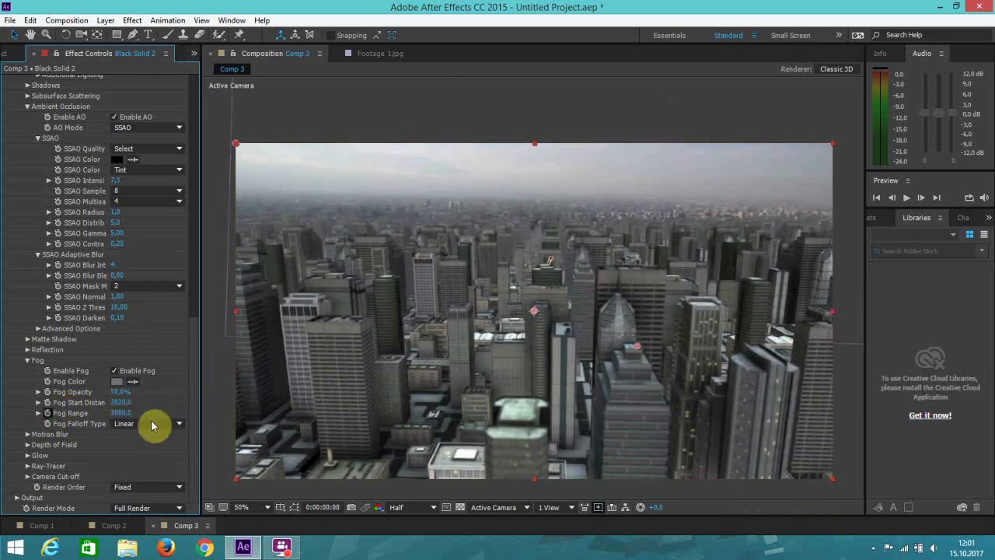
mouse_move(124, 402)
mouse_down()
mouse_move(110, 412)
mouse_move(128, 388)
mouse_up()
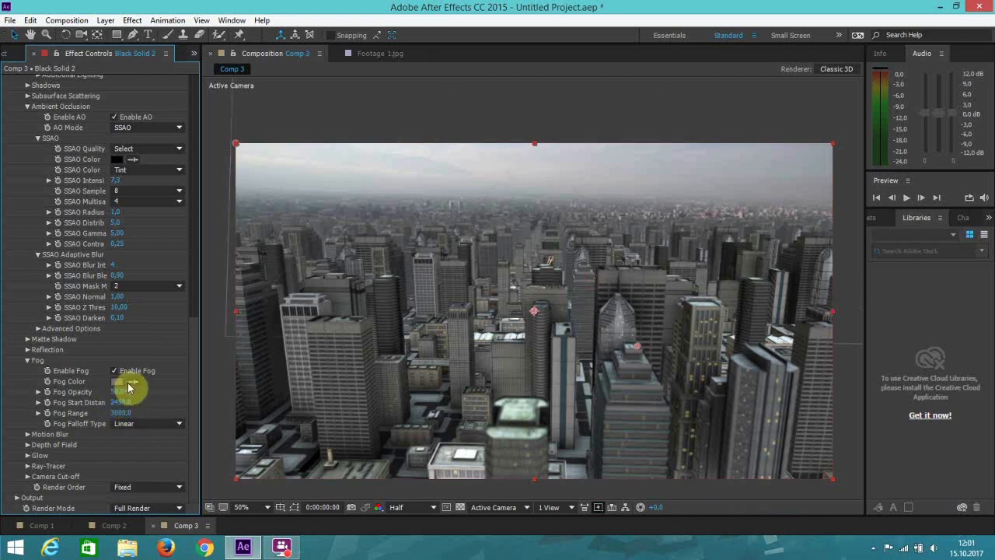
click(123, 381)
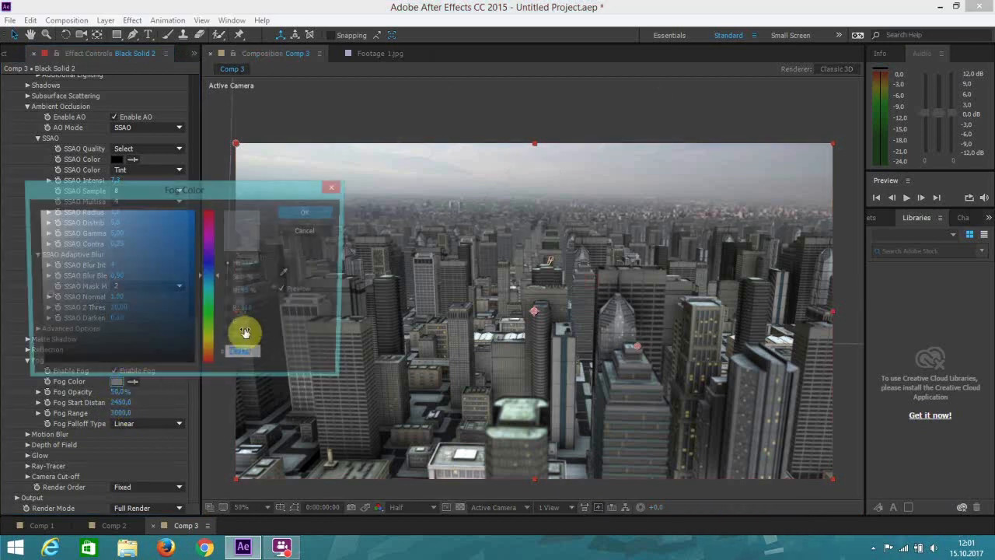
click(44, 304)
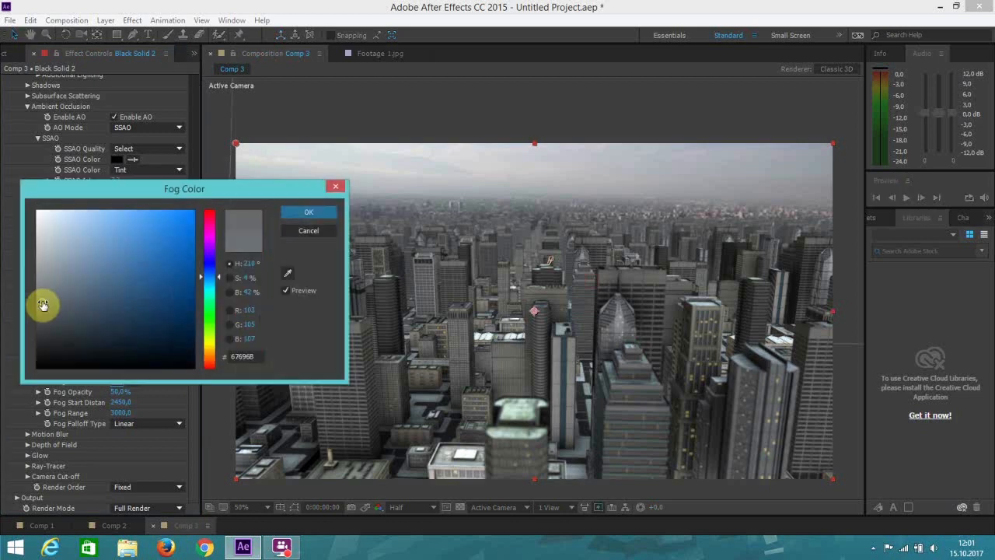
click(301, 213)
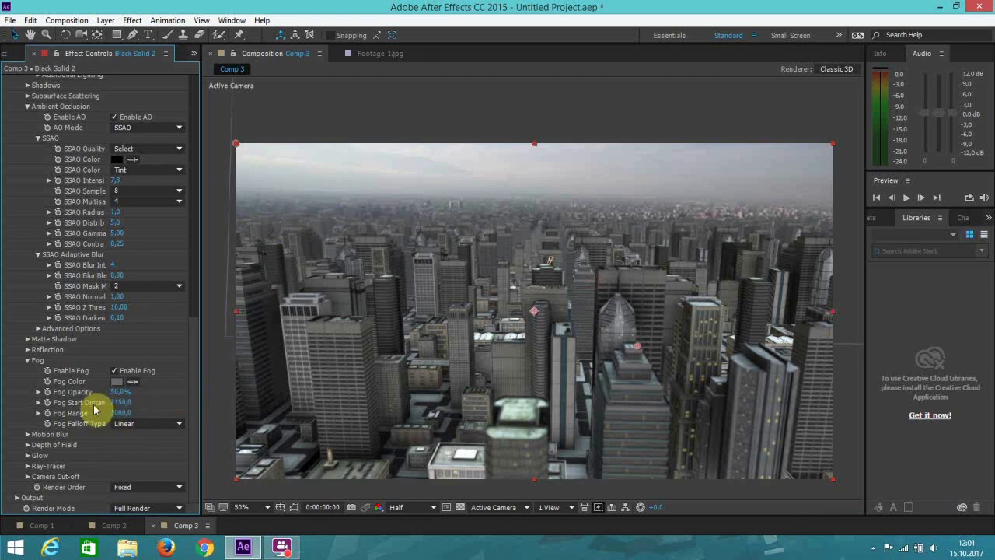
Reduce the Fog Start Distance in stages to 720 and set the Fog Opacity to 35%
drag(120, 405, 102, 403)
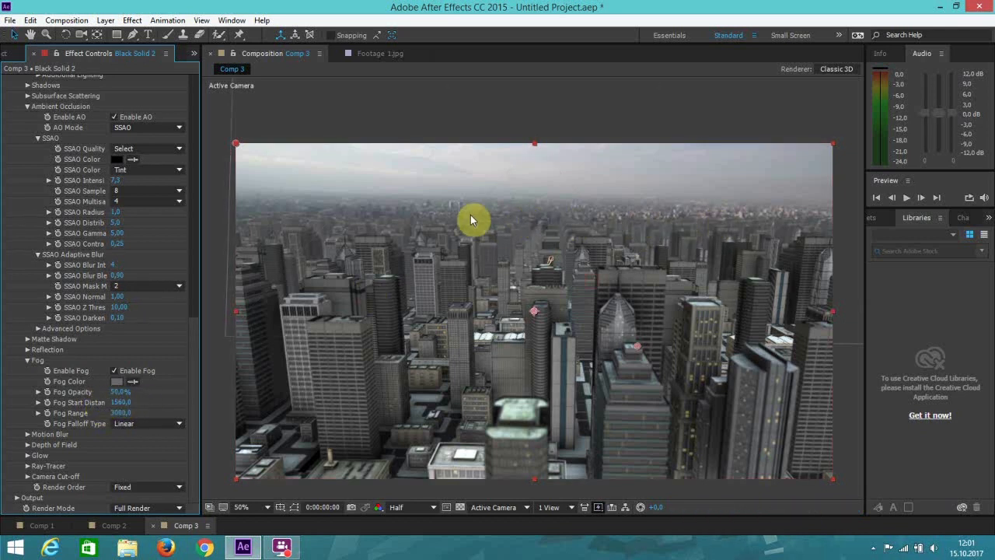
drag(129, 402, 87, 402)
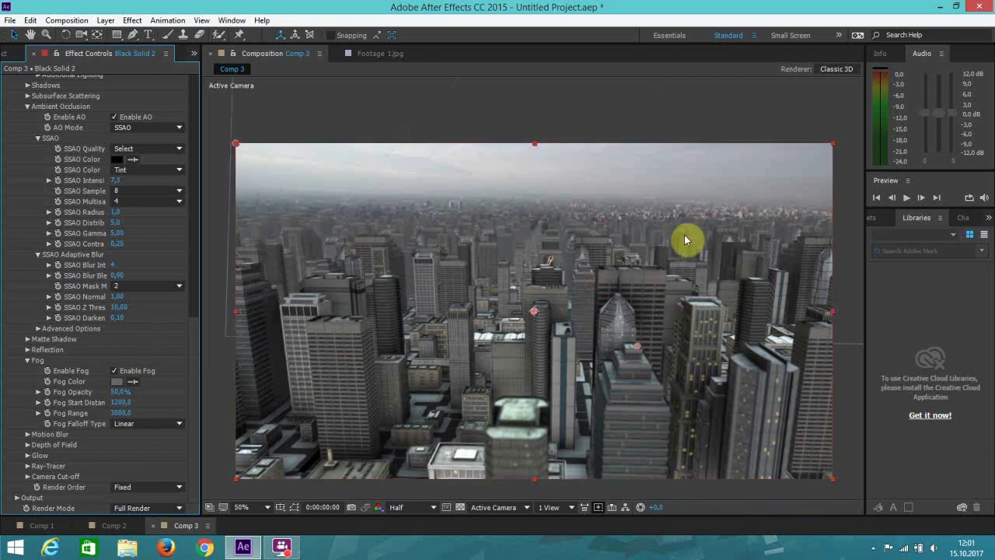
drag(121, 408, 92, 412)
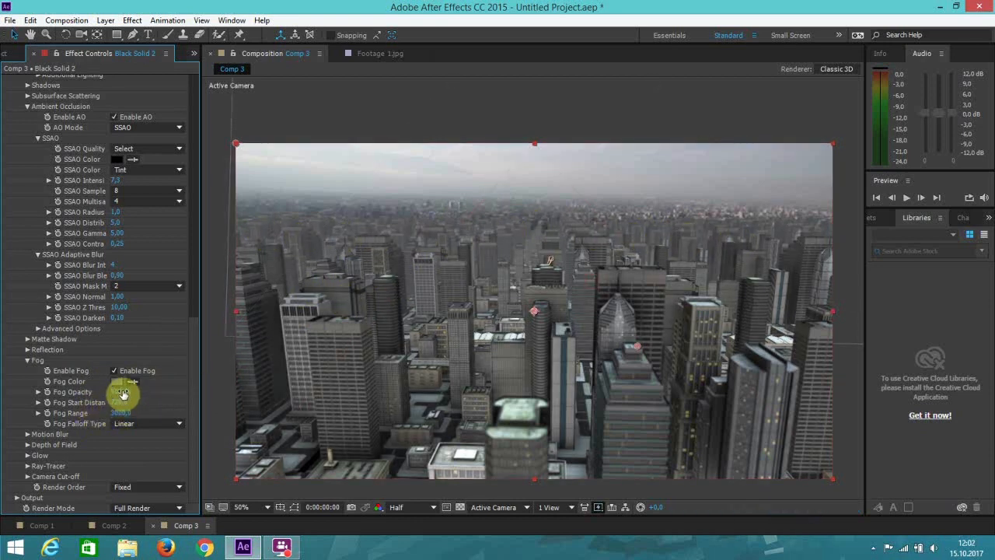
drag(117, 395, 107, 398)
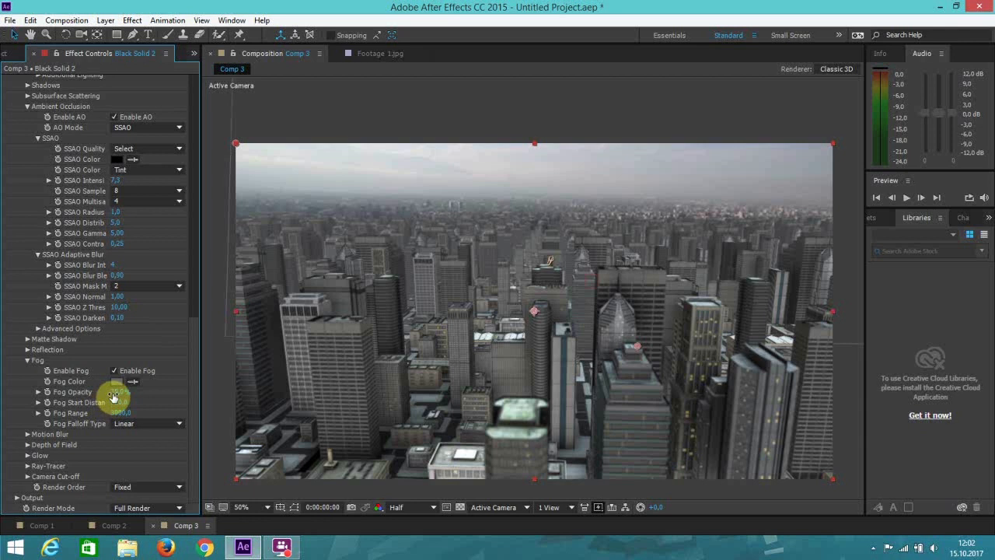
Sample a lighter grey fog colour from the haze just above the horizon and set the Fog Start Distance to 3040
click(133, 381)
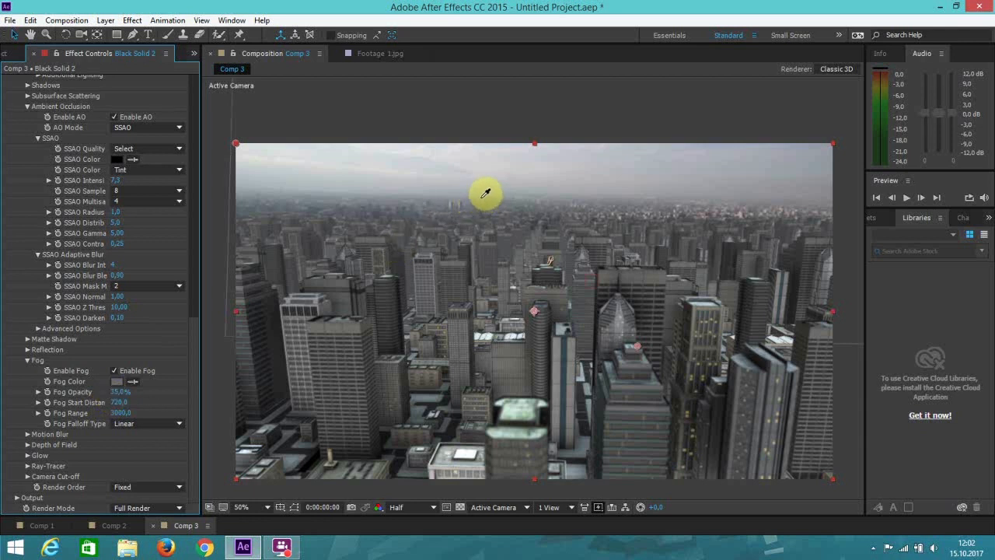
click(483, 194)
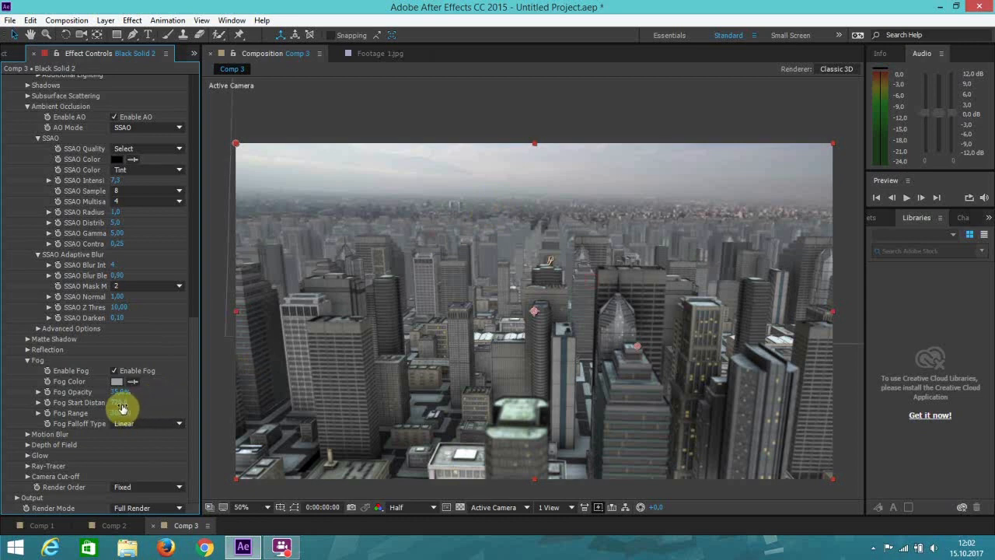
drag(118, 408, 284, 400)
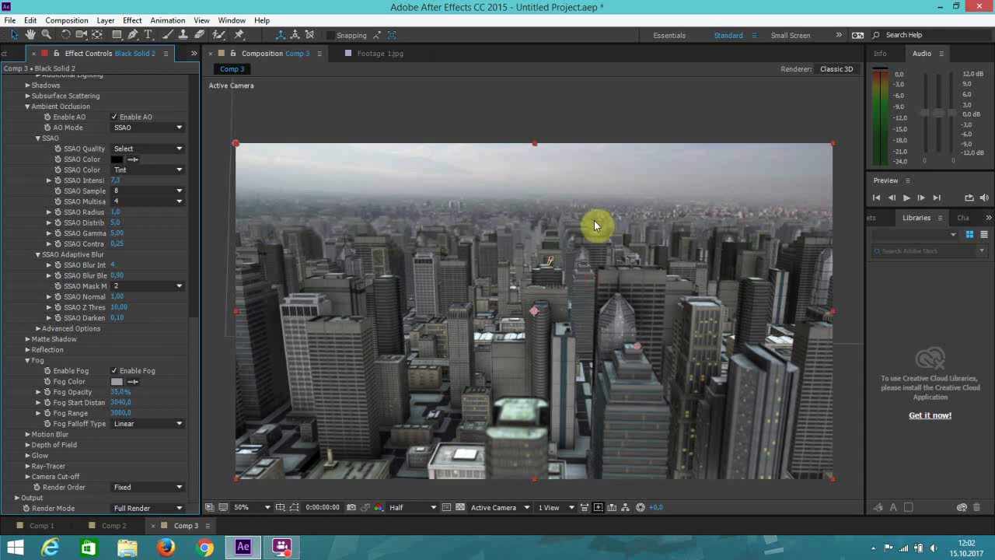
Sample a darker fog colour from the distant buildings below the horizon and refine it to the bluish grey 65696F
click(134, 382)
click(401, 231)
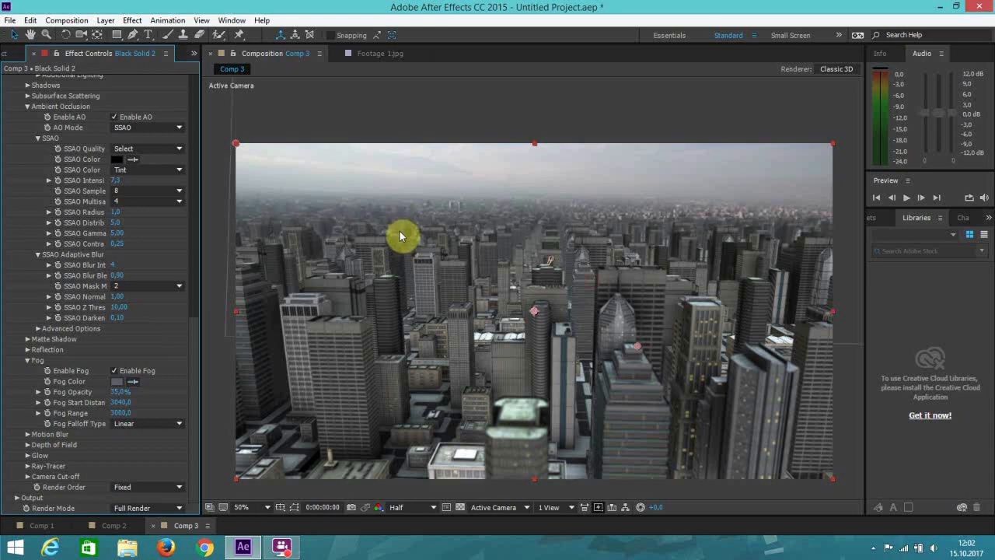
click(117, 381)
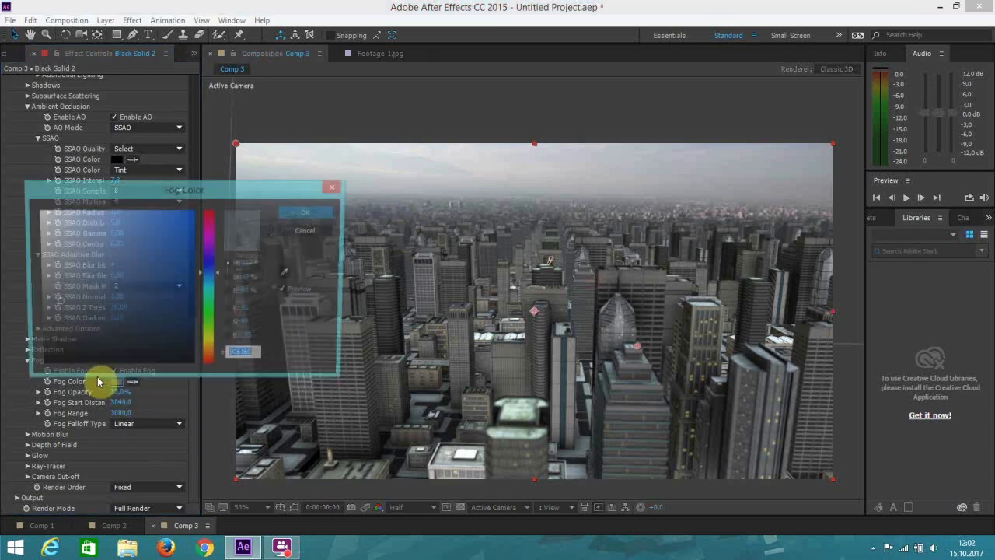
drag(52, 300, 51, 299)
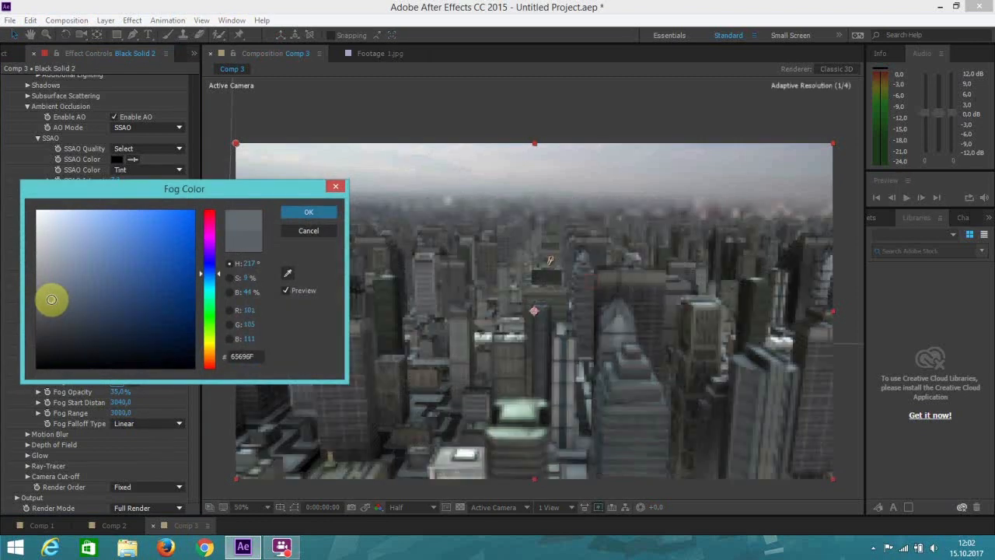
click(321, 217)
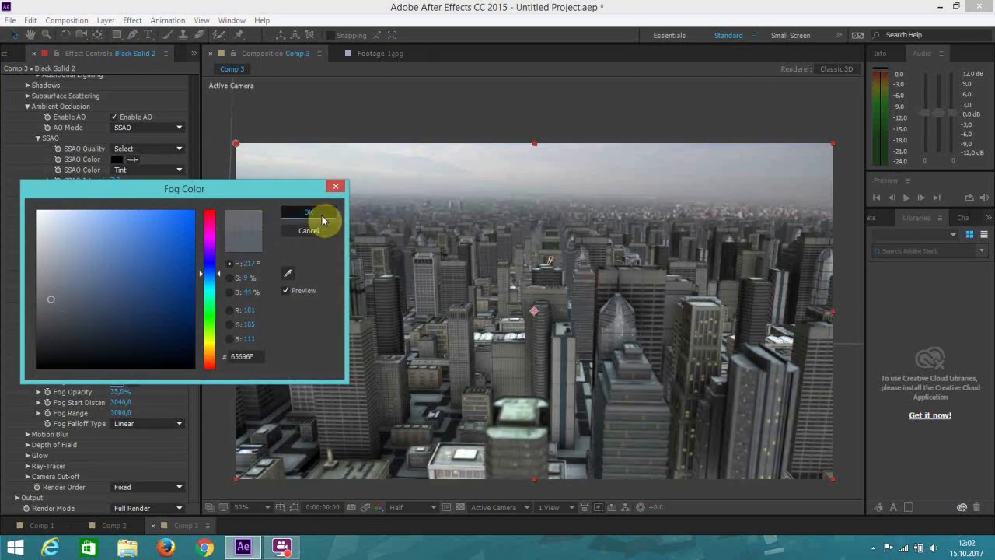
Switch the composition preview to Full resolution and raise the Fog Opacity to 48%
click(417, 504)
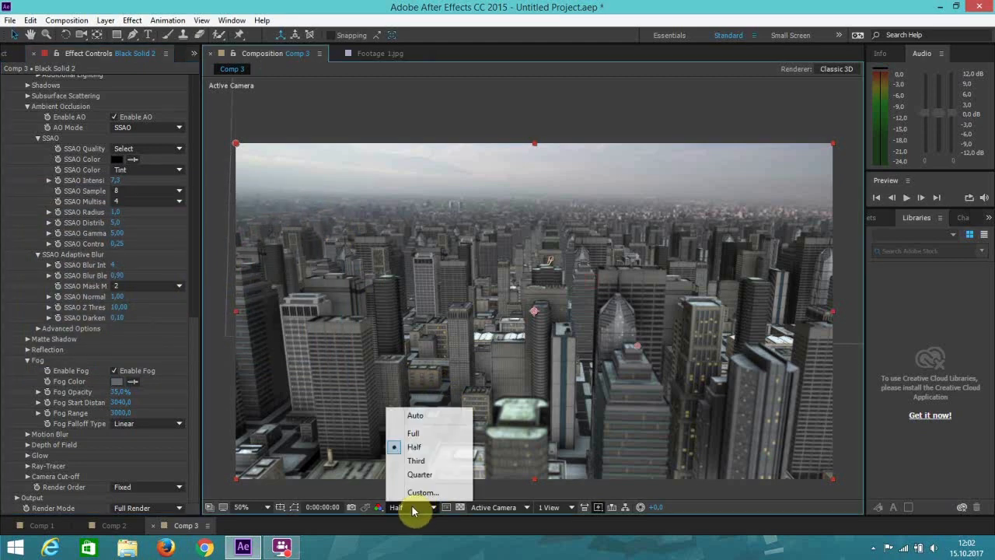
click(421, 434)
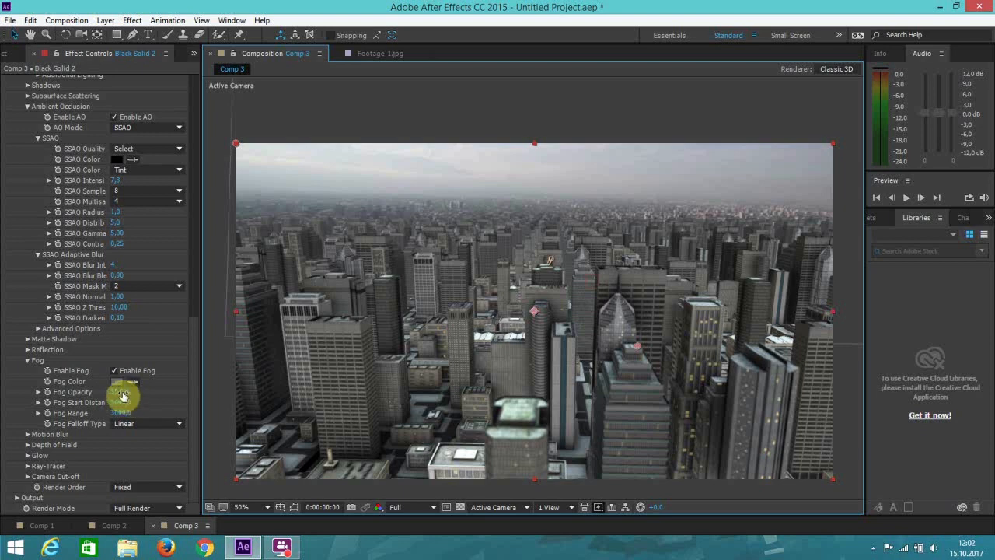
drag(124, 392, 129, 392)
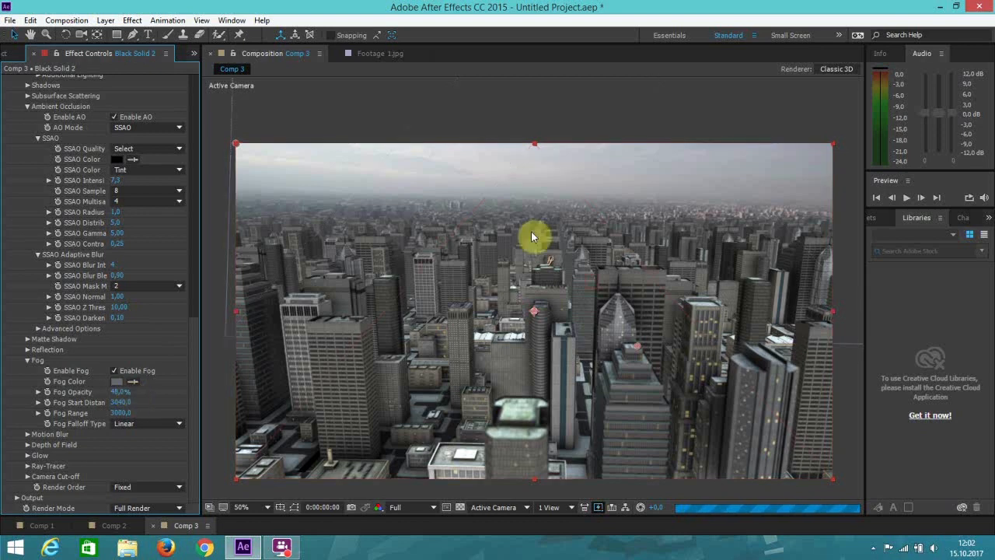
Sample the fog color from the distant buildings, with fog opacity at 50% and fog start distance at 2490
click(133, 381)
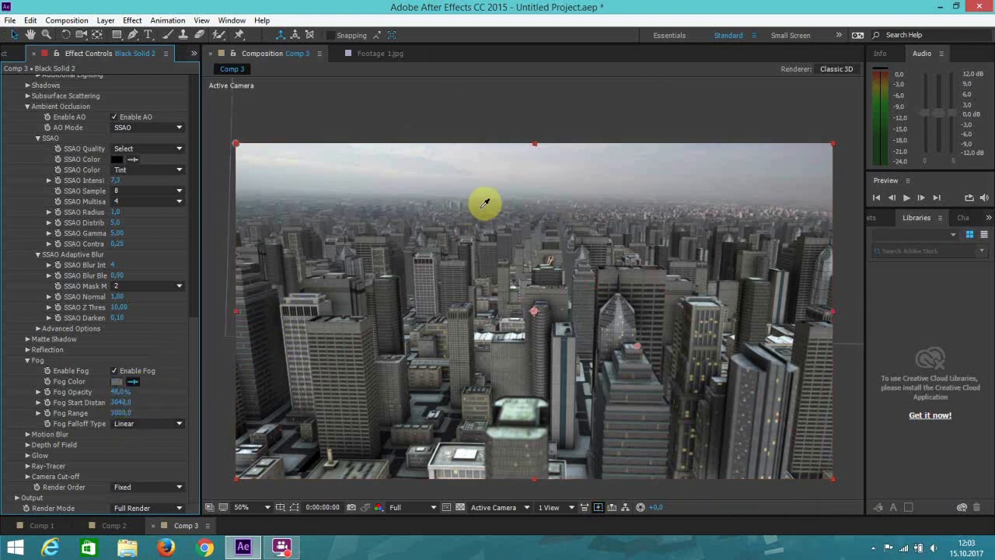
click(549, 249)
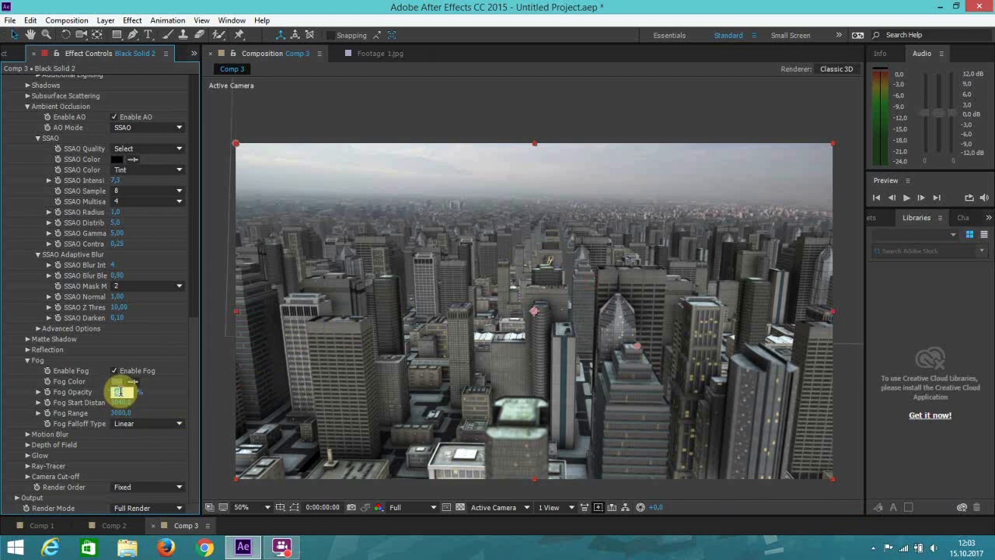
text(50)
key(Return)
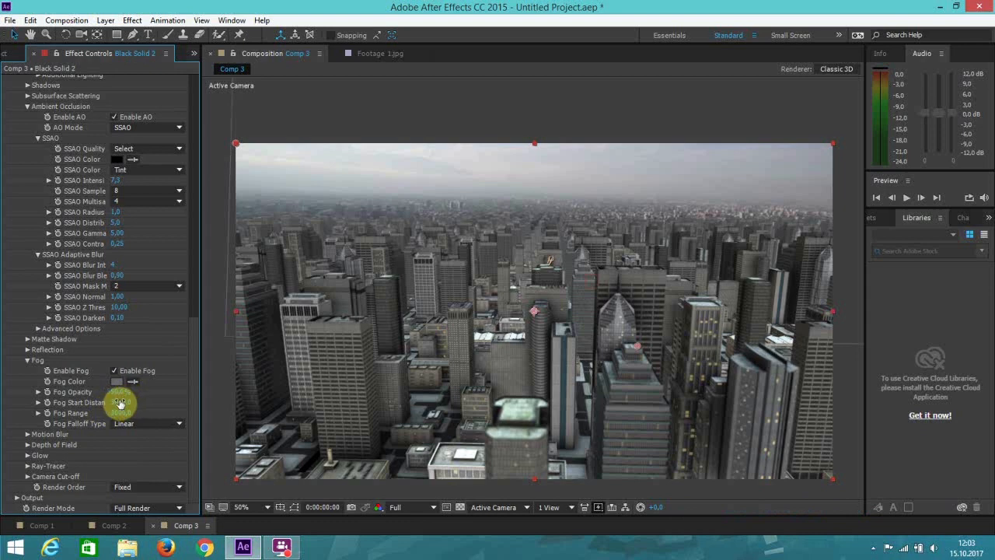
drag(115, 402, 92, 411)
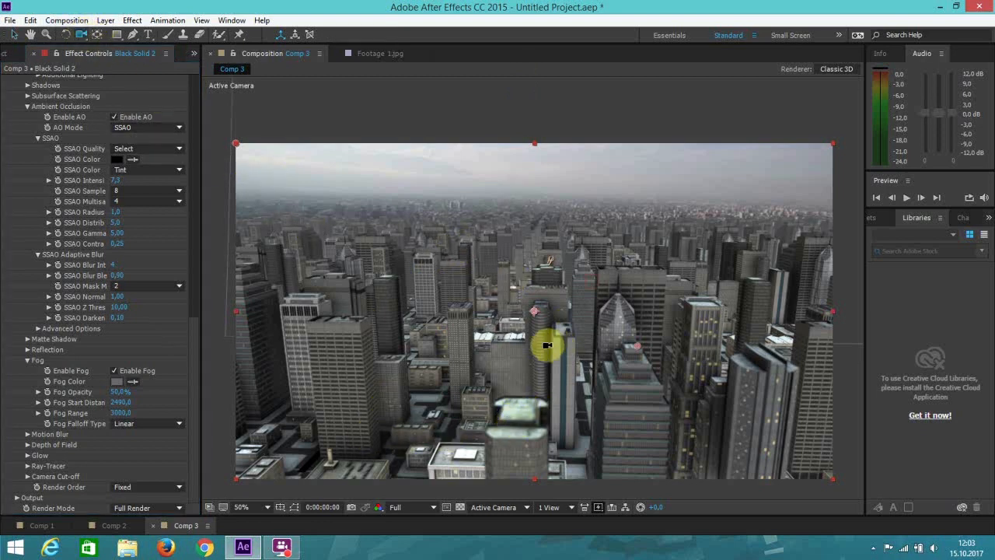
Reposition the camera over the city so a large out-of-focus tower stands in the near foreground
drag(527, 358, 526, 355)
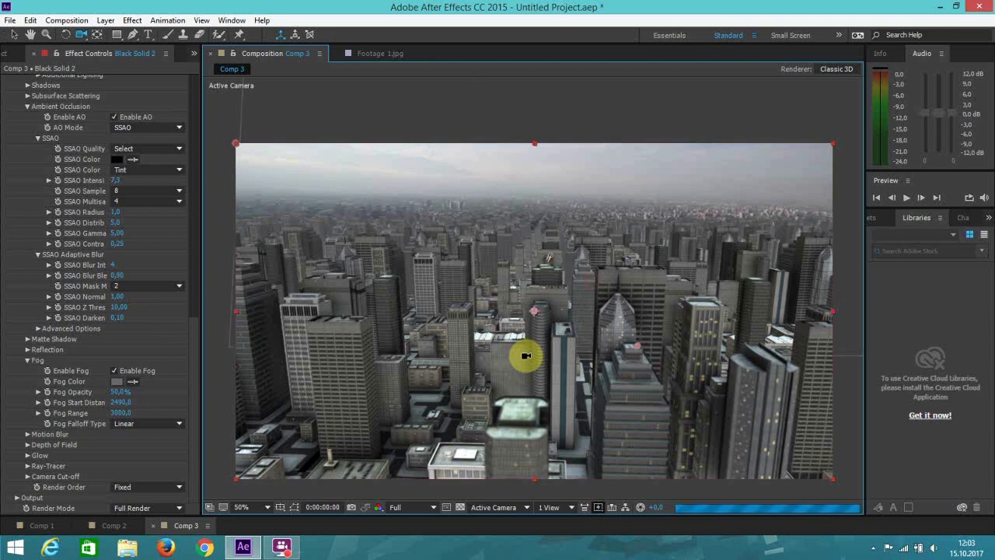
drag(525, 355, 596, 346)
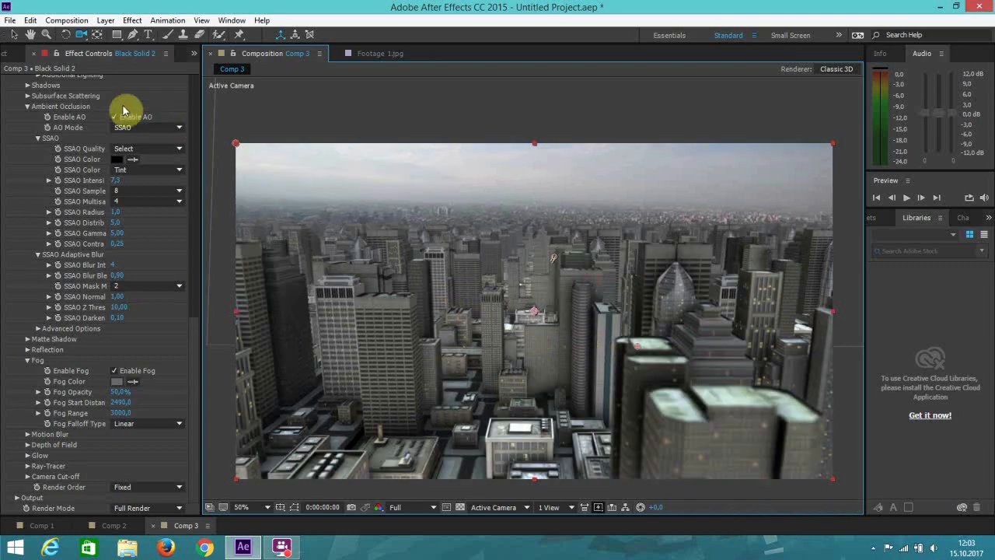
key(v)
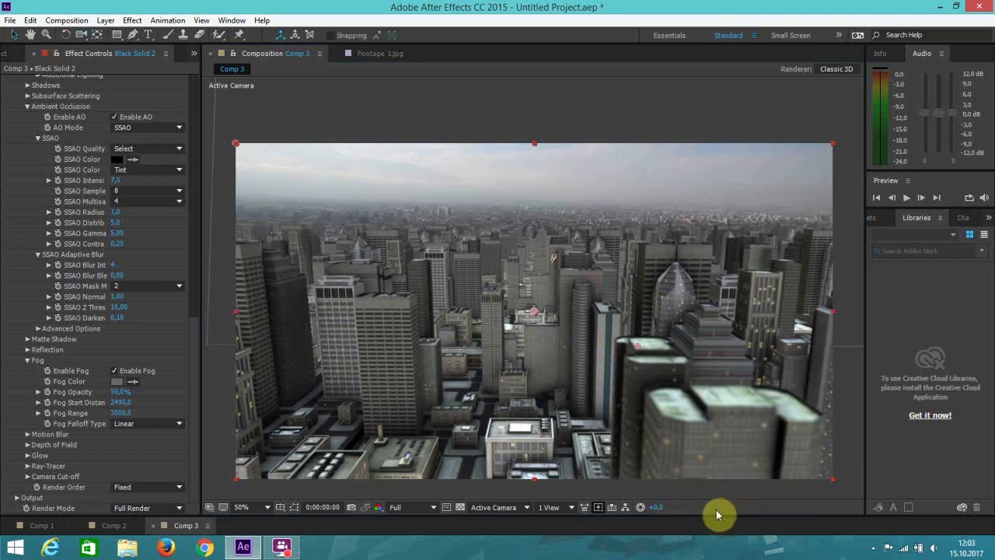
Enlarge the timeline area, select the 1.jpg background layer and lower it slightly along its Y axis
drag(715, 458, 725, 447)
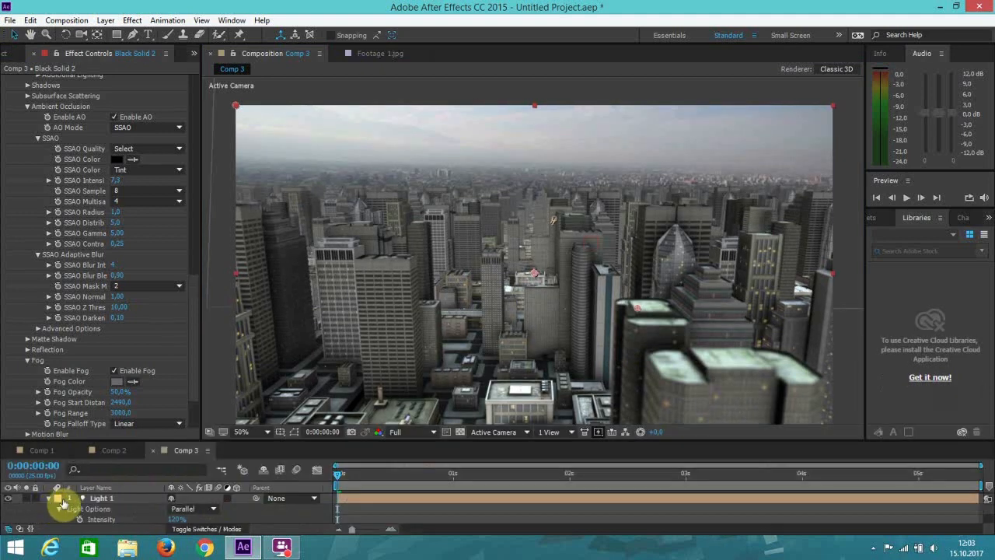
click(526, 210)
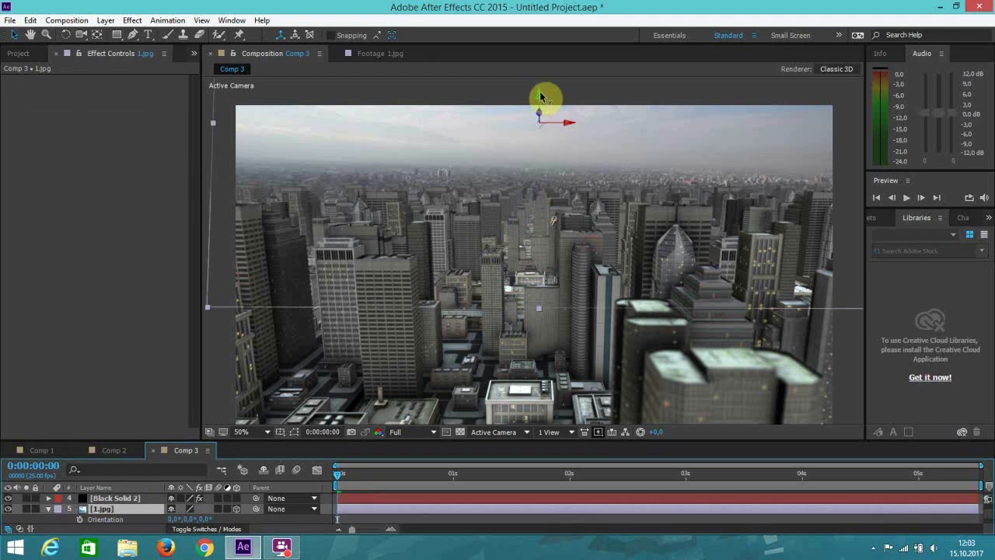
drag(539, 93, 539, 96)
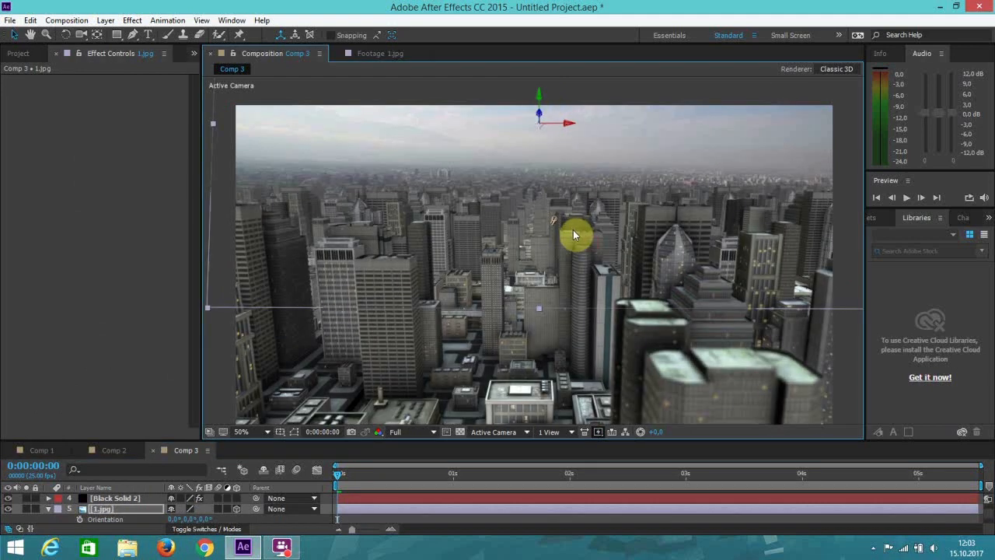
scroll(573, 229, down, 1)
scroll(373, 375, up, 1)
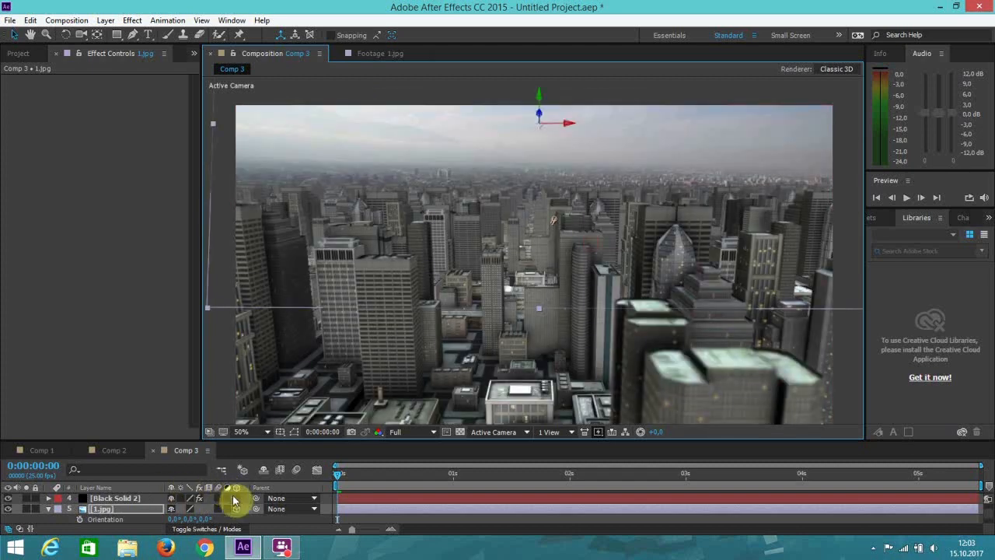
Try enlarging the 1.jpg background layer to a scale of 1912%
key(a)
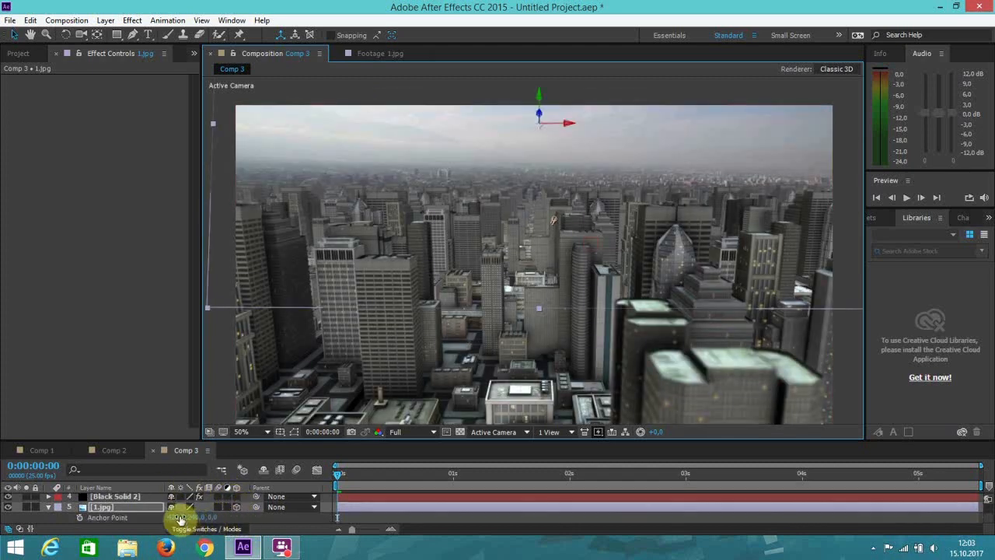
drag(192, 516, 208, 515)
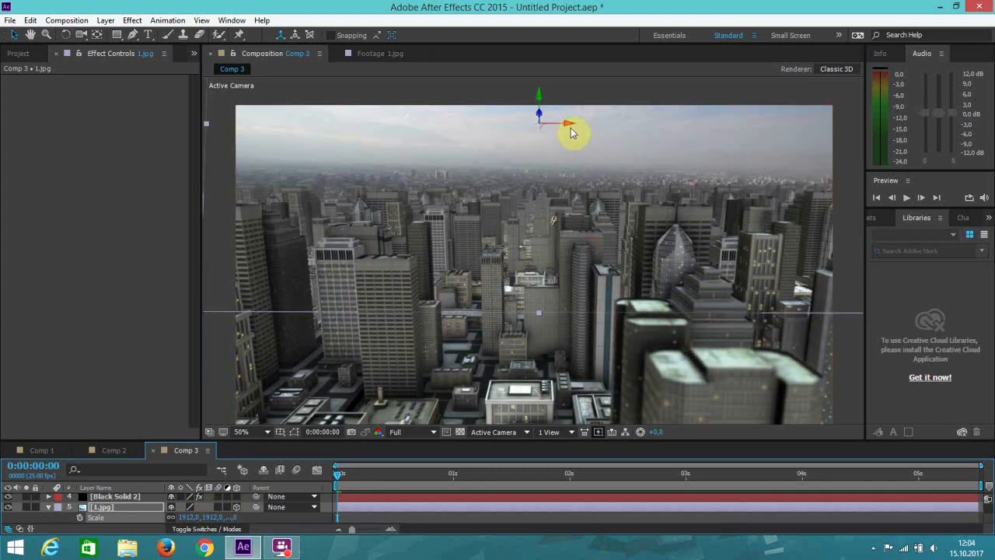
scroll(572, 133, down, 1)
scroll(572, 132, up, 1)
key(ctrl+z)
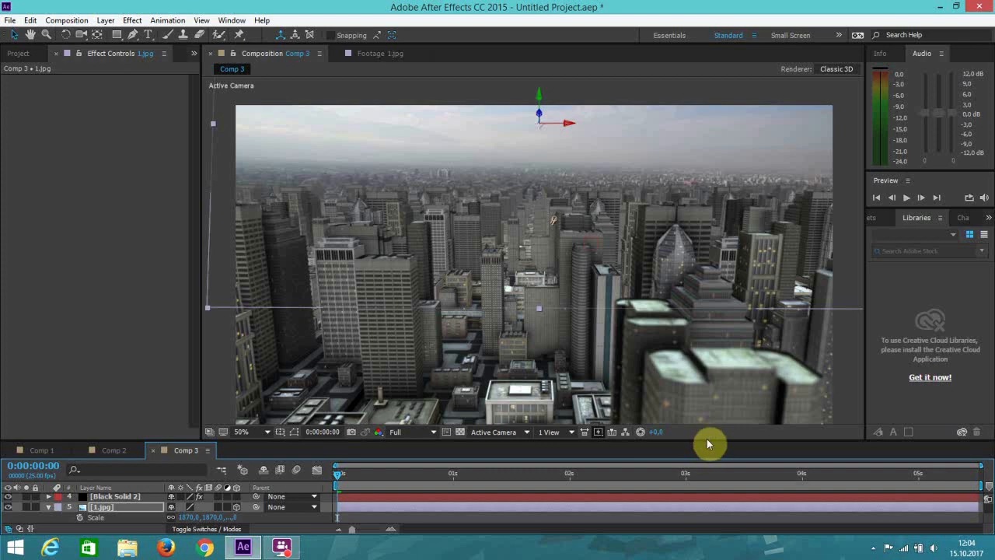
Enlarge the timeline to list all layers of Comp 3 and select the Black Solid 2 layer
drag(706, 438, 697, 337)
key(comma)
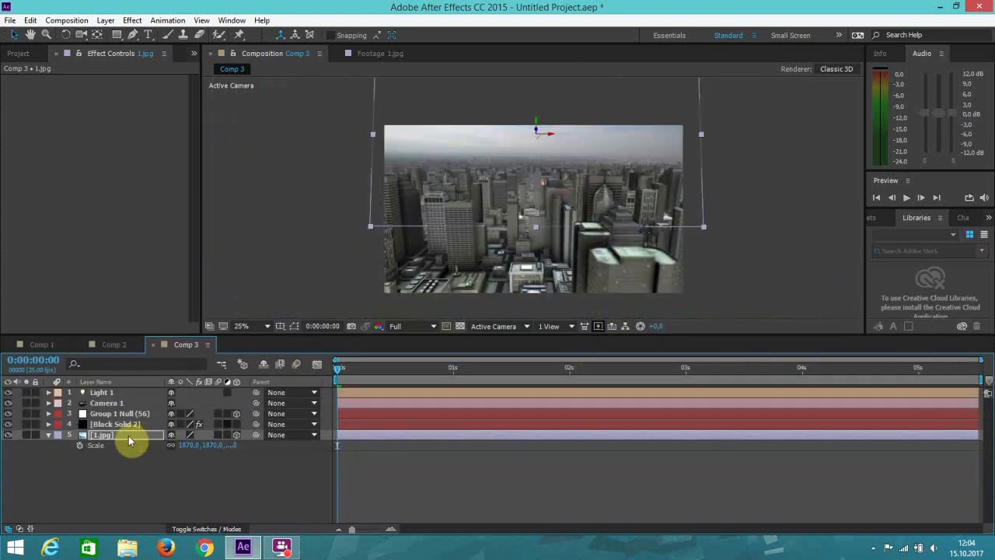
key(period)
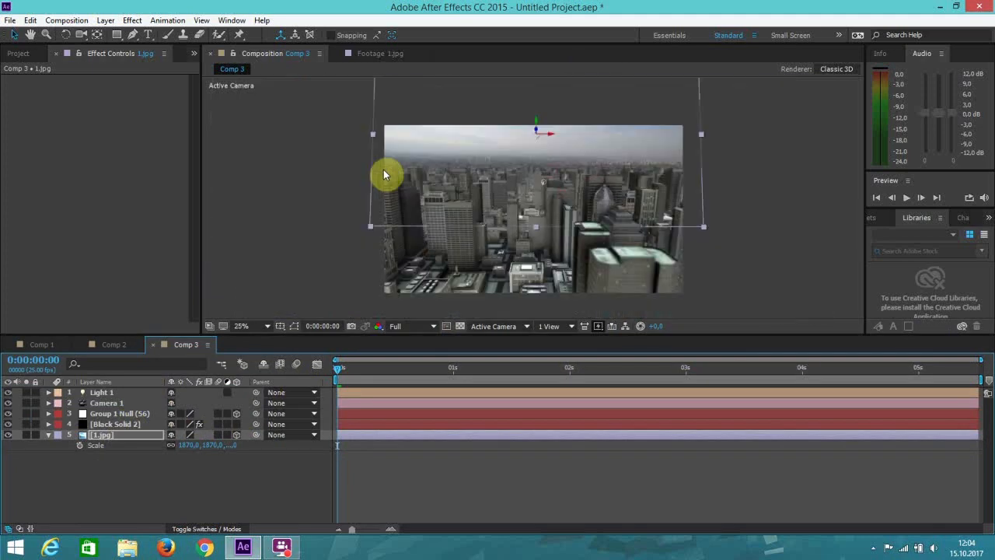
click(114, 427)
key(period)
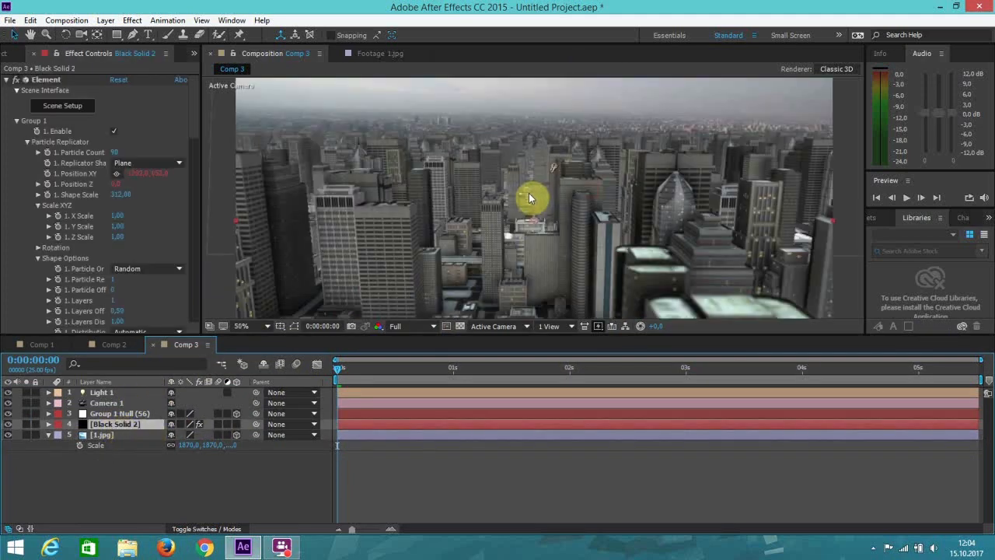
scroll(419, 271, down, 2)
scroll(419, 271, up, 2)
scroll(419, 271, down, 2)
scroll(420, 271, up, 2)
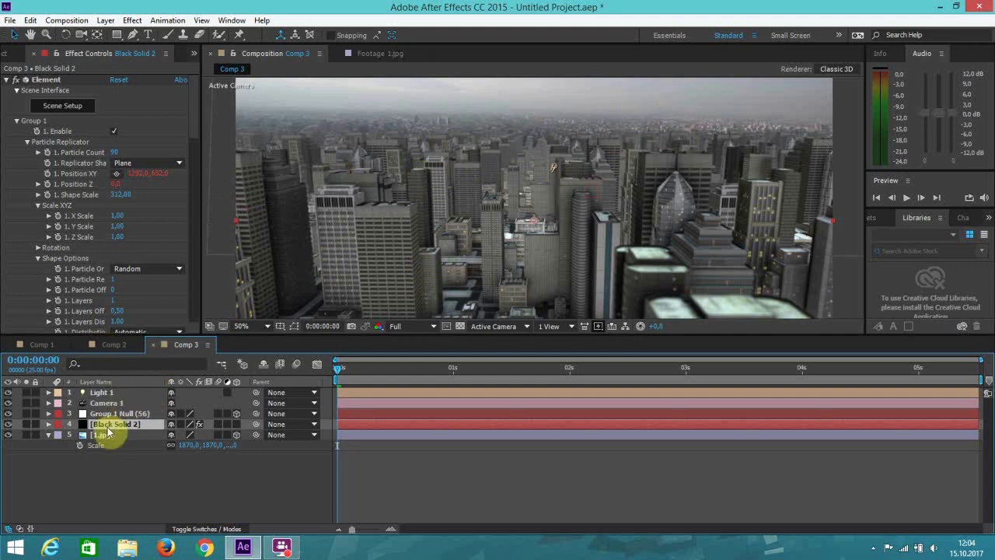
Open the Element scene setup and create a separate top-level group folder assigned to group 2
click(63, 107)
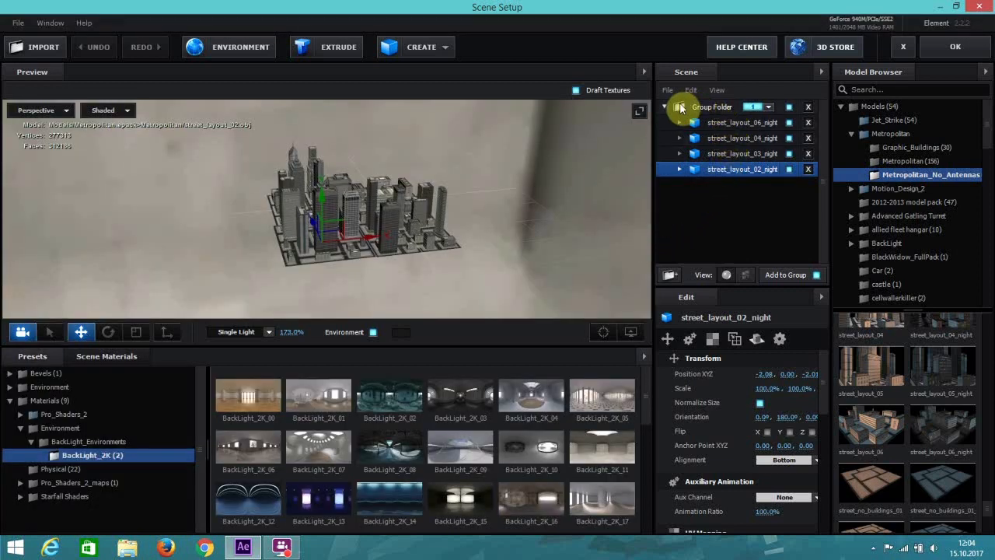
click(666, 105)
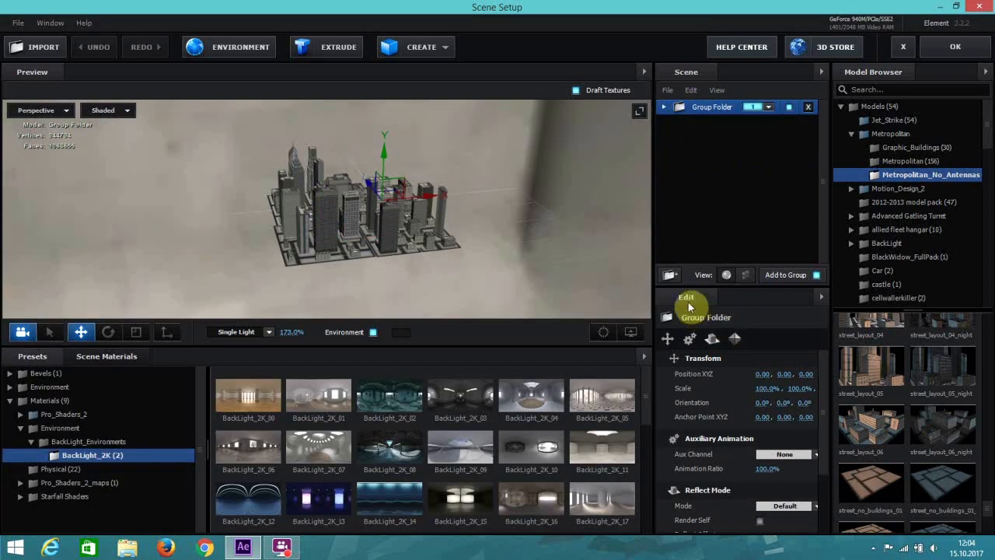
click(668, 275)
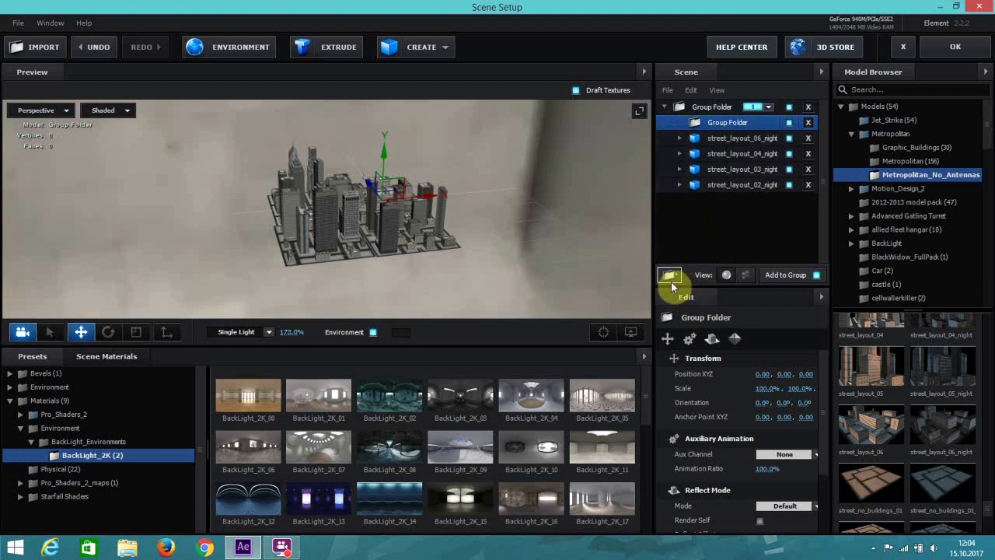
drag(719, 127, 700, 97)
click(768, 107)
click(773, 125)
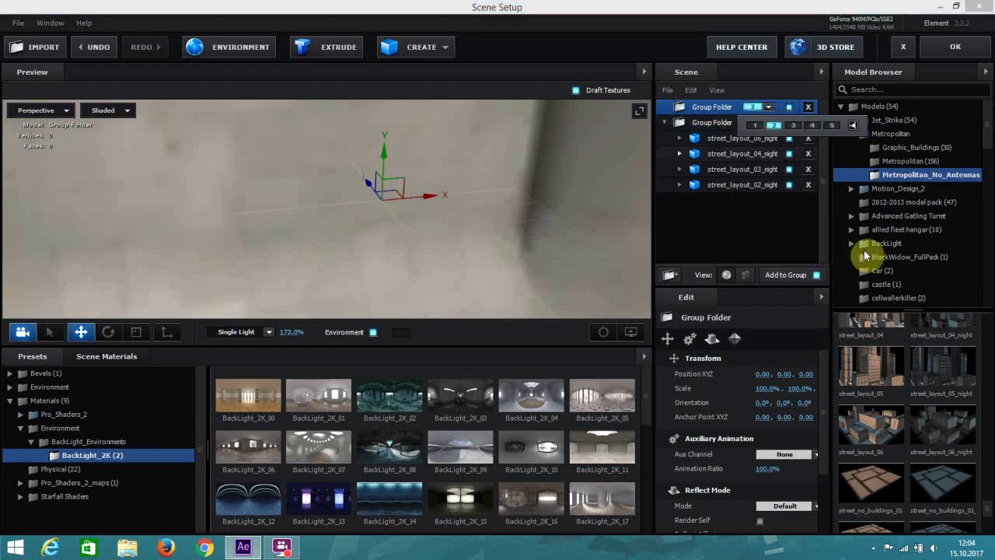
Add the apartment_02_night, office_01_night, office_02_night and office_03_night models from Metropolitan_No_Antennas to the group 2 folder
click(830, 339)
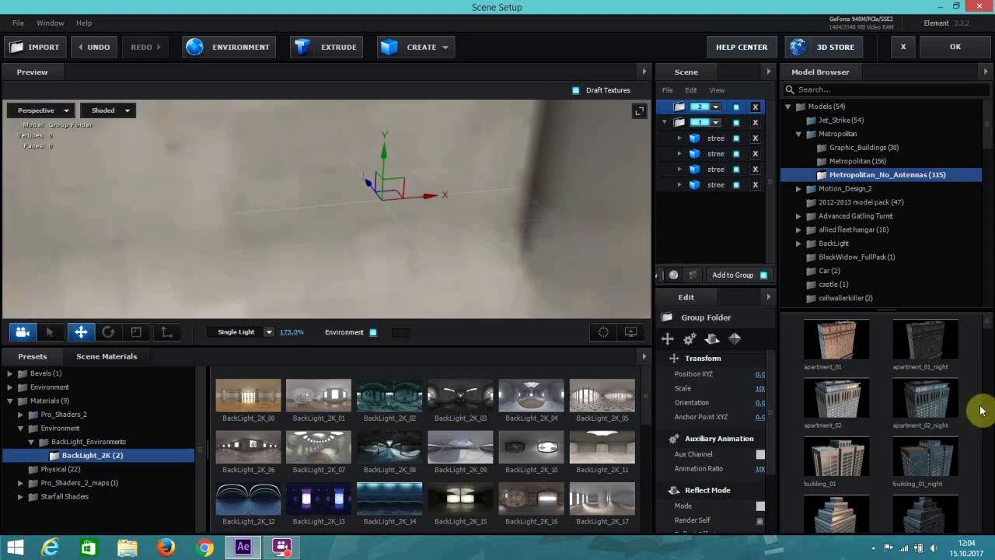
click(948, 410)
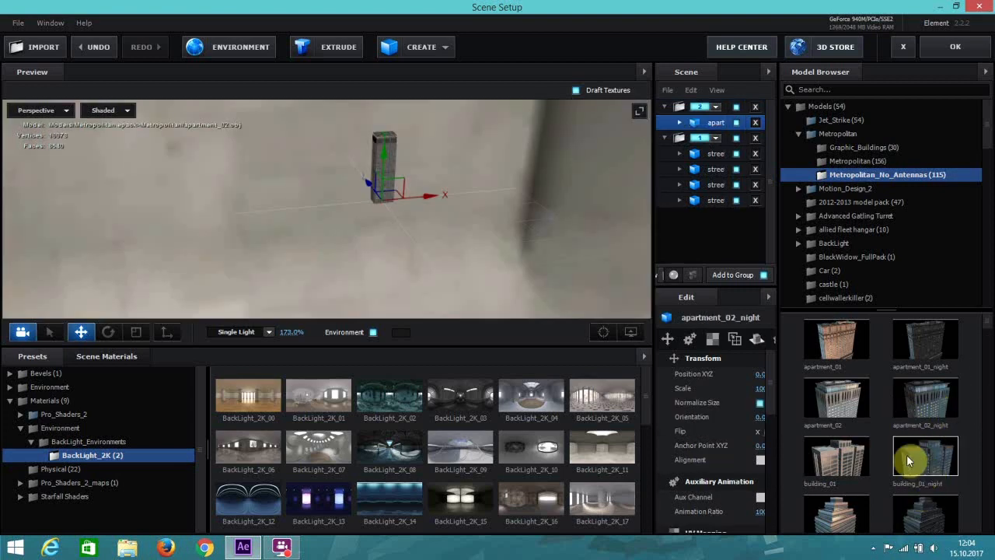
scroll(886, 445, down, 1)
scroll(886, 445, down, 4)
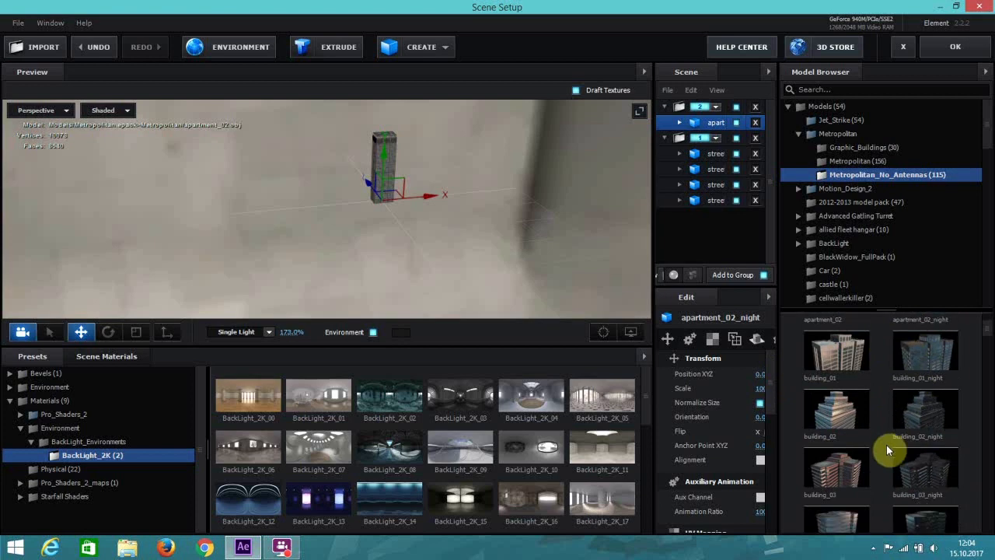
scroll(886, 449, down, 1)
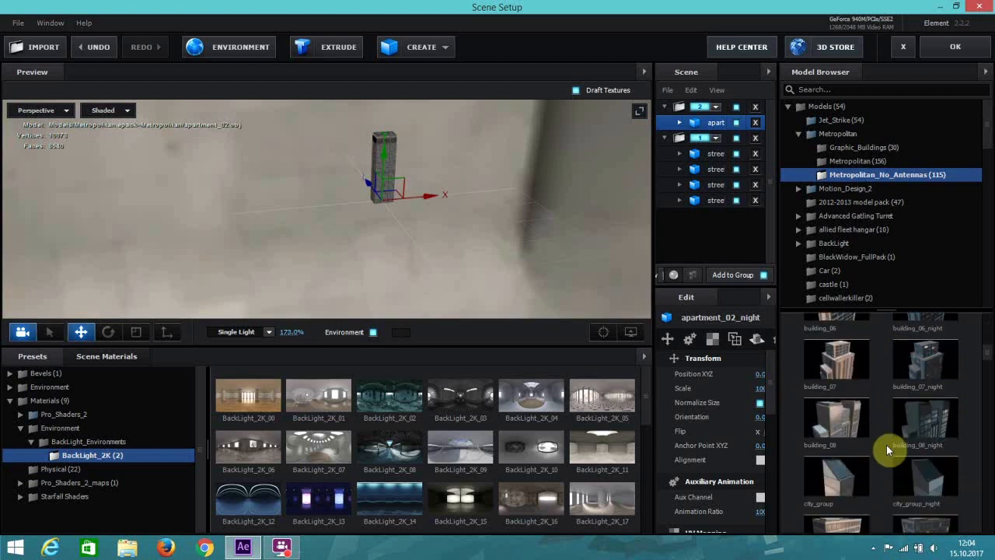
scroll(887, 444, down, 8)
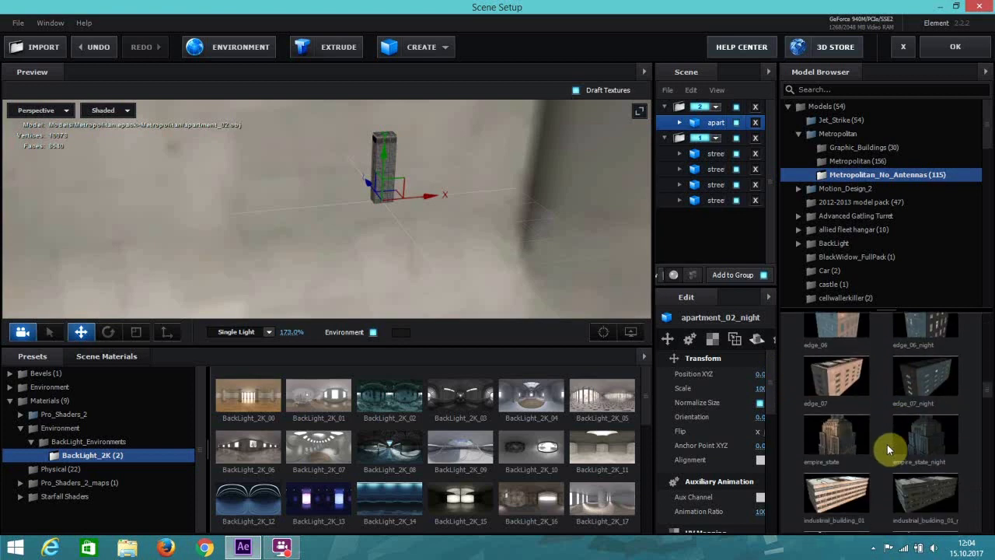
scroll(886, 444, down, 1)
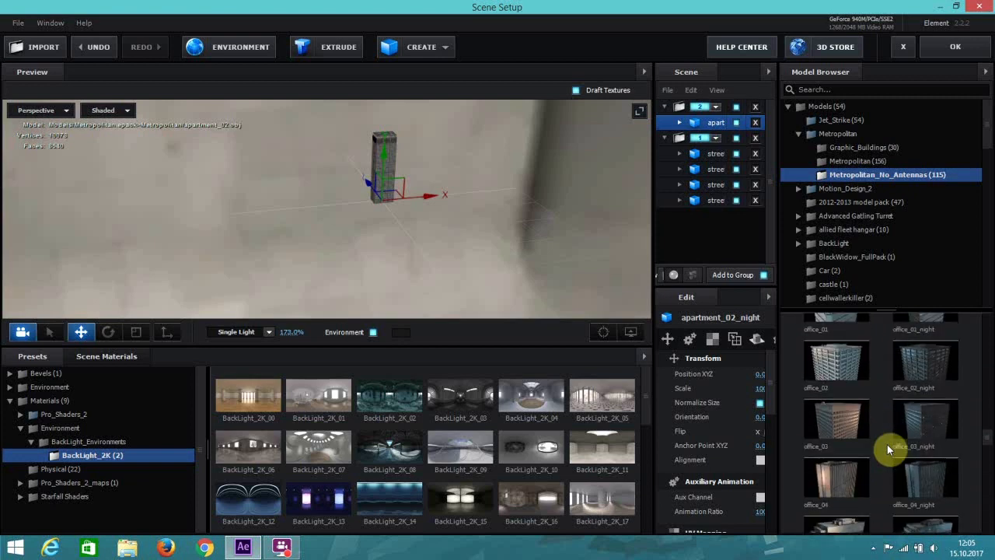
click(930, 408)
click(933, 449)
scroll(932, 451, down, 2)
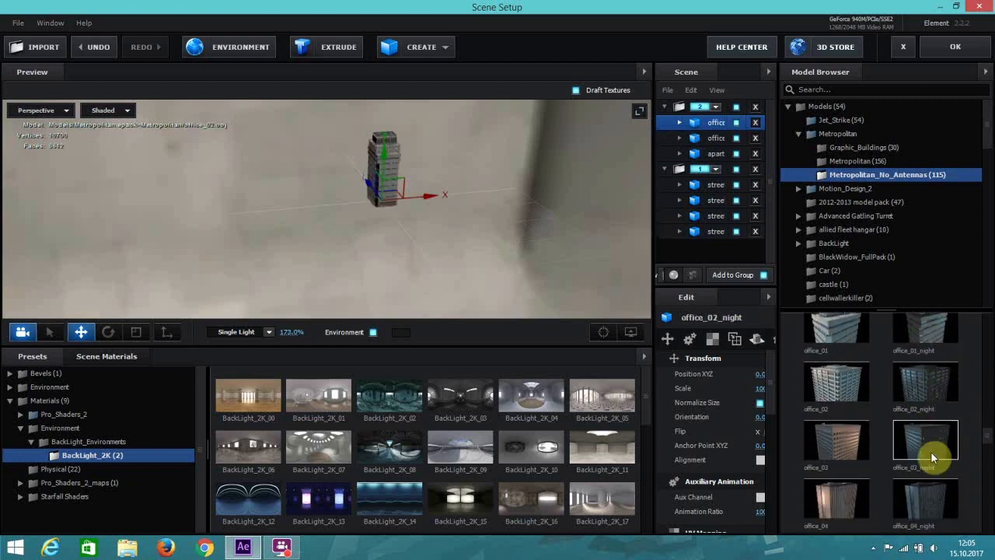
click(931, 444)
scroll(938, 479, down, 1)
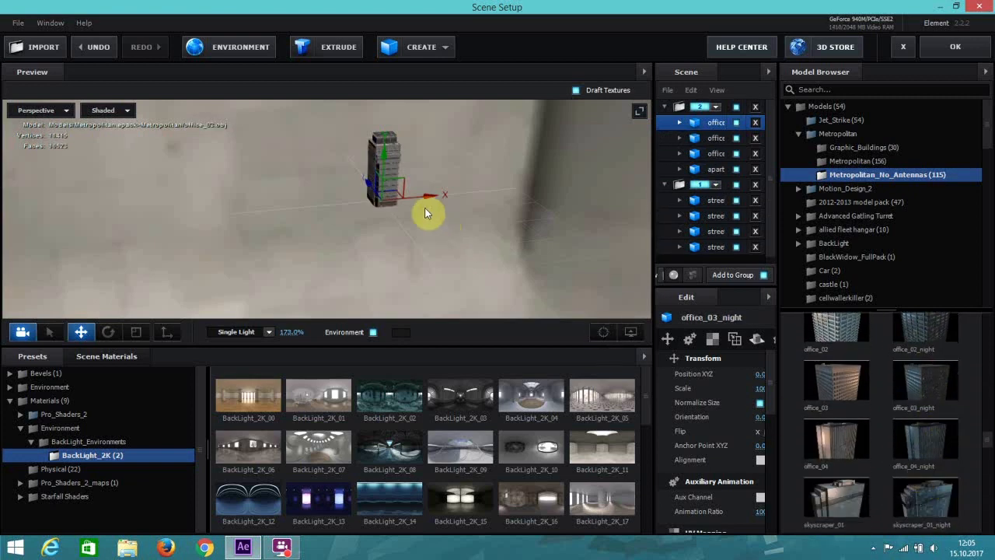
Move the office_03_night building away from the overlapping models in the positive X direction
drag(459, 258, 453, 275)
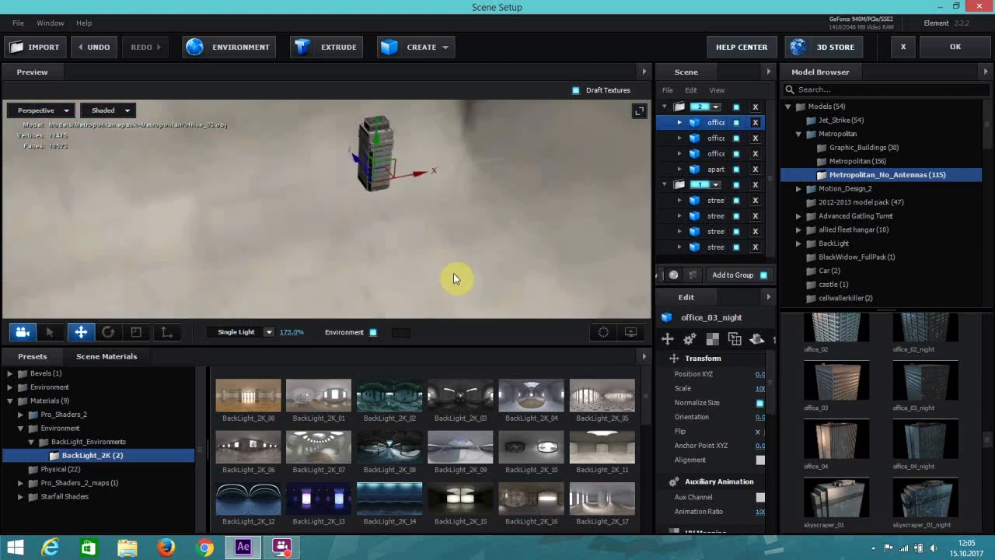
drag(452, 190, 449, 214)
click(603, 332)
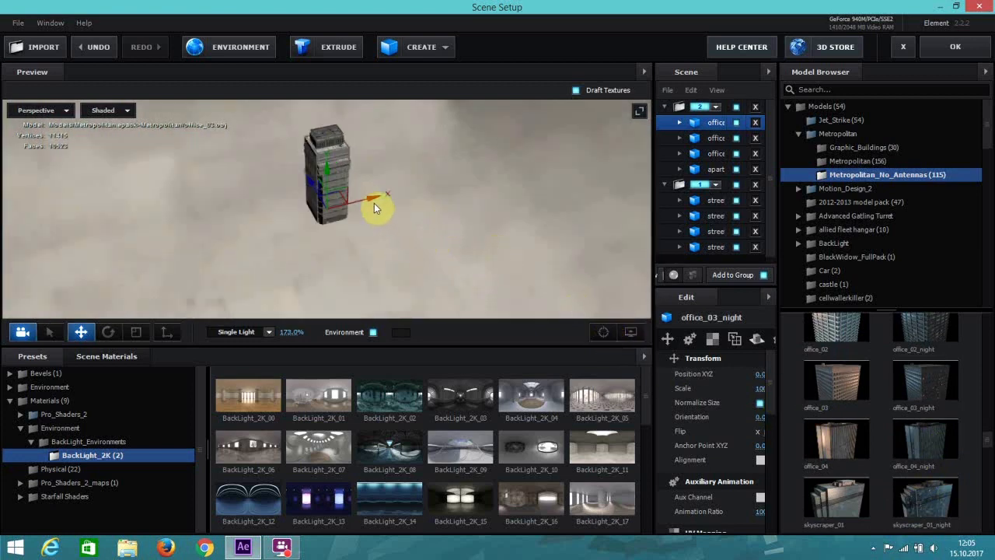
drag(376, 200, 527, 196)
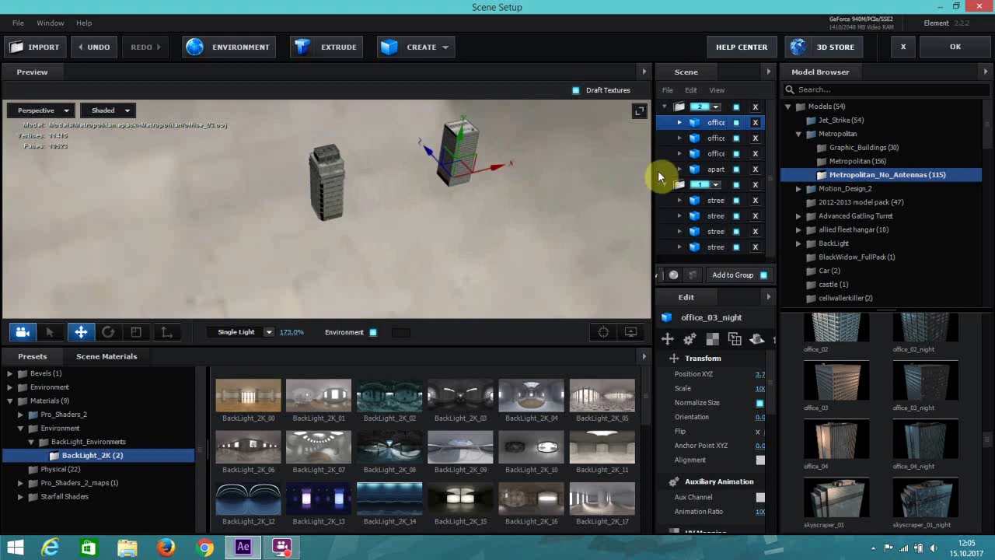
Spread out office_02_night in the negative X direction and office_01_night in the positive Z direction
click(700, 140)
drag(370, 206, 194, 247)
click(714, 155)
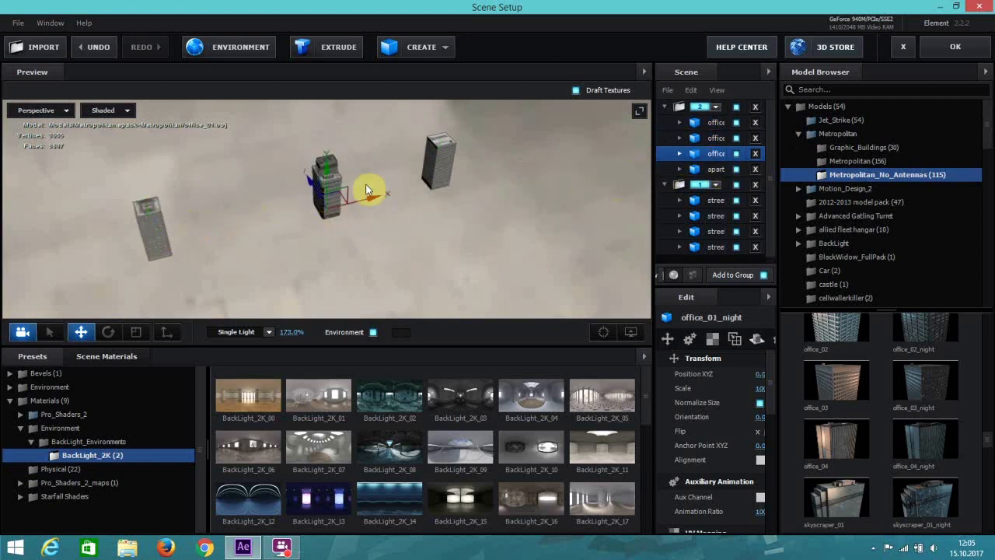
drag(302, 175, 237, 113)
Add the skyscraper_03_night model to the group 2 folder, move it in the negative Z direction and apply the scene
click(694, 166)
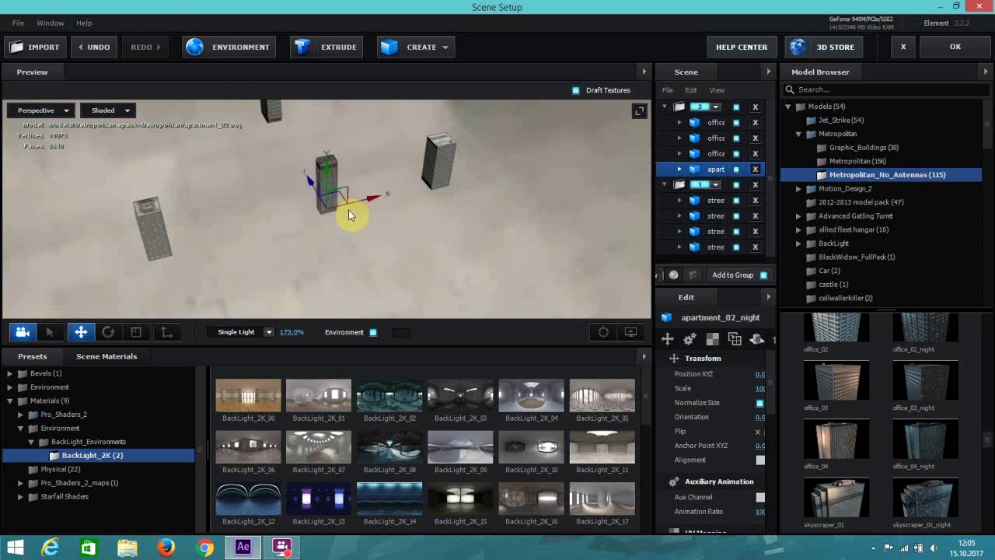
scroll(872, 453, down, 1)
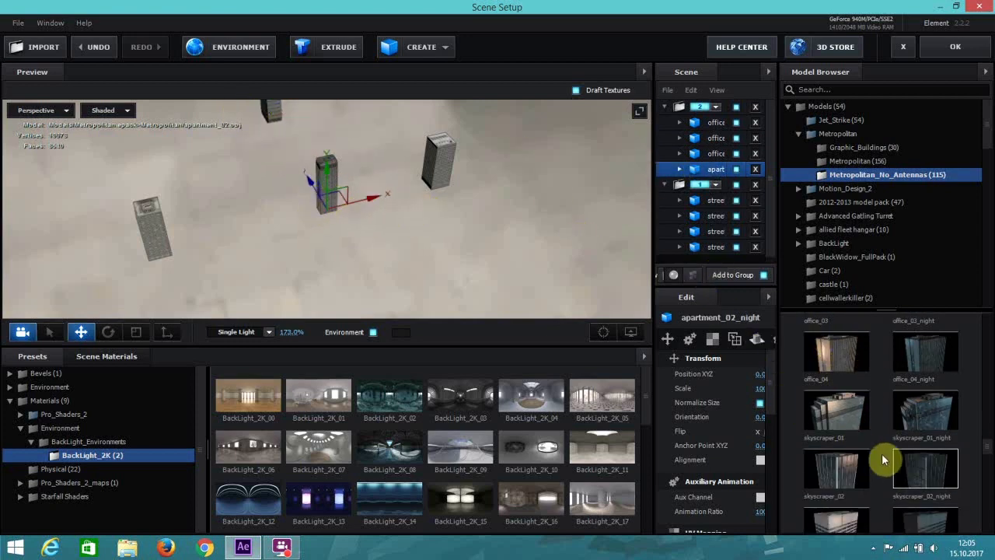
scroll(882, 453, down, 1)
click(924, 483)
drag(309, 183, 367, 236)
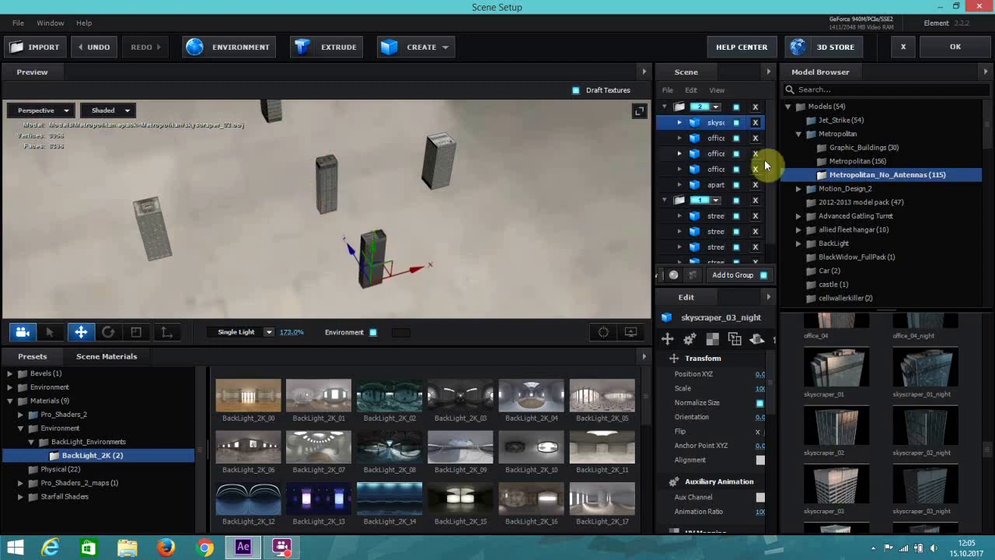
click(935, 50)
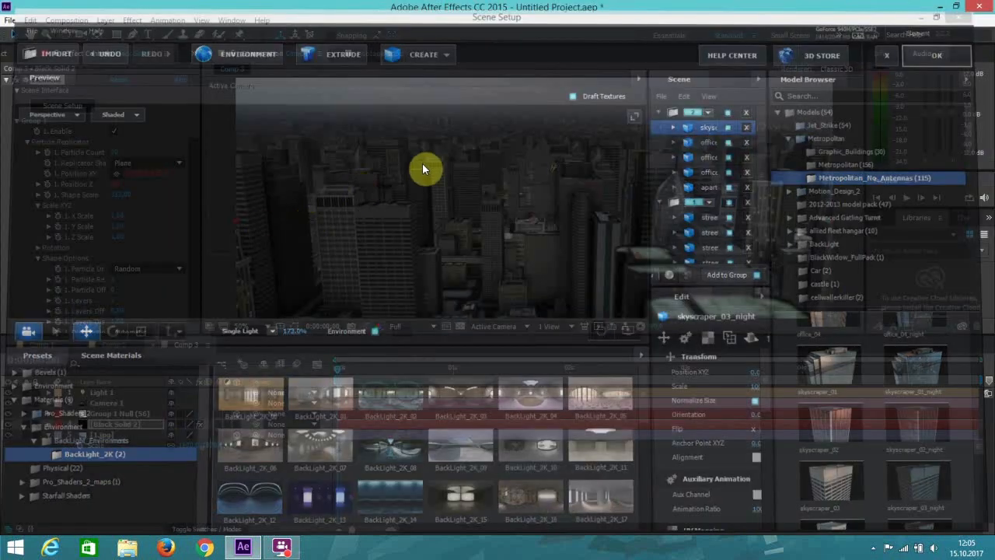
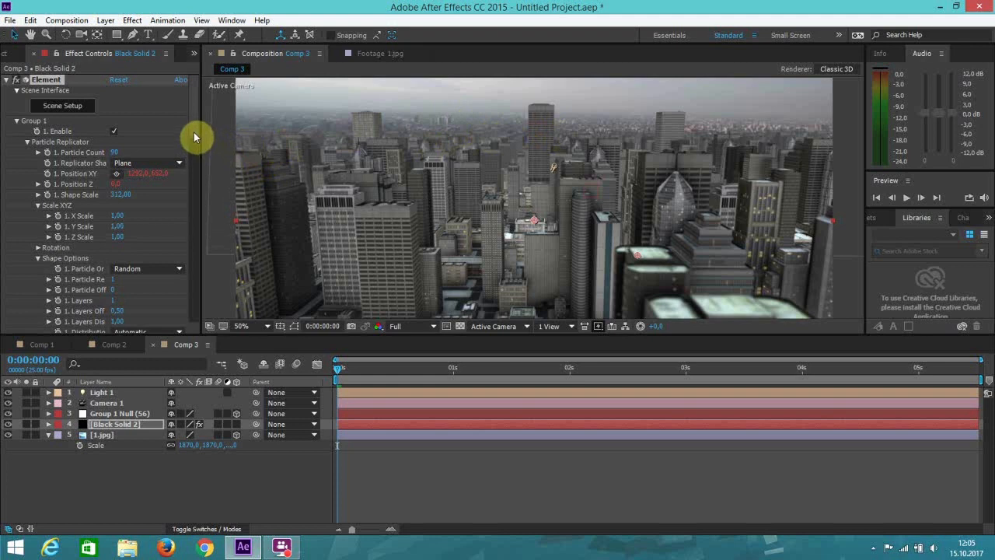
Set the Group 2 particle replicator shape to Plane in the Element effect
scroll(194, 139, down, 4)
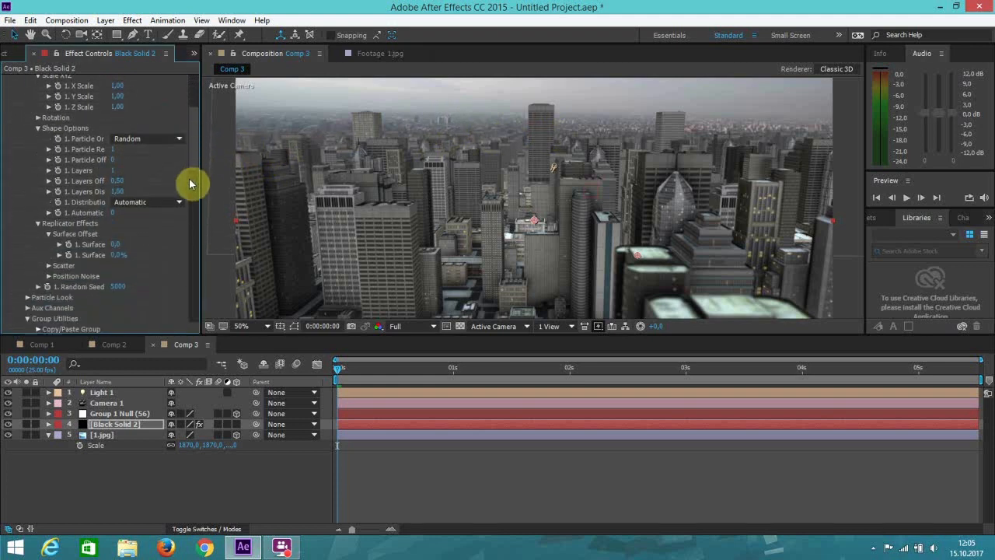
scroll(188, 194, down, 3)
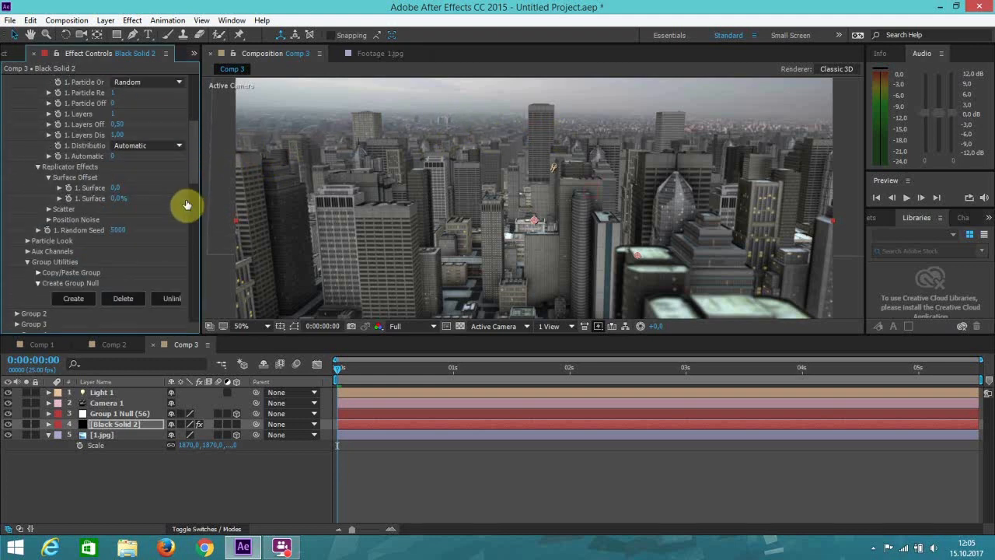
scroll(187, 205, down, 3)
click(16, 218)
click(28, 240)
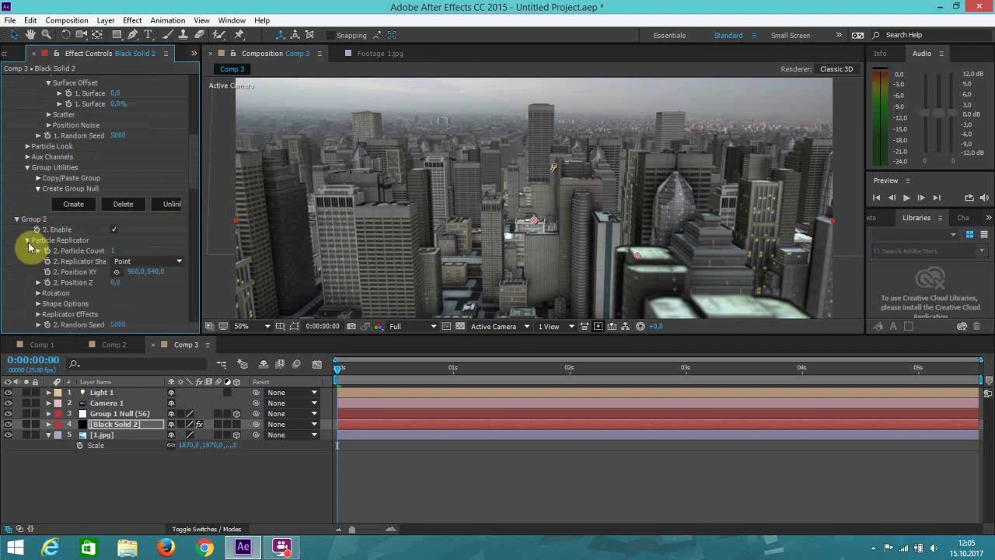
click(124, 262)
click(150, 306)
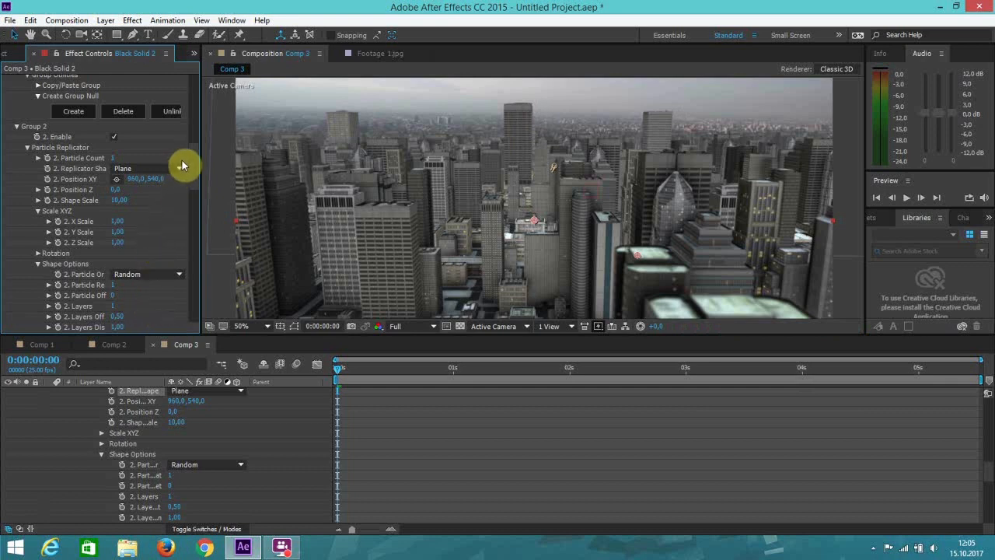
Set the Group 2 particle count to 5 and its shape scale to 22.10
scroll(198, 162, up, 1)
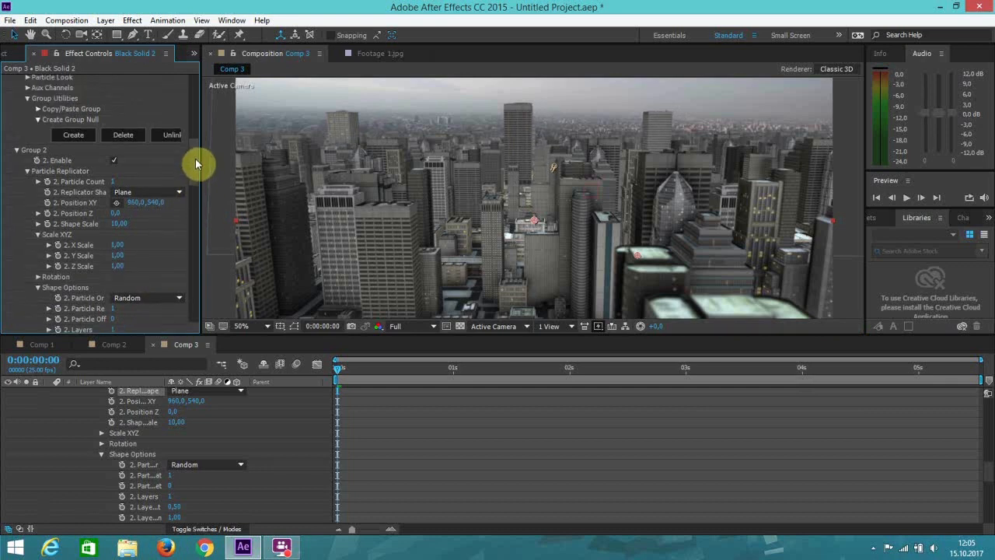
drag(114, 181, 119, 183)
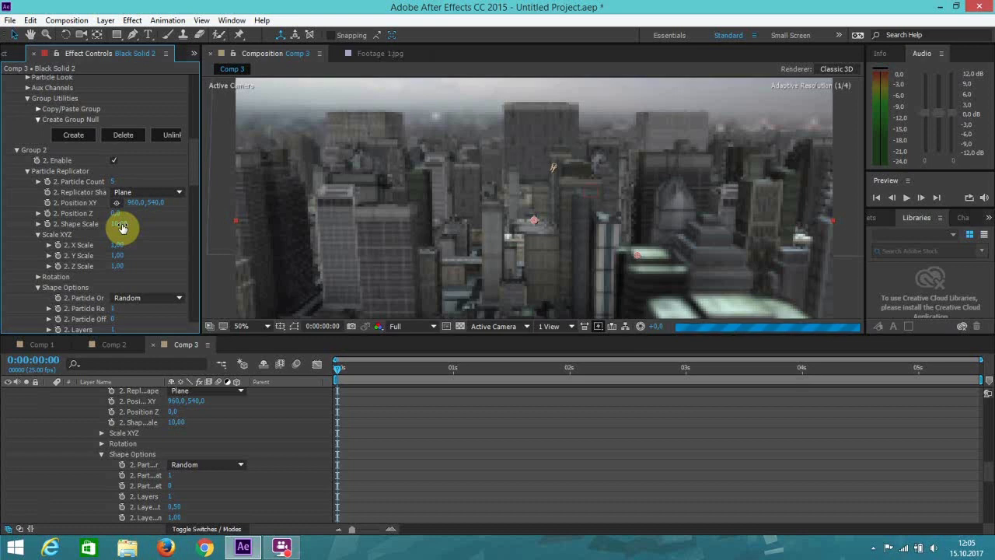
mouse_move(120, 227)
mouse_down()
mouse_move(174, 221)
mouse_move(109, 233)
mouse_up()
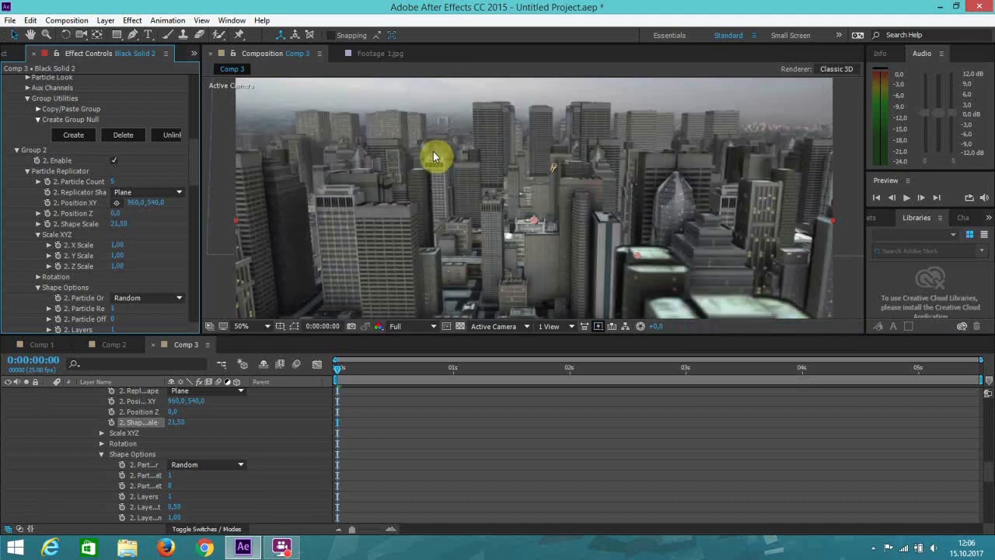
mouse_move(138, 234)
mouse_down()
mouse_move(127, 218)
mouse_move(128, 226)
mouse_up()
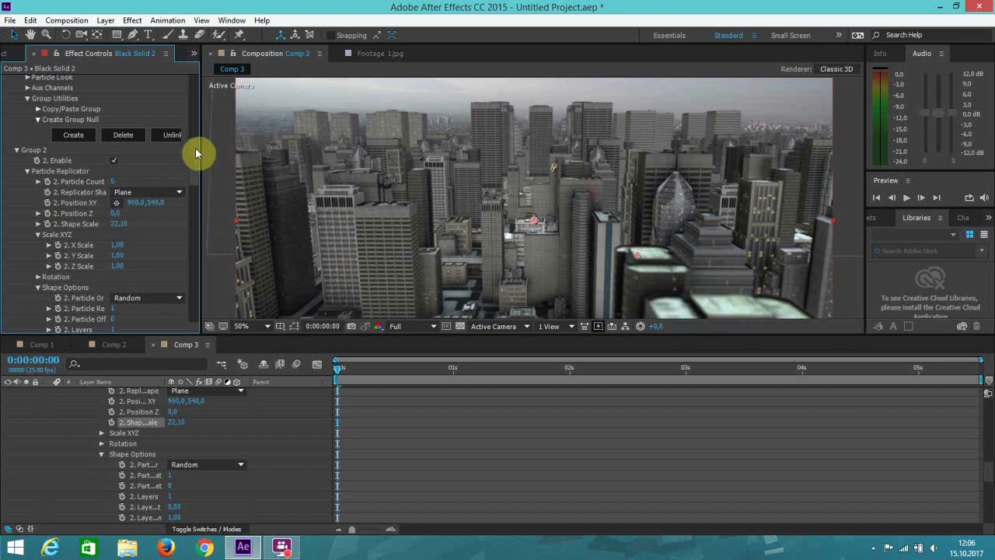
Set the Y rotation in the Group 2 particle look to 90°
scroll(67, 167, down, 5)
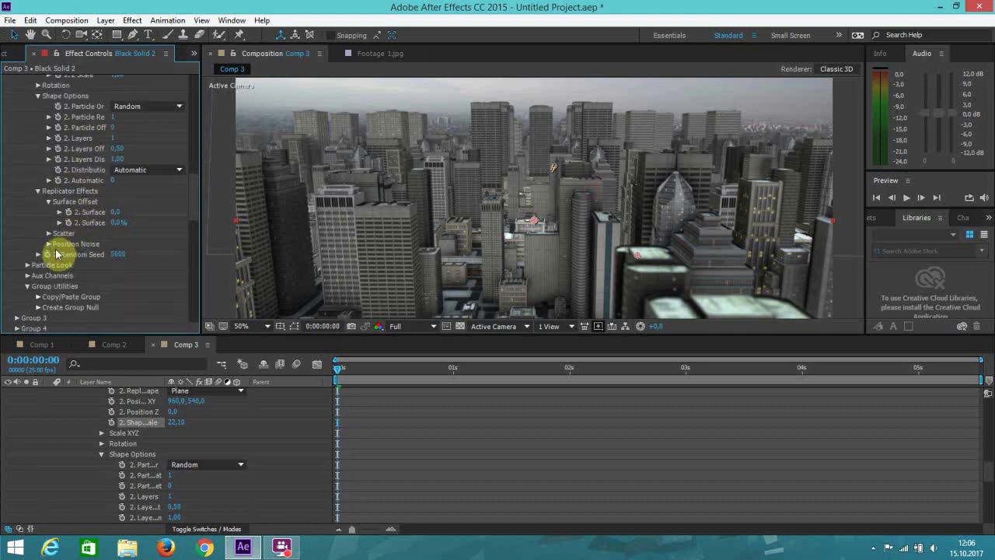
scroll(29, 268, down, 2)
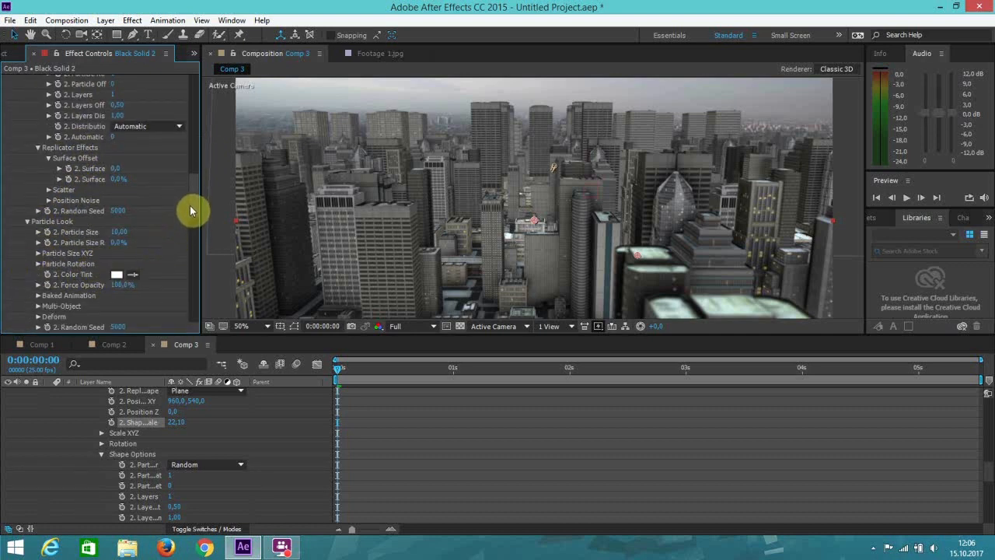
scroll(190, 203, down, 2)
scroll(188, 212, down, 1)
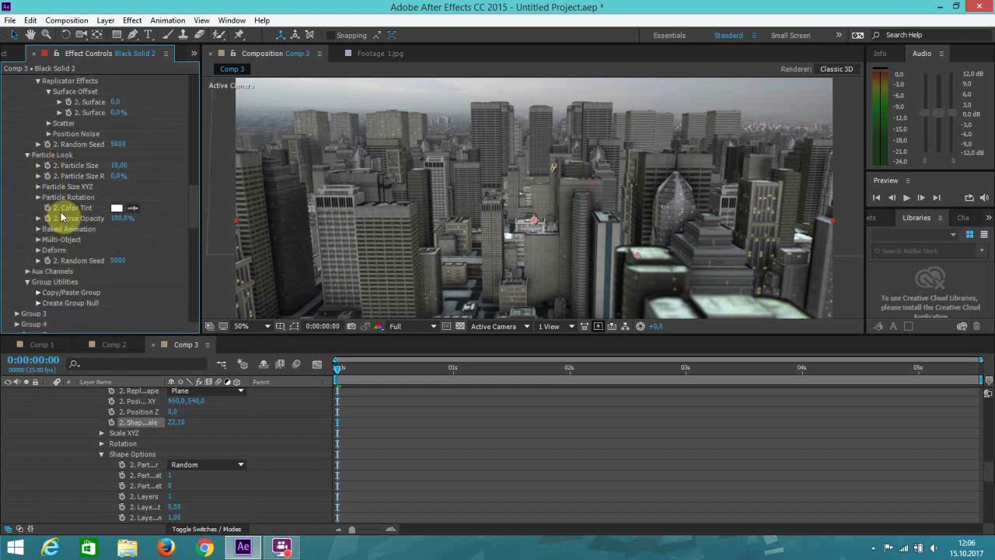
click(38, 197)
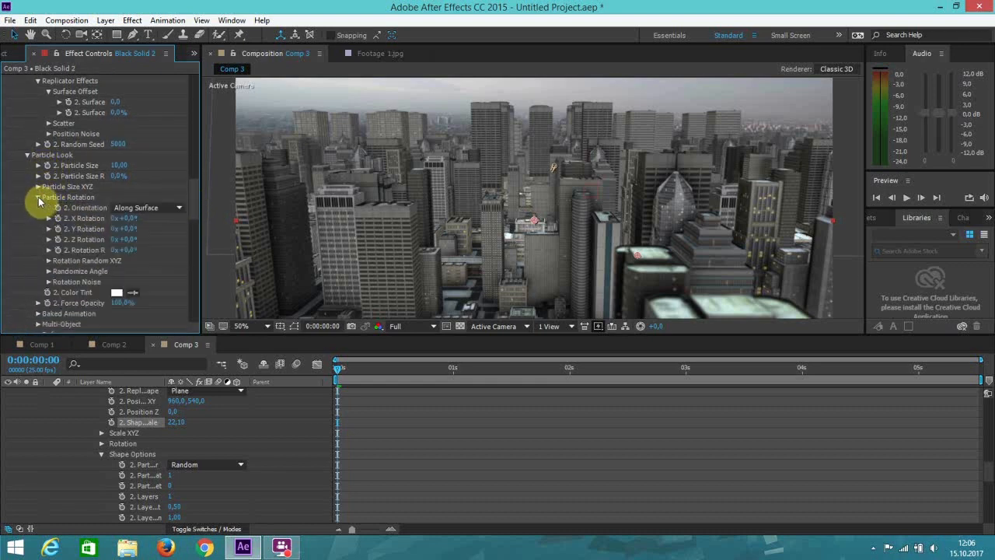
click(130, 229)
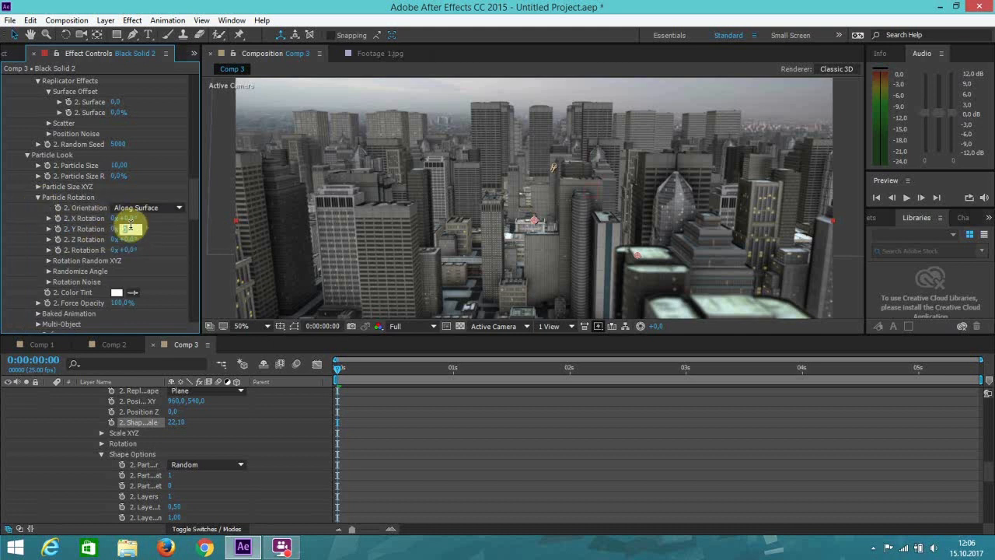
text(8)
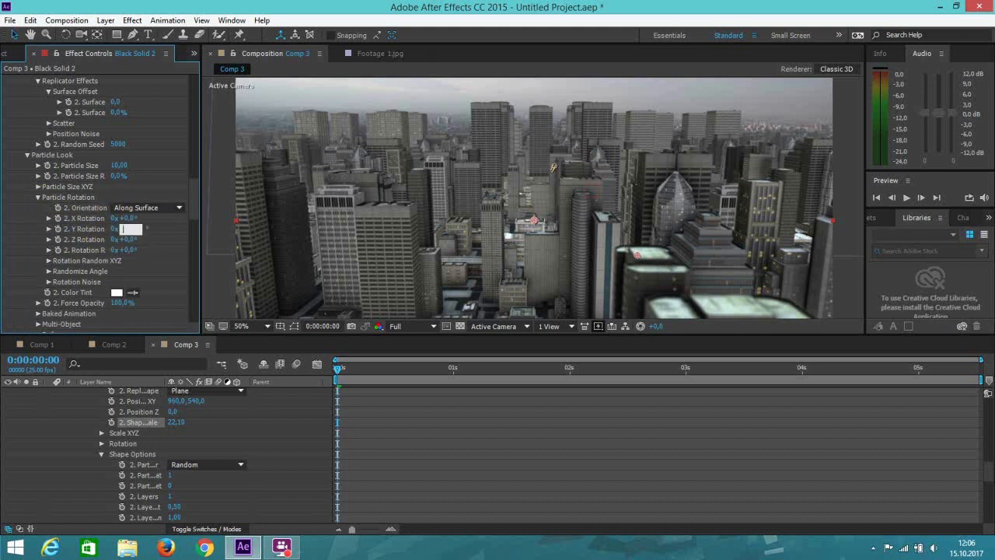
text(0)
key(Return)
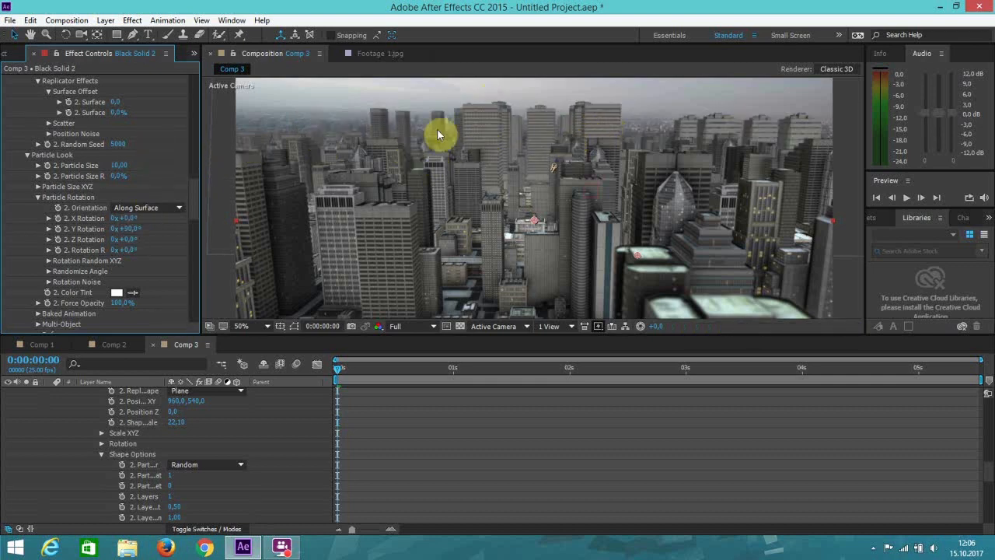
Reopen the Element scene setup and move office_03_night in the negative X and positive Z directions, beside office_01_night
drag(194, 194, 195, 81)
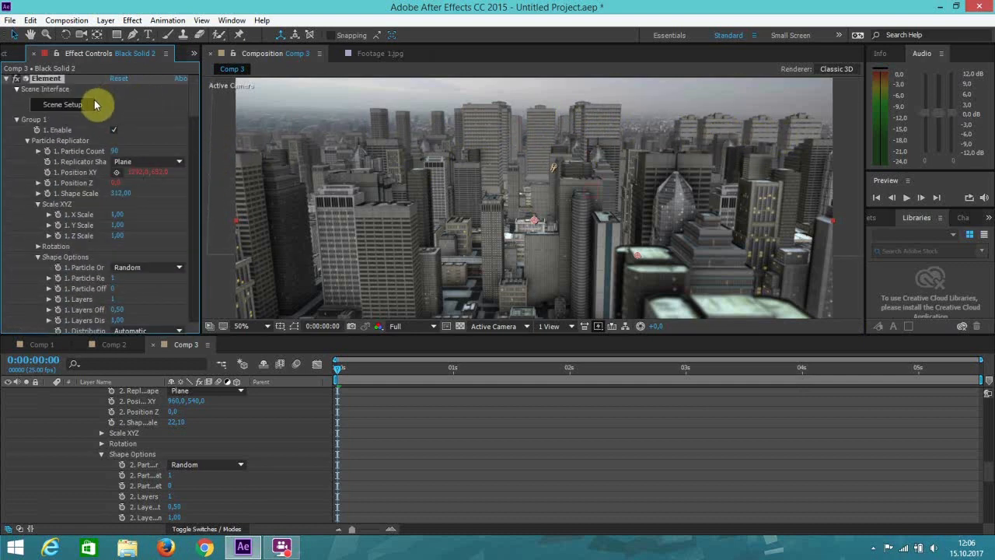
click(88, 105)
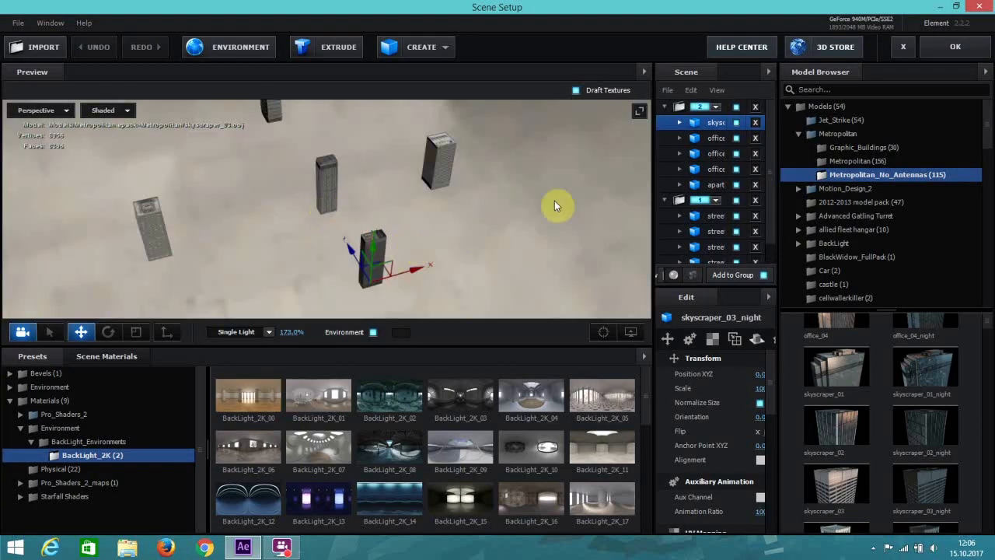
click(722, 139)
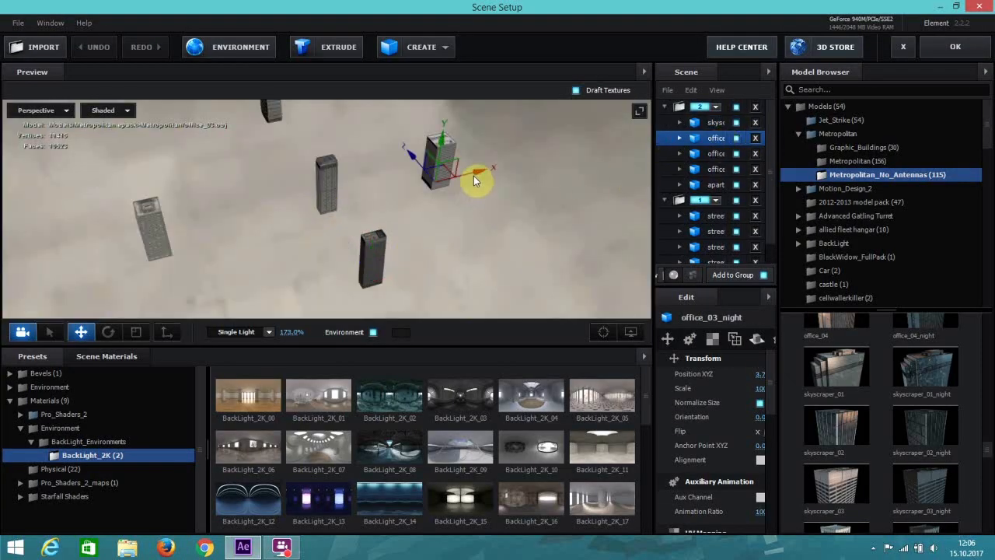
drag(474, 176, 293, 113)
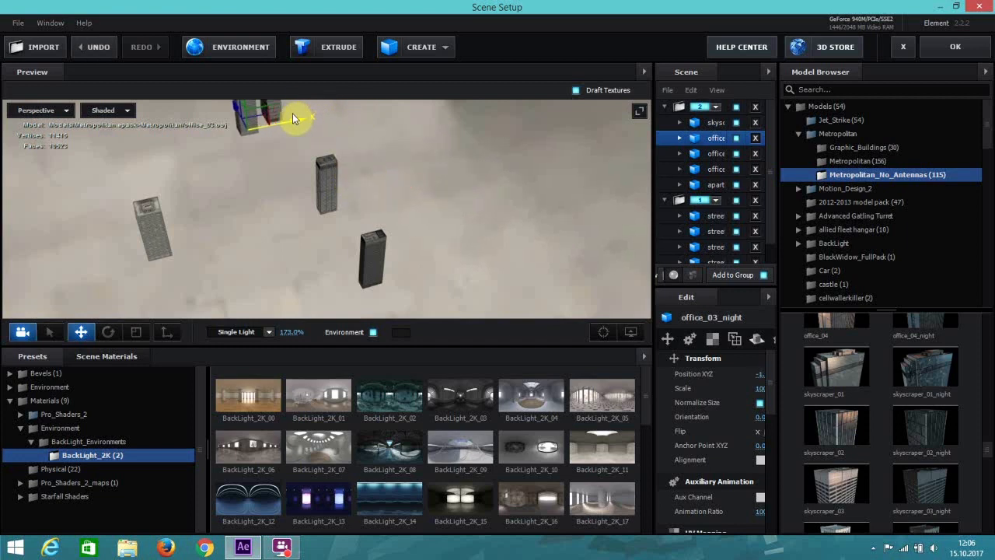
Move office_02_night in the positive X direction to the other side of the apartment building
click(705, 153)
drag(207, 239, 428, 225)
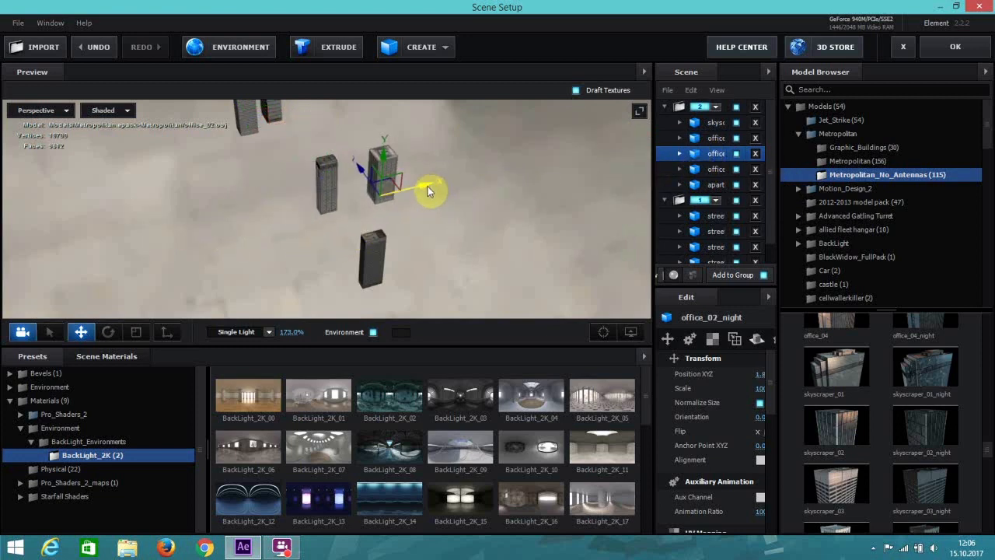
drag(427, 186, 439, 183)
Move skyscraper_03_night in the negative X and positive Z directions toward the other office buildings and apply the scene
click(706, 169)
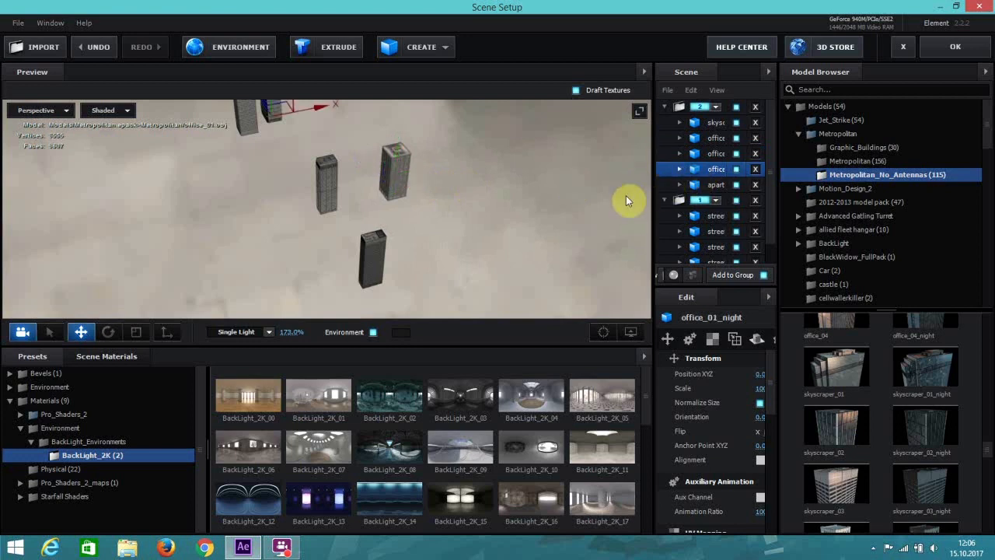
click(707, 201)
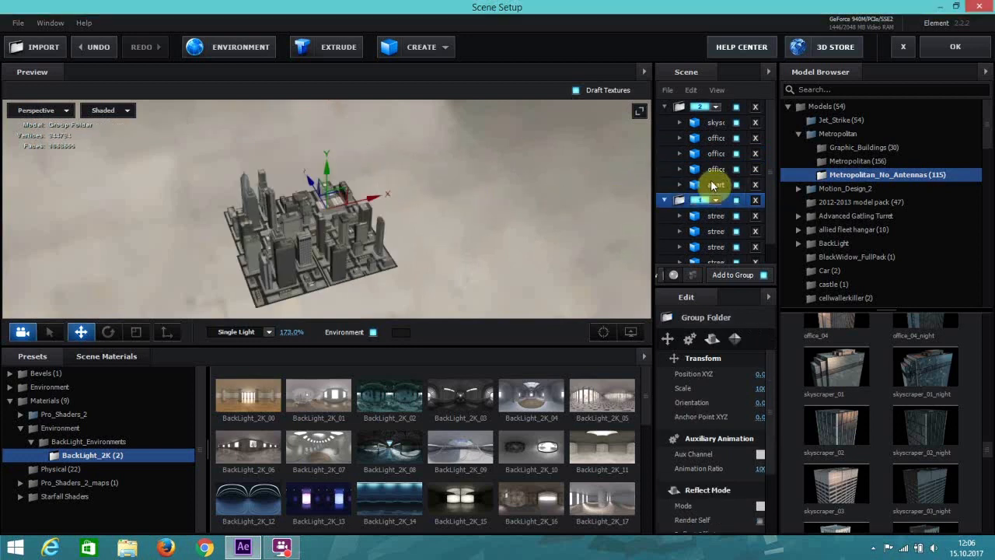
click(709, 183)
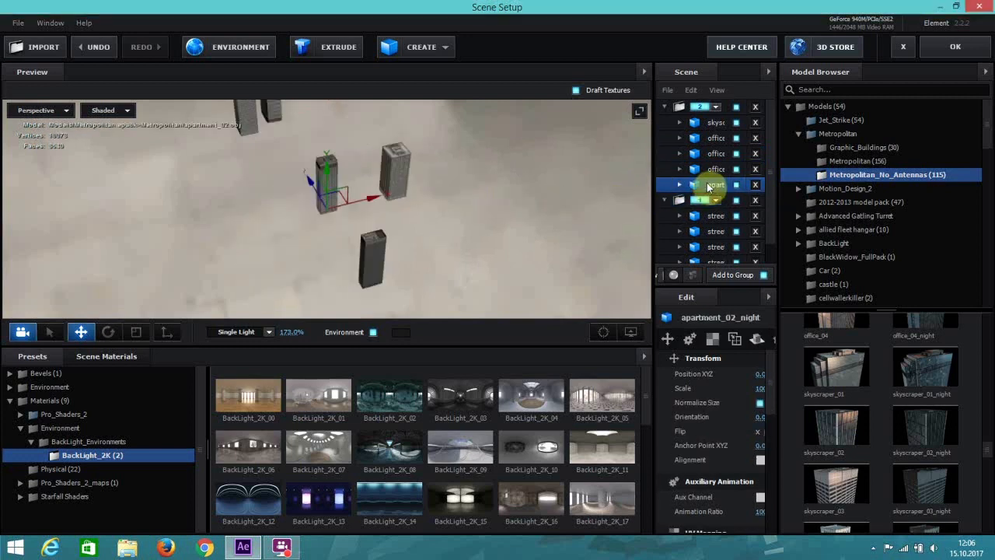
click(708, 128)
drag(365, 264, 260, 155)
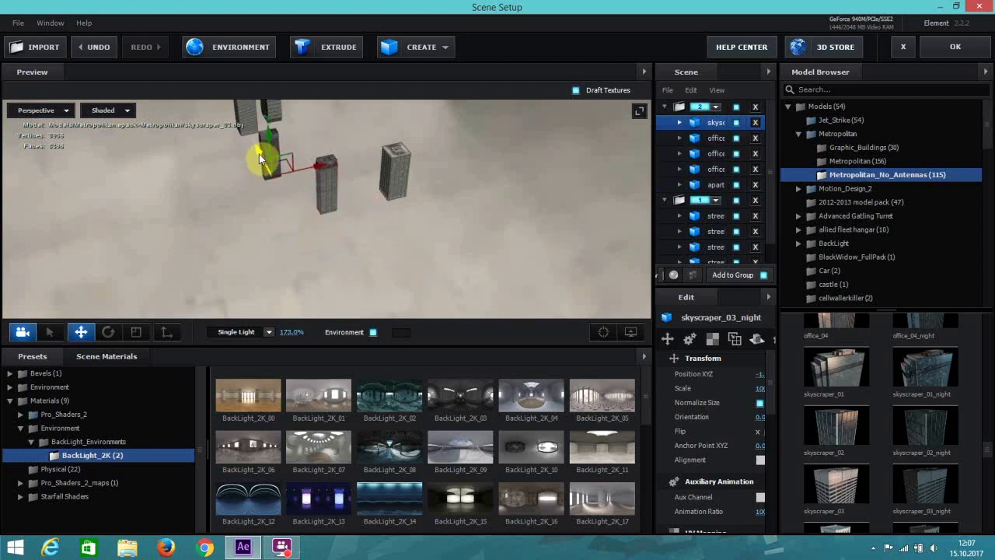
click(929, 48)
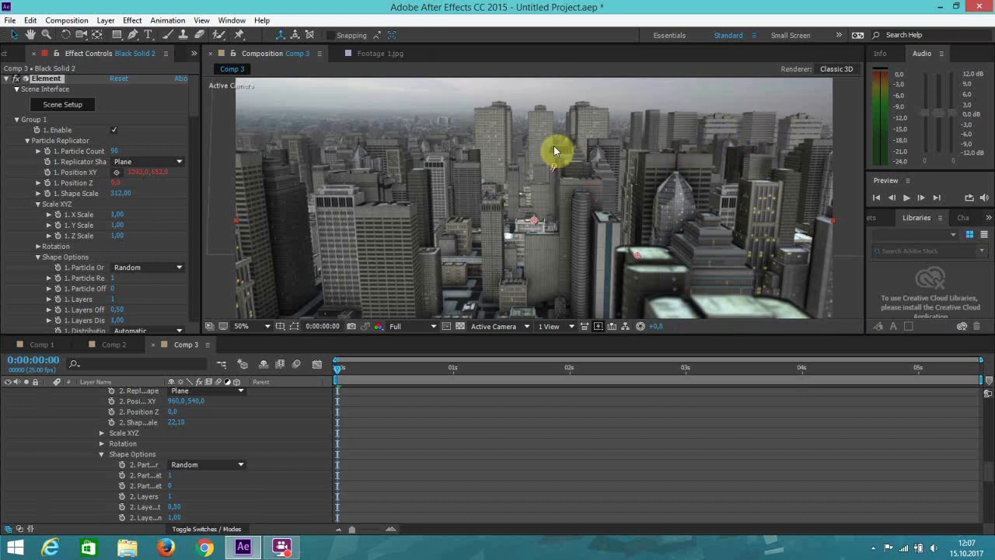
Reopen the Element scene setup, move office_02_night in the negative X direction and shift office_01_night slightly in negative Z, tightening the cluster
click(81, 110)
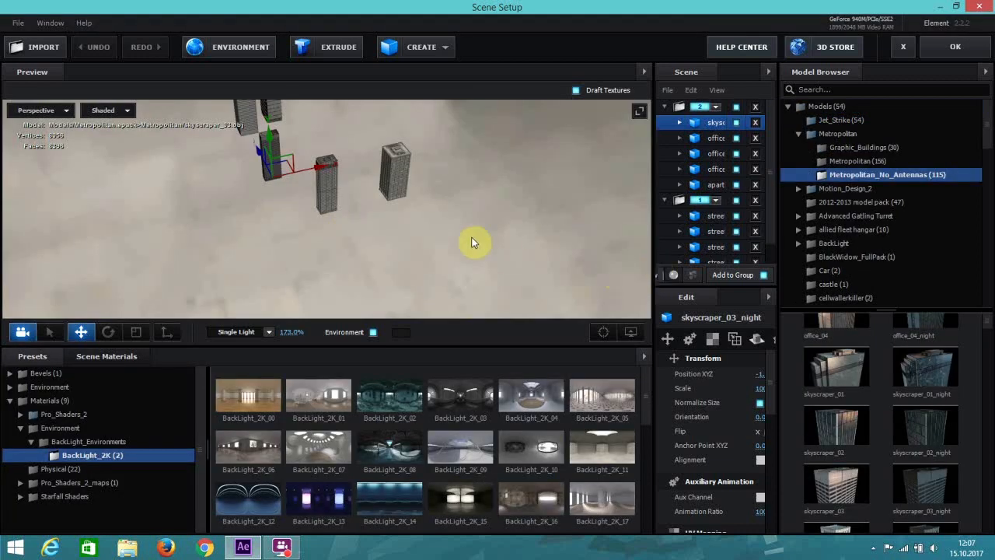
drag(432, 196, 467, 245)
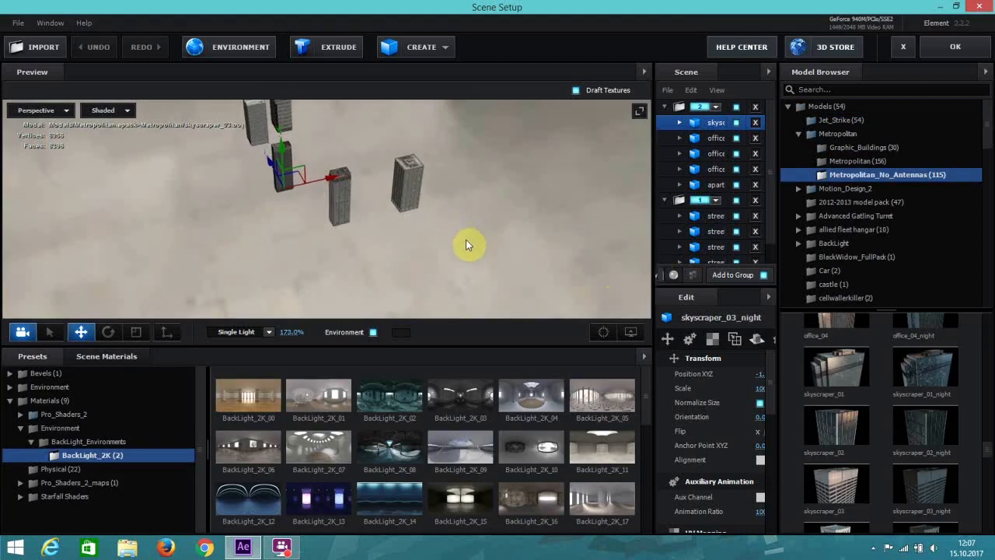
click(704, 139)
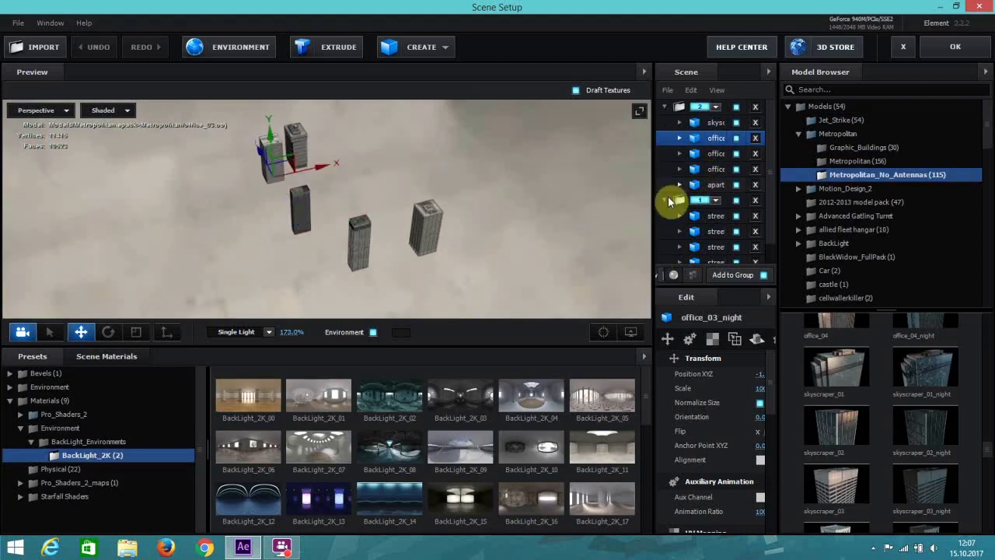
click(698, 153)
drag(401, 216, 394, 192)
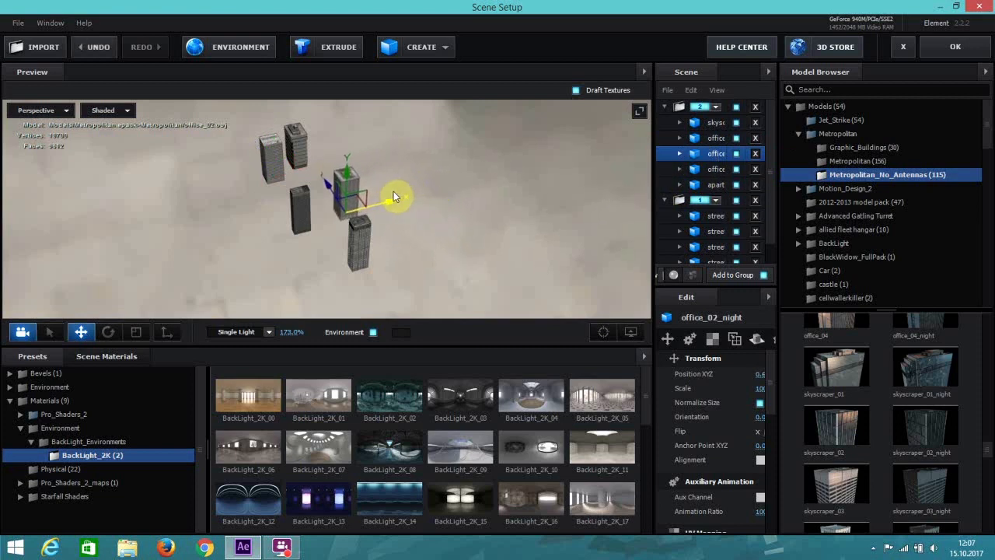
click(702, 169)
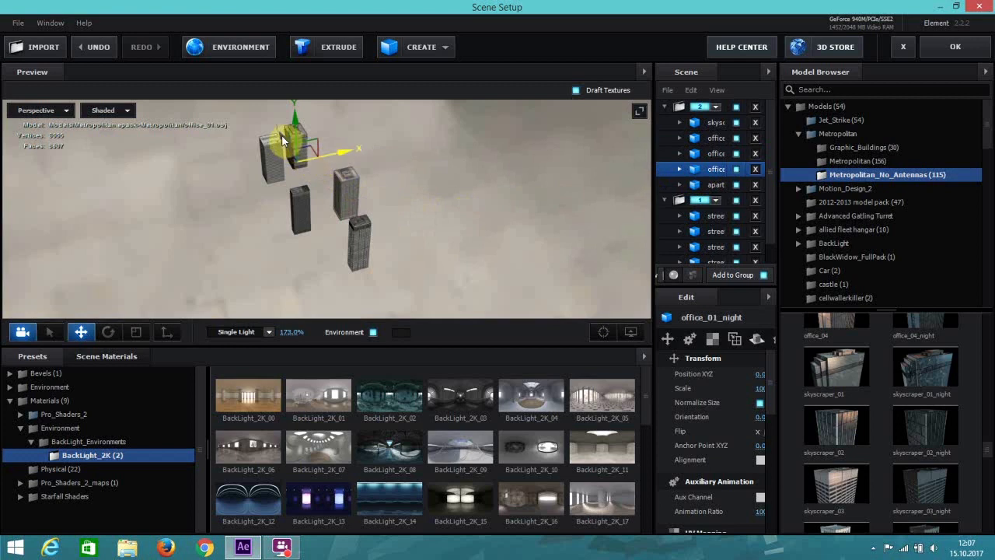
drag(285, 140, 294, 152)
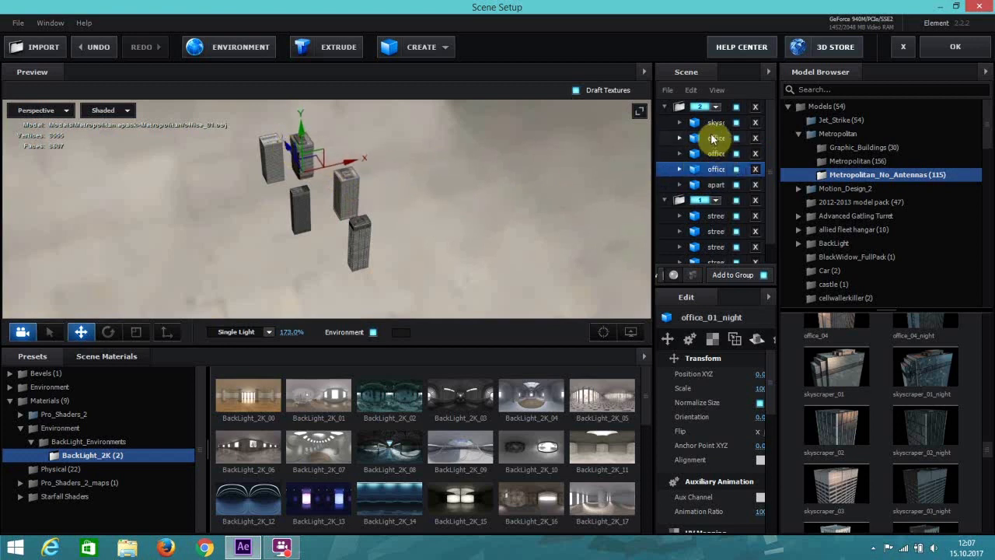
Move apartment_02_night in the positive Z direction in among the Group 2 office buildings and apply the scene
click(711, 123)
click(698, 140)
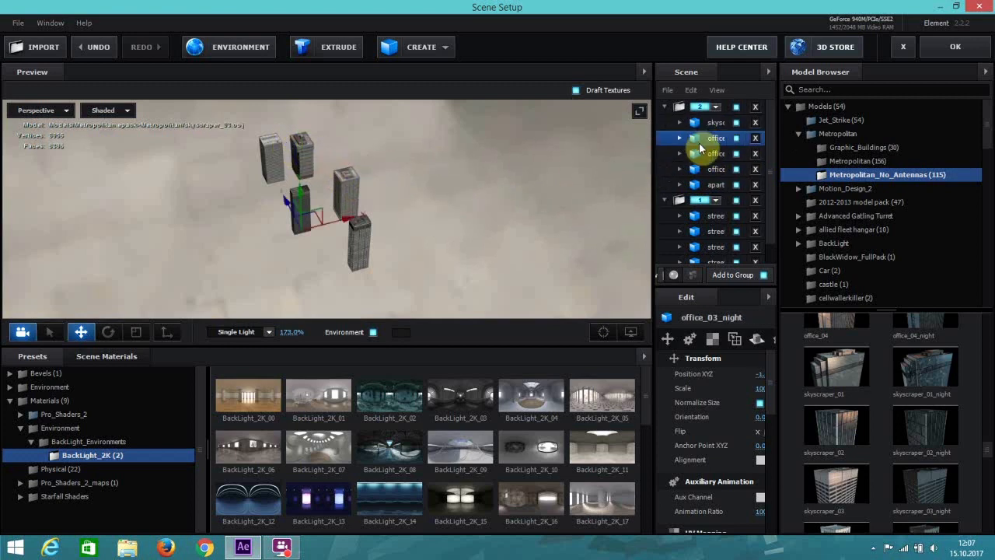
click(699, 152)
click(705, 168)
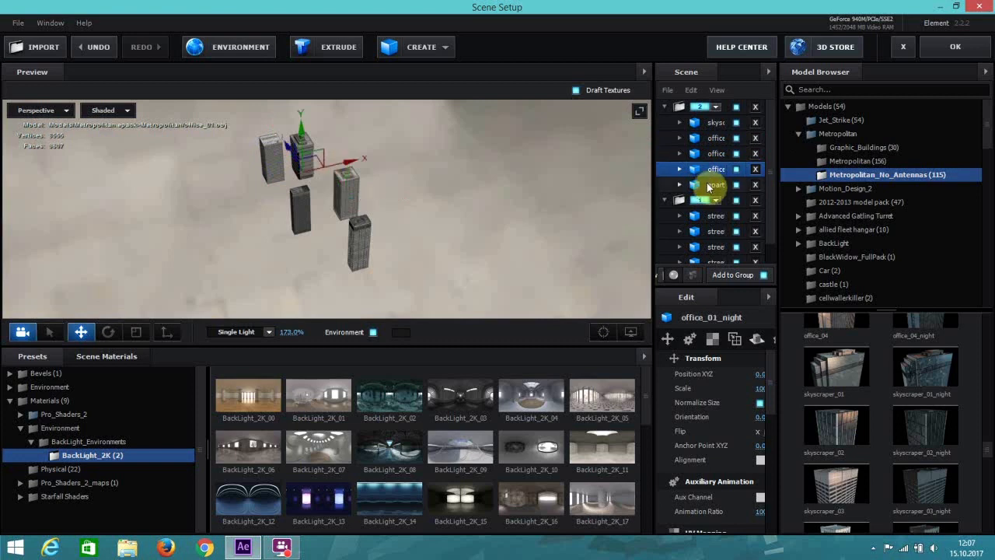
click(707, 183)
drag(338, 237, 313, 171)
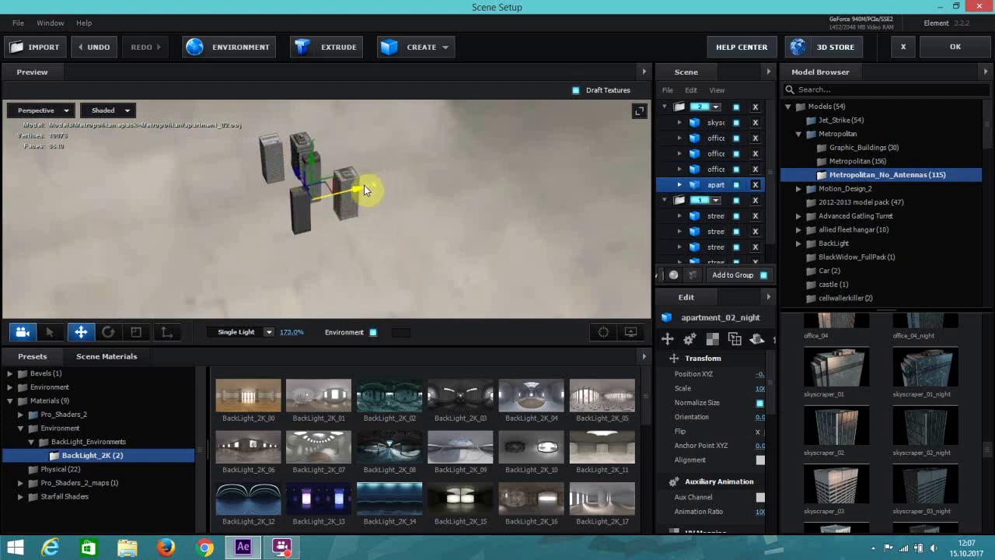
click(942, 50)
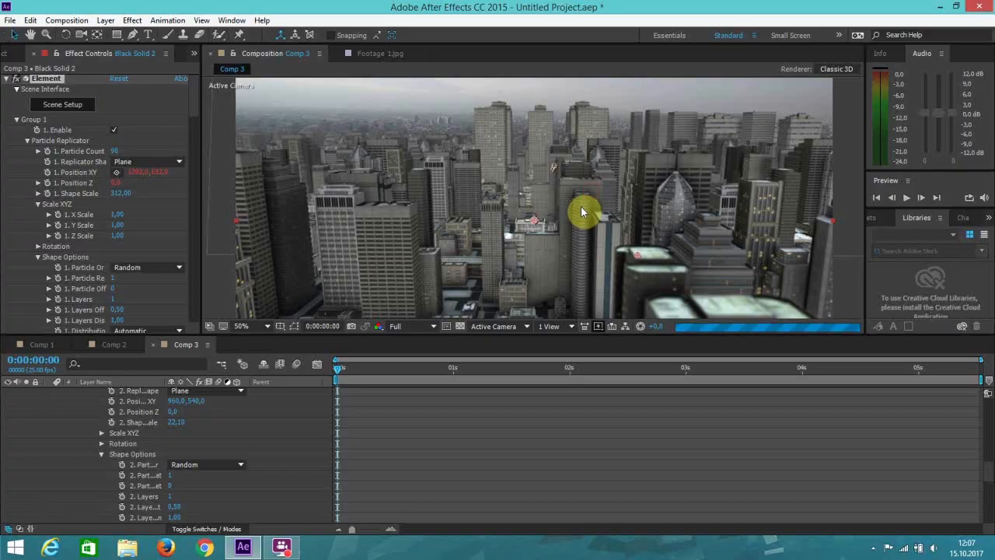
Reopen the scene setup, select all five Group 2 buildings, move them together in the positive X and Z directions, and apply the scene
click(83, 108)
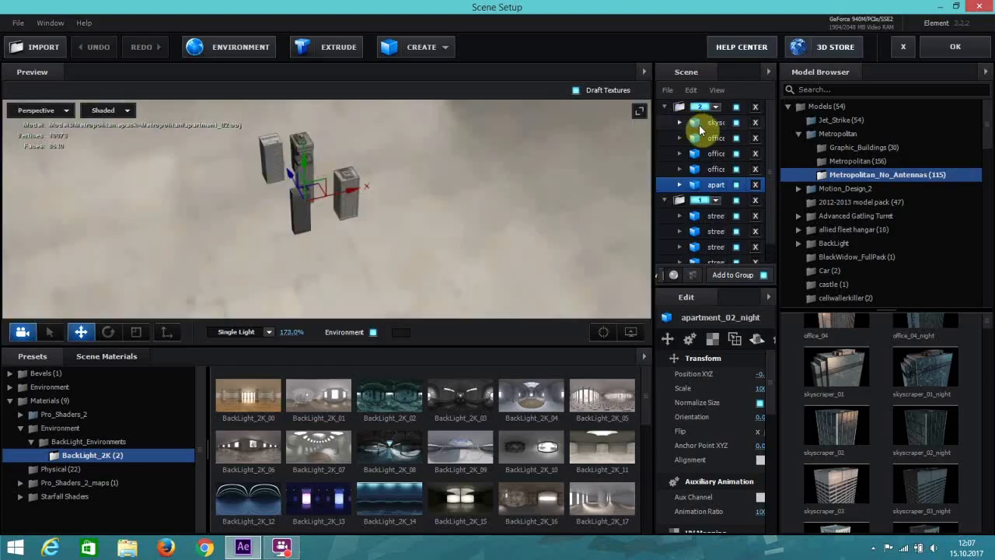
drag(699, 124, 692, 188)
drag(375, 188, 304, 196)
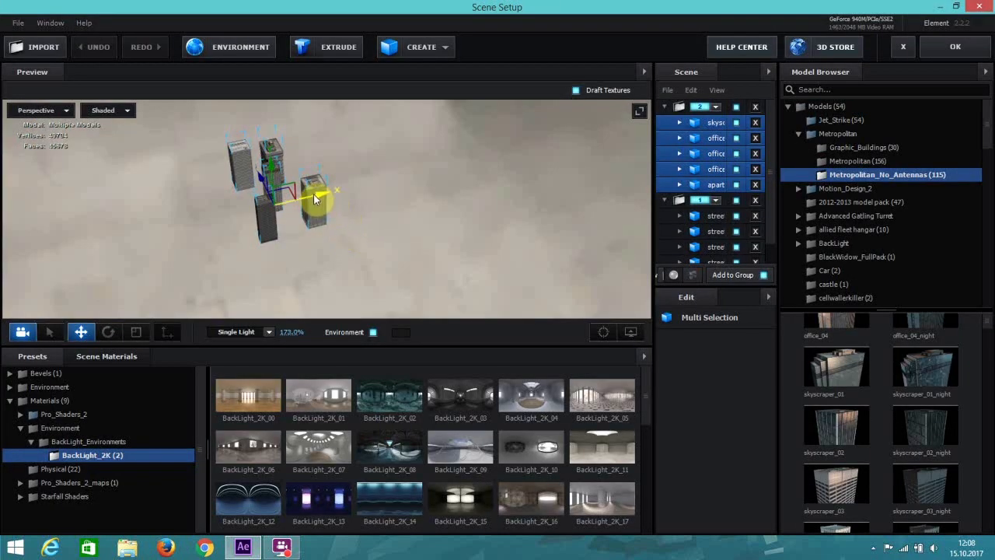
drag(315, 199, 417, 191)
drag(345, 159, 308, 102)
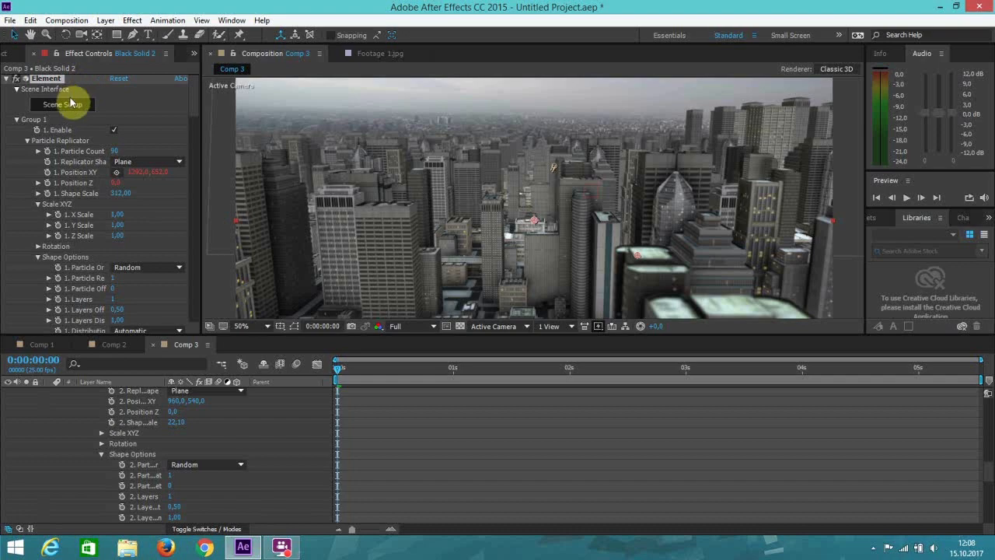
Reopen the scene setup, move the five selected Group 2 buildings together in the negative Z direction, and apply the scene
click(68, 106)
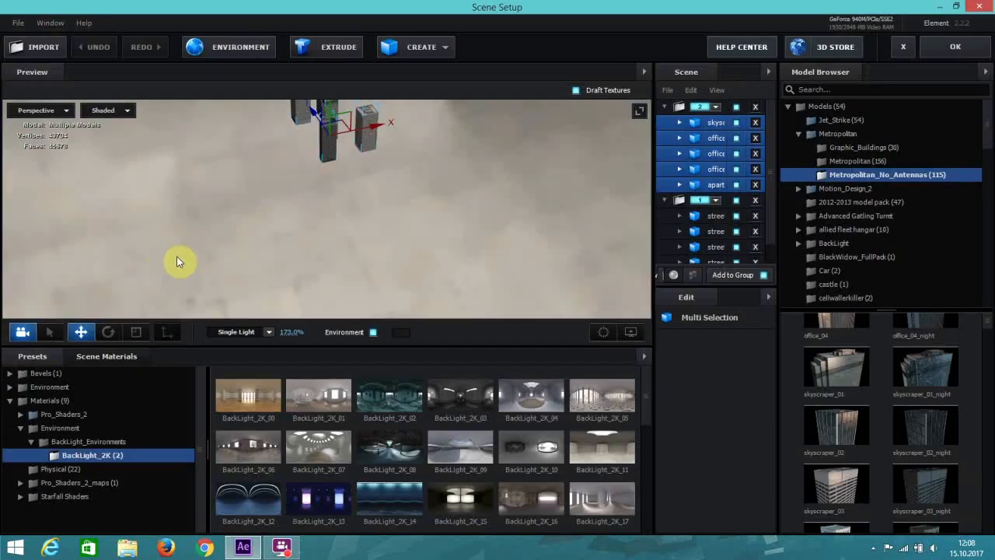
drag(178, 256, 323, 234)
scroll(306, 278, down, 3)
drag(313, 277, 265, 251)
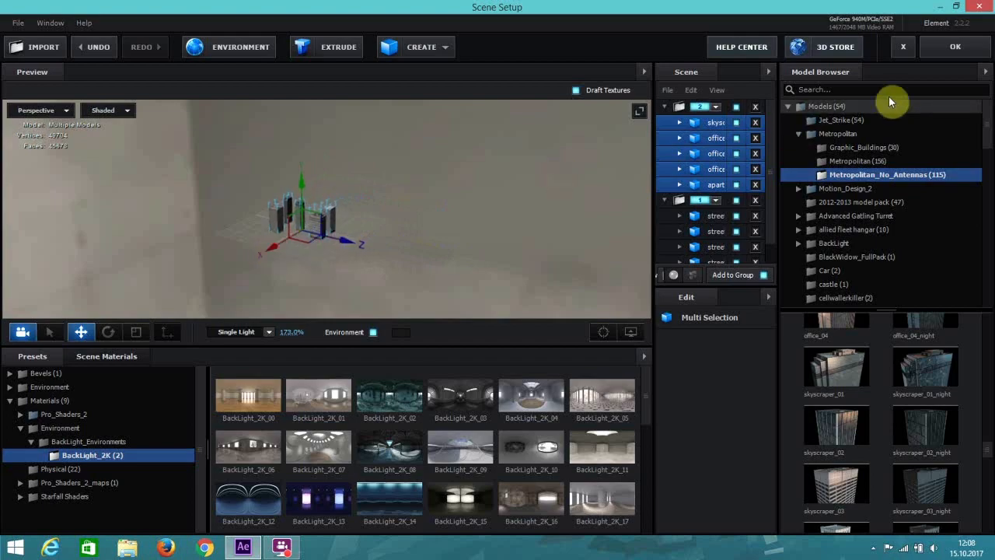
click(937, 49)
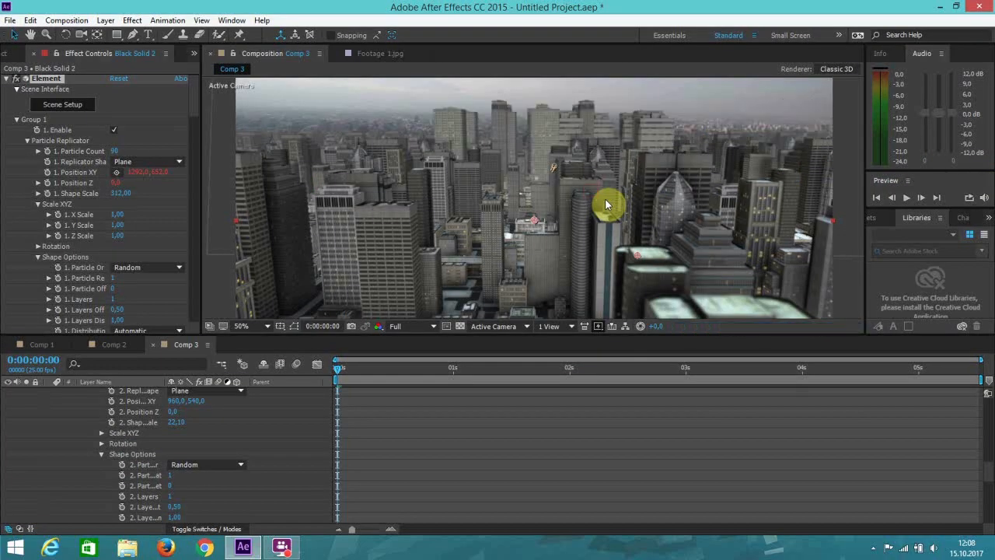
Move the five selected buildings further in the positive X direction in two rounds, applying the scene each time
click(78, 112)
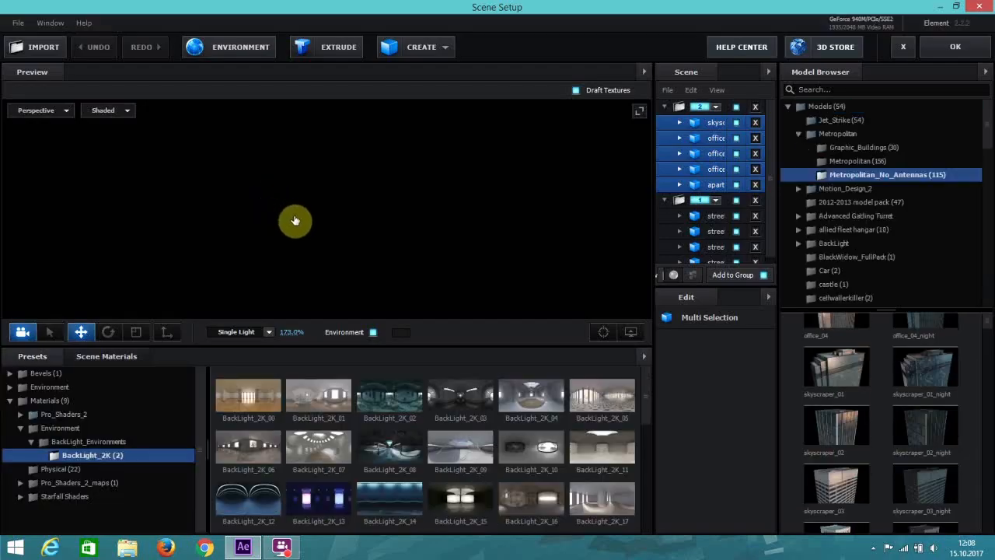
drag(296, 216, 261, 257)
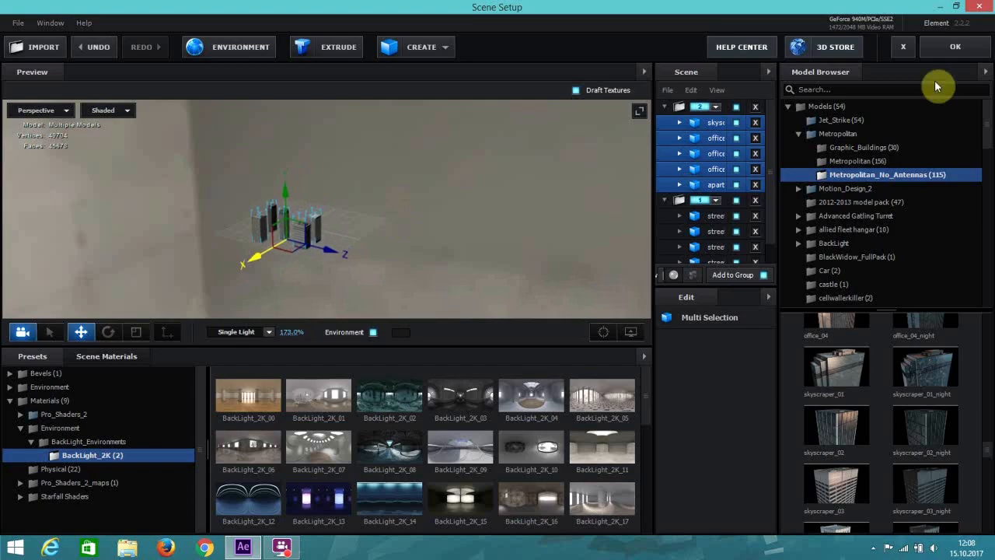
click(956, 48)
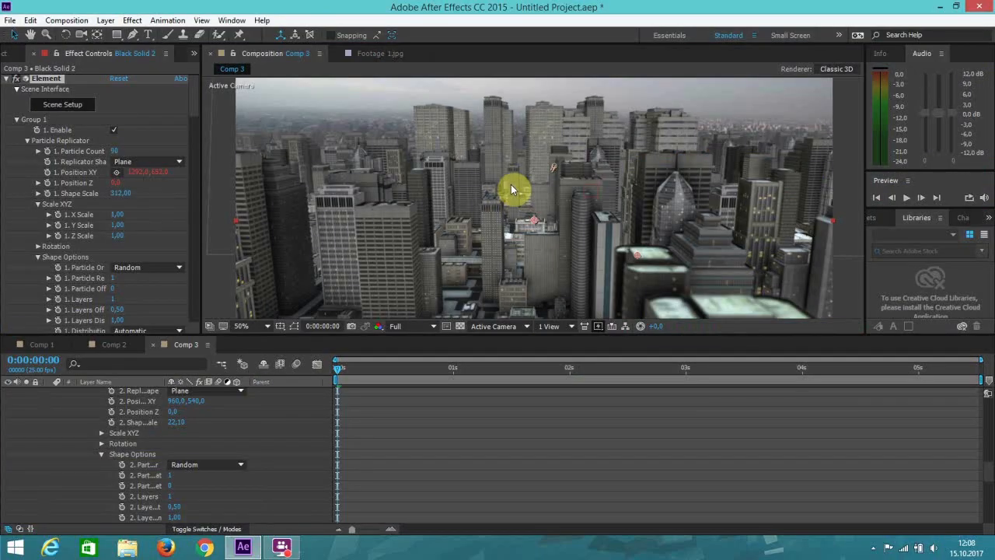
click(80, 108)
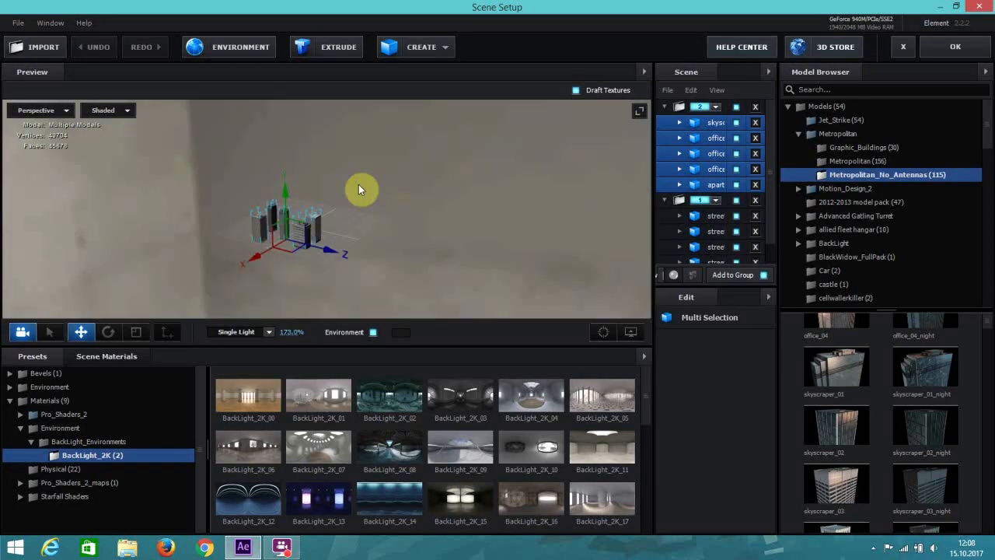
drag(233, 253, 211, 254)
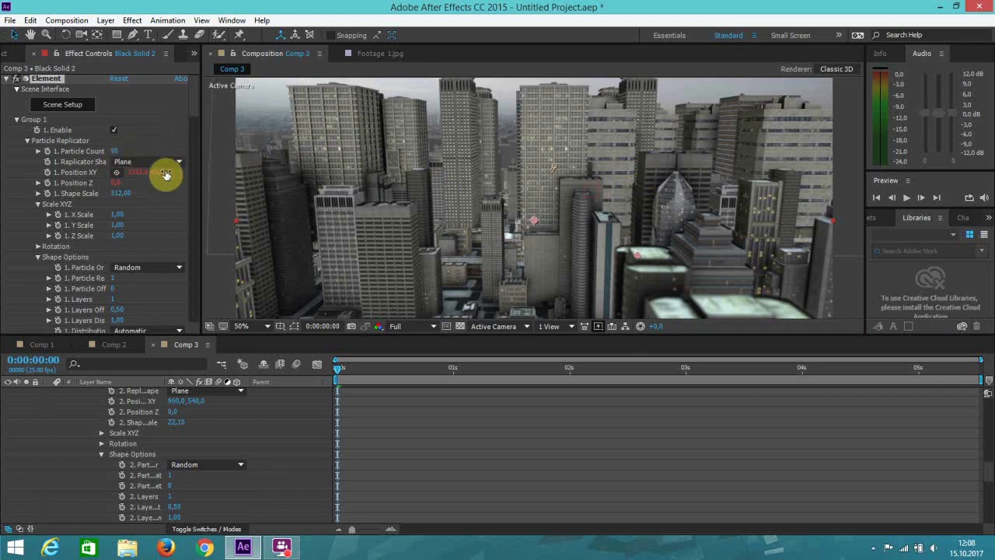
Set the Group 2 particle count to 3 in the Element effect
scroll(165, 175, down, 5)
scroll(166, 181, down, 3)
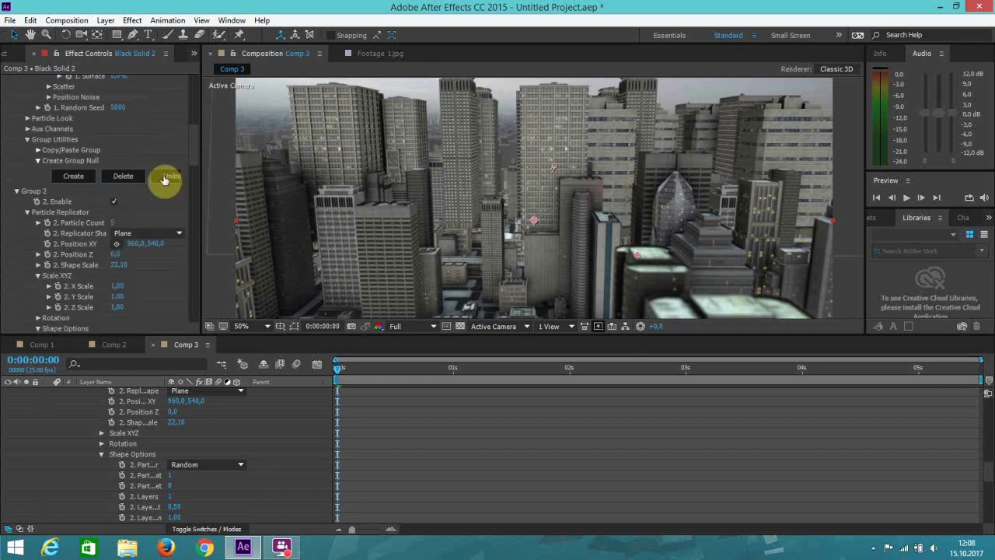
click(114, 223)
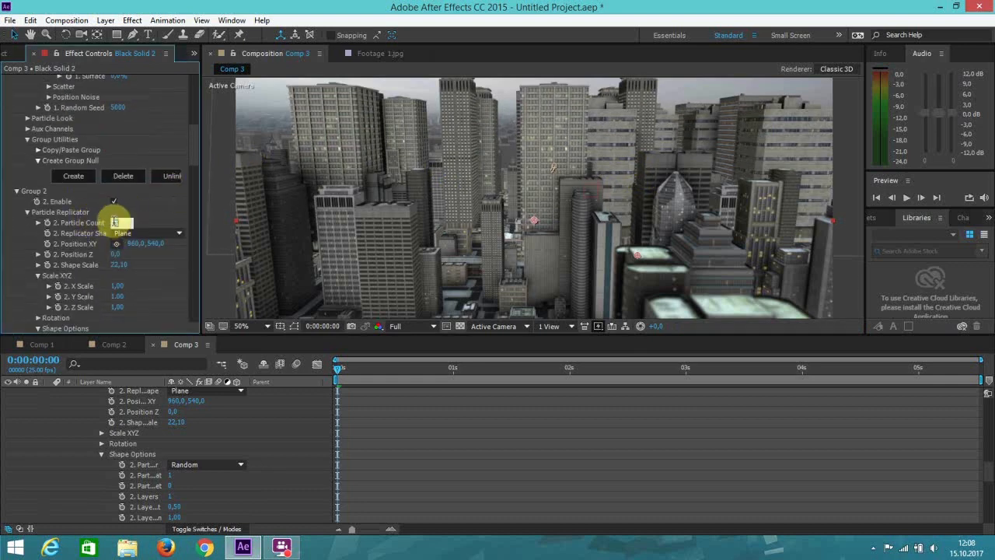
text(100)
key(Return)
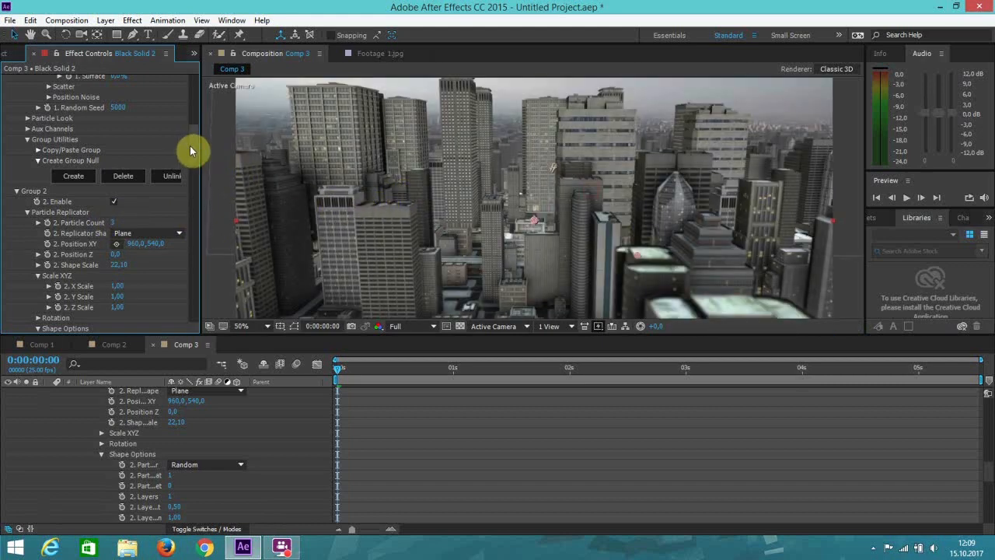
Reopen the scene setup, reduce the Group 2 folder's scale to about 78%, and apply the scene
drag(192, 148, 199, 89)
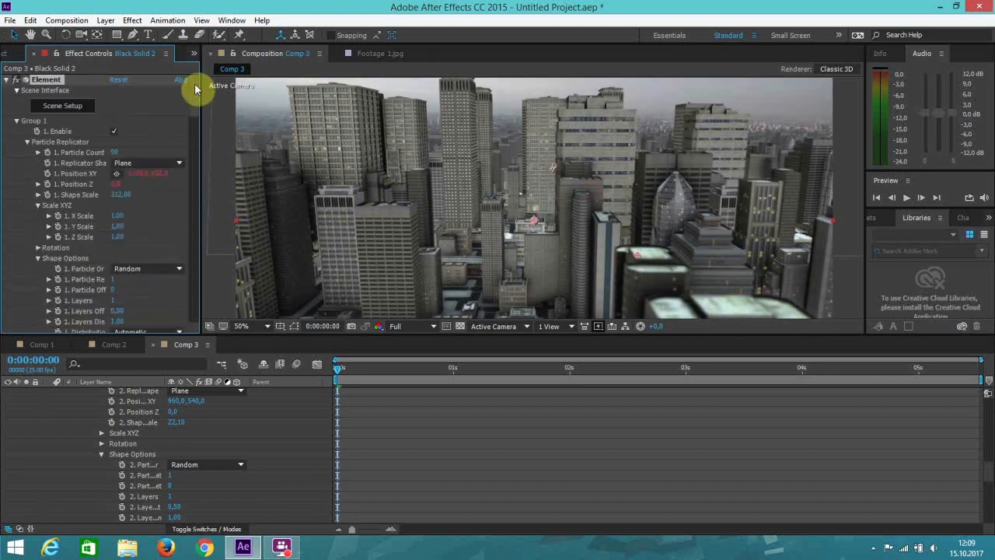
click(83, 112)
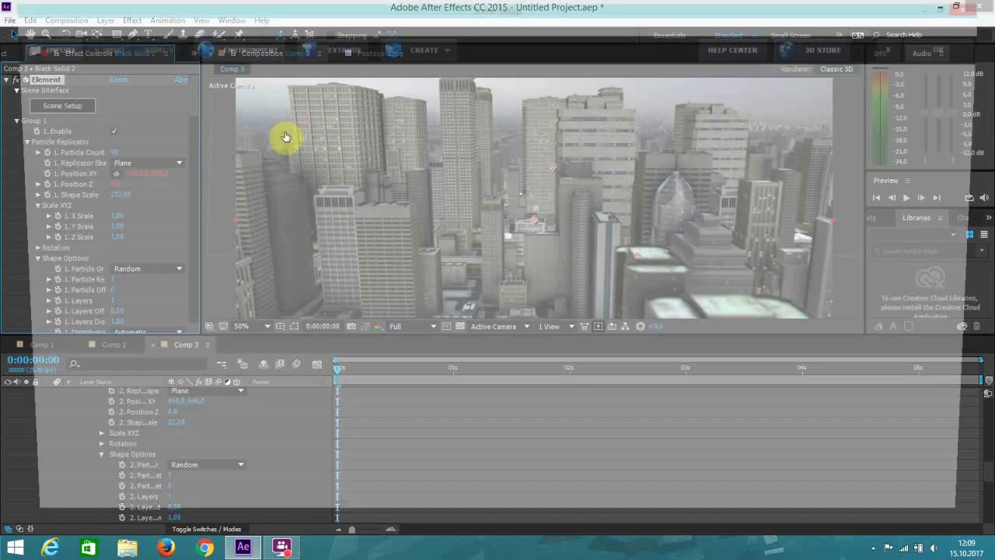
click(679, 108)
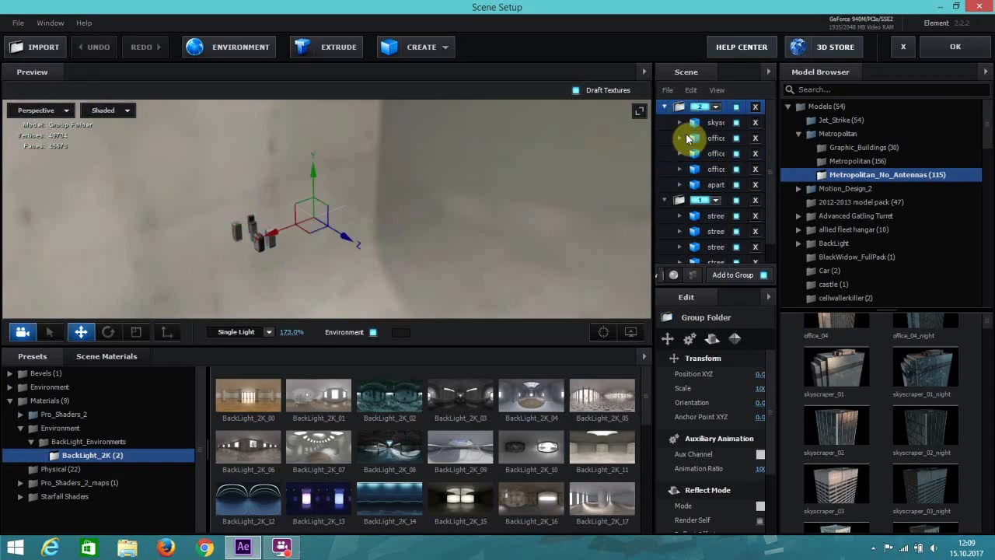
drag(758, 391, 742, 404)
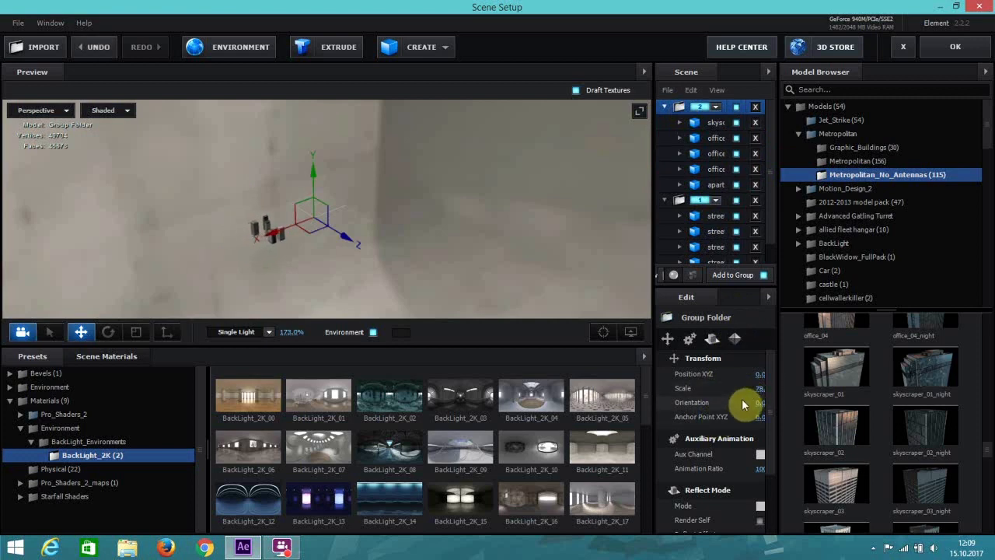
click(955, 43)
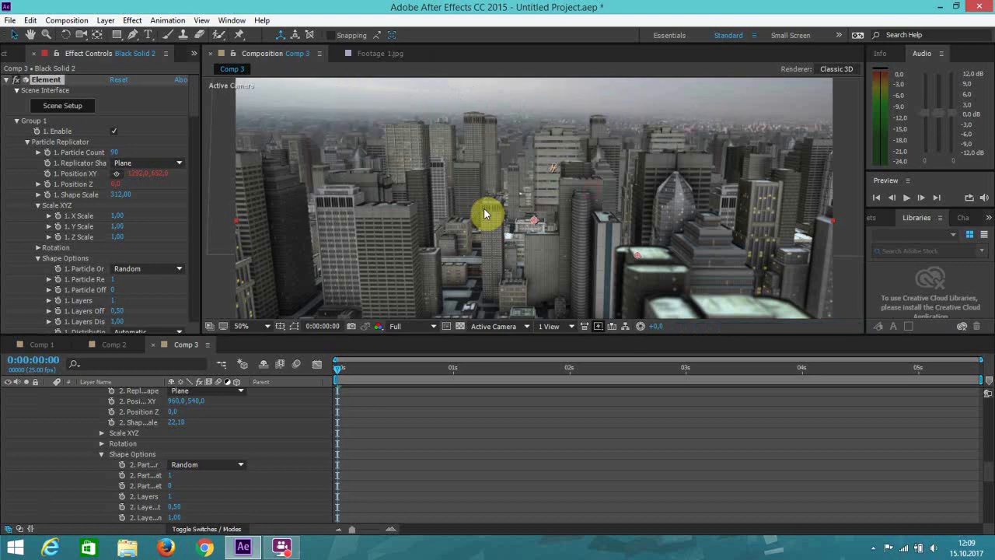
Reopen the scene setup, enlarge the office_02_night building in Group 2 to a scale of about 120%, and apply the scene
click(62, 106)
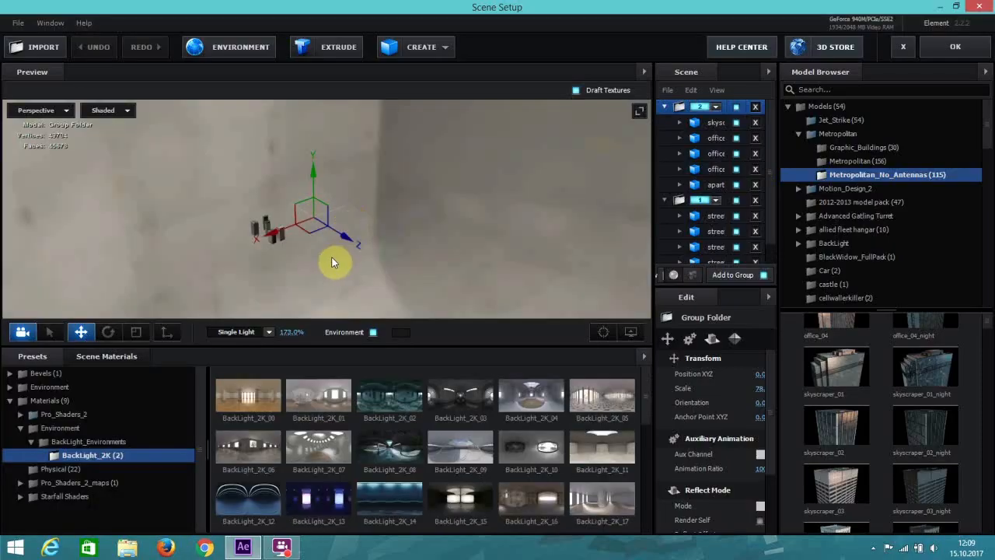
scroll(332, 262, up, 2)
click(604, 335)
scroll(216, 234, up, 3)
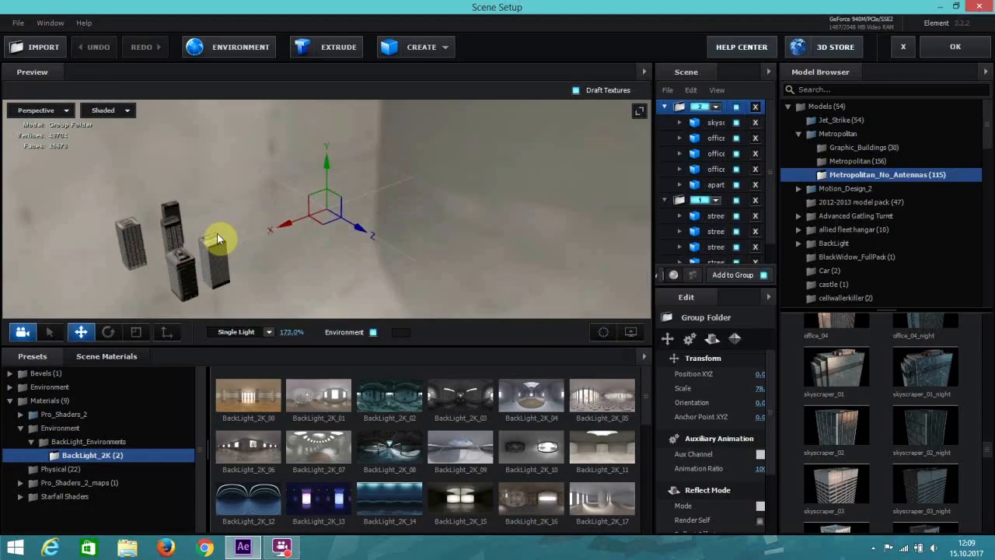
scroll(221, 235, up, 2)
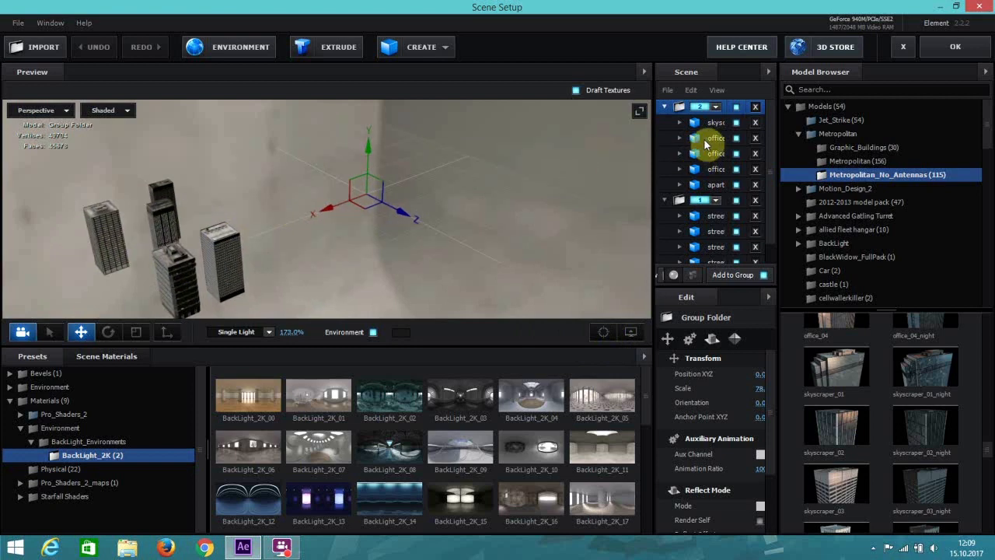
click(703, 138)
click(709, 128)
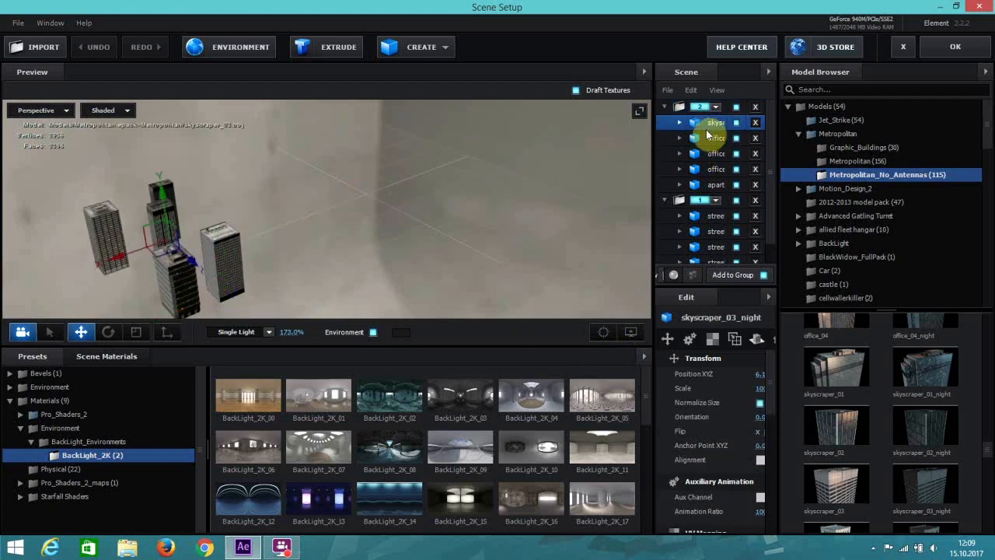
click(713, 169)
click(711, 183)
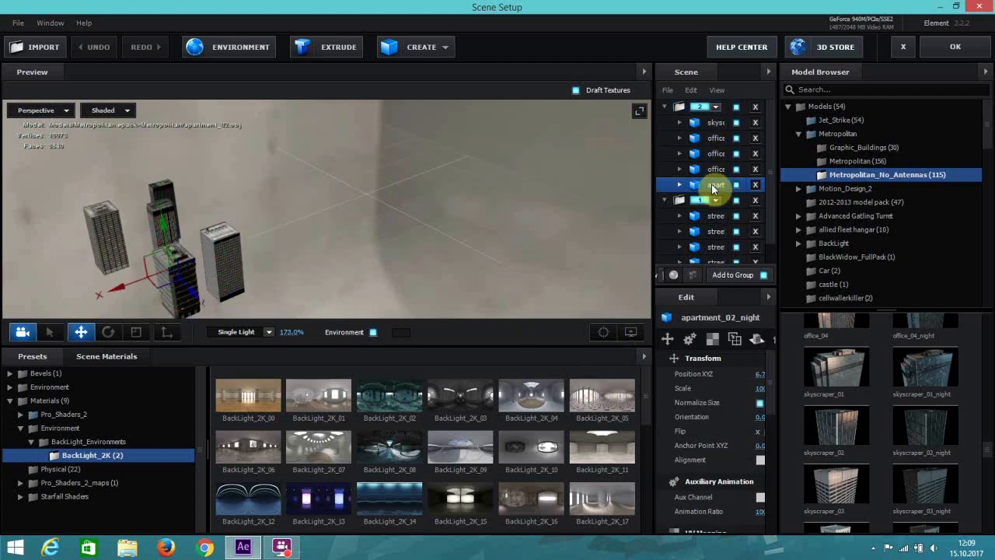
click(712, 153)
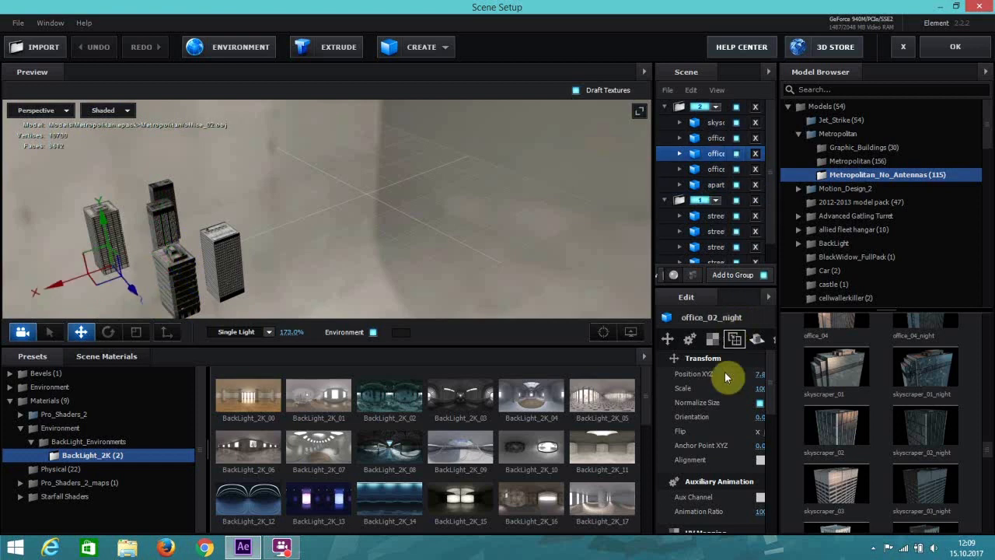
drag(758, 389, 778, 389)
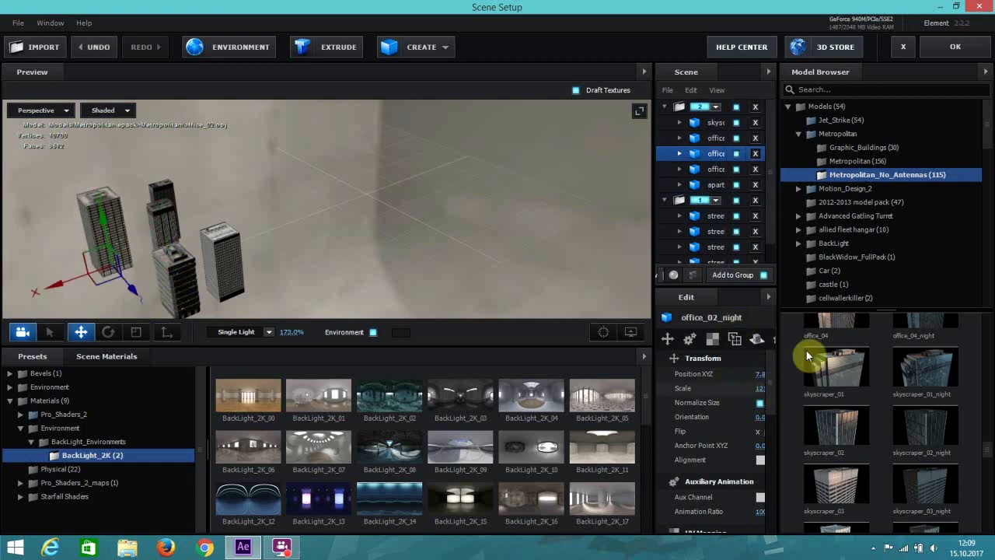
click(928, 53)
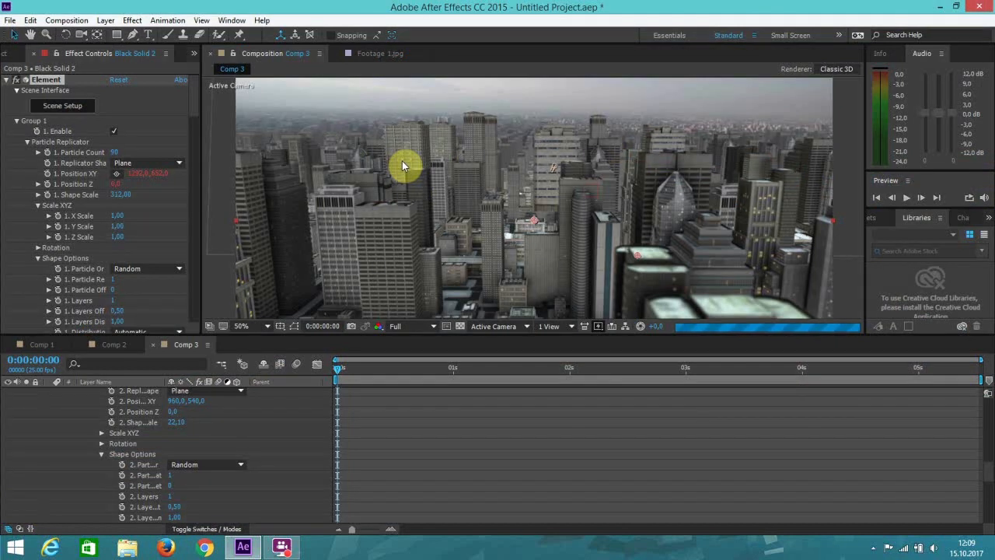
Set the Group 2 particle count to 2 in the Element effect
scroll(511, 160, up, 1)
scroll(511, 160, down, 1)
scroll(511, 160, up, 1)
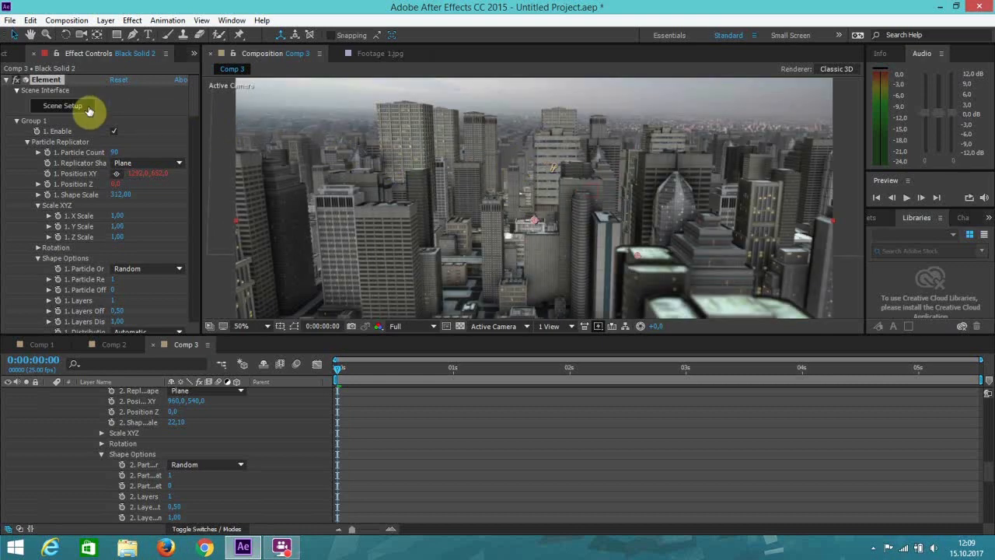
scroll(121, 185, down, 10)
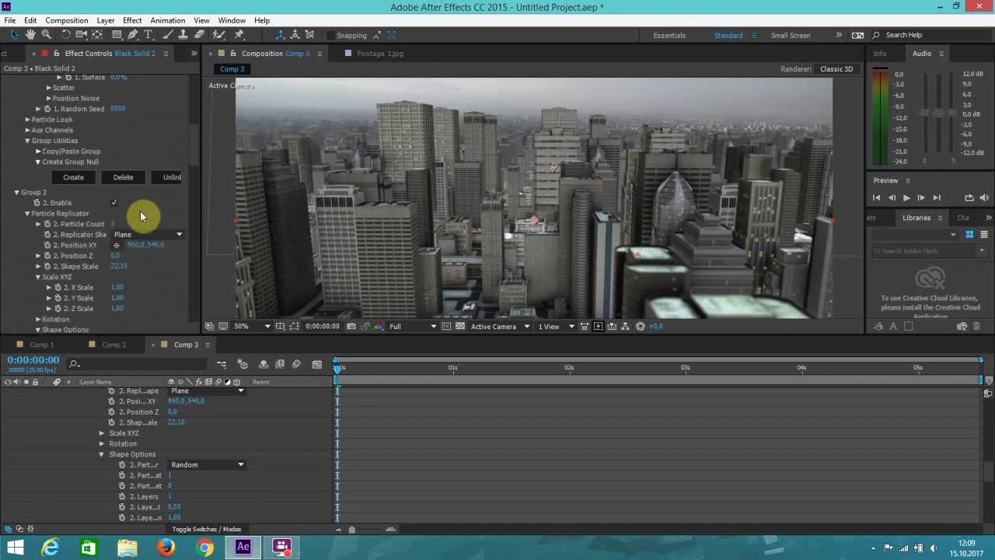
click(114, 195)
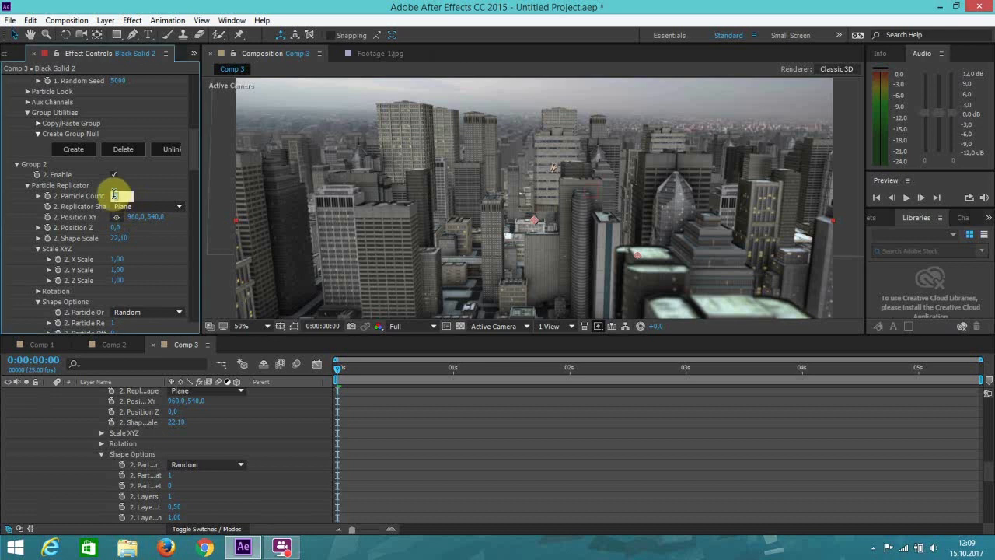
text(20)
key(Return)
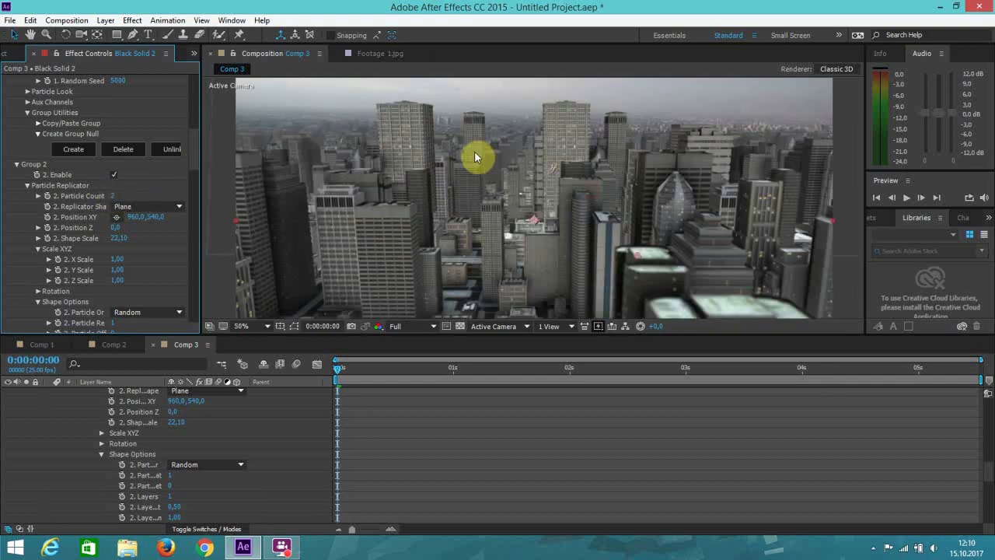
Reopen the scene setup, move the Group 2 folder in the positive X direction to about 1.7, and apply the scene
drag(195, 143, 206, 68)
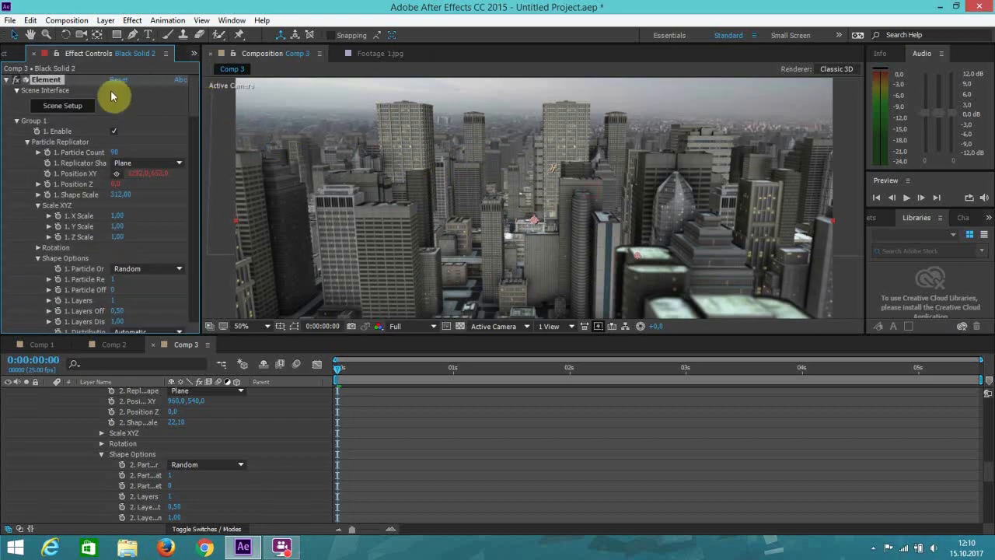
click(63, 106)
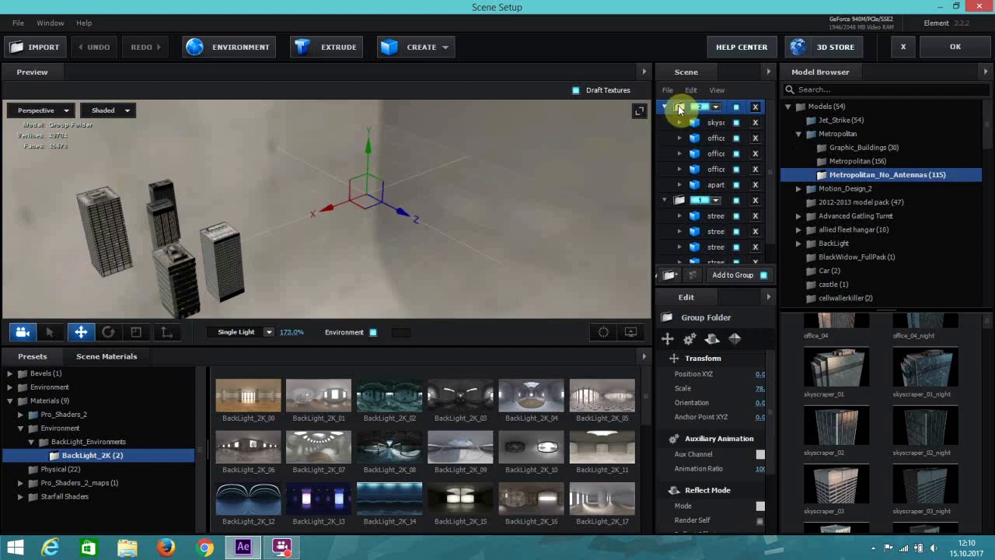
drag(304, 217, 260, 245)
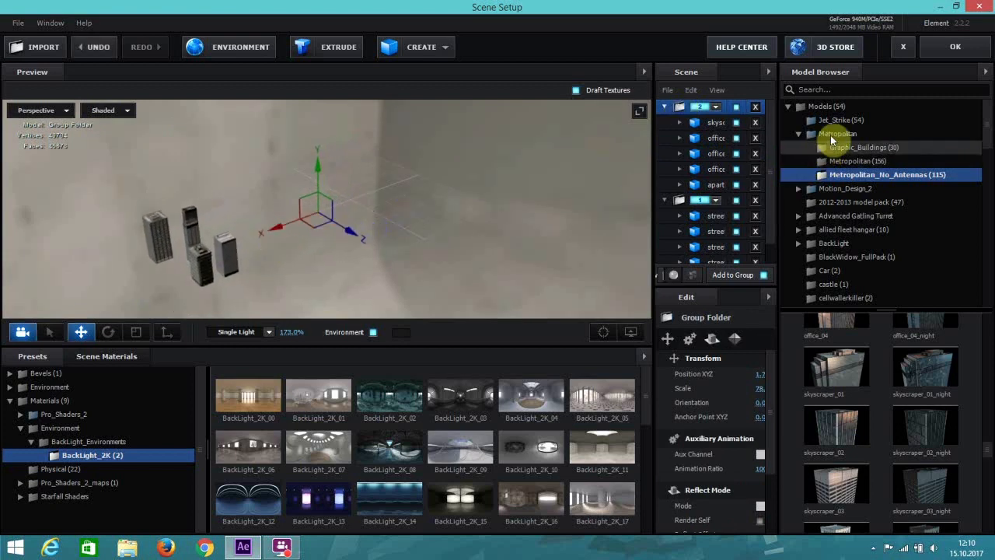
click(942, 49)
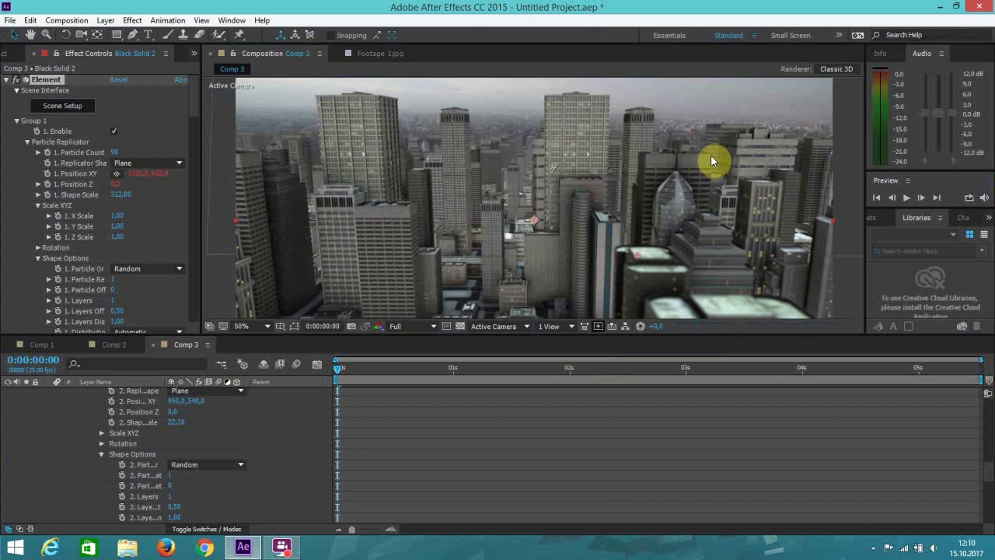
In the scene setup, reduce the Group 2 folder's scale to about 63%, move it to about X 3.2, and apply the scene
click(84, 112)
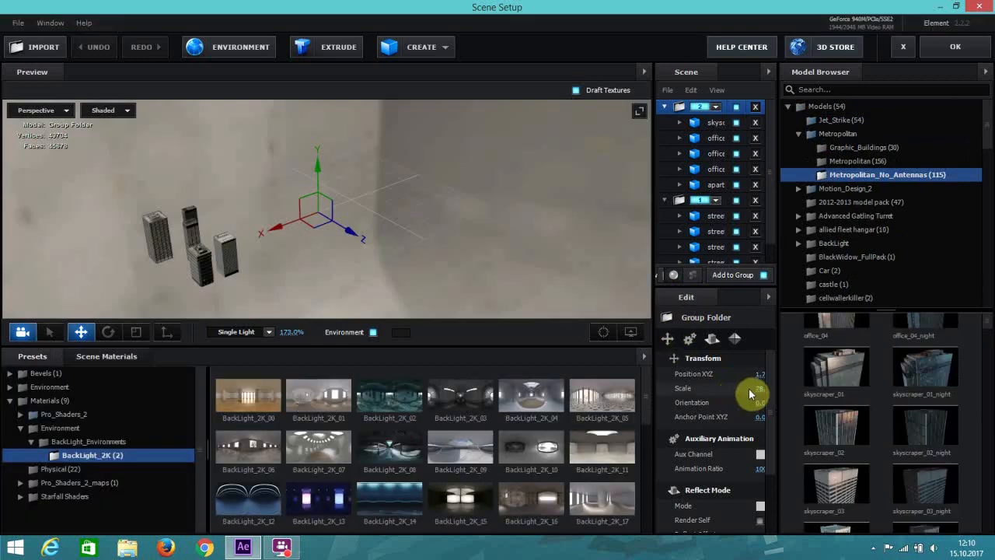
drag(749, 394, 741, 389)
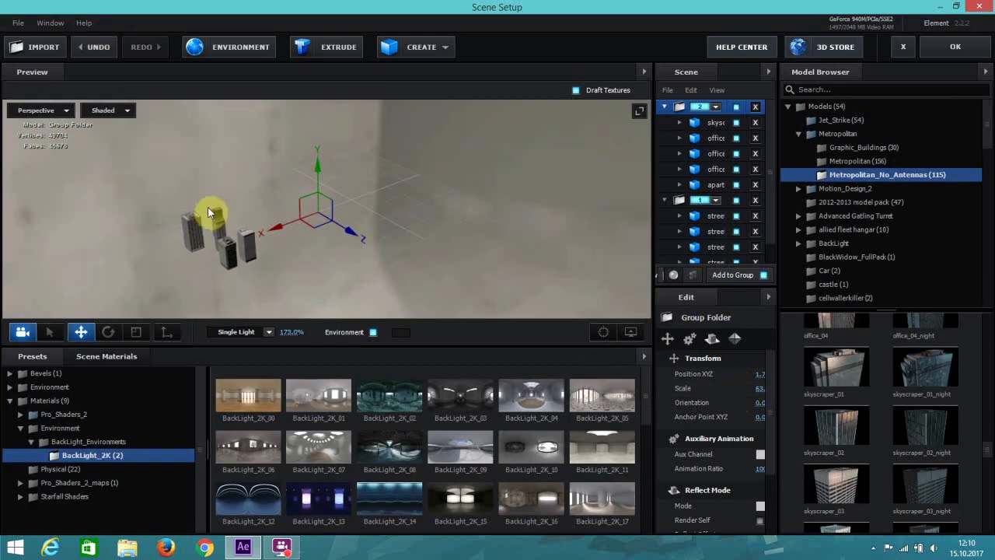
drag(269, 229, 231, 237)
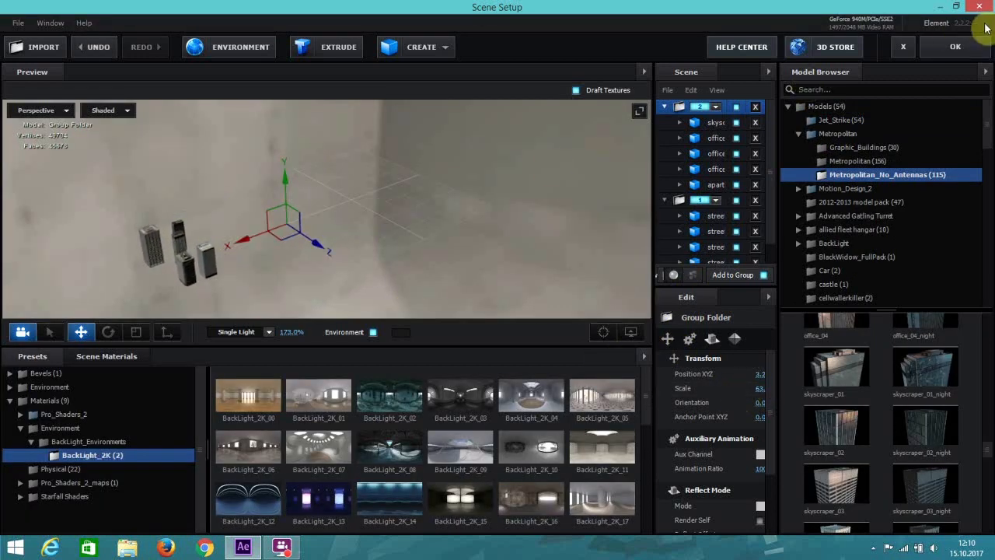
click(945, 48)
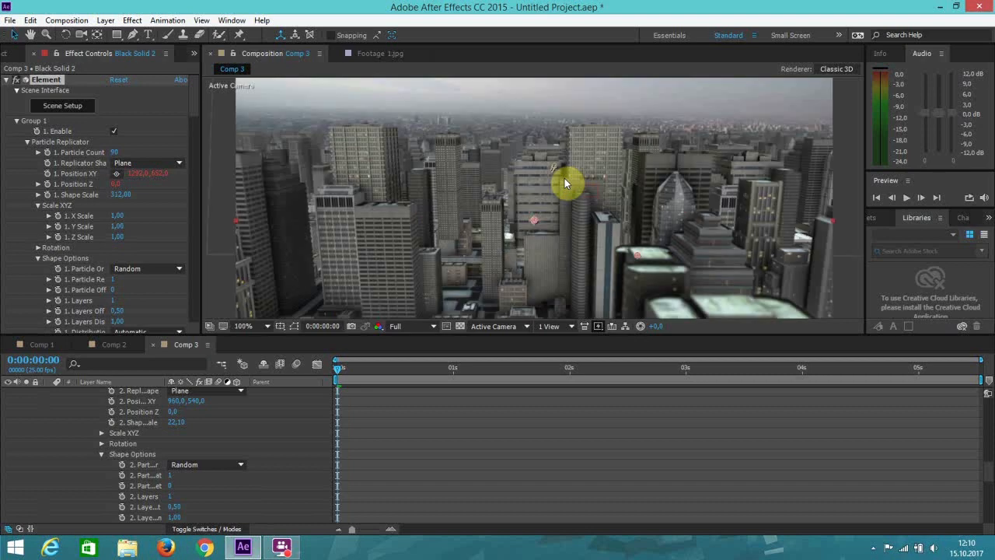
scroll(564, 179, down, 1)
scroll(564, 179, up, 1)
scroll(501, 177, down, 1)
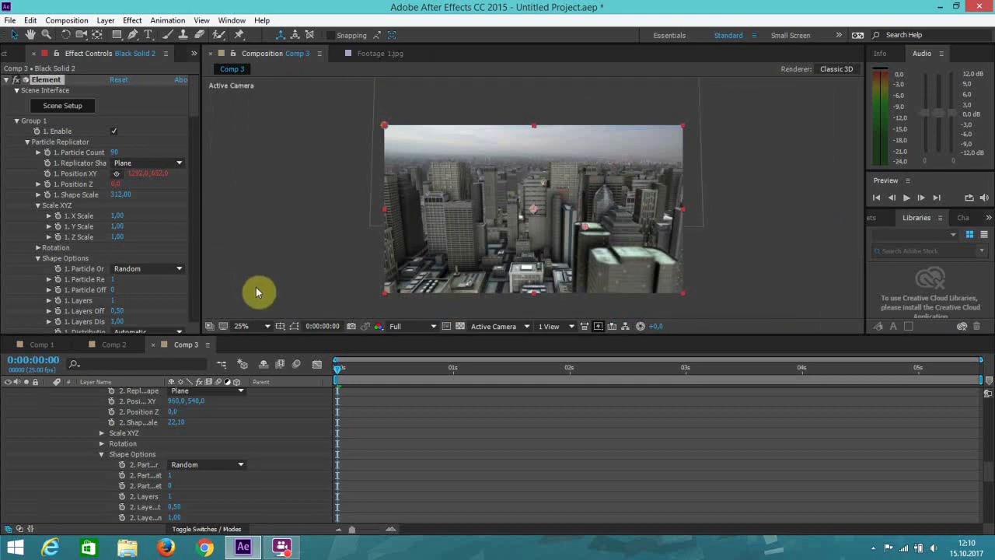
Switch Group 2 off and back on to compare the city with and without its buildings
drag(195, 122, 194, 168)
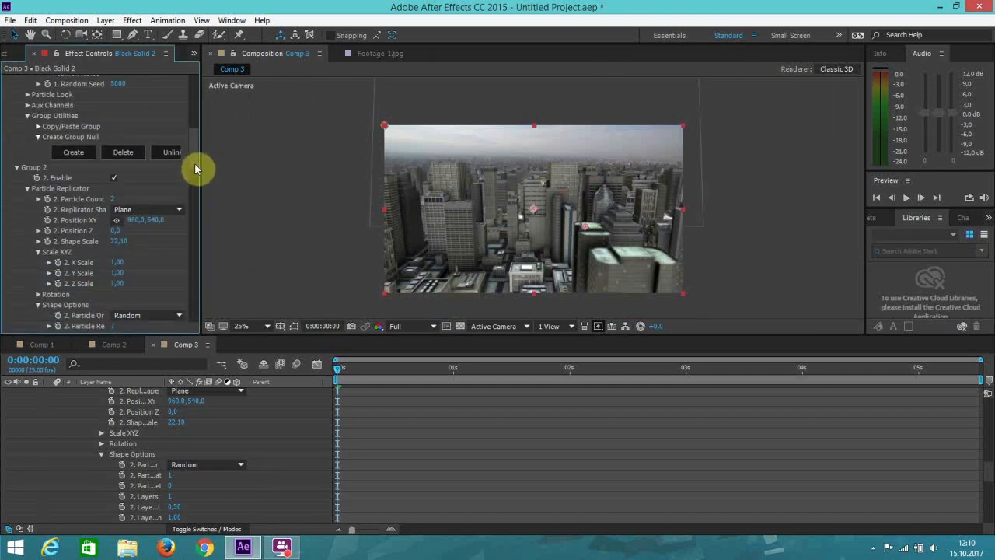
click(117, 179)
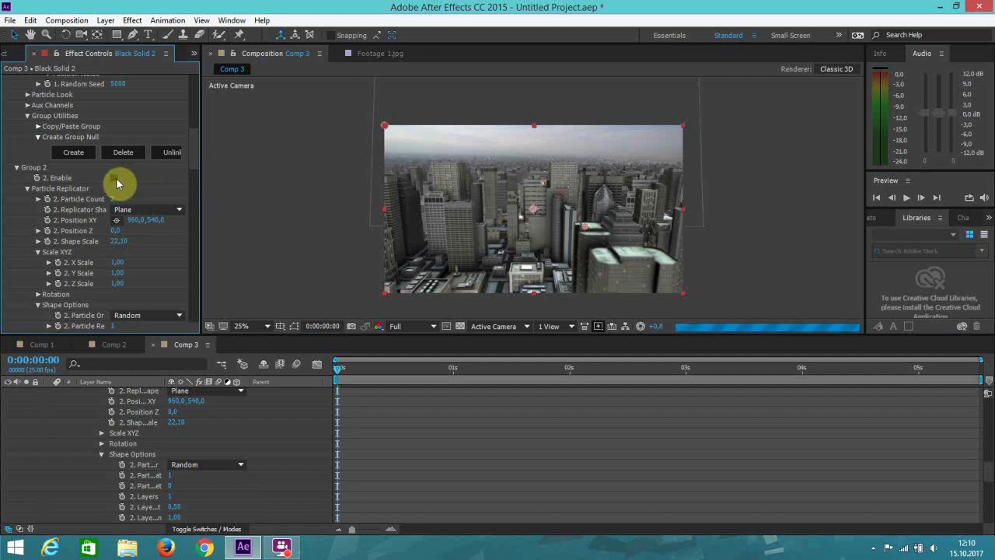
scroll(567, 232, up, 2)
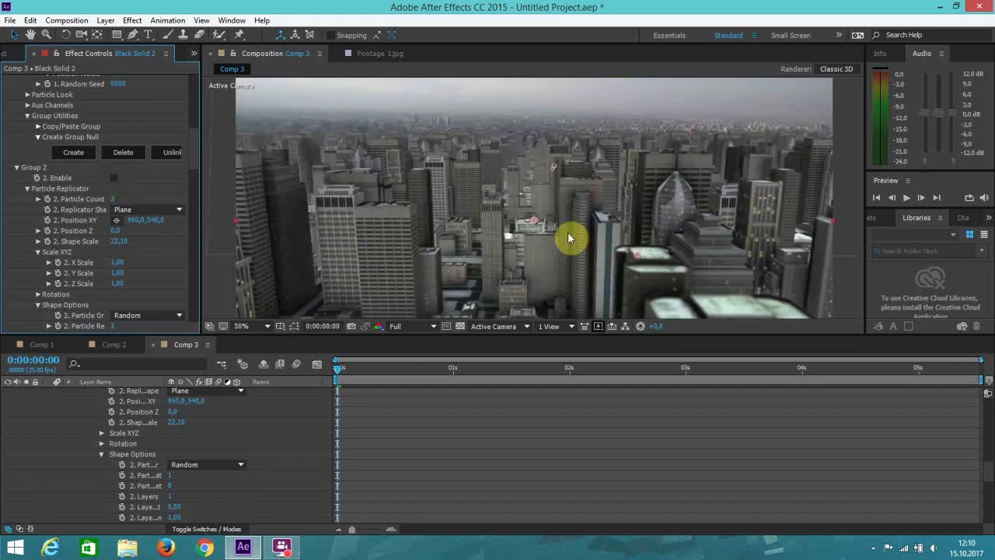
scroll(492, 211, down, 2)
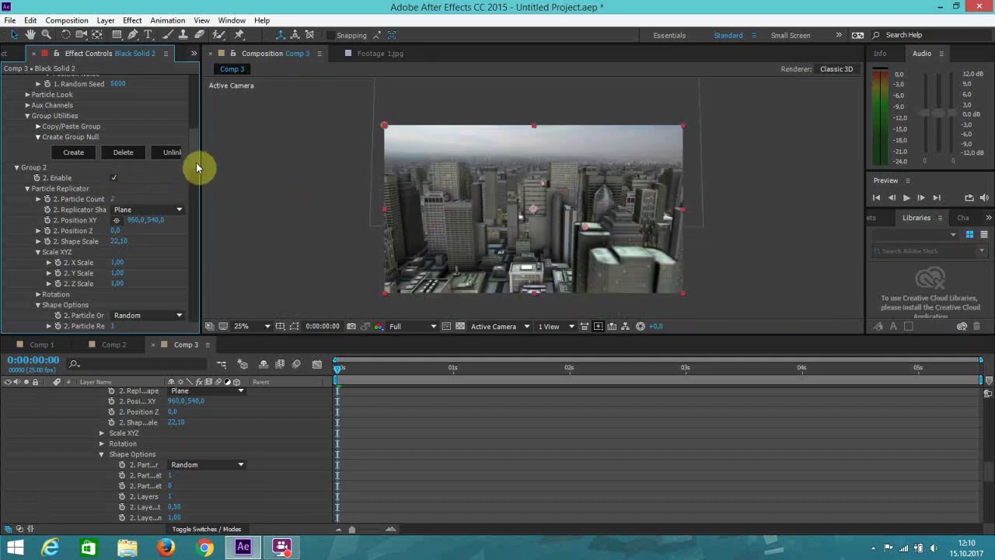
In the scene setup, reduce the Group 2 folder's scale to about 48%, move it to about X 6.3, and apply the scene
scroll(195, 163, up, 10)
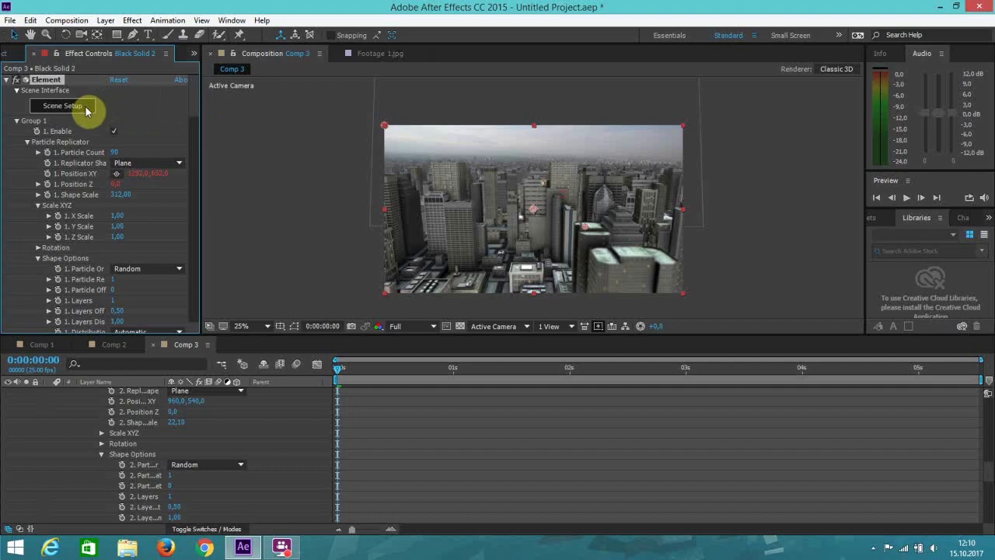
click(86, 109)
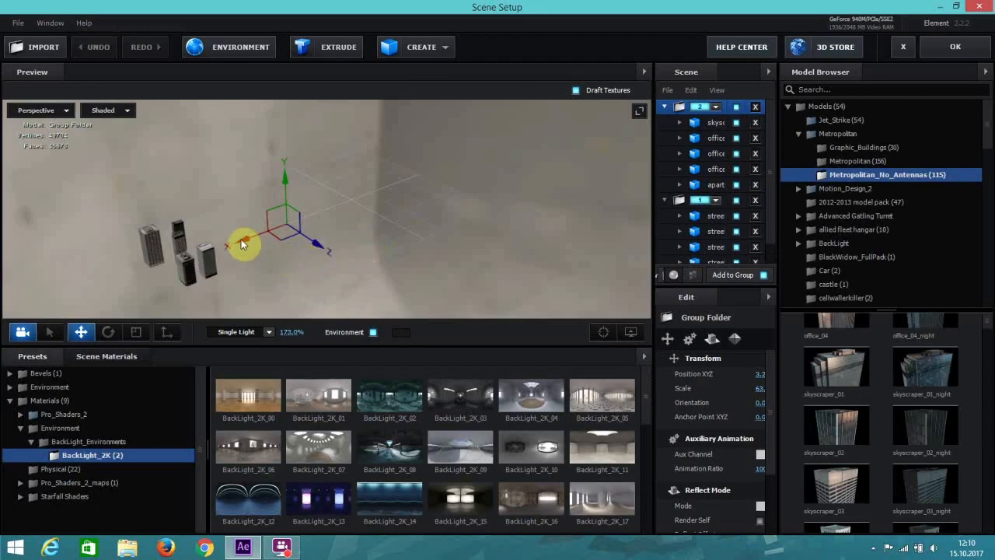
drag(241, 244, 182, 265)
drag(754, 389, 405, 342)
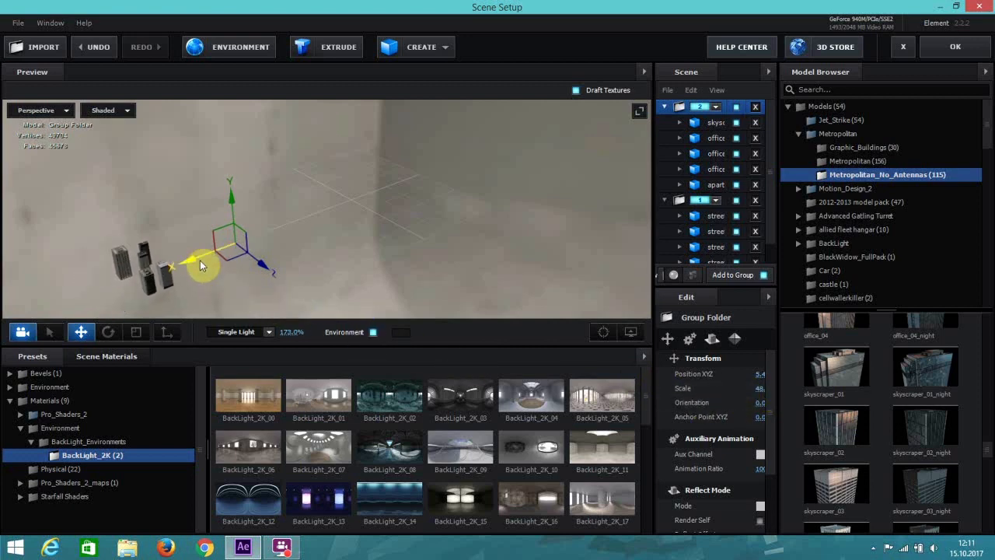
drag(200, 266, 186, 265)
click(940, 48)
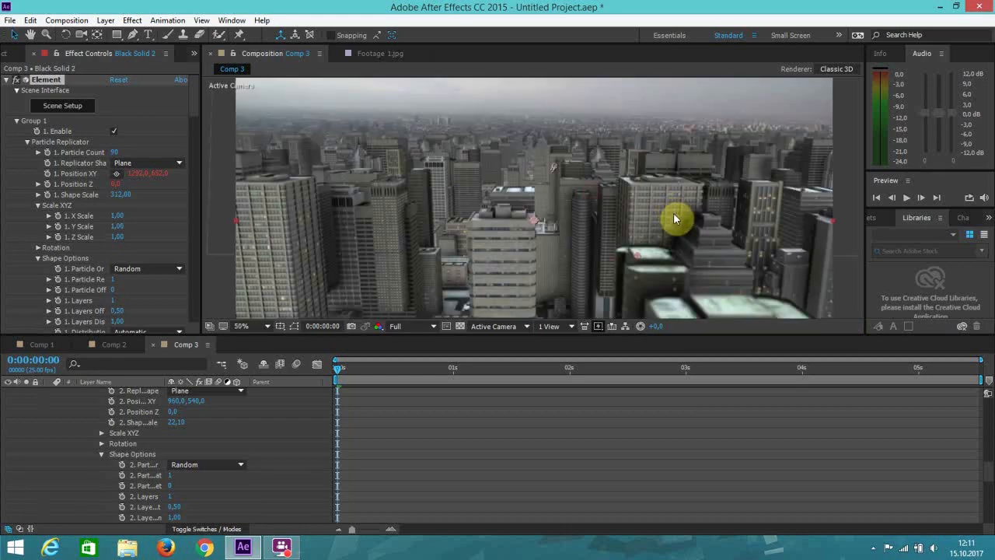
scroll(654, 216, down, 1)
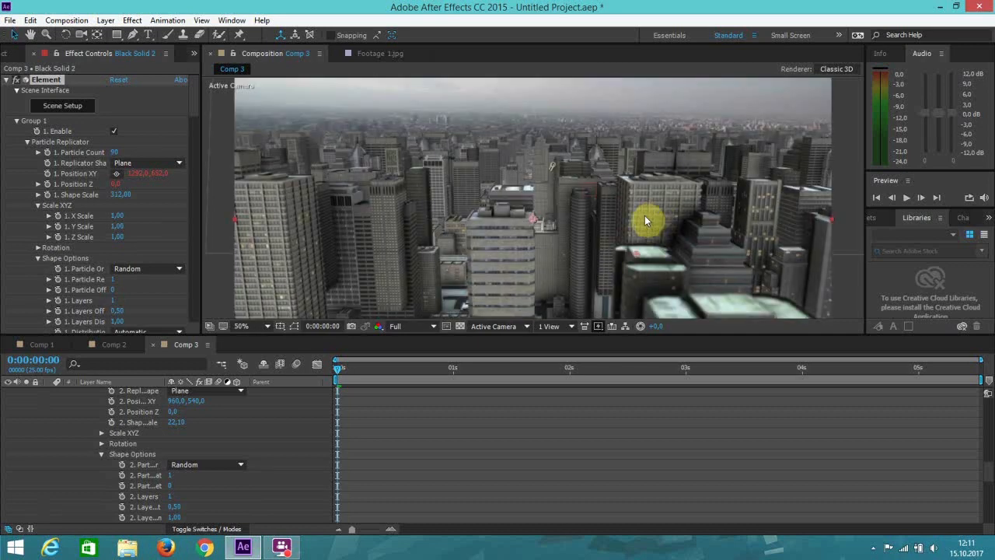
Reopen the scene setup, move the Group 2 folder back along X to about 4.1, and apply the scene
click(71, 108)
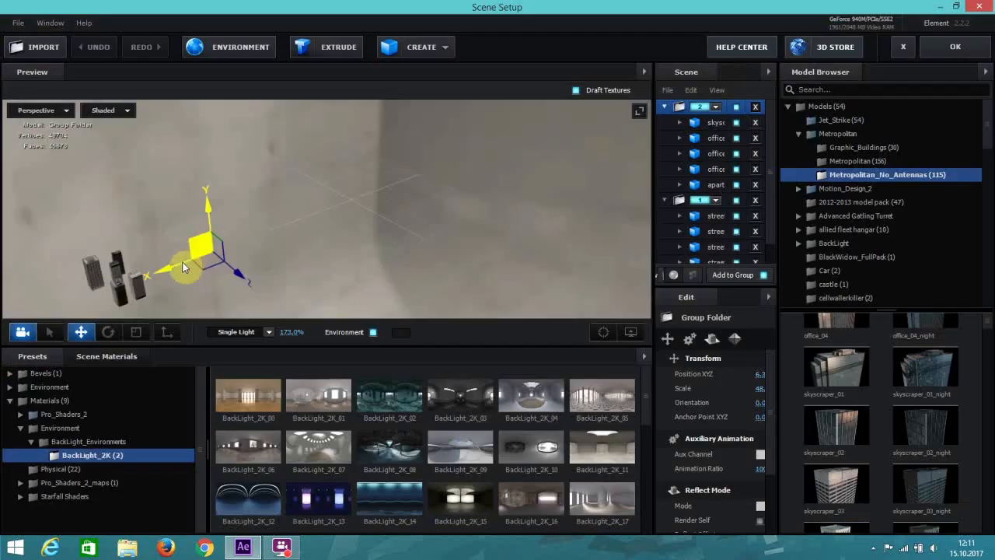
drag(172, 267, 233, 263)
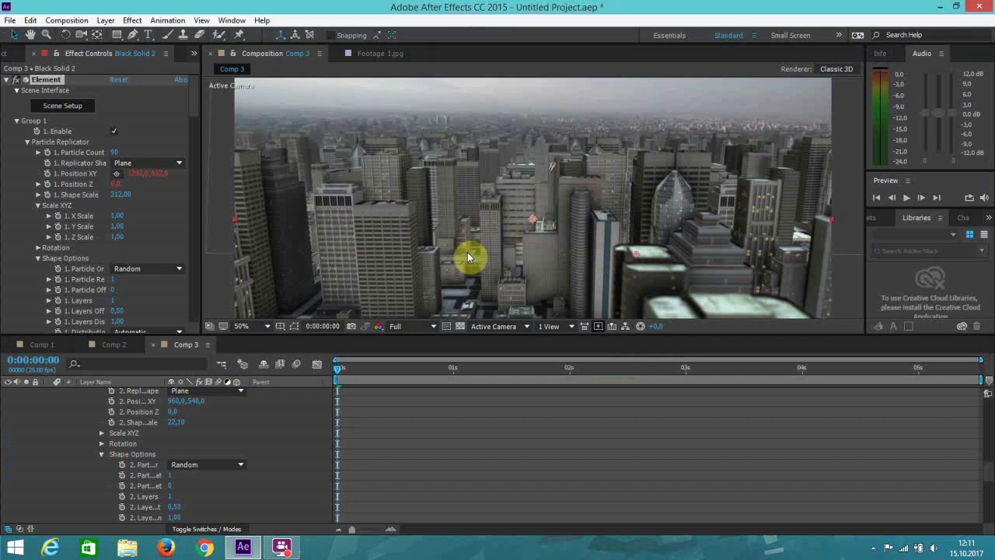
key(comma)
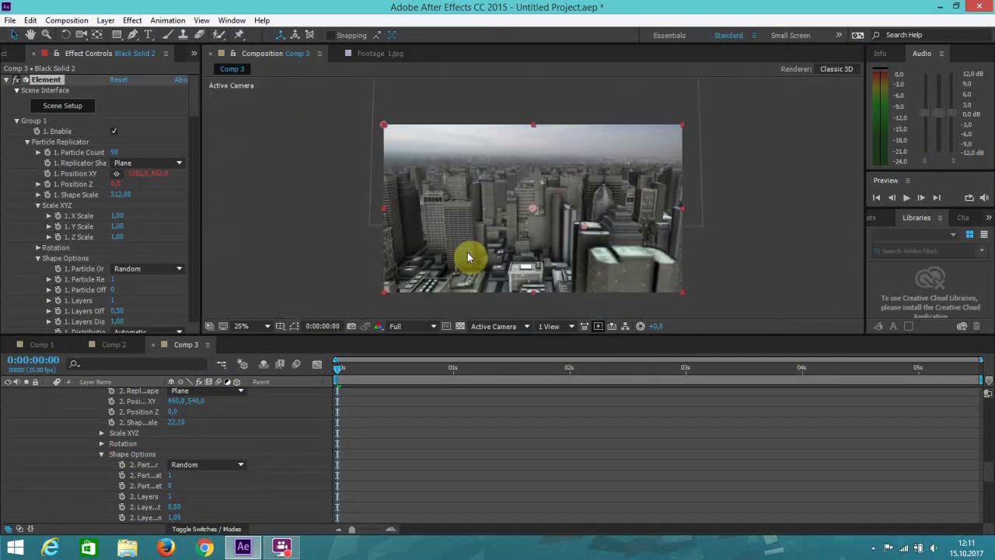
key(period)
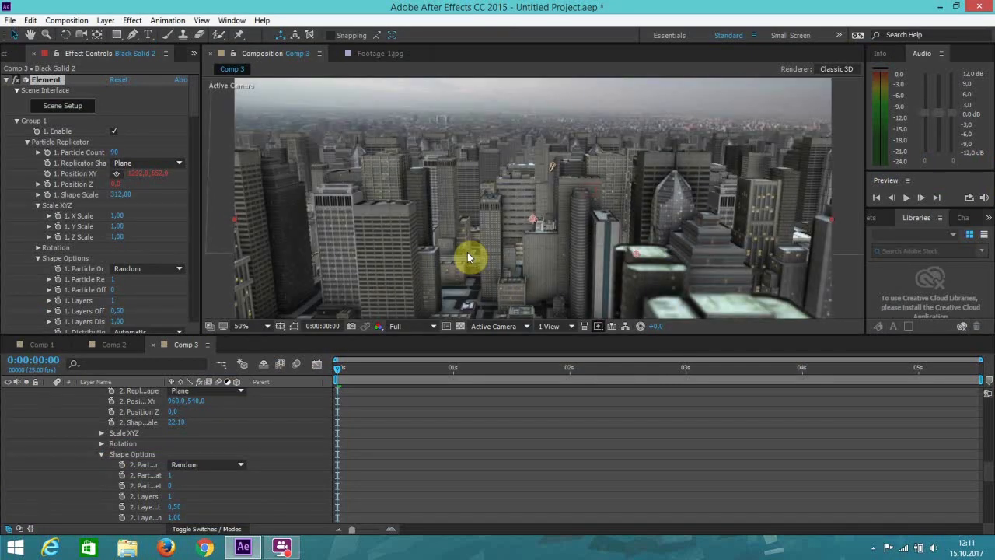
In the scene setup, reduce the Group 2 folder's scale to about 41%, move it to about X 3.0, and apply the scene
click(77, 109)
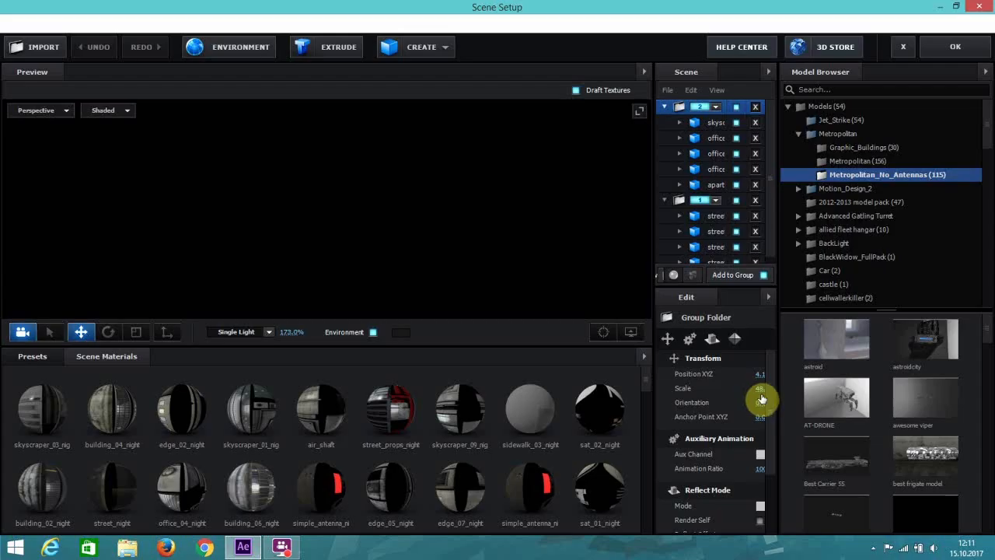
drag(764, 394, 772, 384)
drag(223, 251, 258, 242)
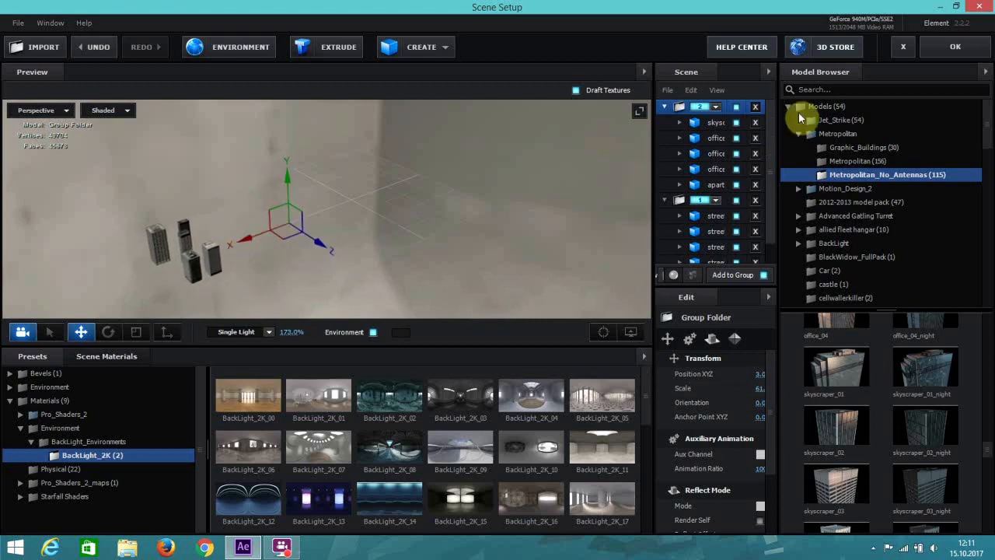
click(956, 48)
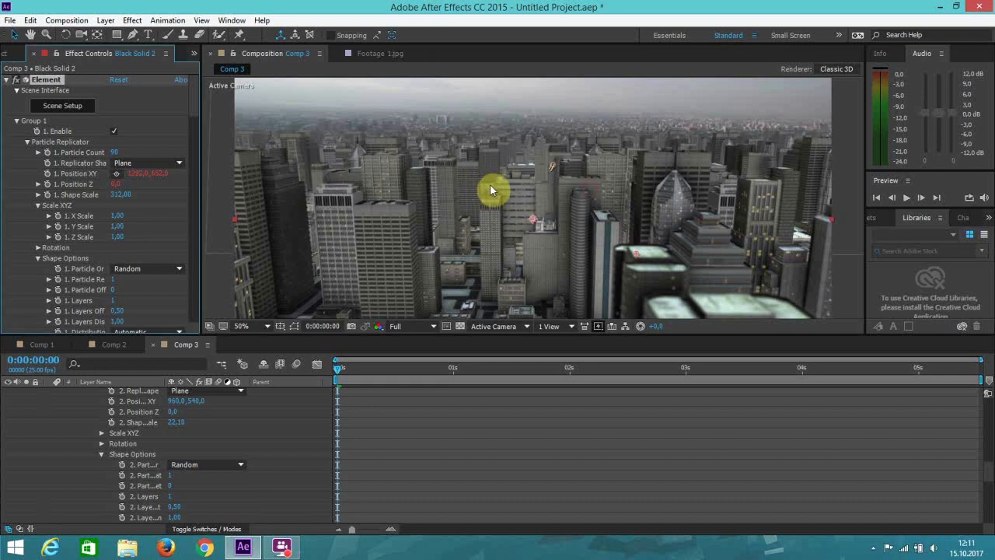
Add a new black 1920 x 1080 px solid layer named bars to Comp 3
key(comma)
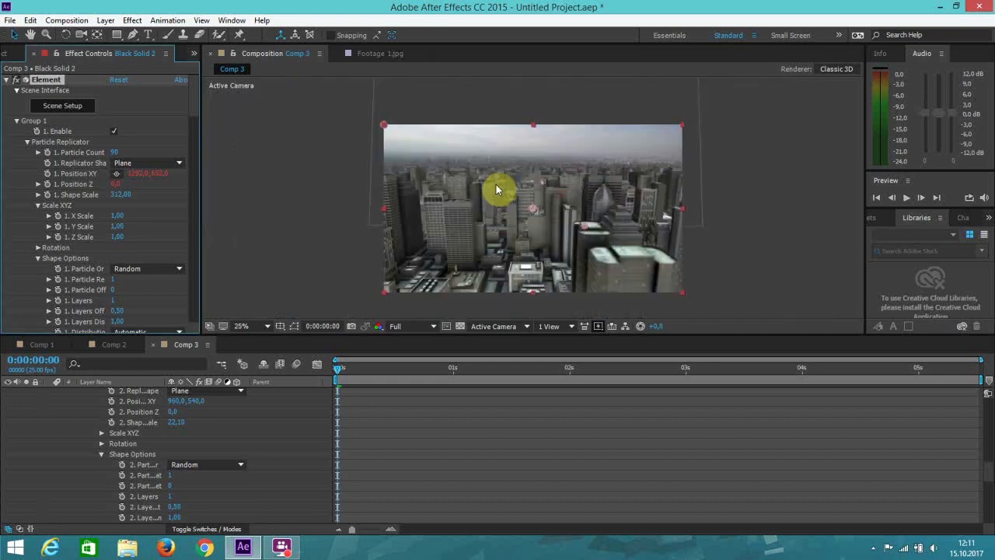
click(105, 20)
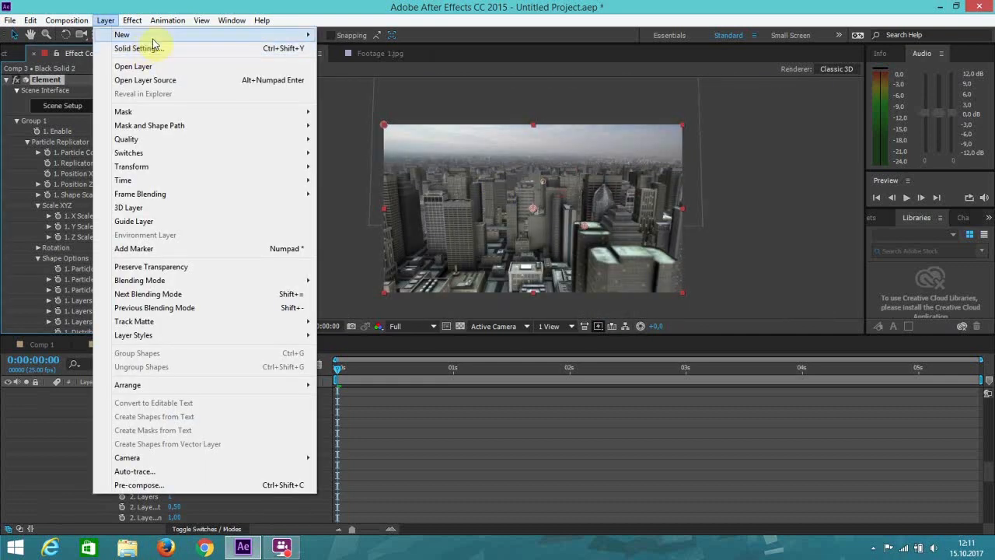
mouse_move(155, 34)
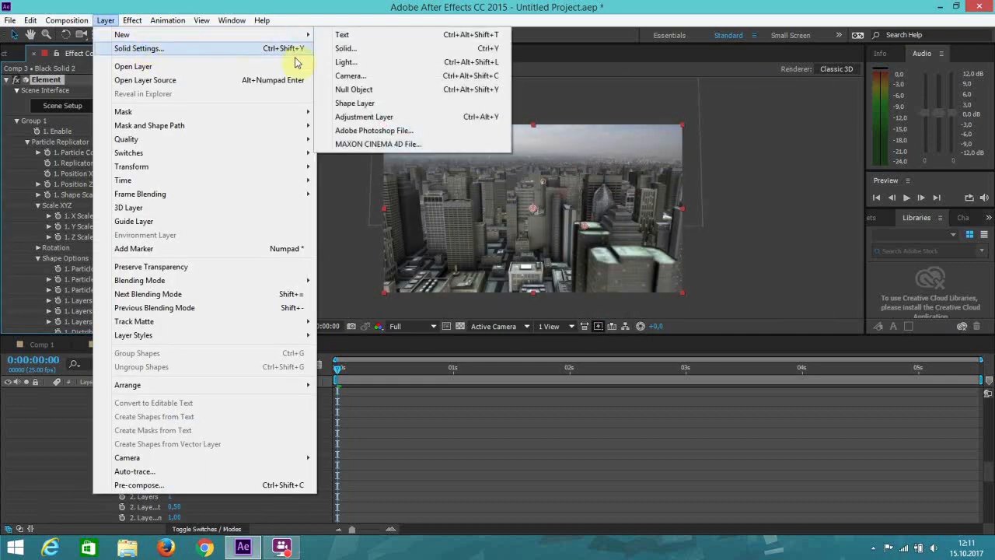
click(346, 48)
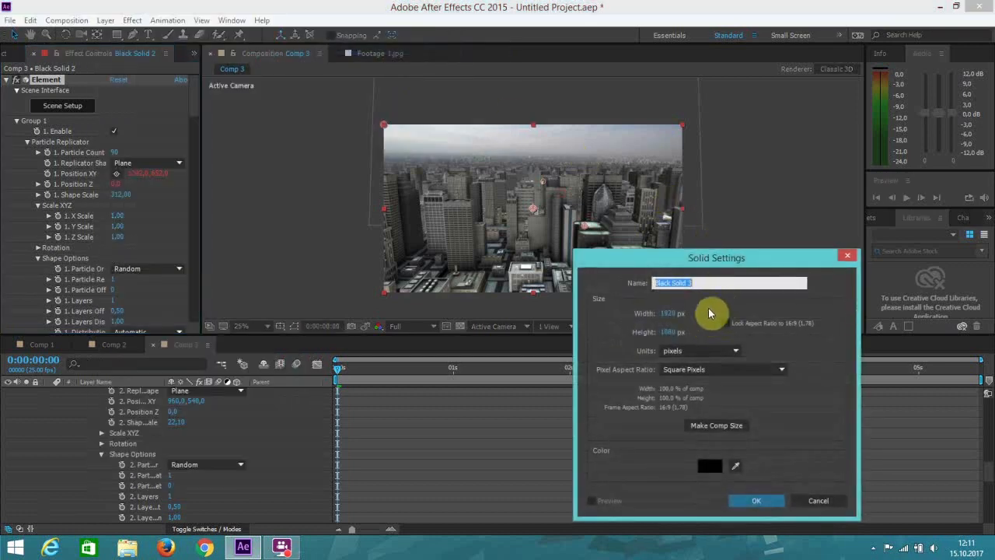
text(b)
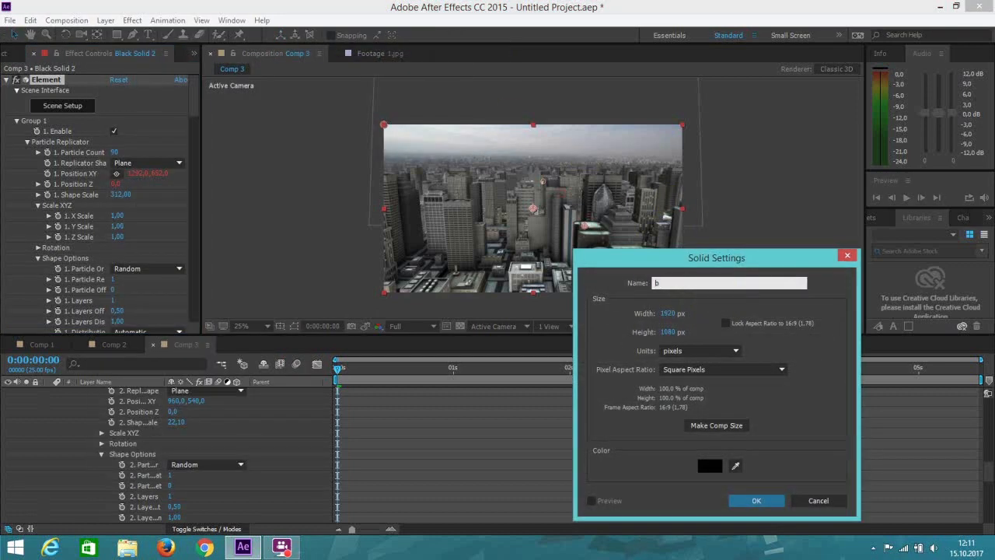
key(Return)
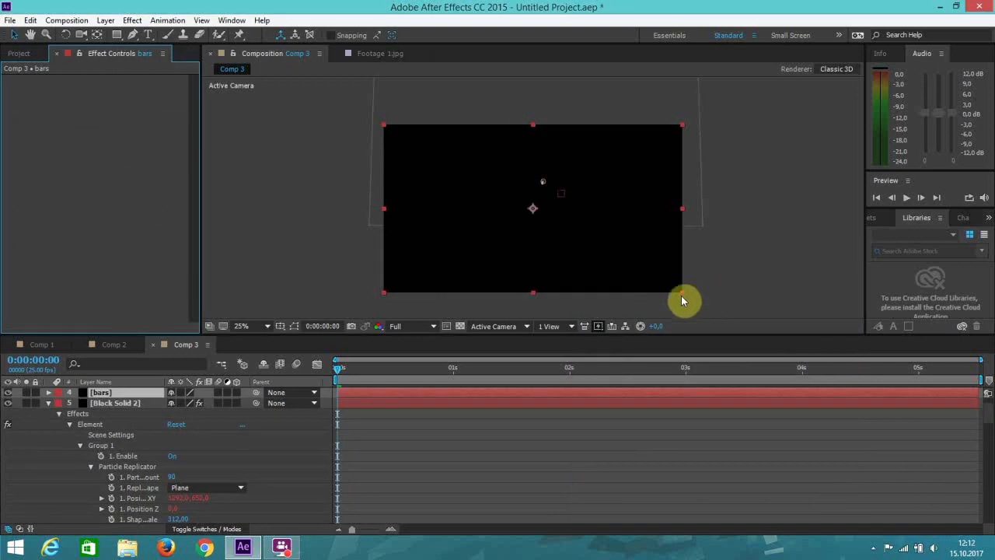
Mask the bars solid with a wide rectangle across the middle of the frame and invert the mask to form letterbox bars
click(117, 34)
drag(329, 155, 801, 248)
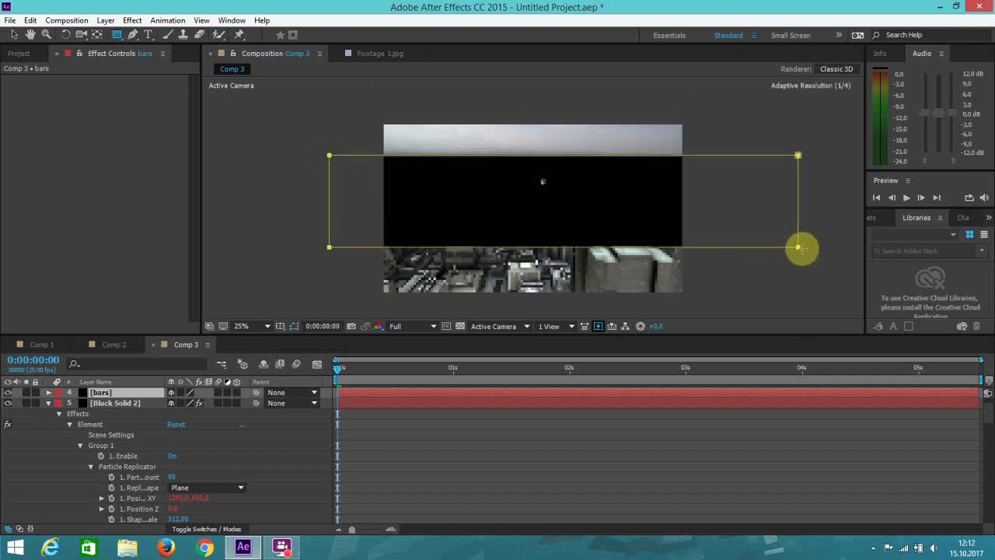
key(ctrl+z)
drag(311, 148, 785, 268)
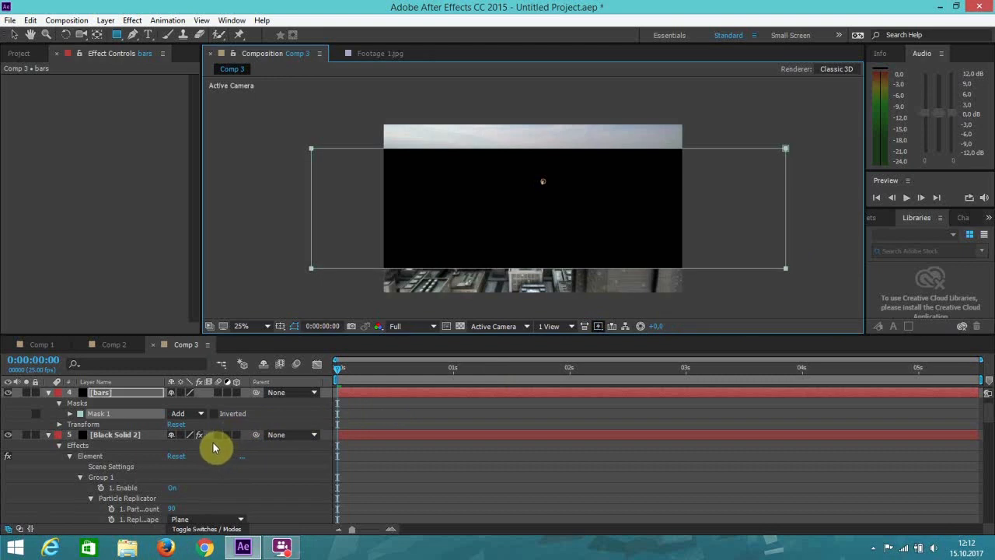
click(215, 413)
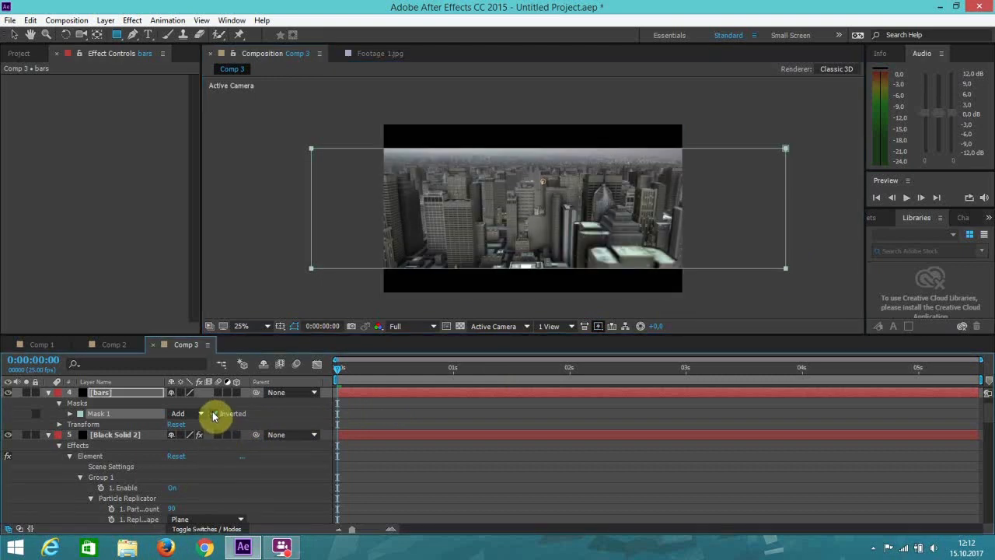
click(295, 326)
click(294, 328)
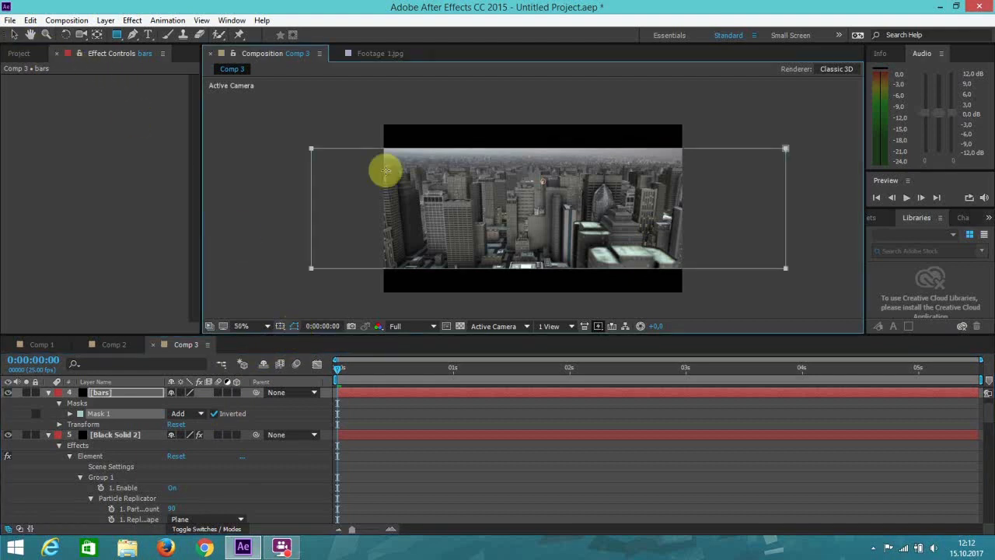
click(385, 171)
alt+click(385, 170)
Orbit the camera to a lower angle over the city
click(81, 34)
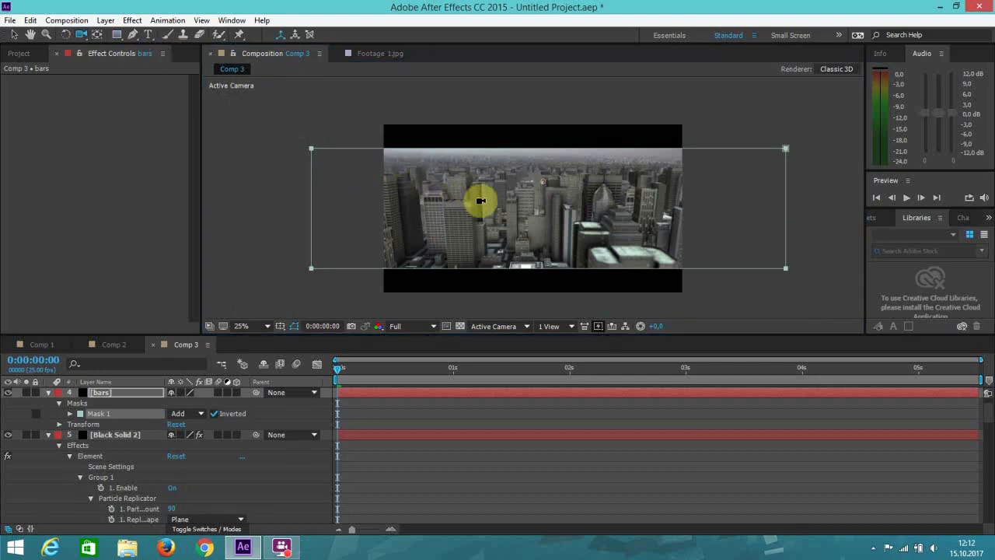
scroll(480, 201, up, 1)
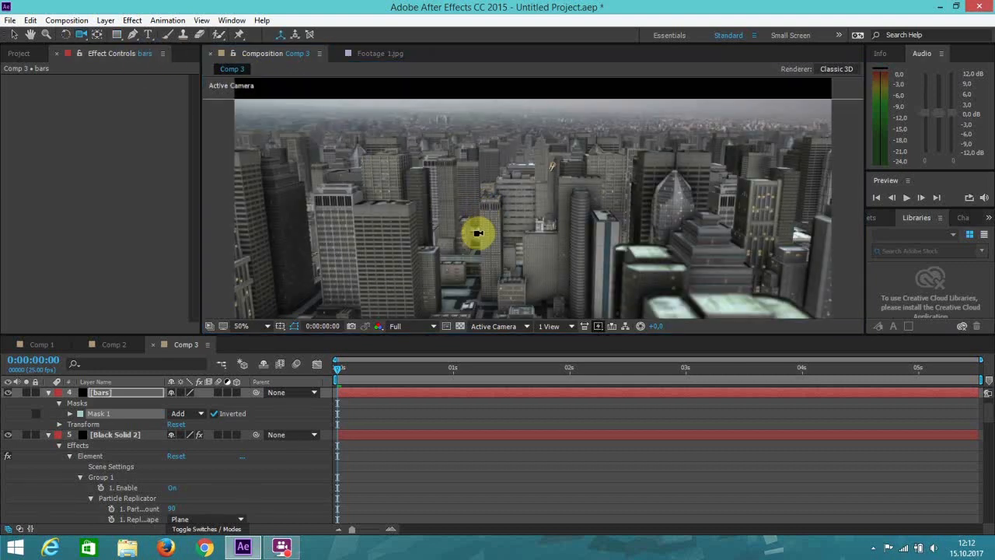
drag(478, 233, 478, 231)
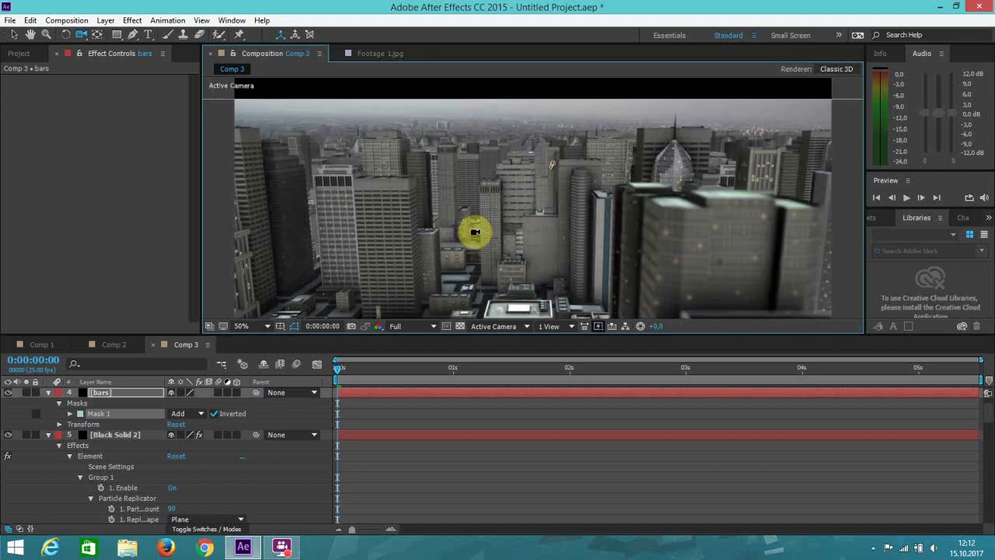
key(comma)
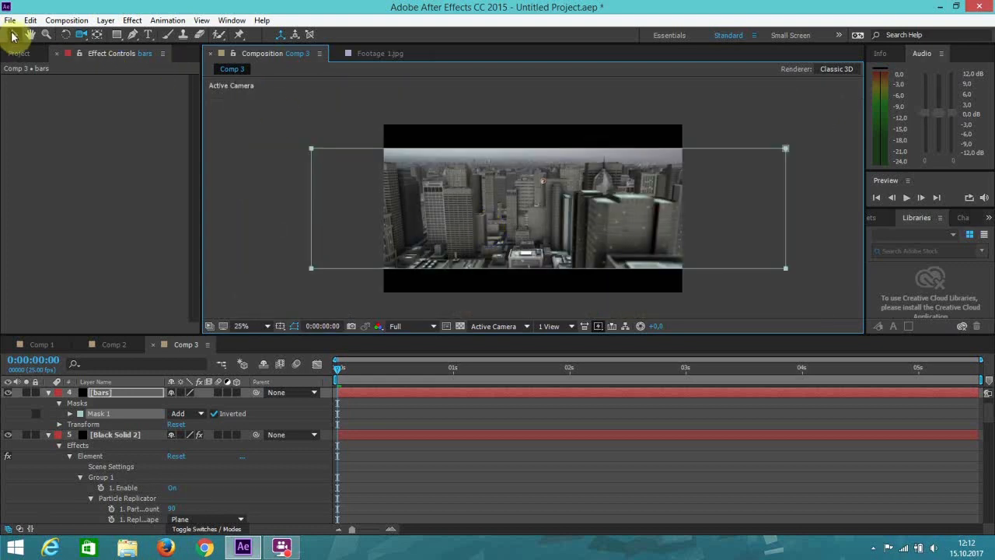
Delete Mask 1 from the bars layer
click(129, 395)
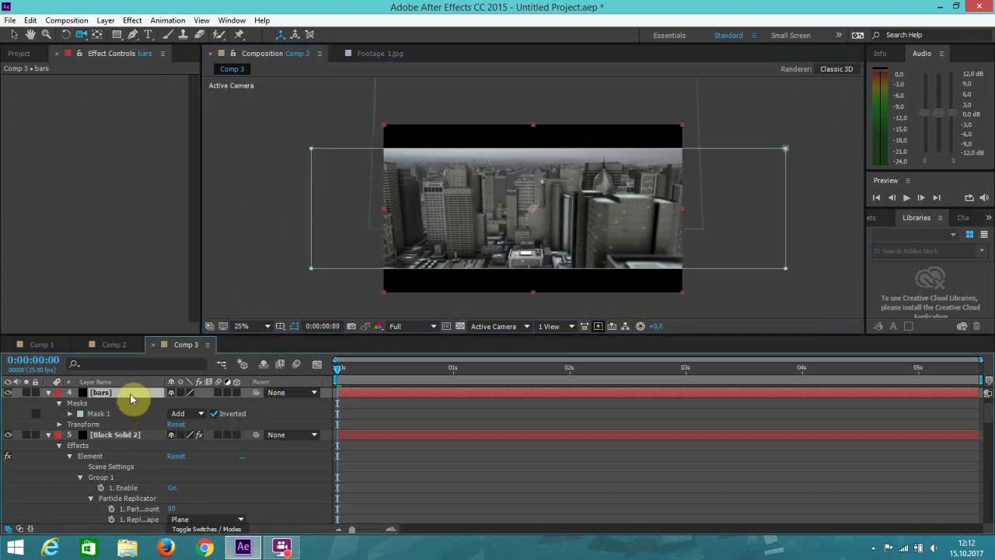
click(108, 418)
key(Delete)
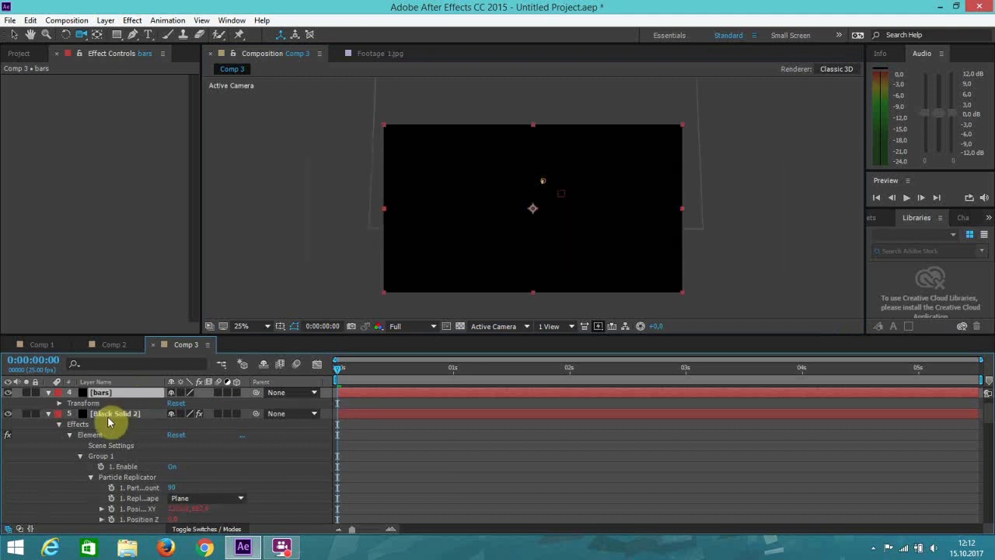
click(118, 34)
drag(262, 144, 609, 212)
mouse_move(705, 237)
mouse_down()
mouse_move(777, 255)
mouse_move(797, 276)
mouse_up()
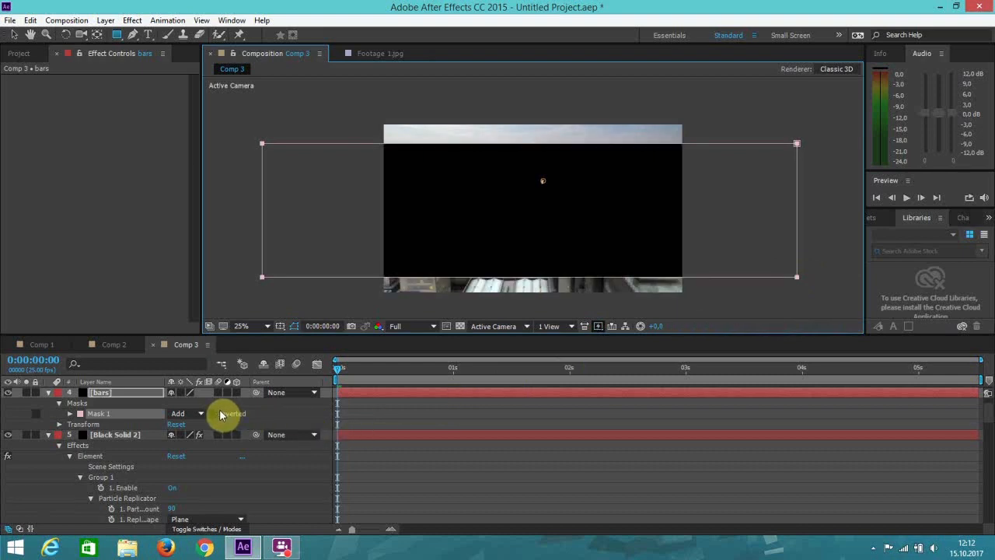
key(ctrl+z)
drag(259, 138, 588, 231)
key(ctrl+z)
drag(248, 151, 640, 219)
key(ctrl+z)
Draw a taller, frame-spanning rectangular mask on the bars solid and invert it, leaving thin letterbox bars above and below the city
drag(240, 140, 548, 220)
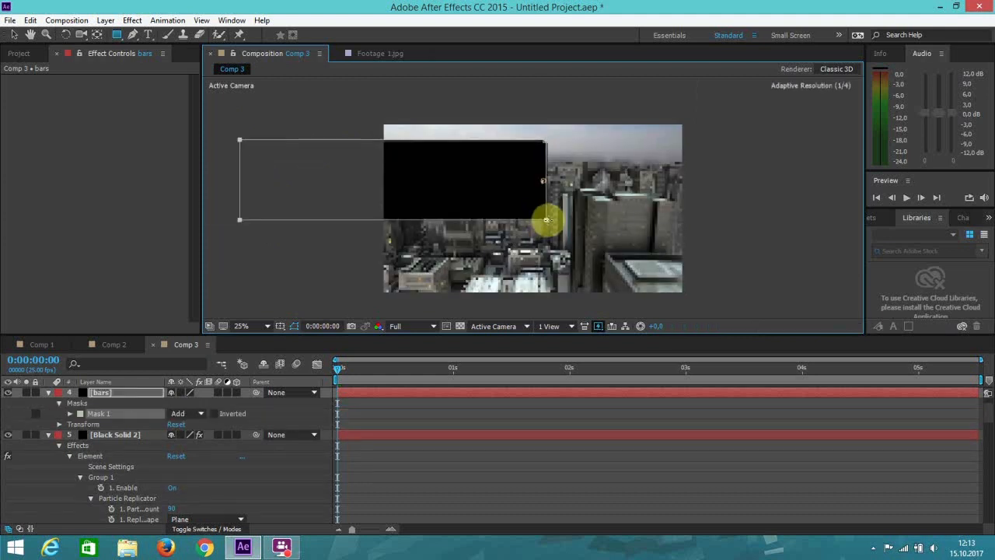
drag(618, 237, 771, 276)
click(233, 413)
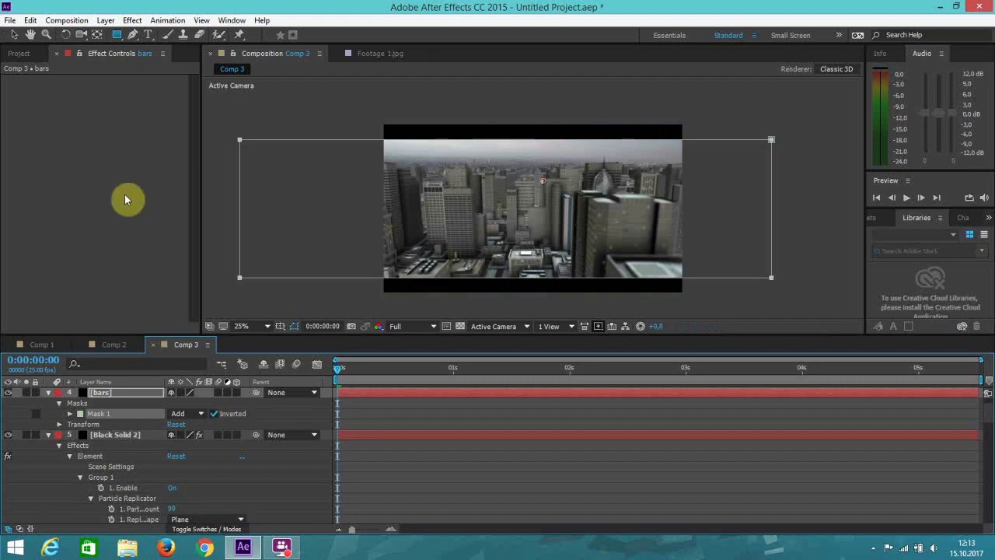
click(295, 328)
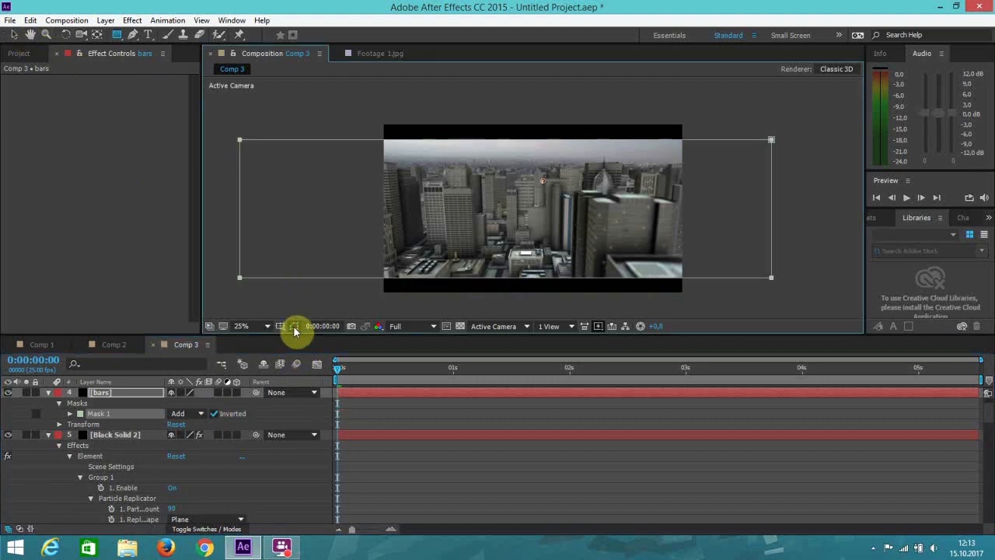
Enlarge the composition viewer and orbit the camera to a raised view over the rooftops
click(18, 33)
scroll(522, 213, up, 2)
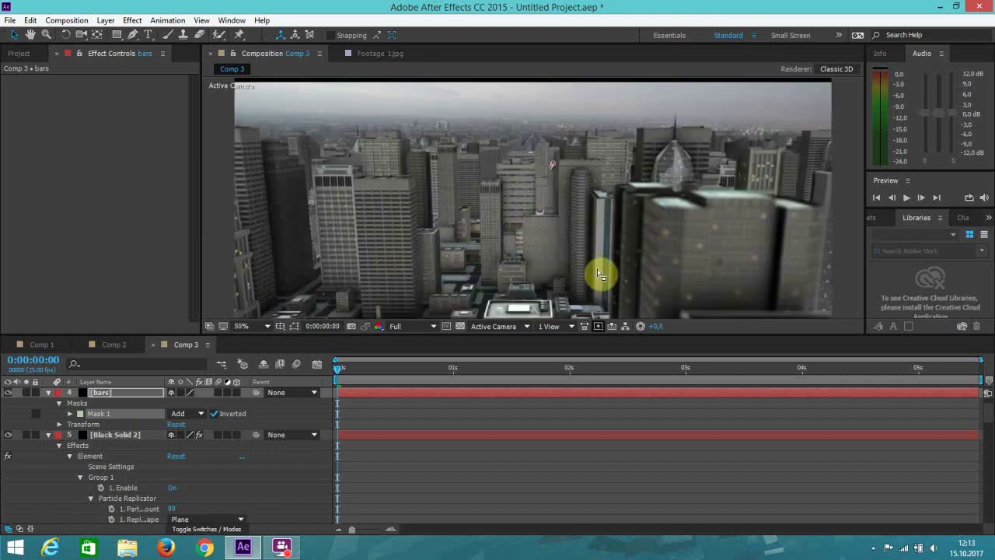
drag(678, 335, 740, 483)
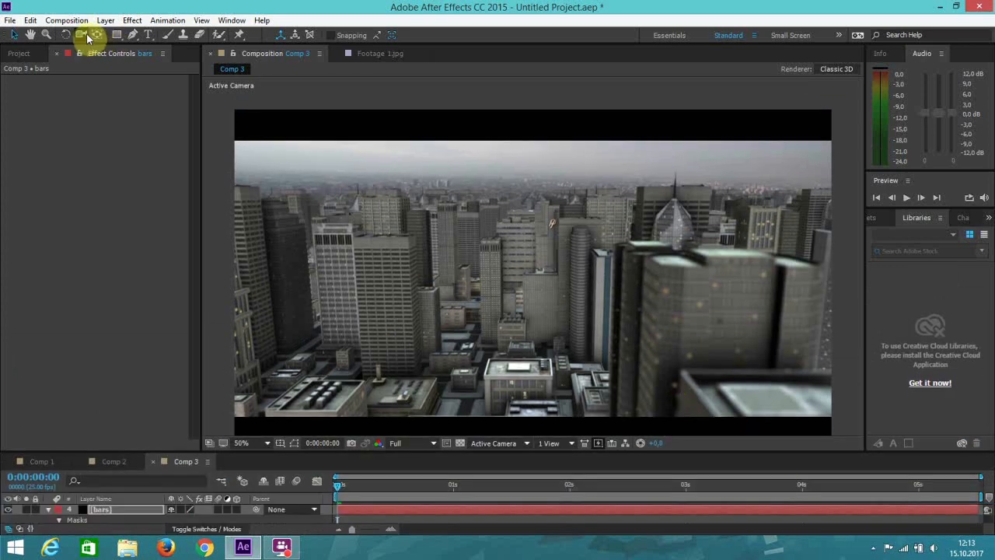
click(82, 34)
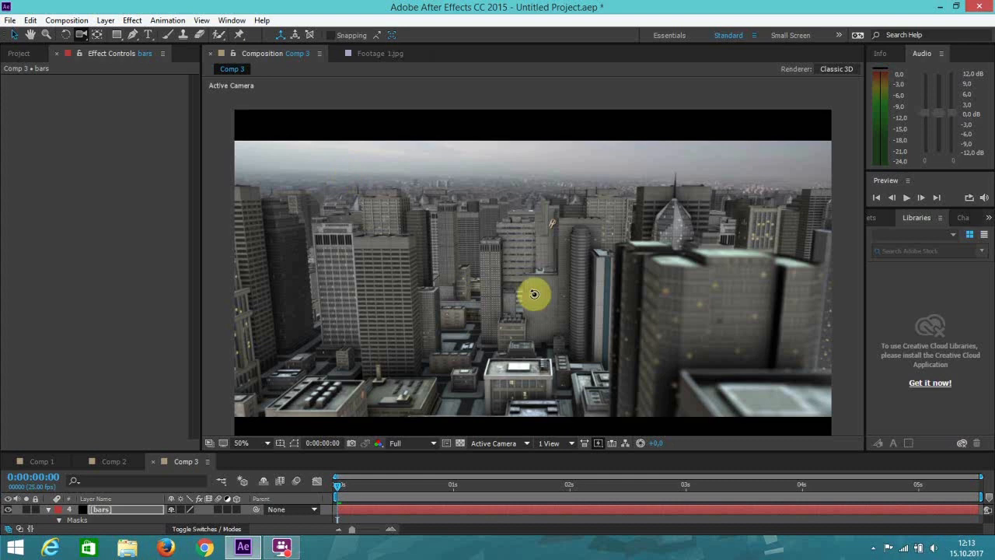
drag(534, 292, 533, 291)
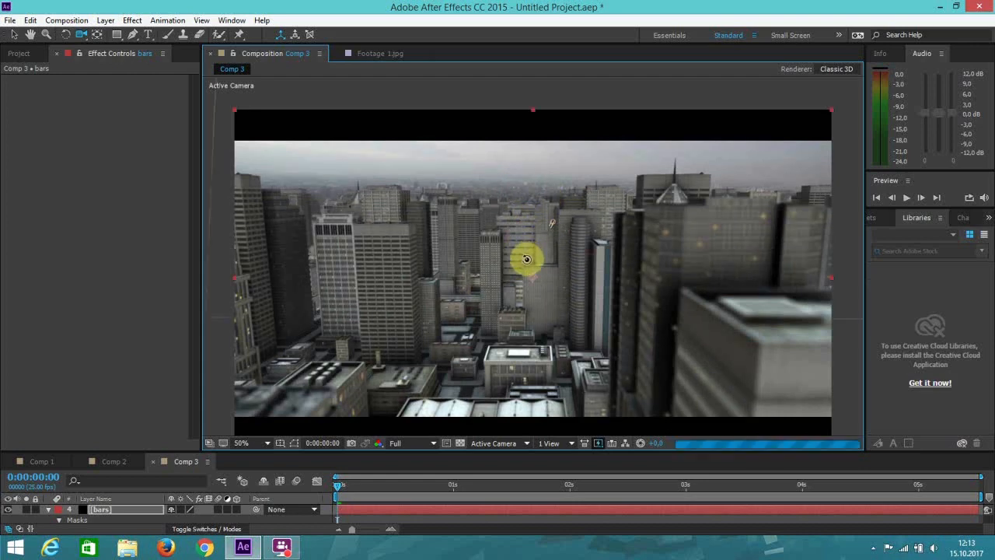
drag(527, 260, 527, 261)
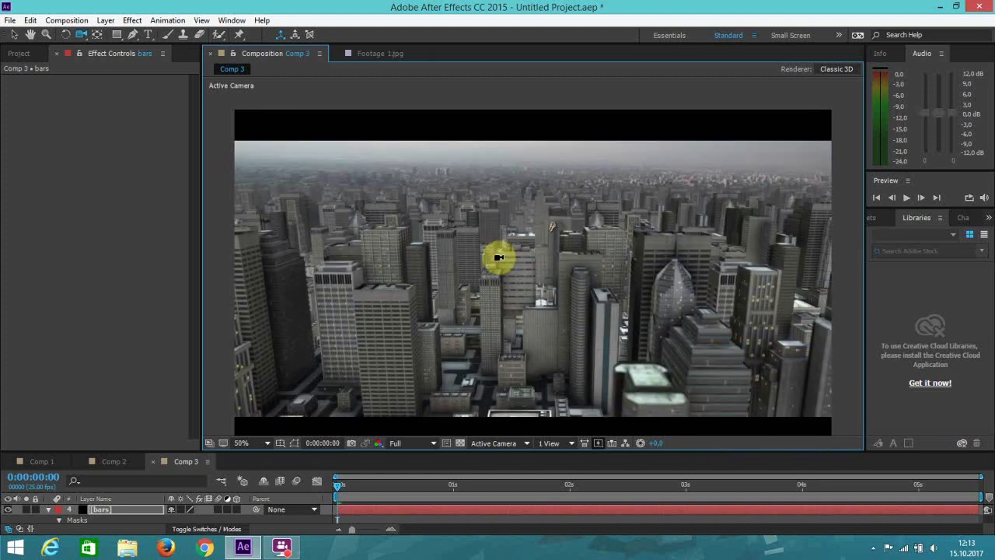
key(period)
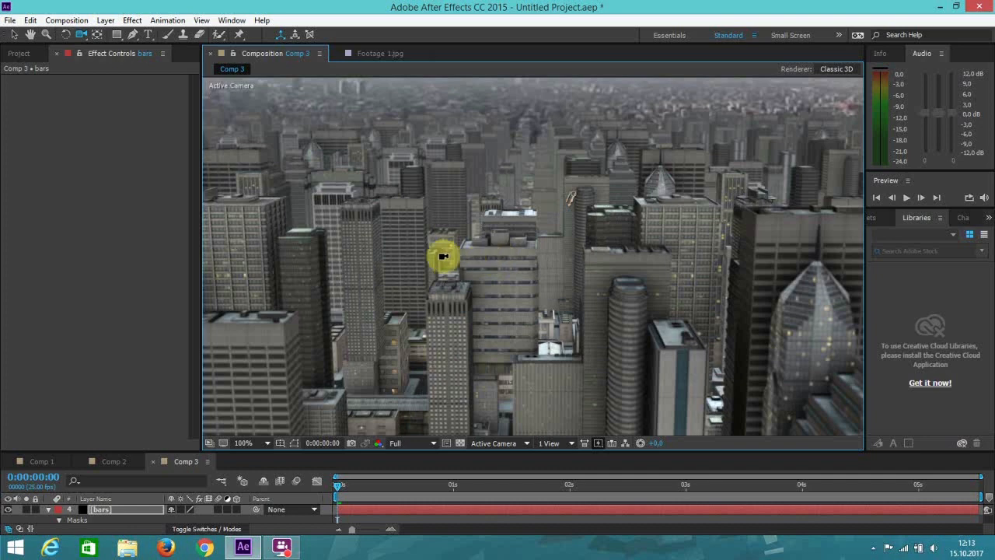
key(comma)
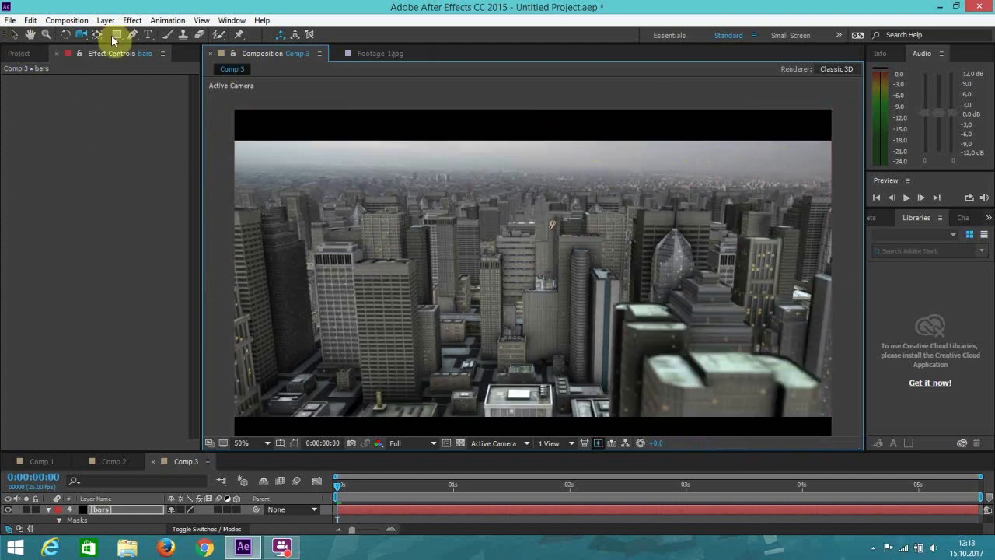
Give the timeline more height and collapse the properties of the bars and Black Solid 2 layers
click(15, 35)
drag(607, 455, 684, 382)
click(49, 438)
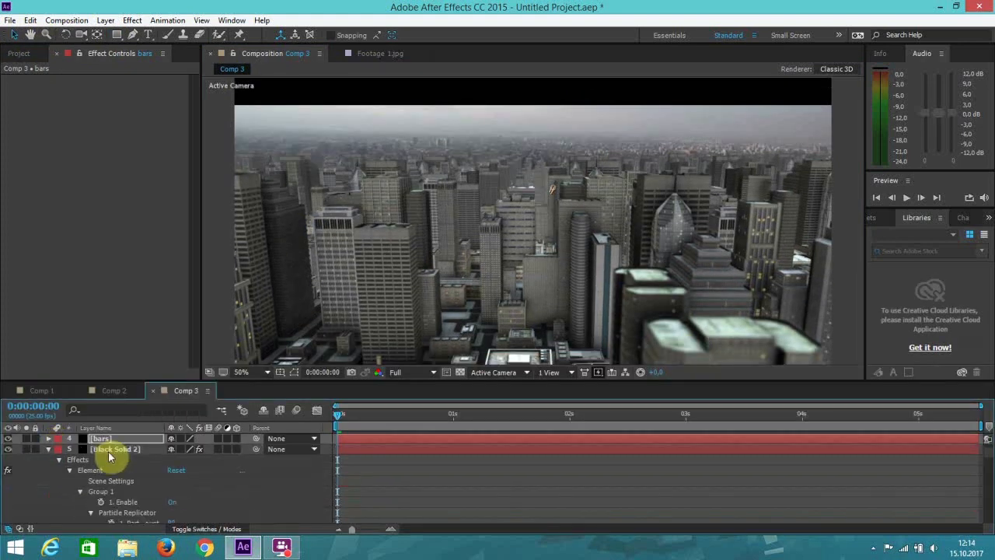
click(107, 450)
click(49, 449)
Resample the Fog Color of the Element effect on Black Solid 2 from the hazy horizon behind the skyscrapers
drag(198, 133, 205, 307)
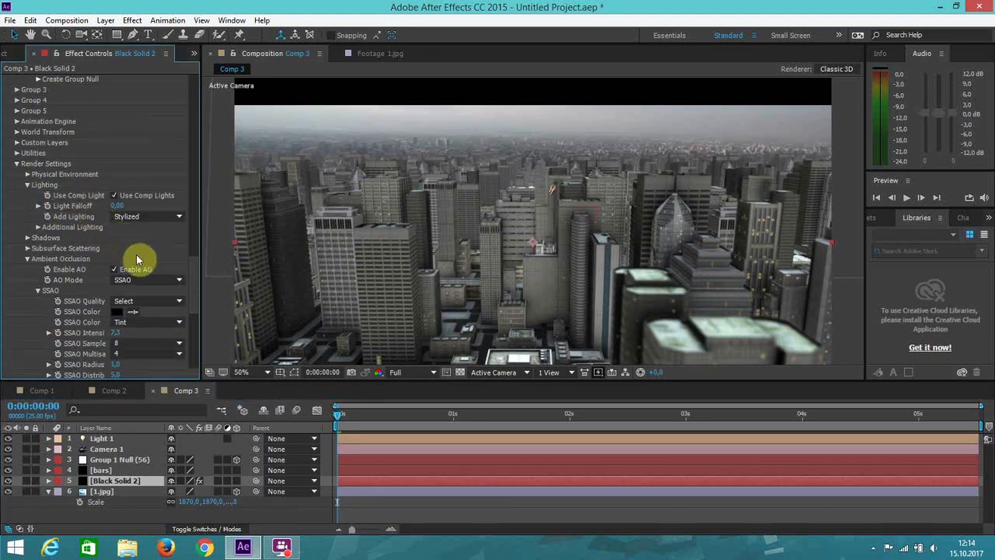
scroll(136, 260, down, 1)
scroll(137, 259, down, 4)
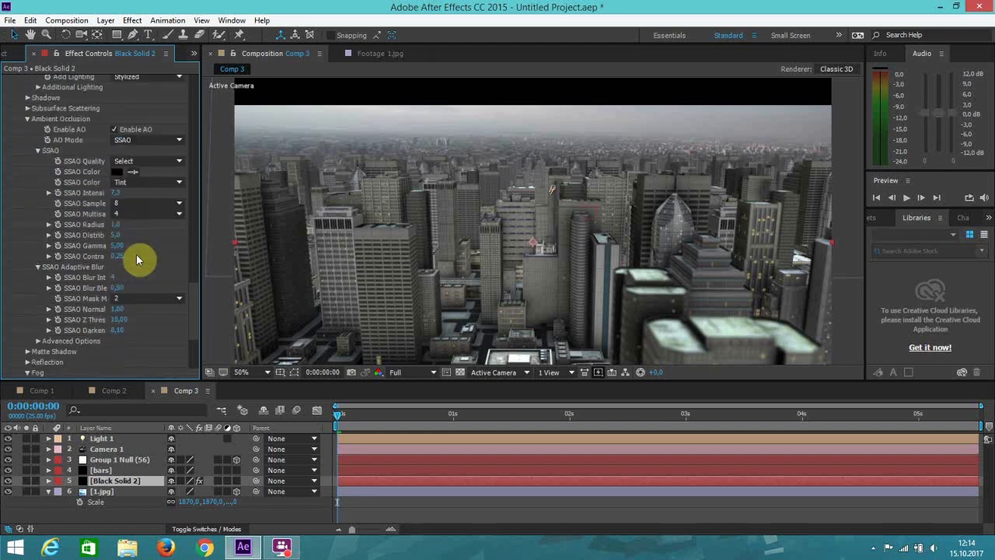
scroll(133, 260, down, 5)
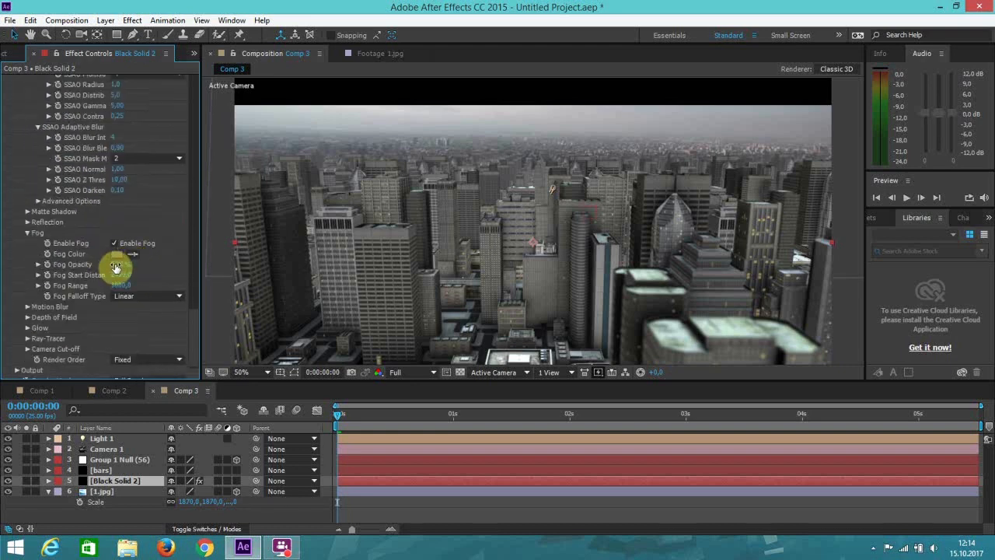
click(133, 254)
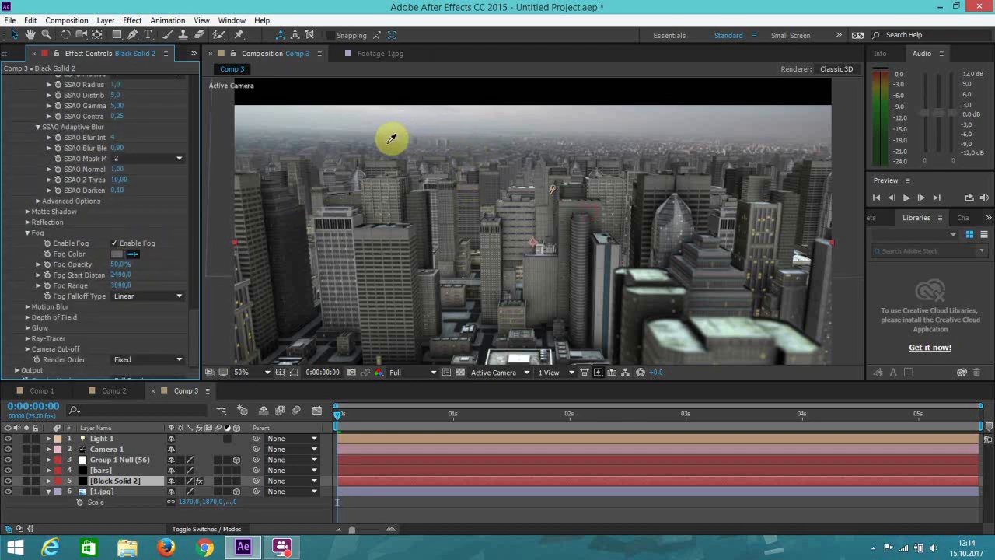
click(343, 140)
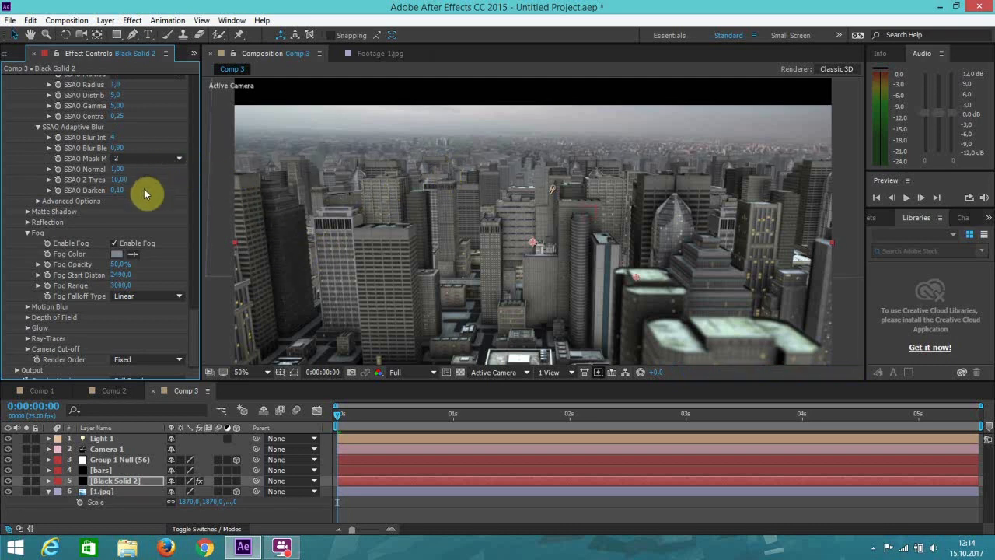
click(132, 254)
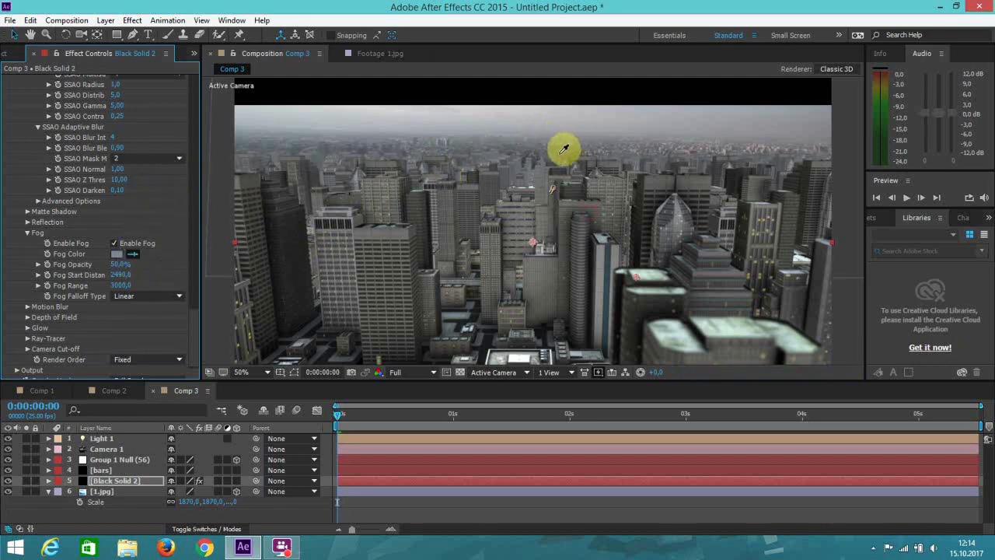
click(584, 161)
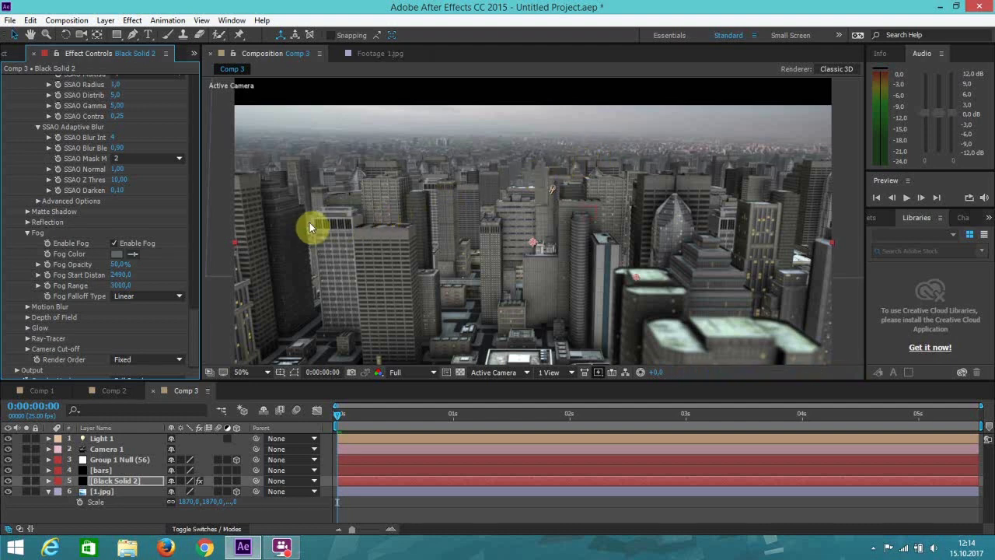
key(period)
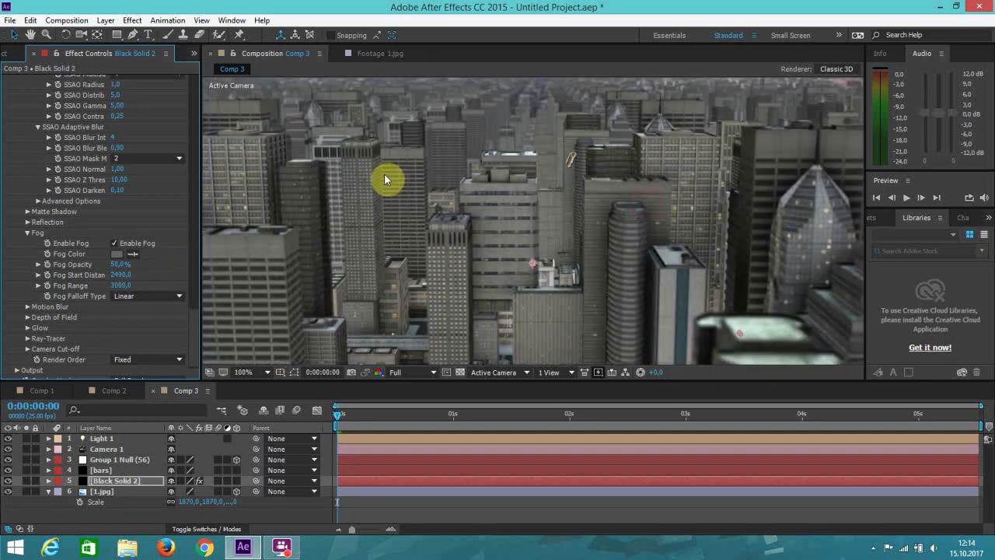
click(133, 254)
key(comma)
click(480, 143)
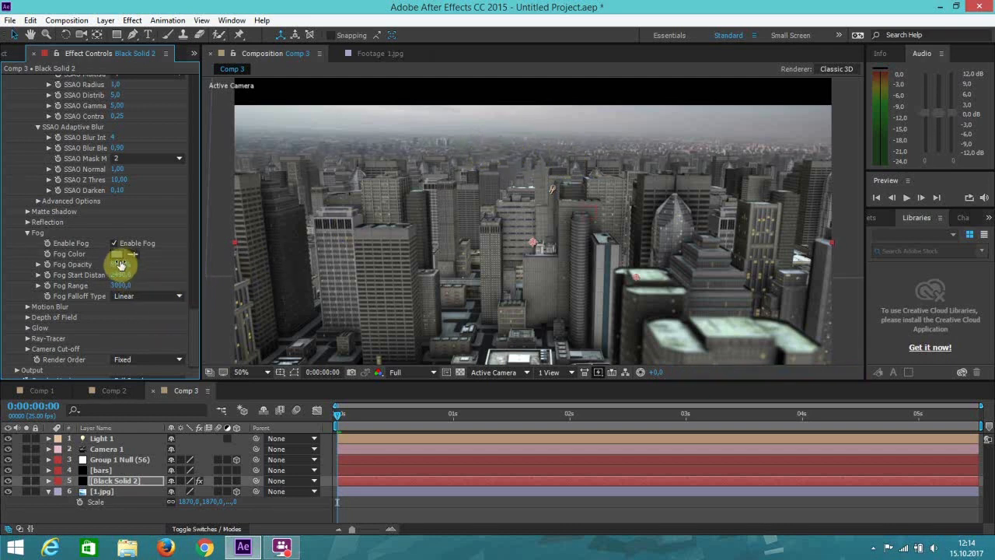
Set the Element effect's Fog Opacity to 54% and its Fog Start Distance to 2620
drag(125, 263, 129, 264)
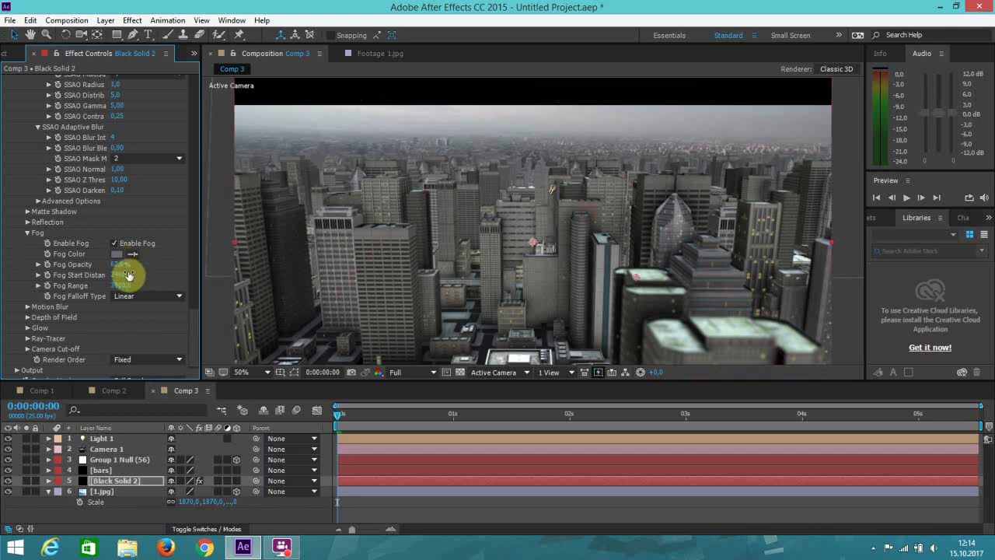
mouse_move(120, 275)
mouse_down()
mouse_move(94, 277)
mouse_move(129, 275)
mouse_up()
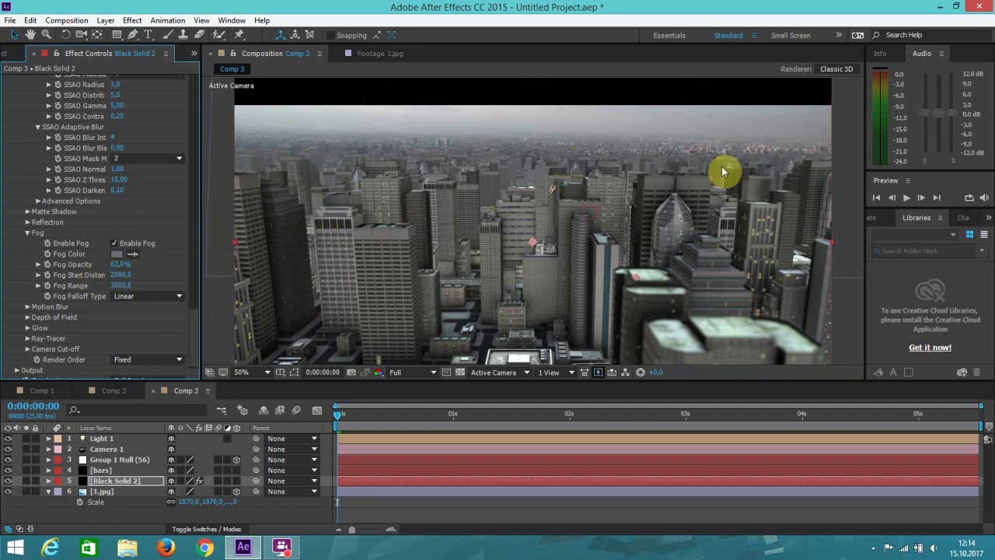
drag(116, 276, 137, 280)
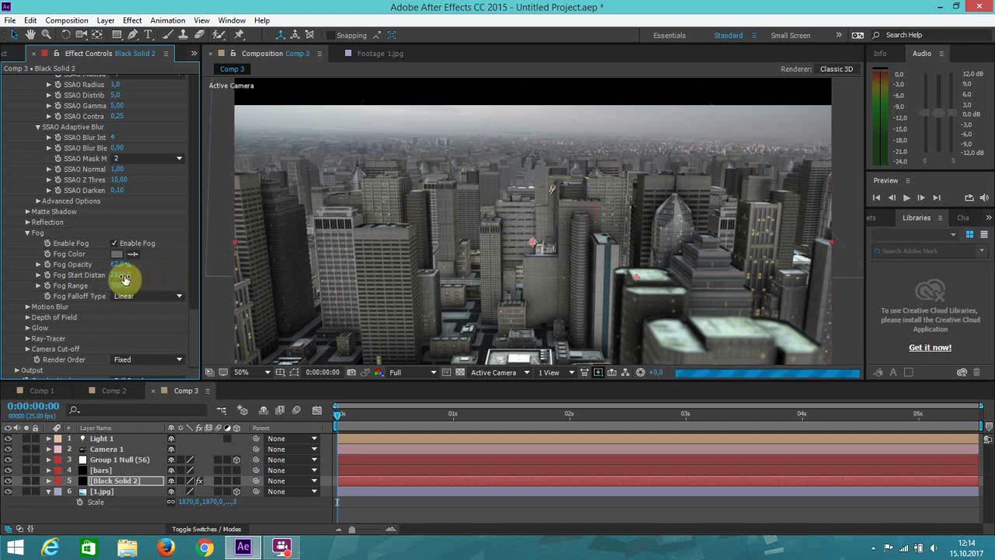
click(125, 276)
click(158, 286)
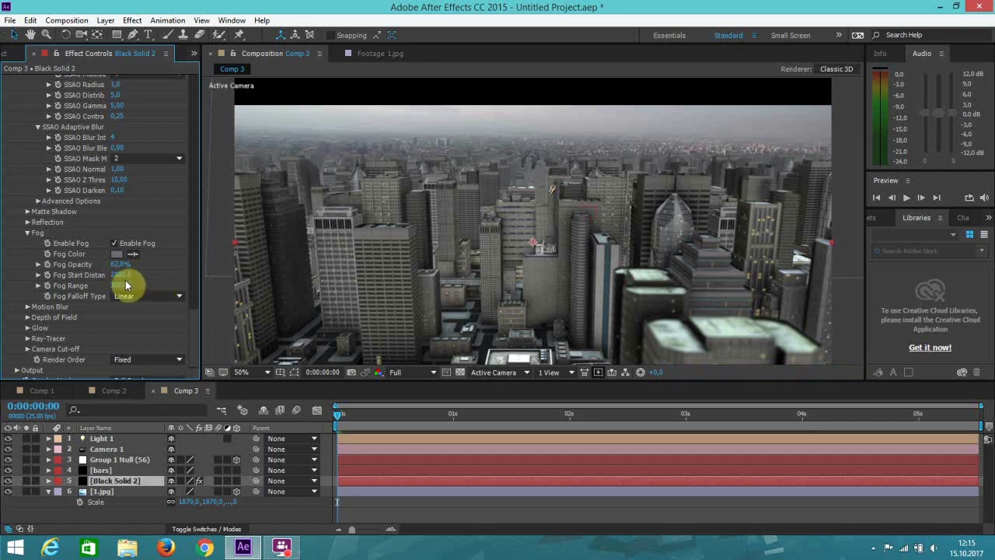
drag(125, 276, 133, 279)
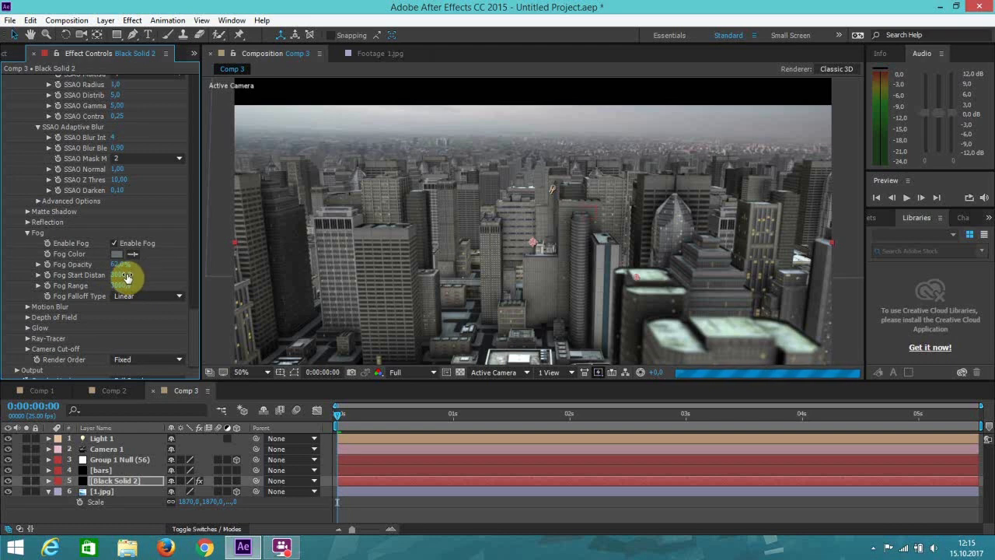
drag(126, 276, 92, 285)
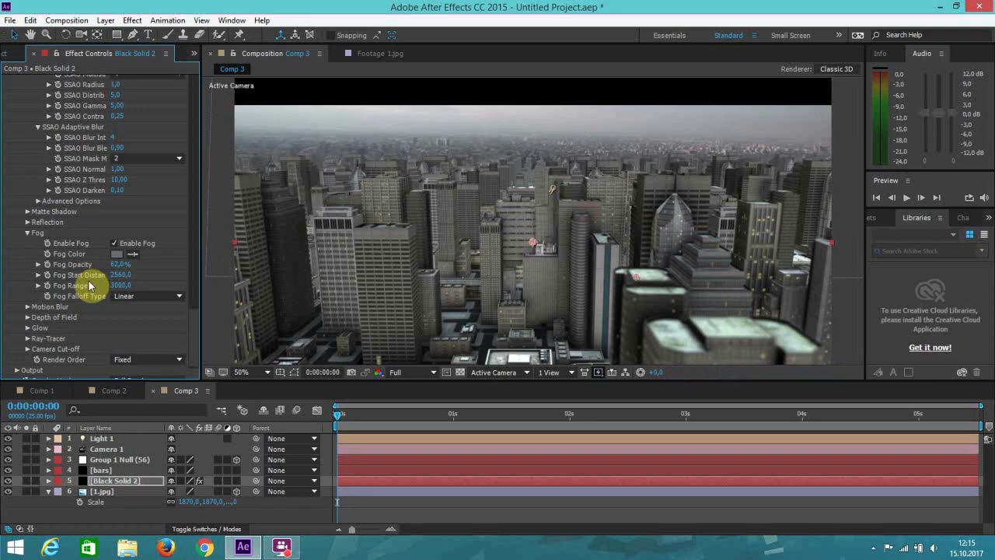
drag(126, 276, 130, 277)
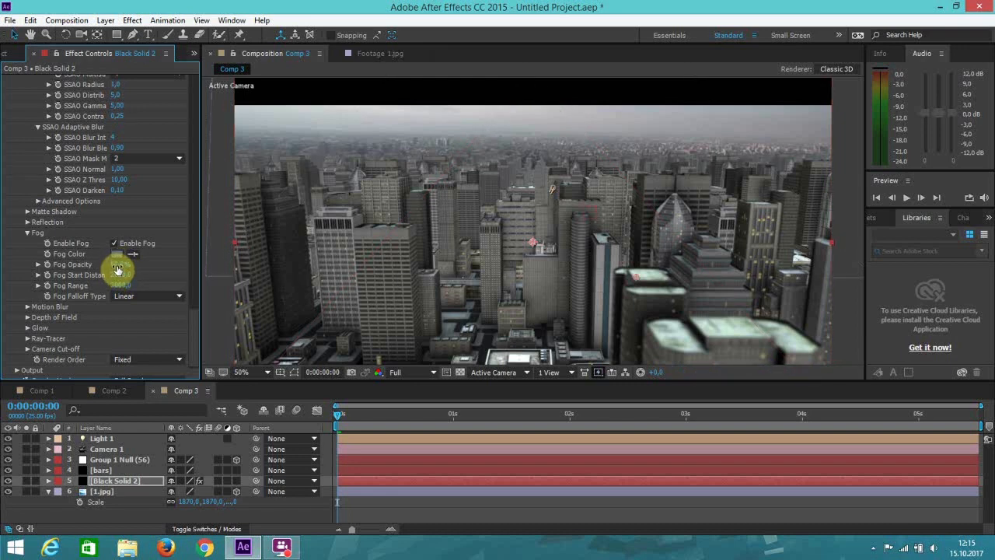
drag(117, 264, 112, 268)
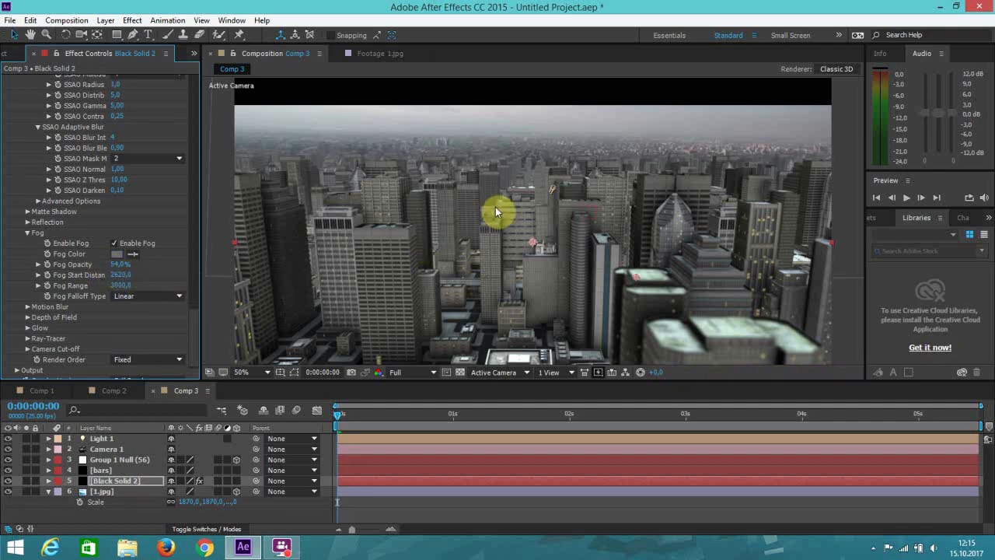
Check the whole letterboxed frame and reveal the Position property of Camera 1
key(comma)
key(period)
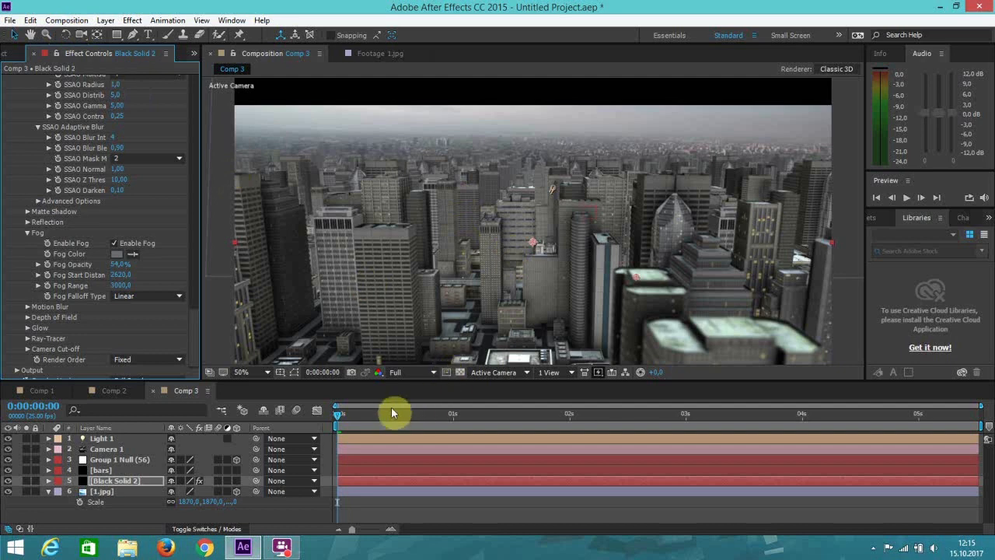
key(comma)
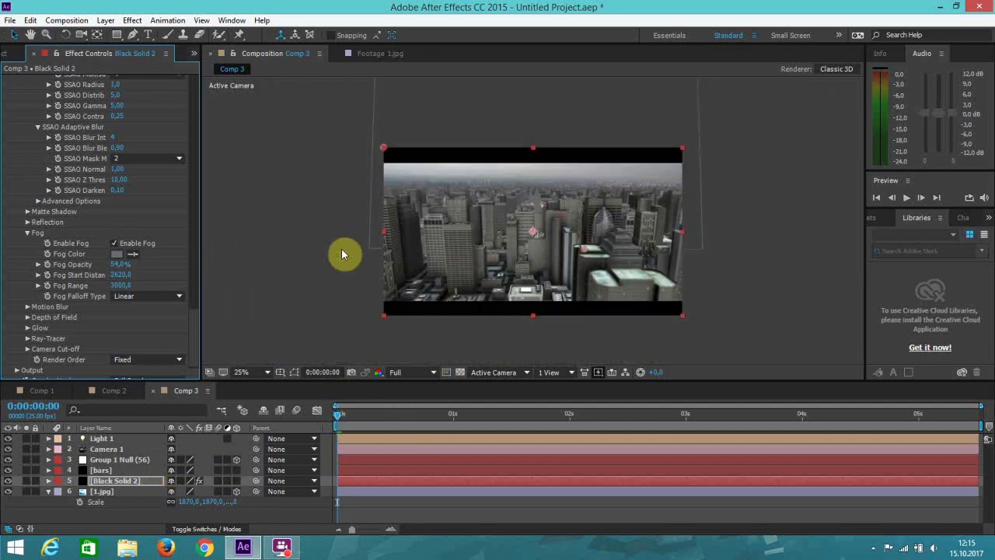
click(128, 449)
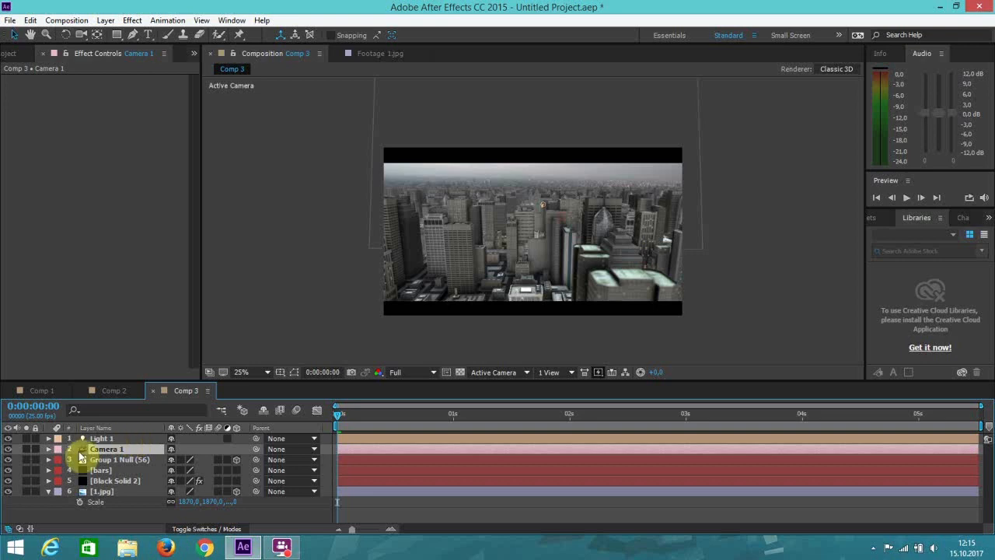
key(p)
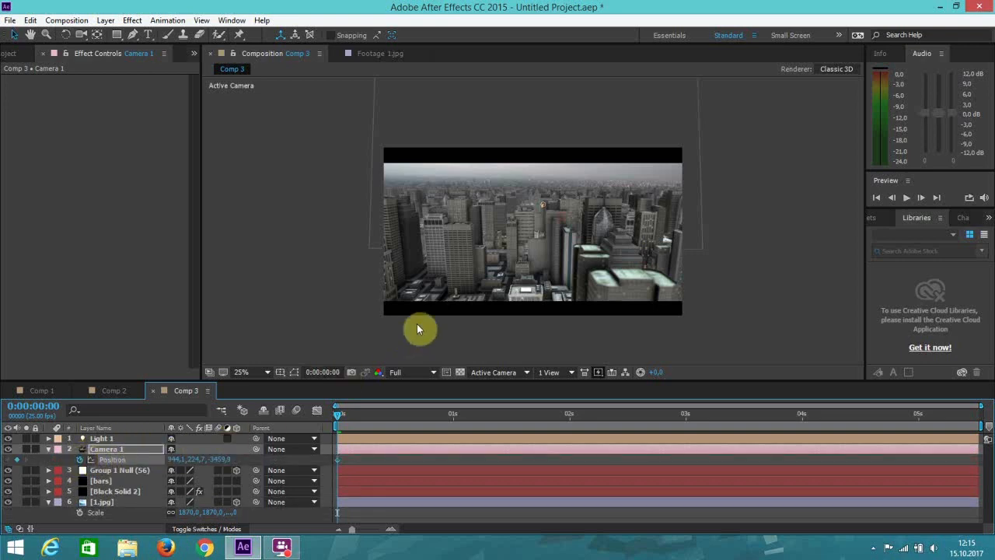
Orbit Camera 1 at 0:00:00:00 to a low view between the foreground skyscrapers, at position about 915, 461, -3500
key(period)
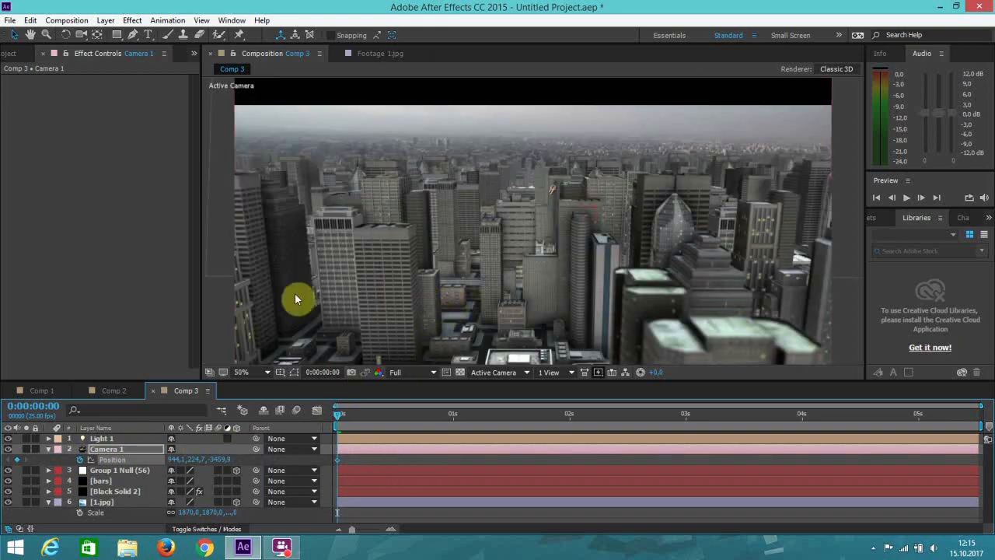
key(comma)
click(81, 35)
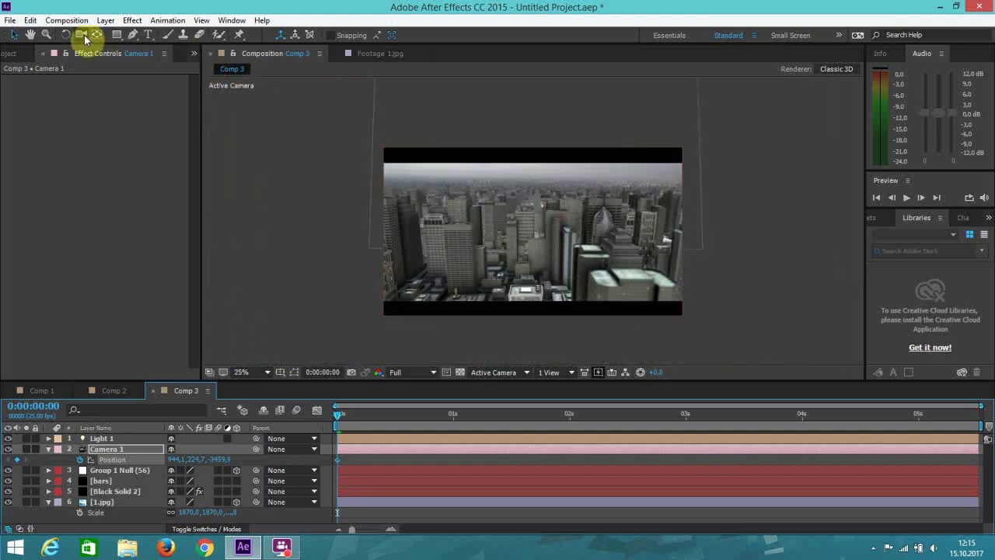
key(period)
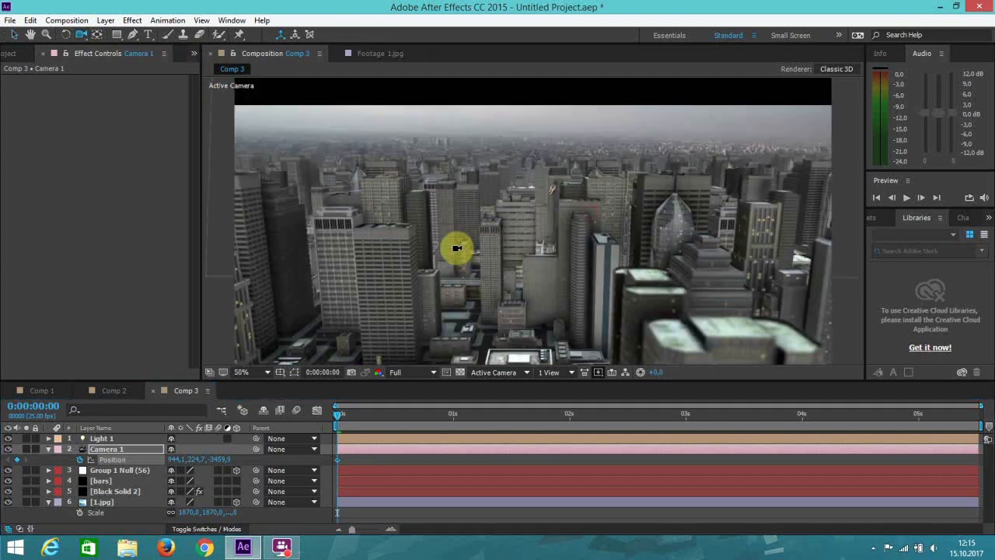
drag(361, 277, 363, 273)
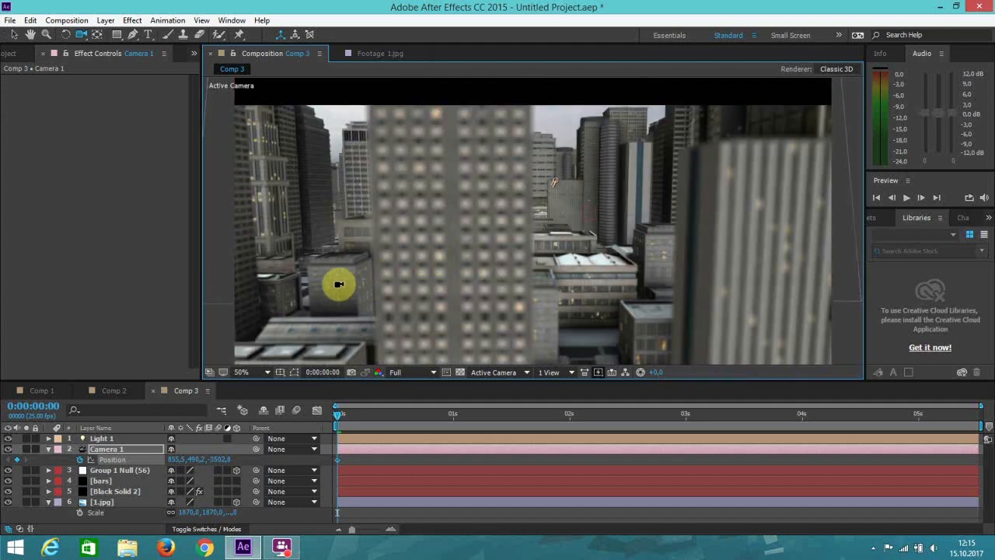
drag(348, 283, 311, 283)
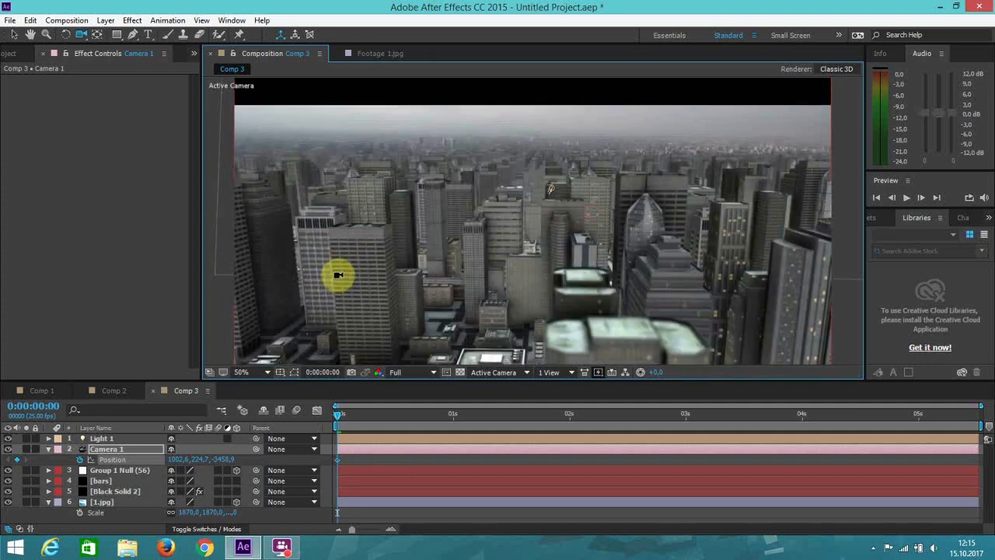
drag(338, 271, 340, 266)
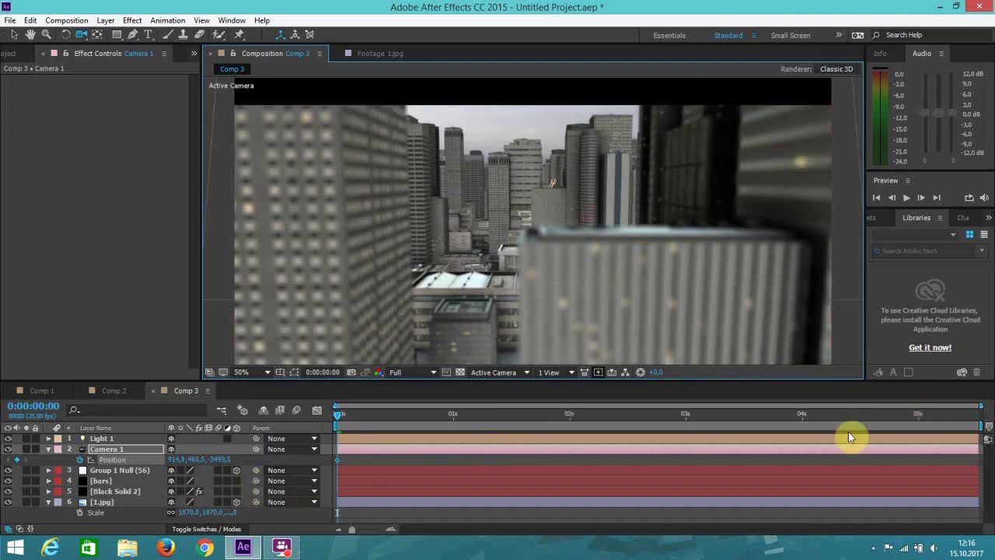
Expand Camera 1's transform properties and enable keyframing for Point of Interest, Orientation, and X, Y and Z Rotation at 0:00:00:00
click(47, 449)
click(47, 449)
click(79, 459)
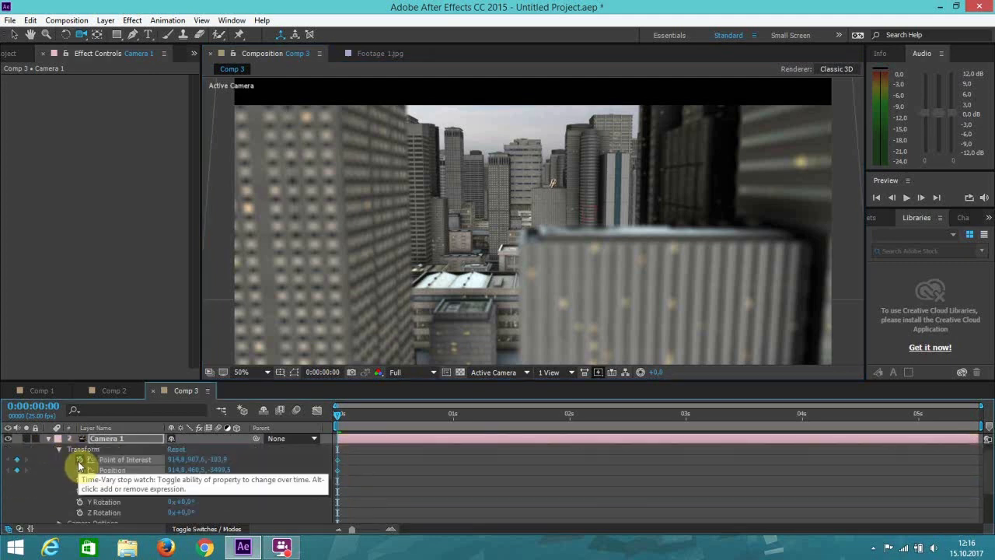
click(80, 480)
click(79, 491)
click(80, 502)
click(79, 512)
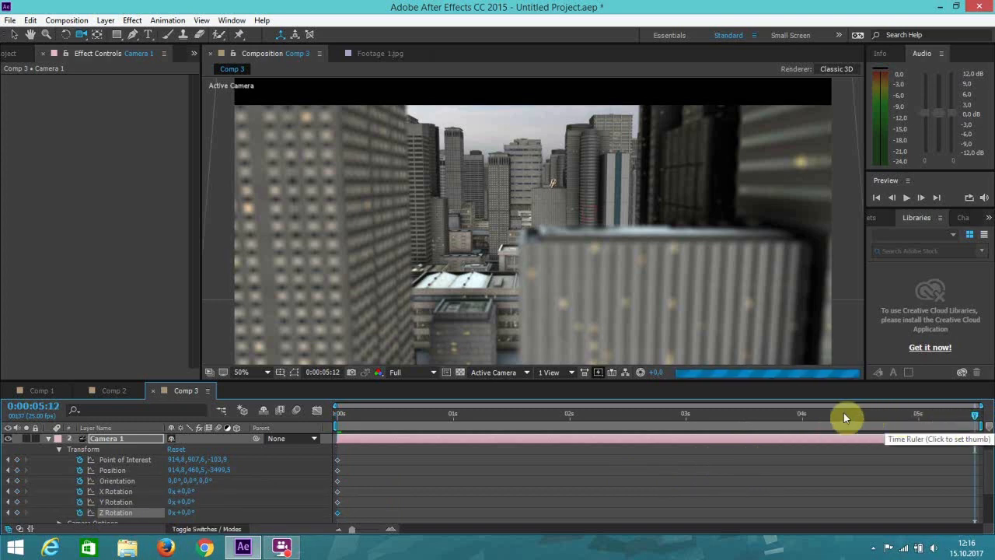
Shorten the work area to end just past four seconds and move the current time to 0:00:04:06
click(797, 415)
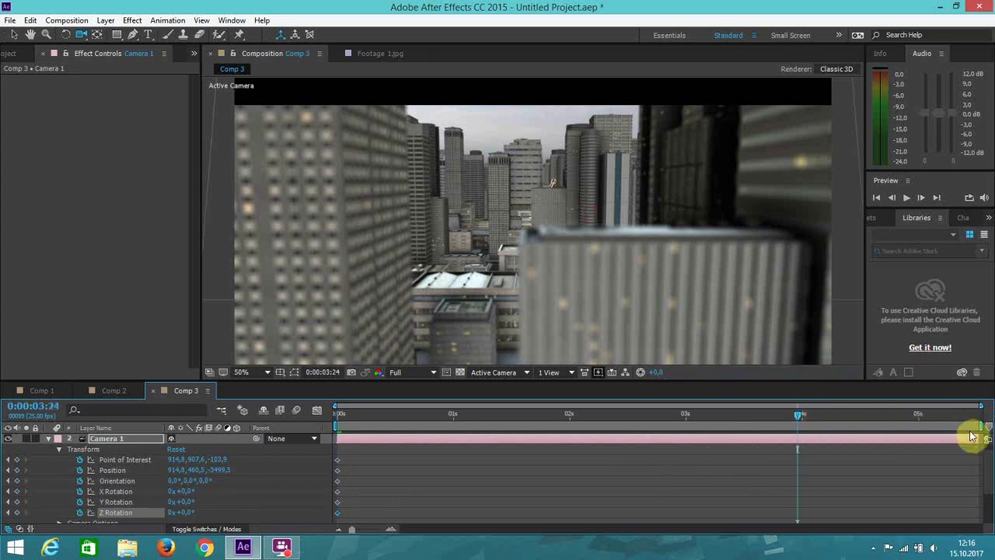
drag(980, 425, 835, 428)
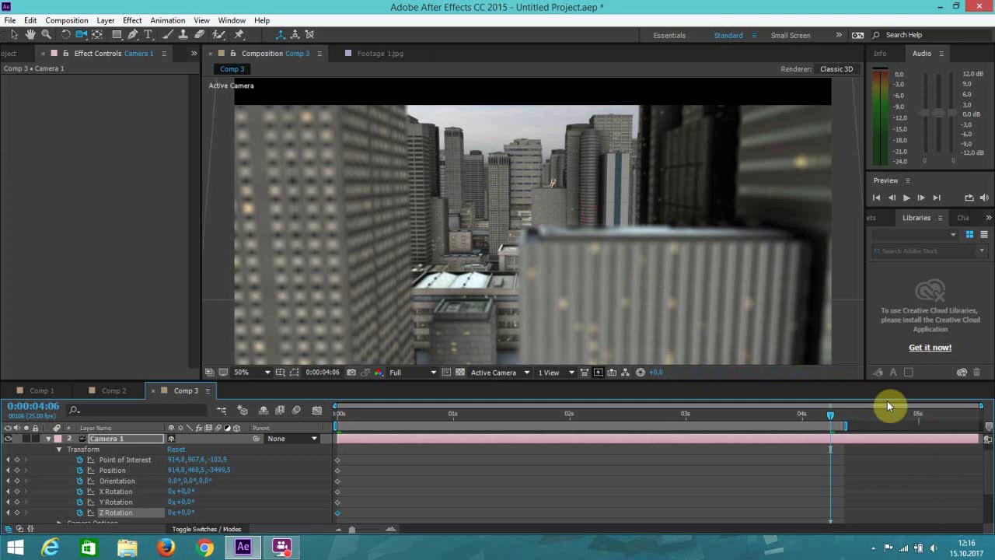
Orbit and shift Camera 1 at 0:00:04:06 to a high view over the skyscrapers, at position about 939, 261, -3467, and return to the Selection tool
drag(520, 214, 519, 225)
key(ctrl+z)
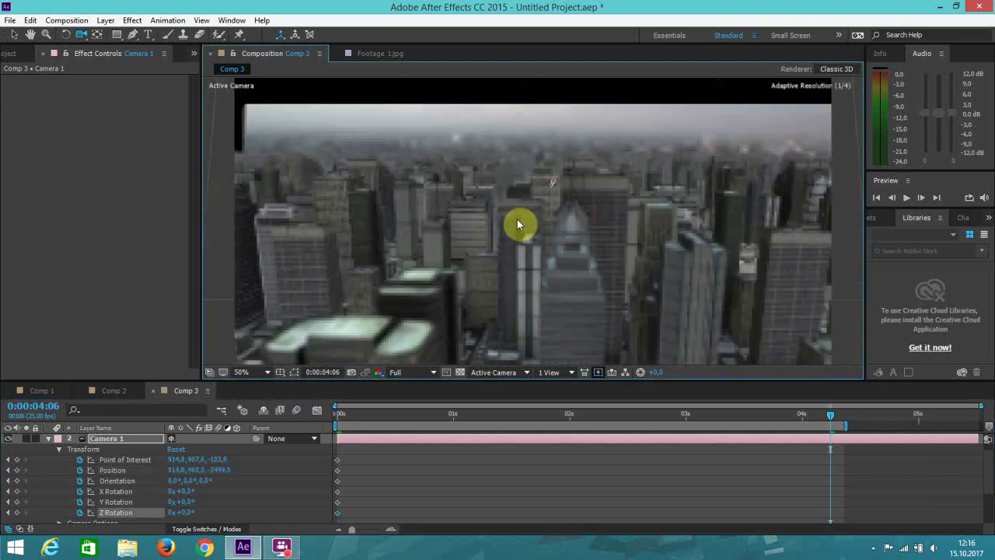
mouse_move(509, 219)
mouse_down()
mouse_move(525, 227)
mouse_move(500, 226)
mouse_up()
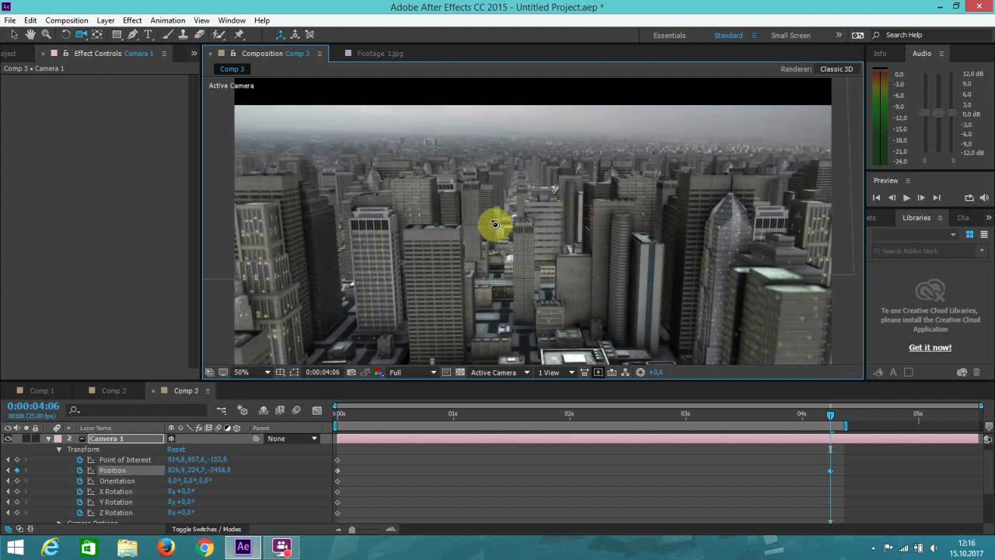
drag(495, 224, 495, 225)
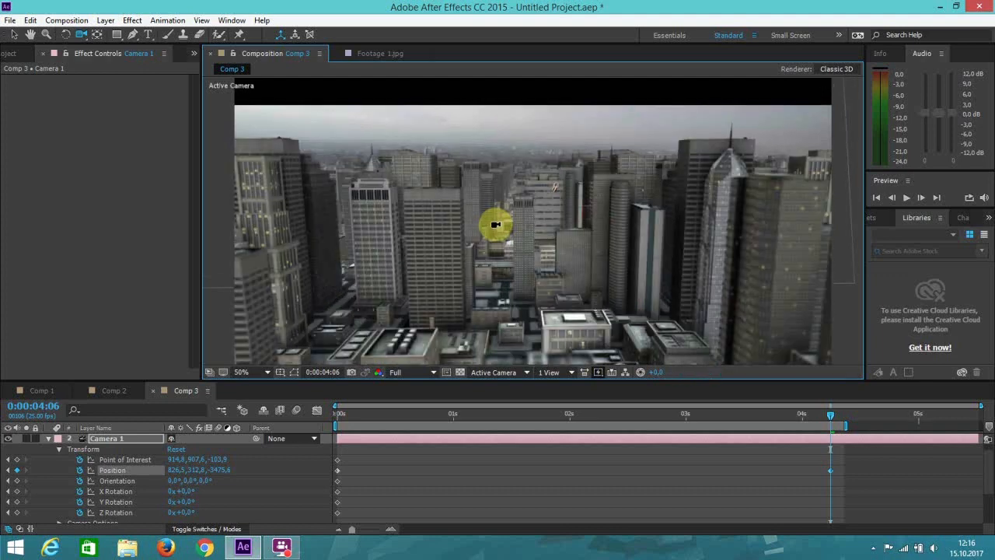
drag(501, 225, 501, 225)
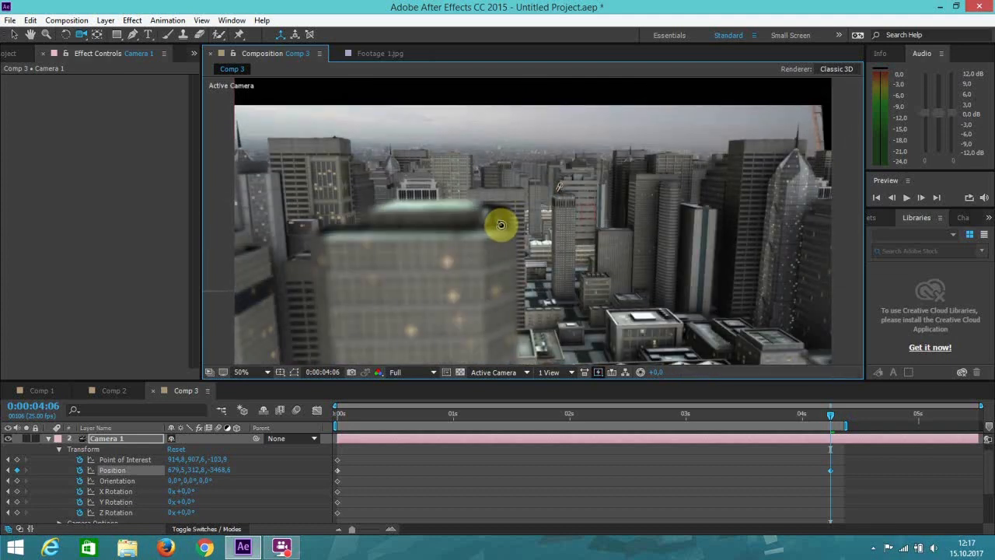
drag(499, 226, 505, 222)
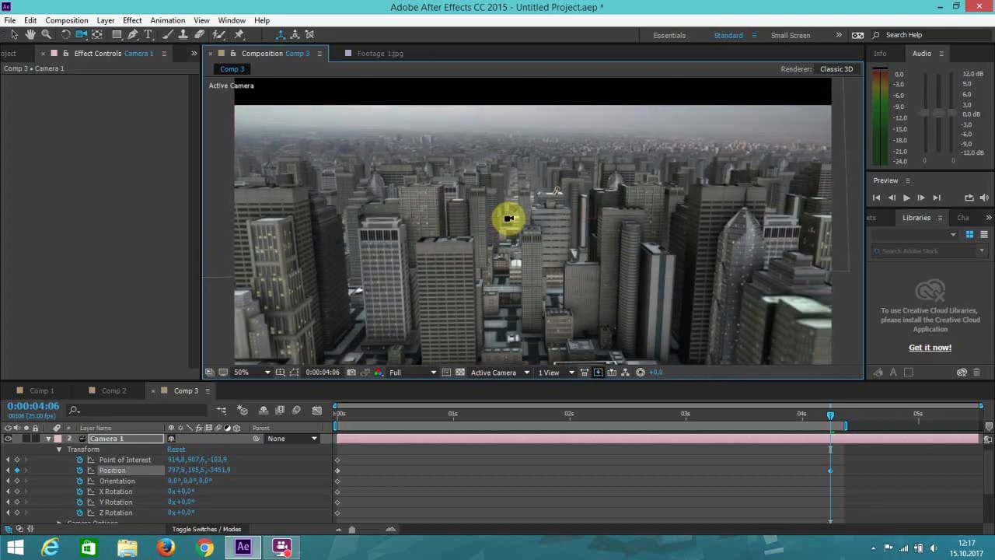
scroll(510, 219, up, 2)
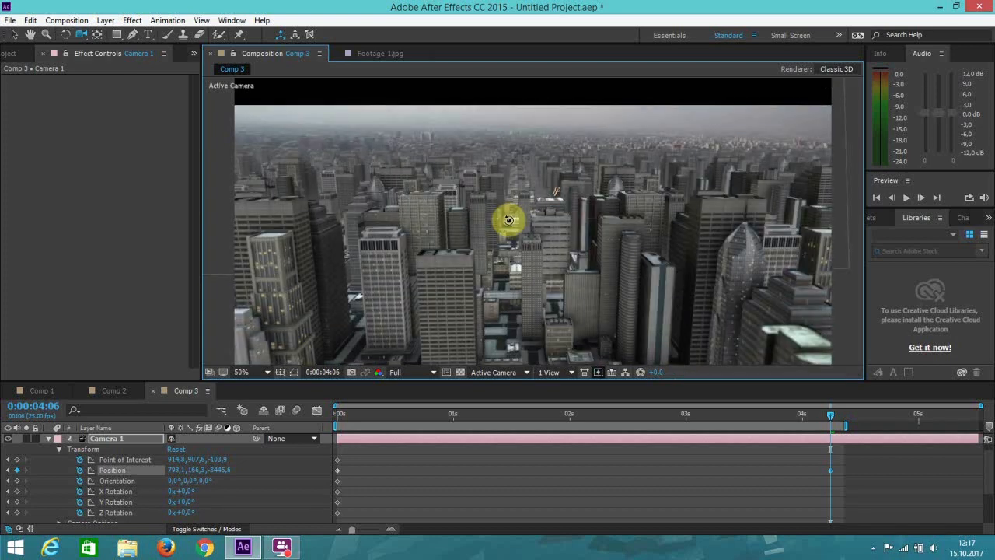
drag(509, 220, 509, 222)
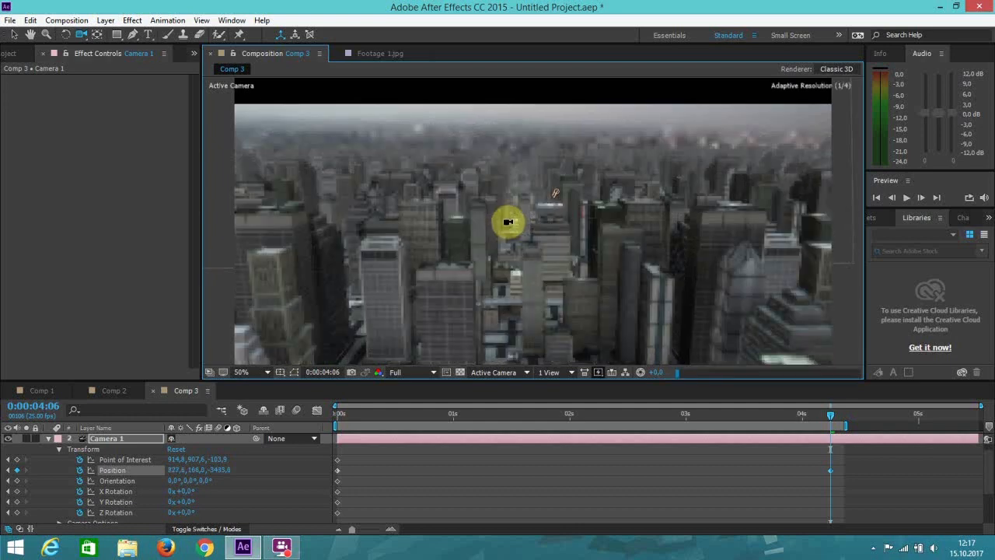
drag(507, 223, 506, 220)
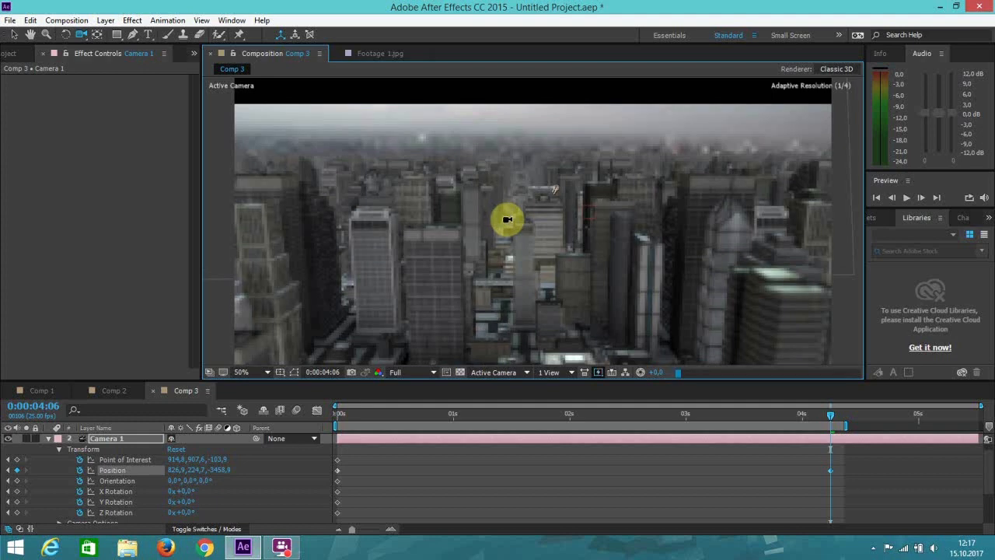
drag(507, 220, 498, 220)
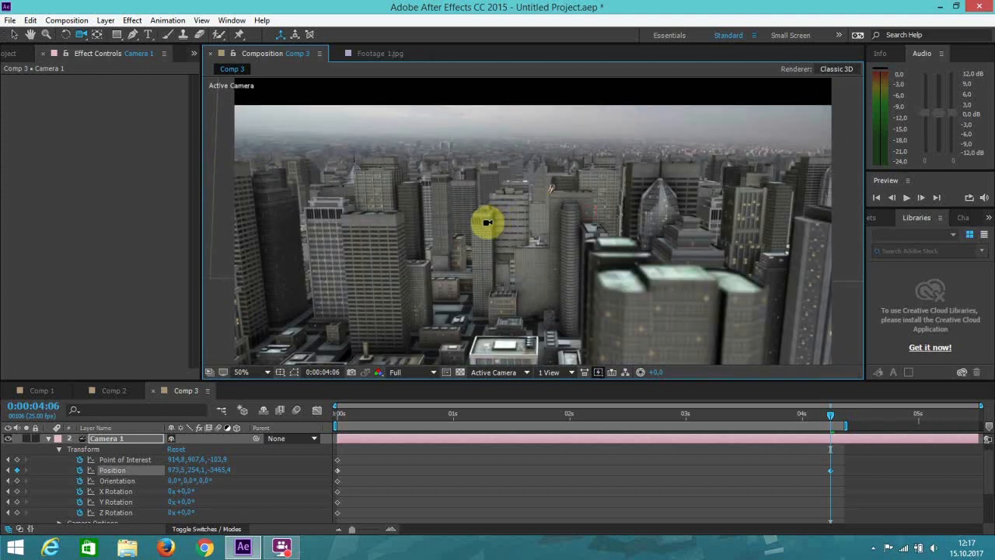
scroll(486, 222, down, 1)
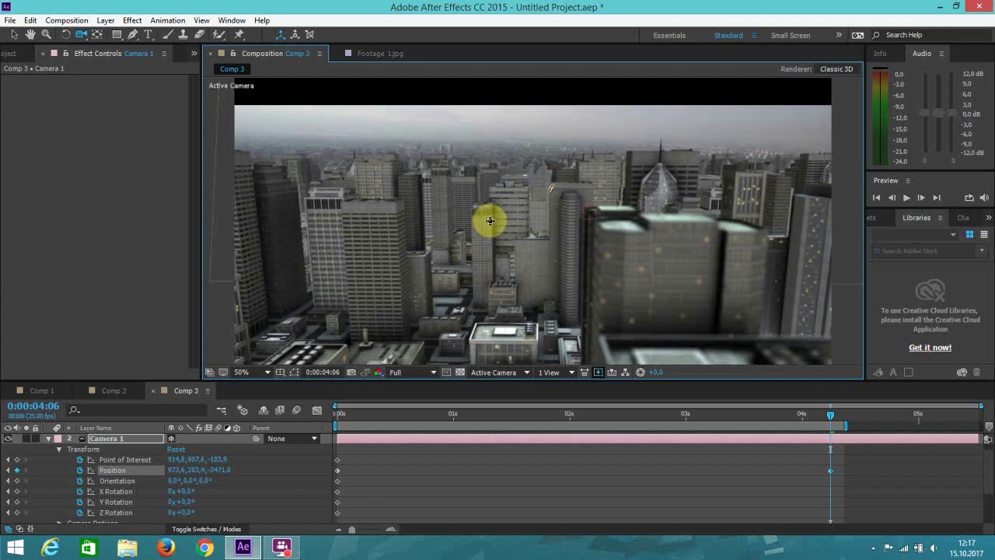
drag(489, 222, 490, 231)
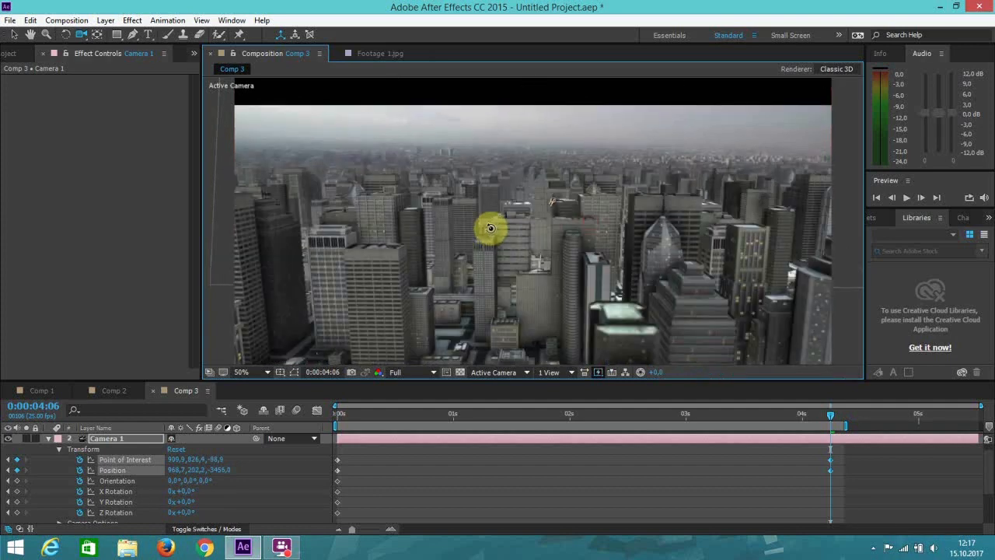
drag(490, 228, 491, 228)
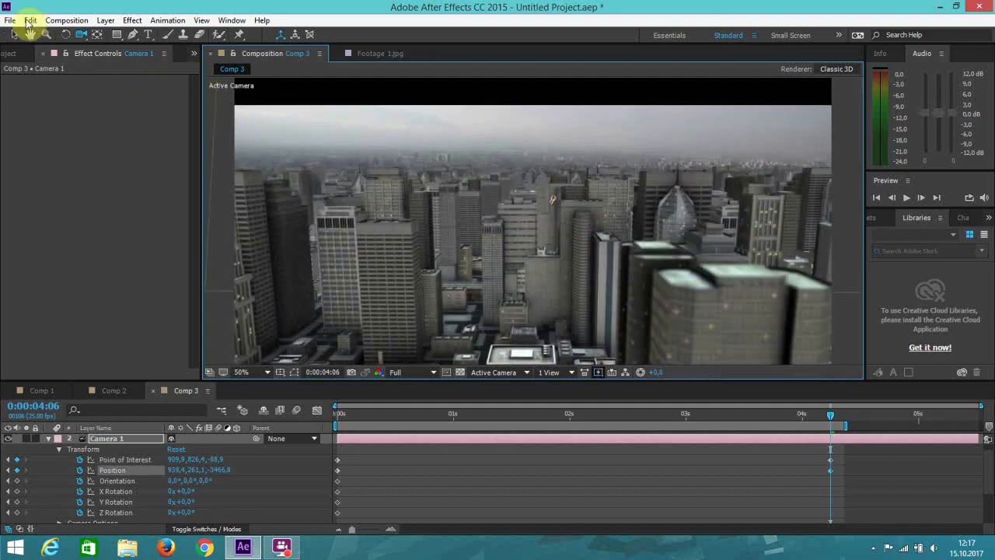
click(14, 34)
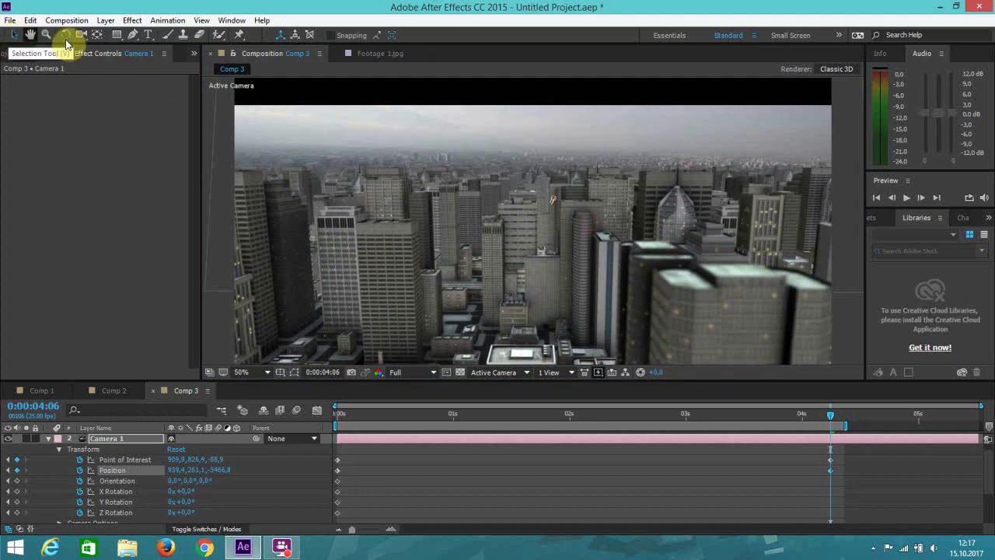
Start previewing the camera move from the first frame and select the Black Solid 2 layer to show its Element settings
click(877, 198)
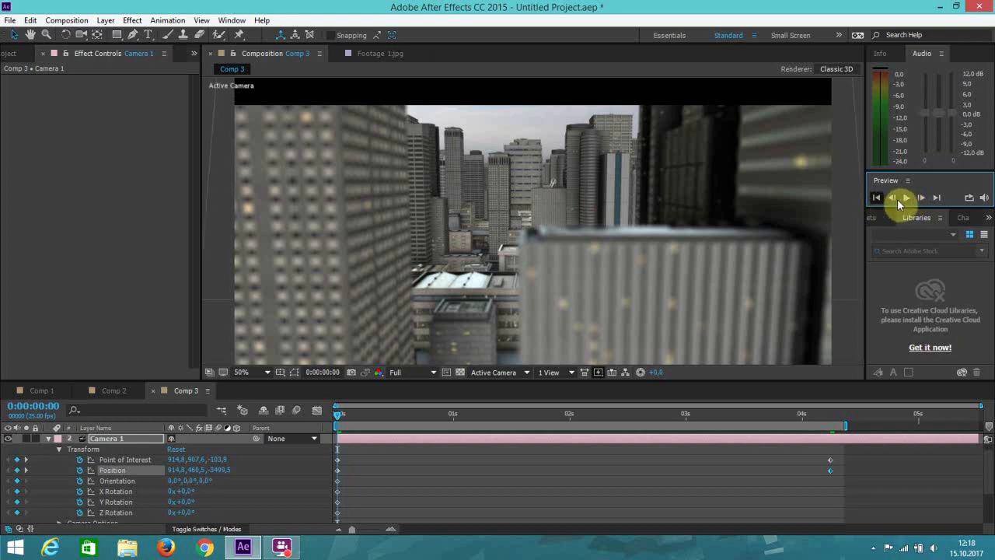
click(49, 439)
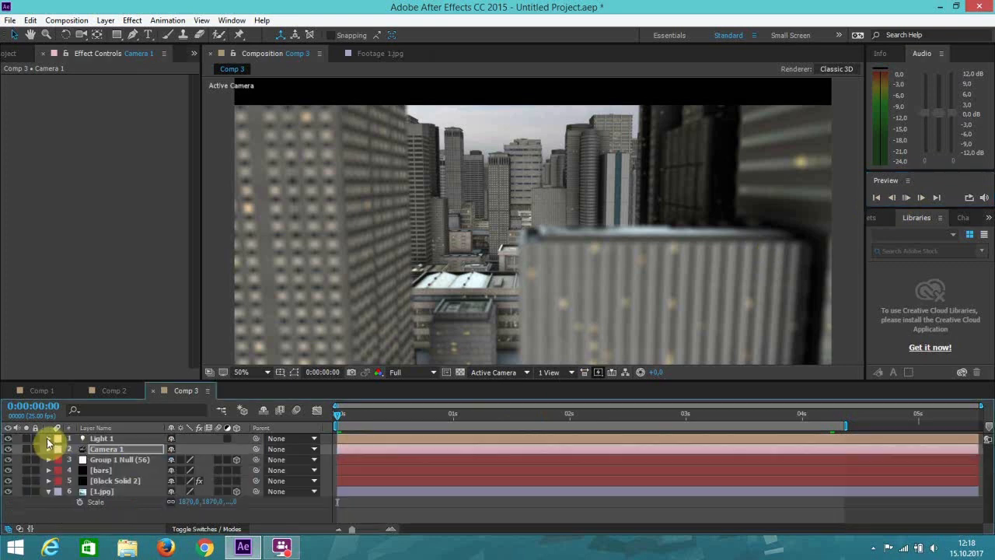
click(107, 480)
click(196, 118)
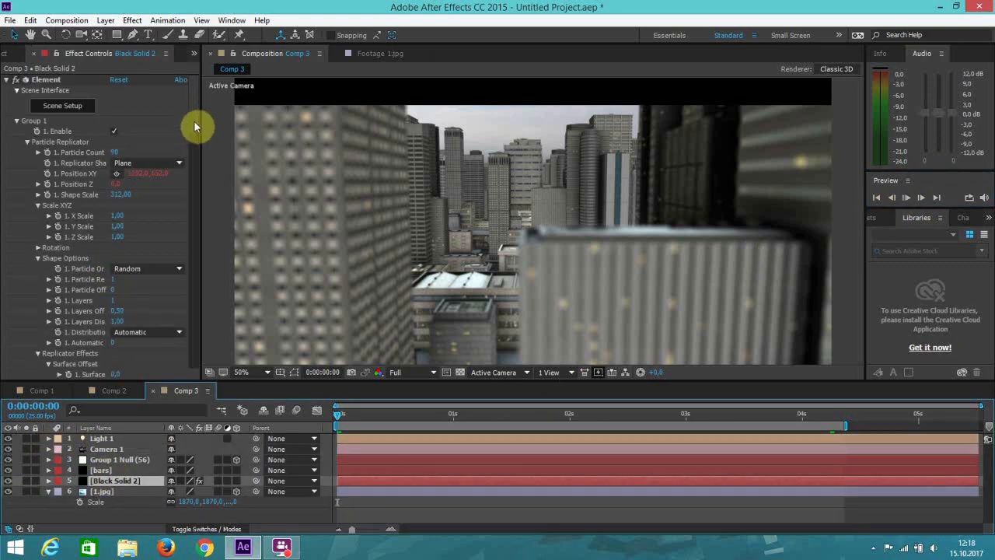
Look through the Element settings down to Render Settings, stop the preview and move the current time to 0:00:02:05
drag(194, 173, 185, 235)
scroll(185, 234, down, 6)
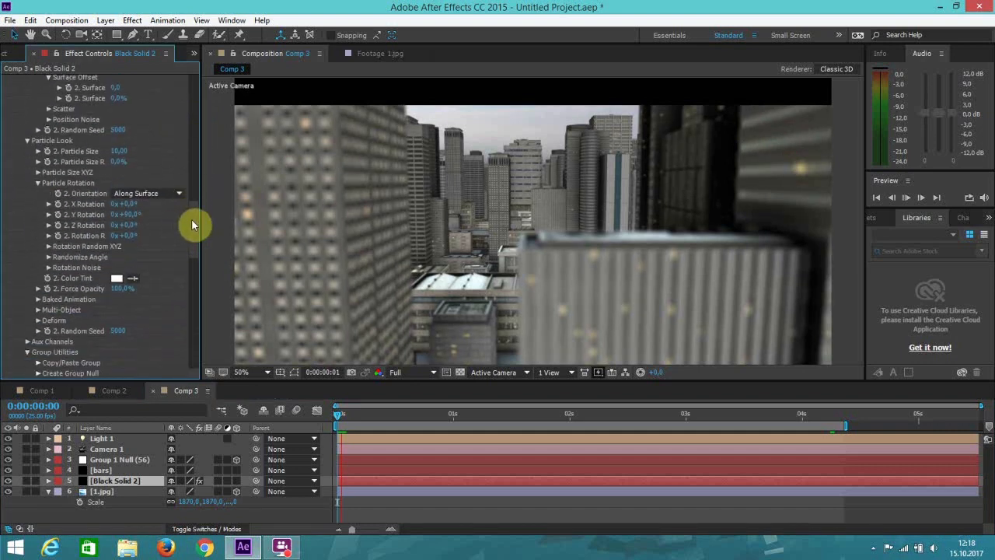
scroll(148, 253, down, 1)
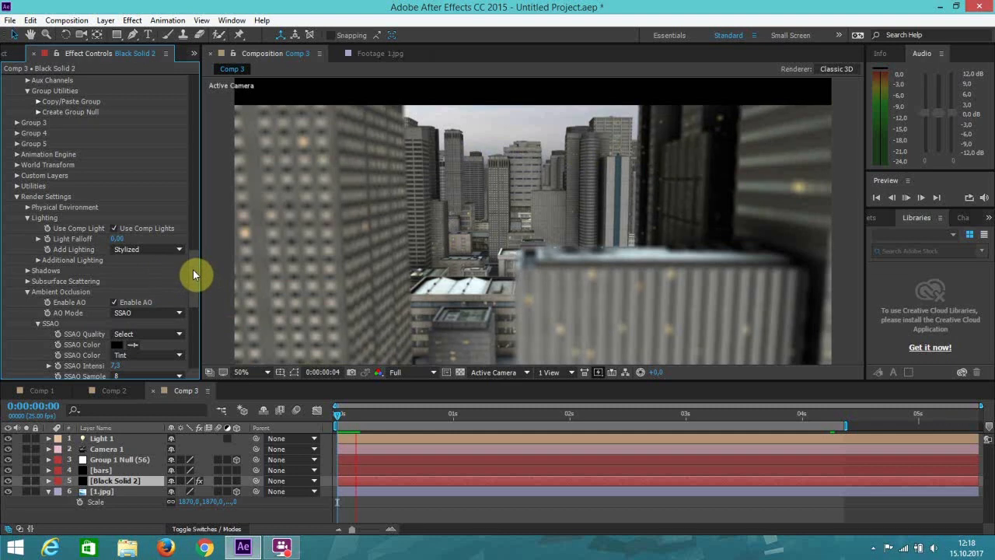
scroll(194, 273, down, 6)
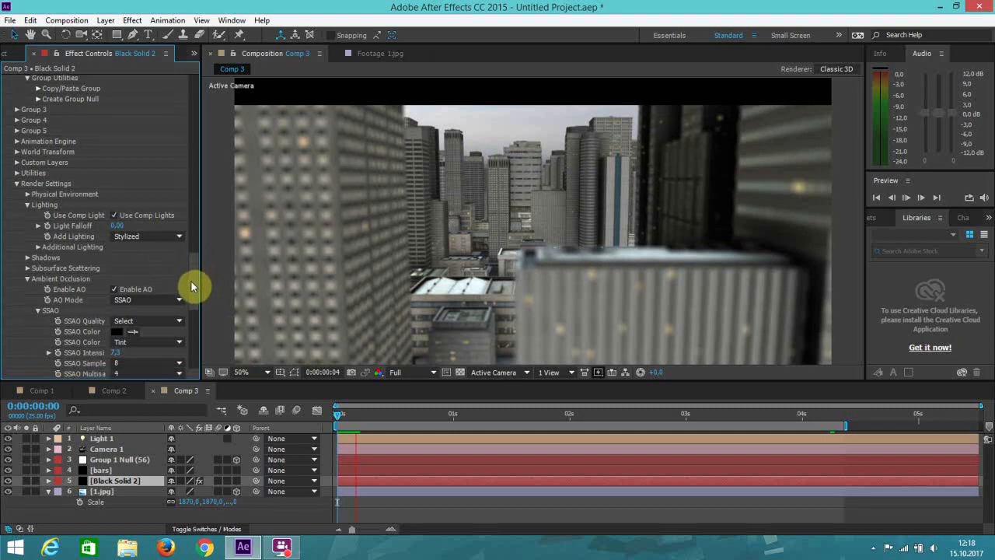
scroll(198, 303, down, 10)
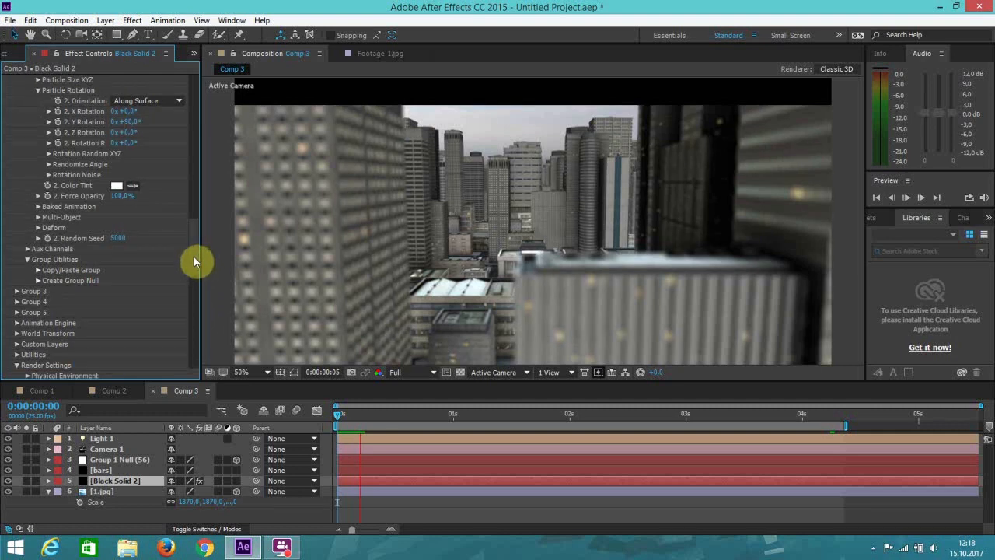
scroll(195, 275, down, 7)
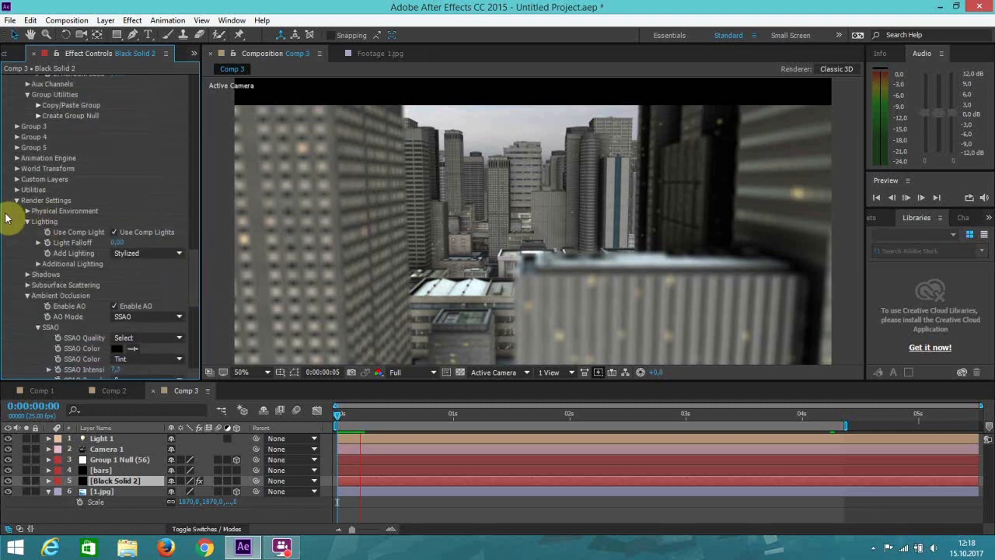
click(905, 199)
click(593, 414)
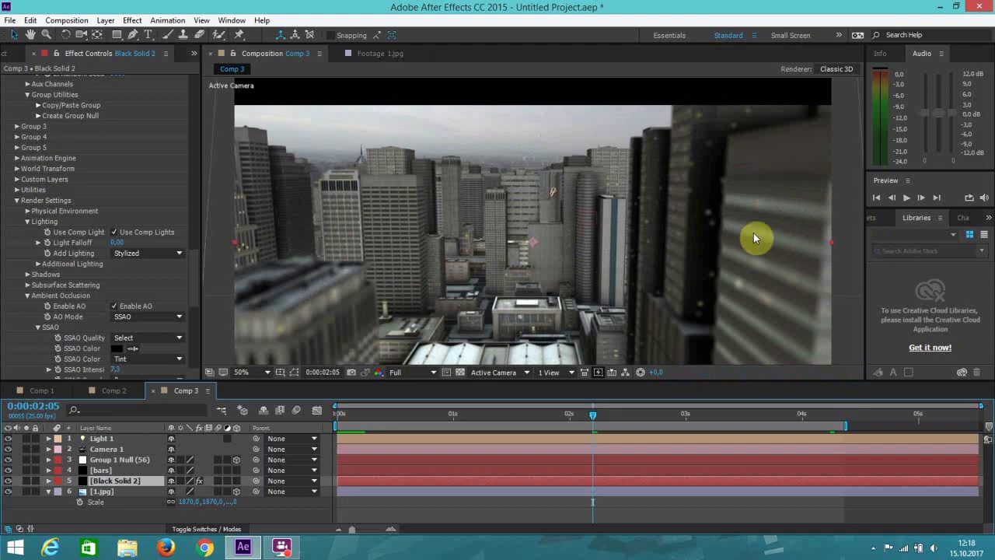
Enable Glow in Element's render settings on Black Solid 2 and move the current time to 0:00:03:06 to check it
drag(194, 276, 190, 316)
scroll(183, 315, down, 4)
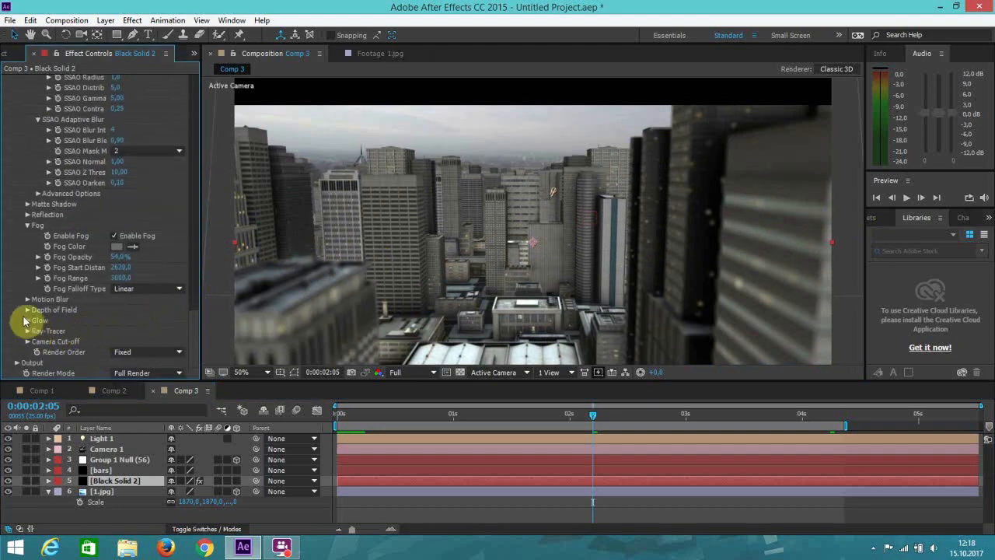
click(27, 321)
scroll(65, 317, down, 5)
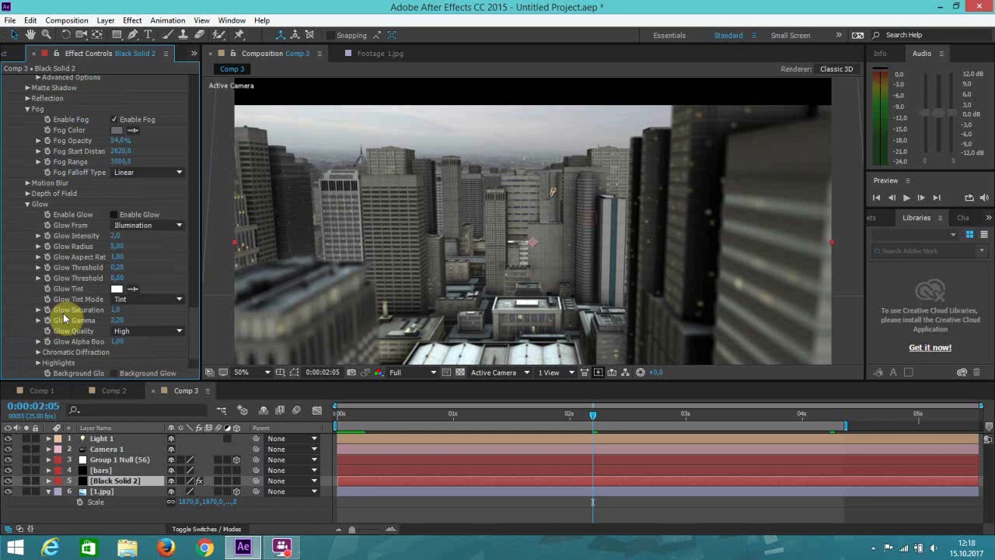
click(114, 214)
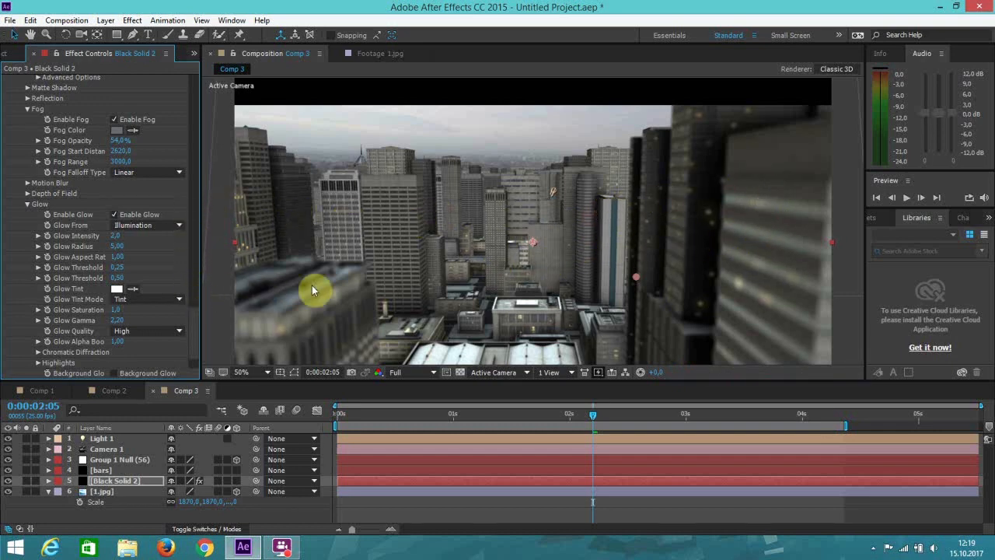
click(711, 415)
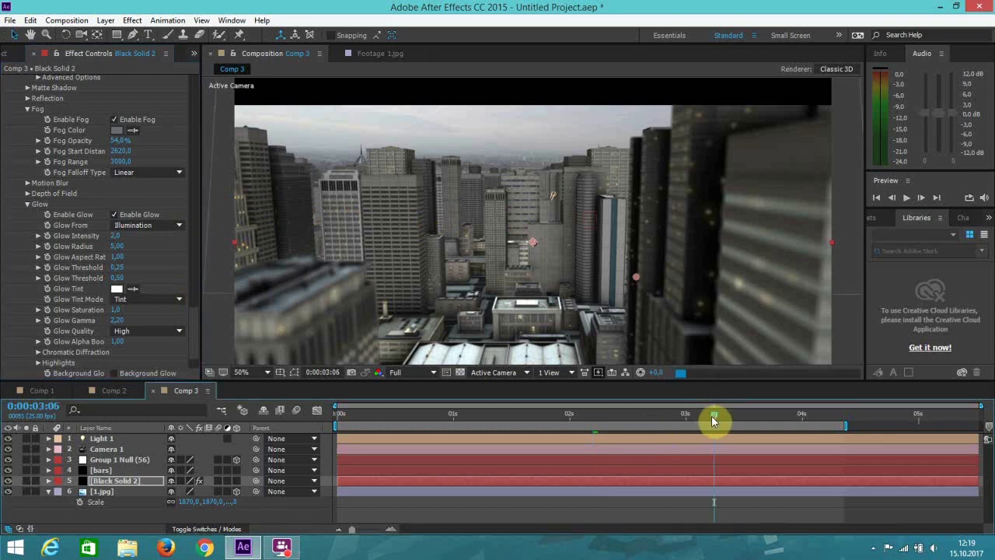